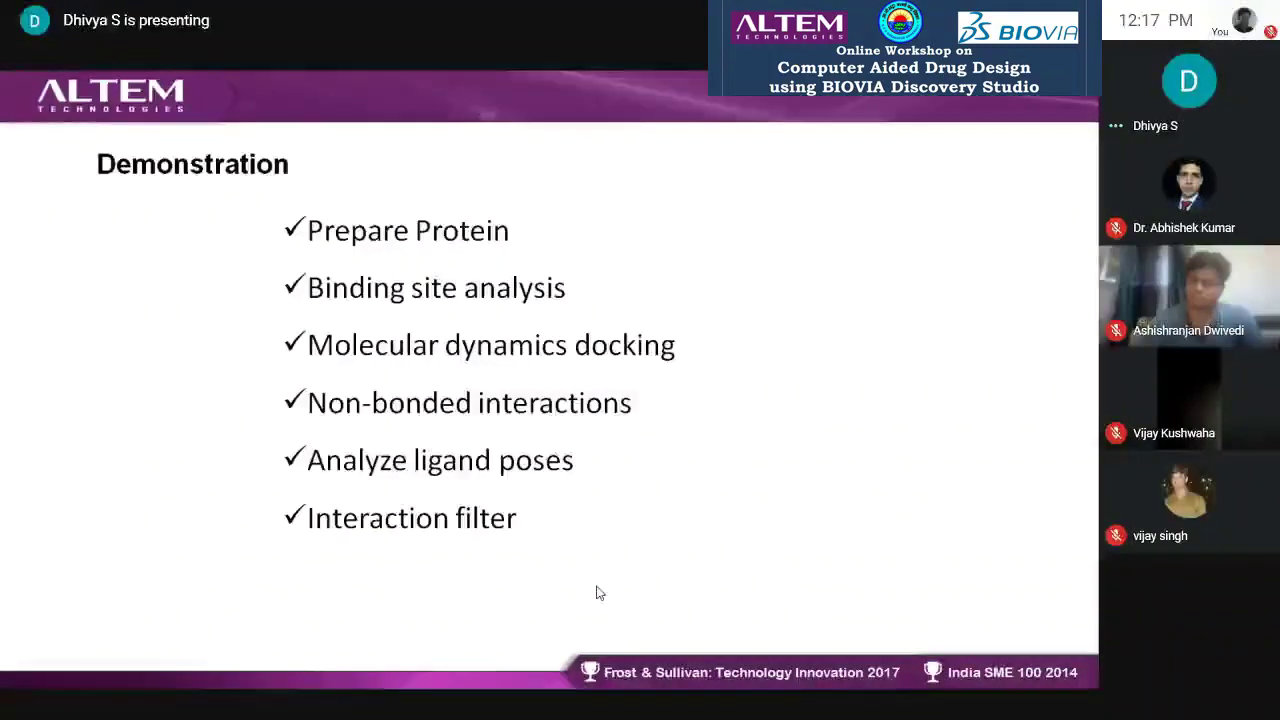
- Switch to Discovery Studio and open the PDB structure with ID 6M0J from the default PDB structures site by URL
{"action": "key", "text": "alt+Tab"}
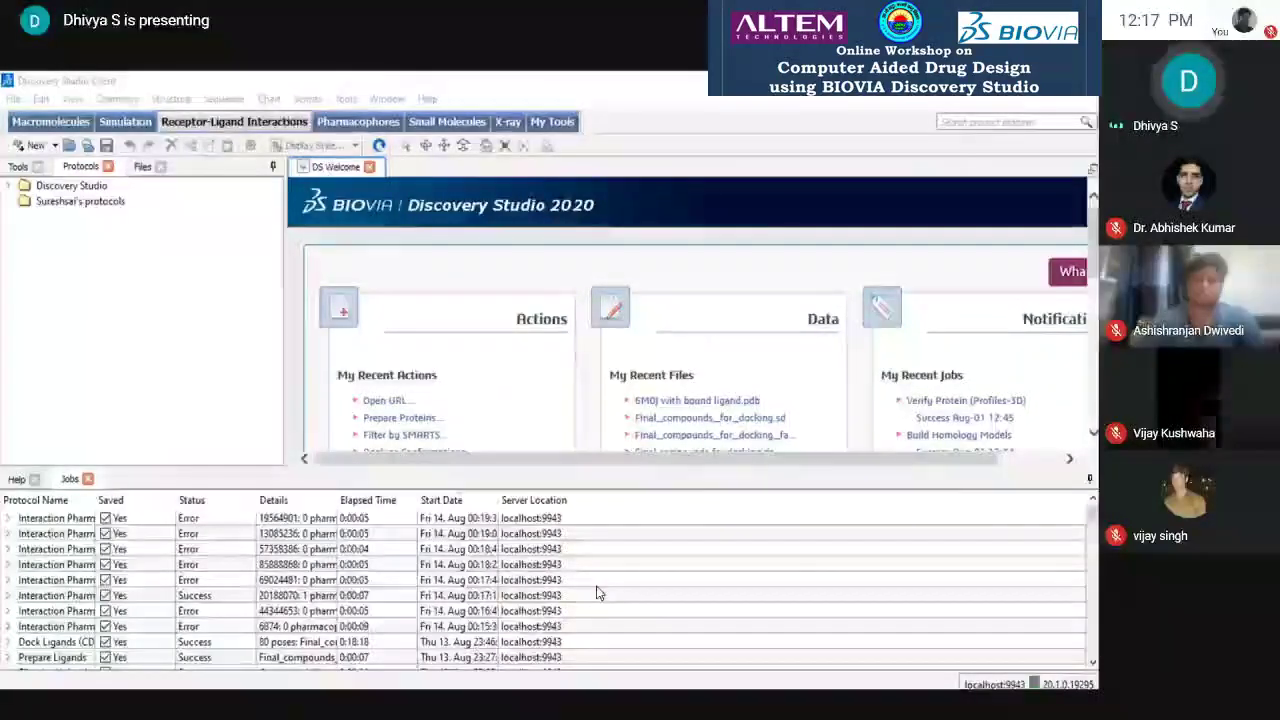
{"action": "left_click", "coordinate": [13, 98]}
{"action": "left_click", "coordinate": [28, 160]}
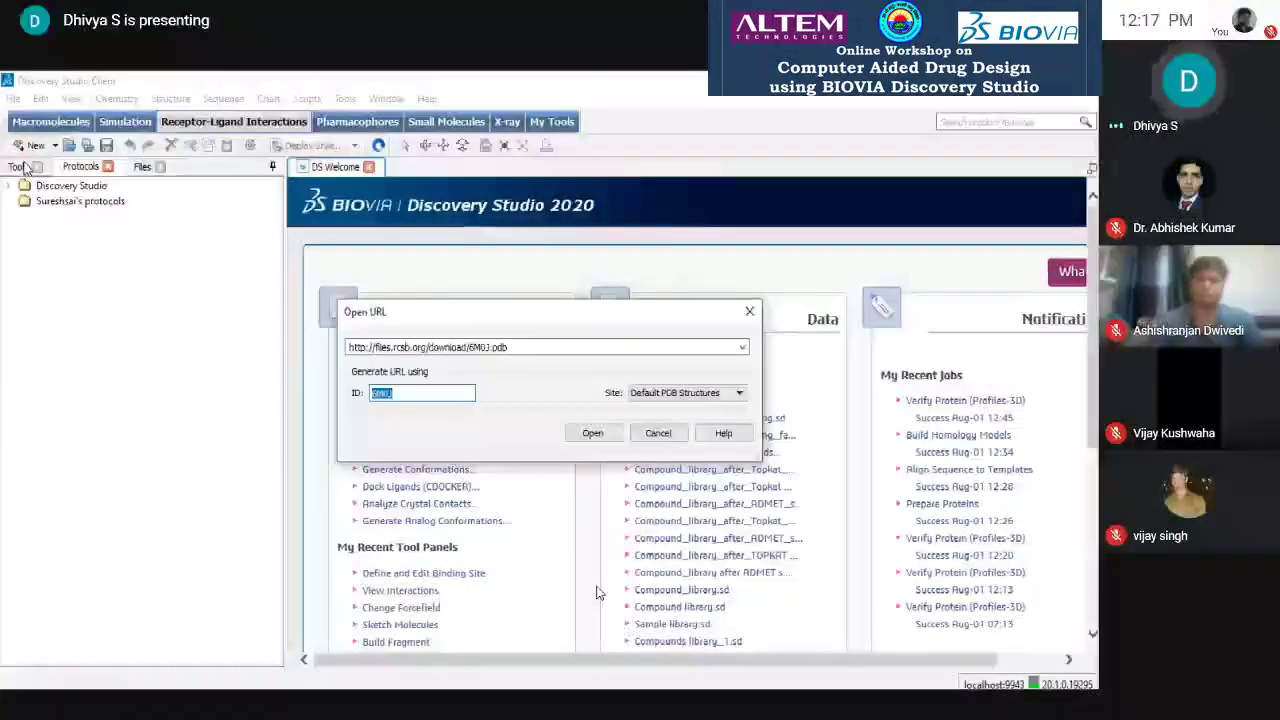
{"action": "left_click", "coordinate": [440, 392]}
{"action": "left_click", "coordinate": [599, 441]}
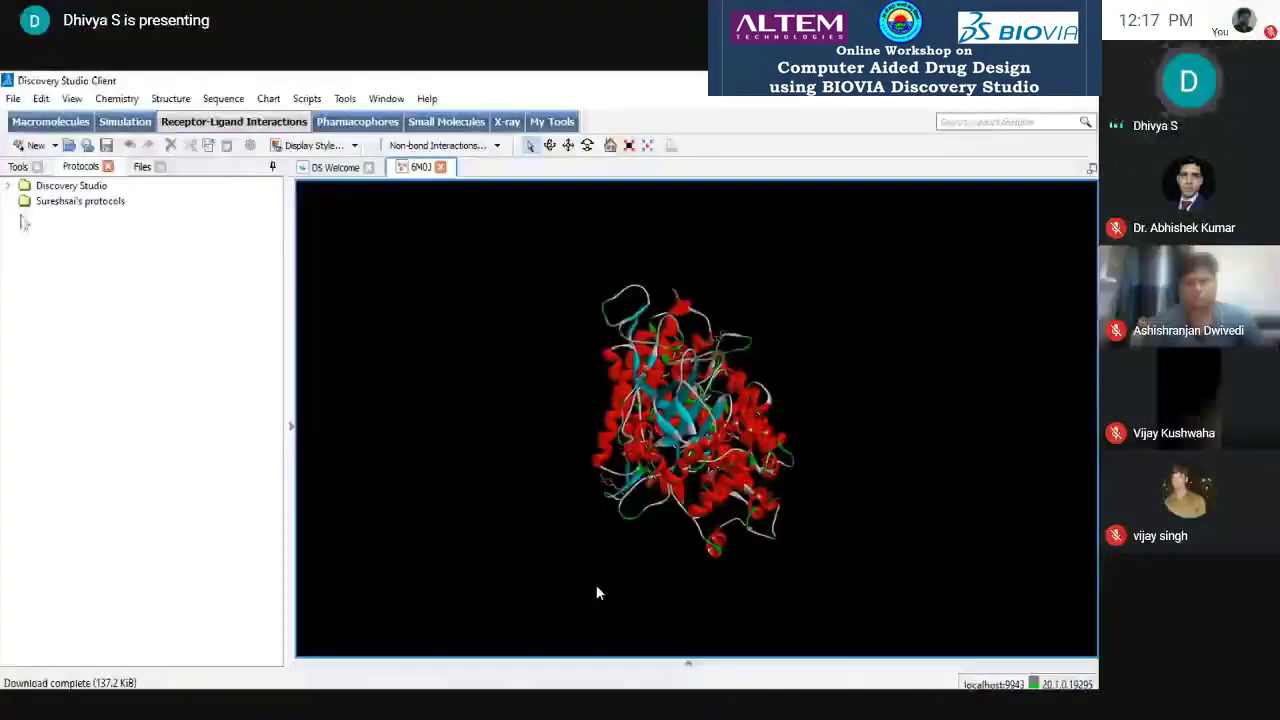
- Show the 6M0J structure's hierarchy and remove its crystal cell
{"action": "left_click", "coordinate": [291, 427]}
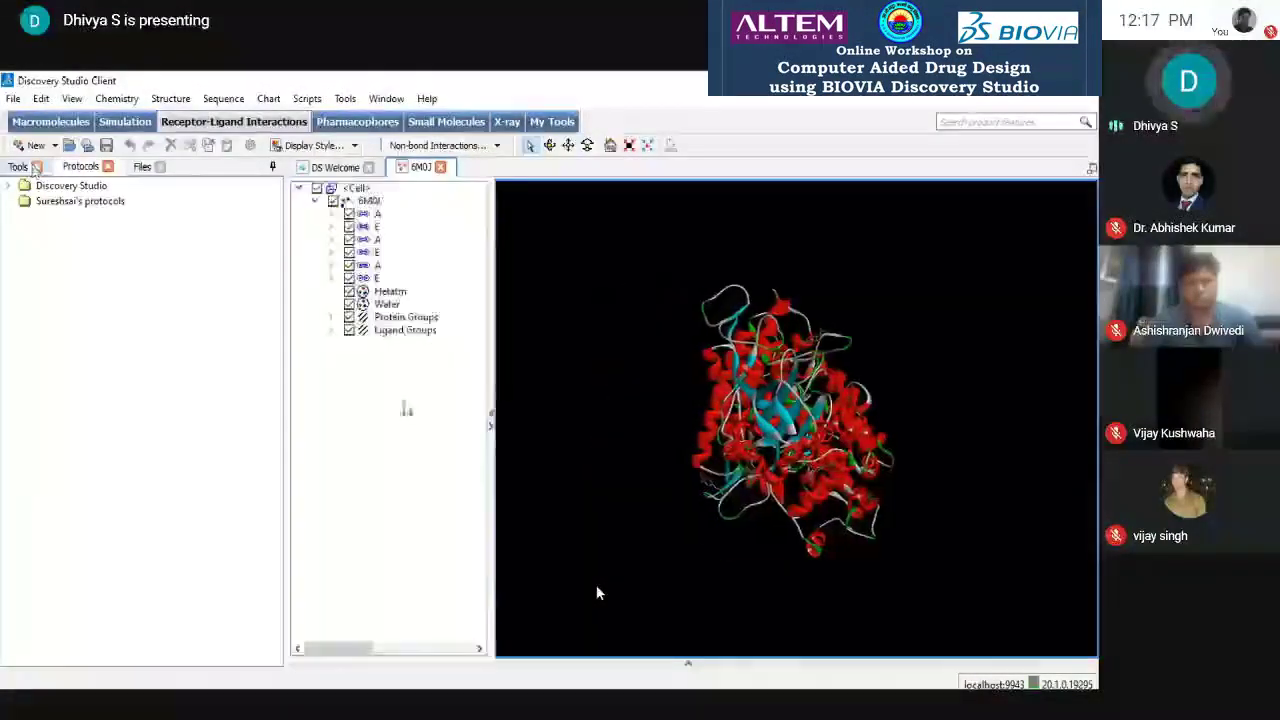
{"action": "left_click", "coordinate": [172, 99]}
{"action": "mouse_move", "coordinate": [240, 385]}
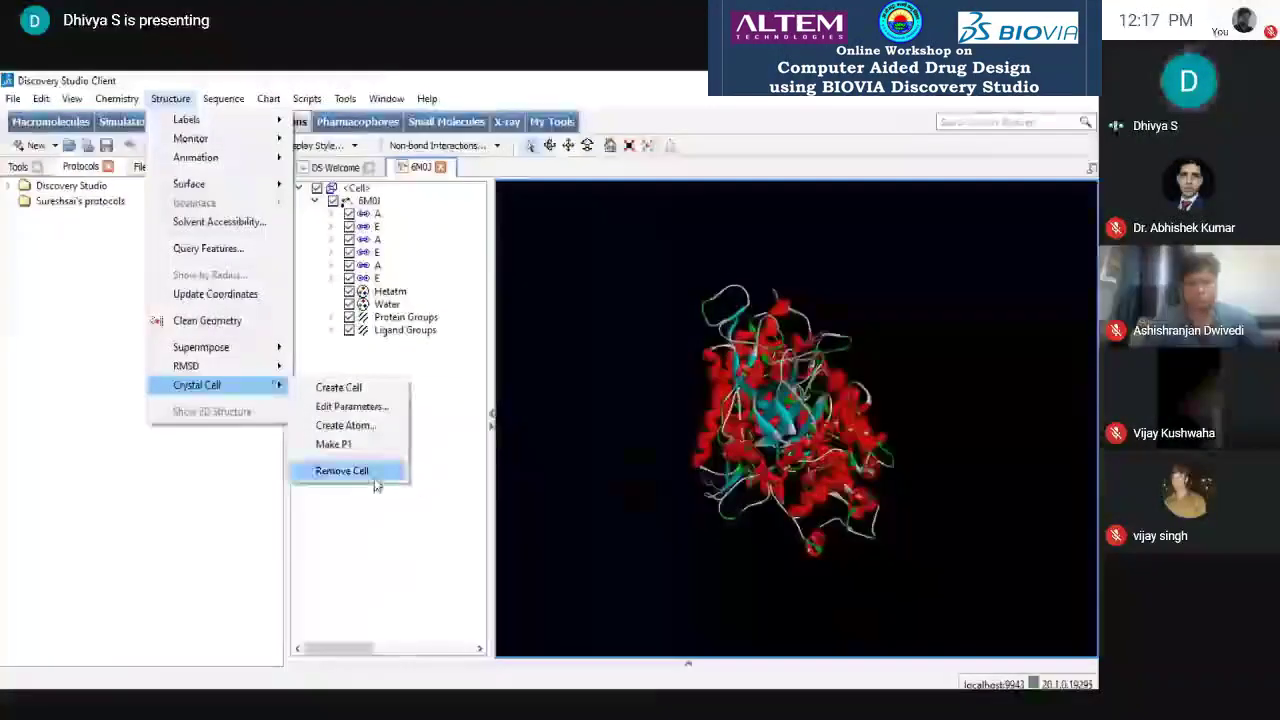
{"action": "left_click", "coordinate": [342, 471]}
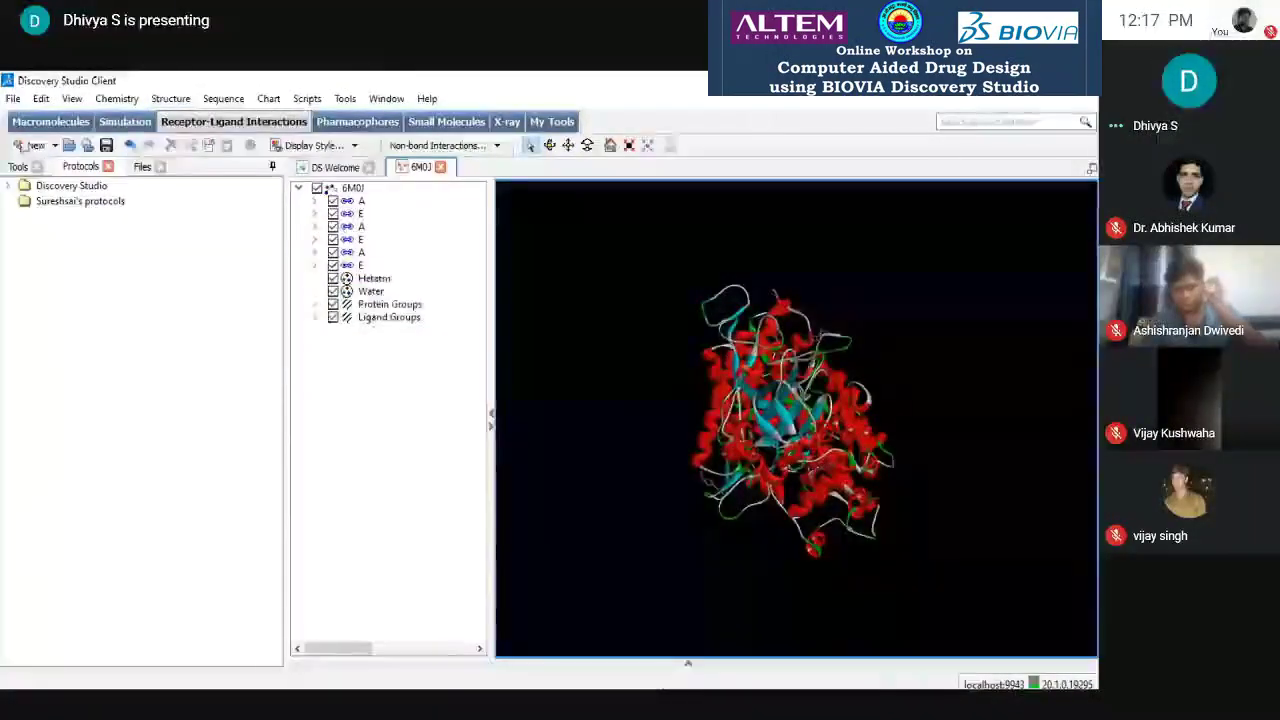
- Generate a Protein Report for the 6M0J structure using the macromolecule tools
{"action": "left_click", "coordinate": [20, 122]}
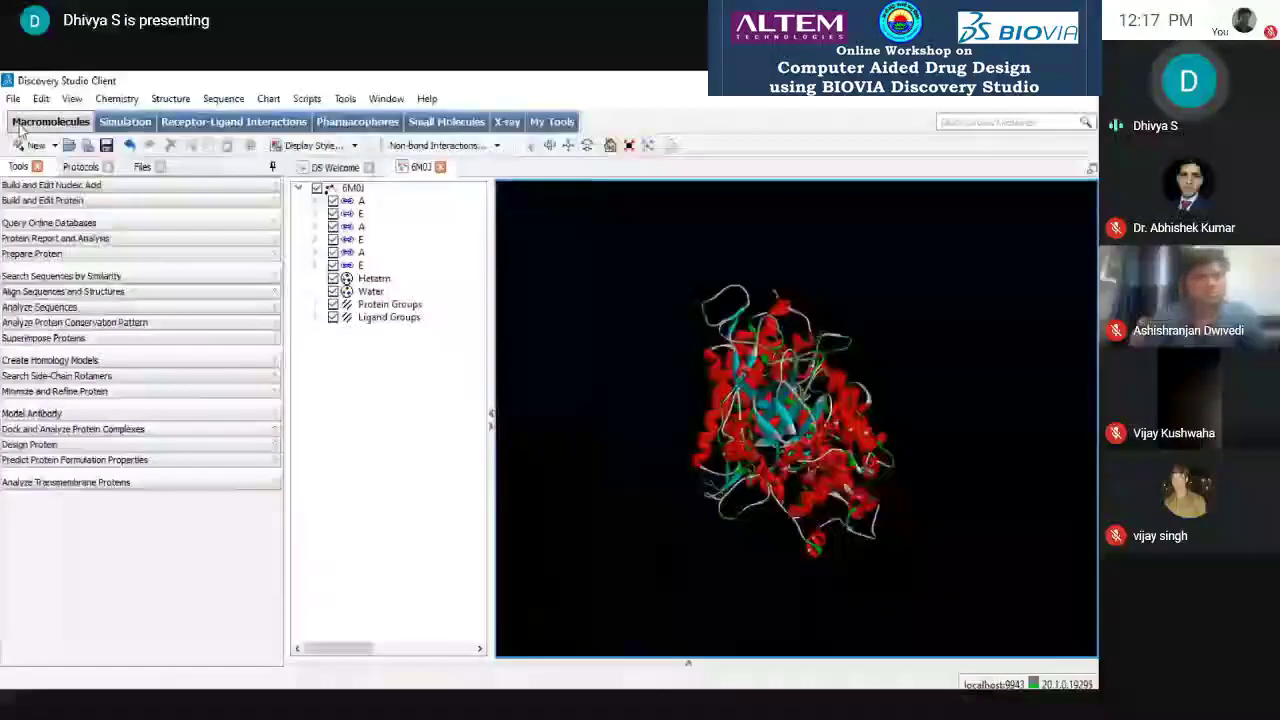
{"action": "left_click", "coordinate": [30, 240]}
{"action": "left_click", "coordinate": [31, 276]}
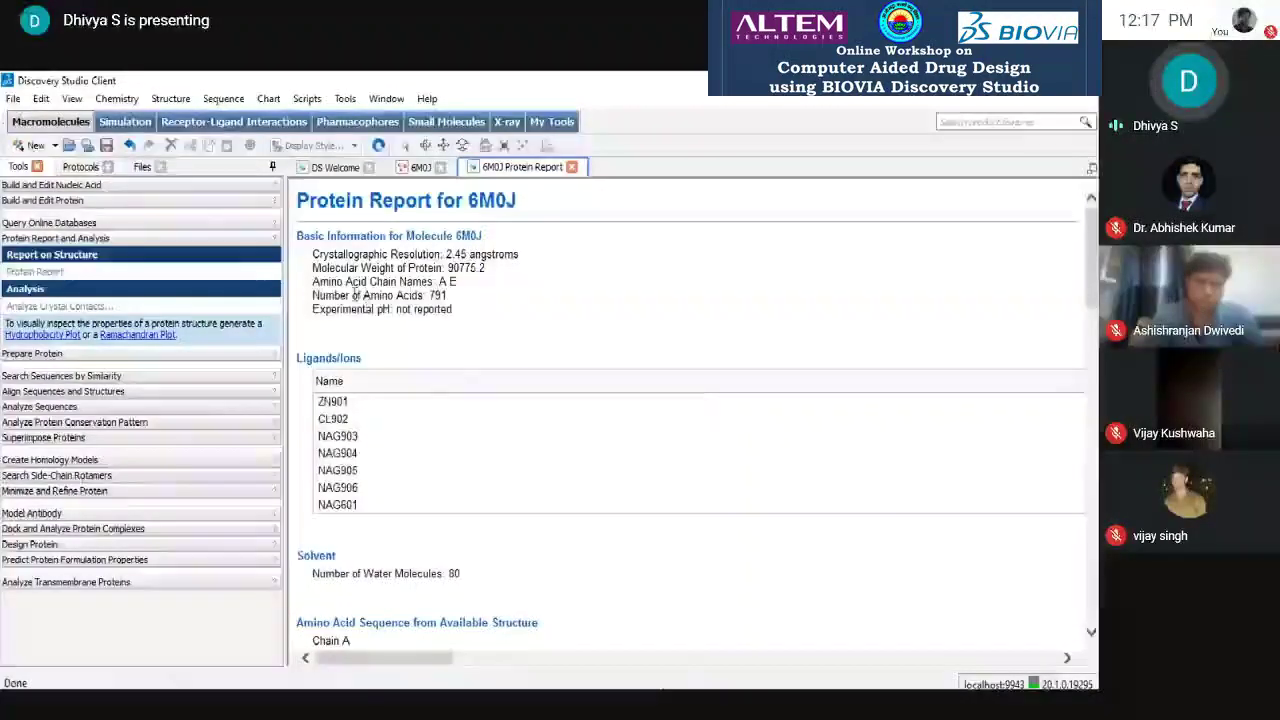
- Examine the protein report's ligands, solvent, chain sequences, missing residues, alternate conformations and disordered residues
{"action": "scroll", "coordinate": [418, 396], "scroll_direction": "down", "scroll_amount": 2}
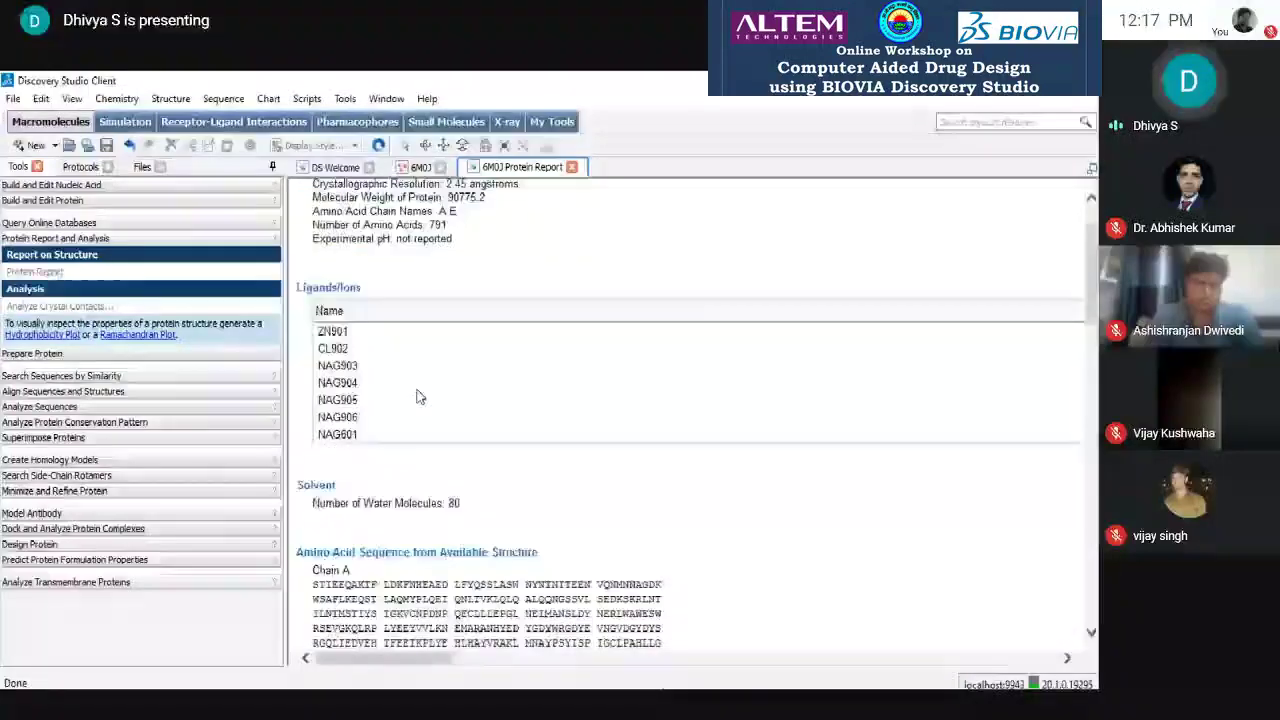
{"action": "mouse_move", "coordinate": [430, 658]}
{"action": "left_mouse_down"}
{"action": "mouse_move", "coordinate": [563, 669]}
{"action": "mouse_move", "coordinate": [430, 665]}
{"action": "left_mouse_up"}
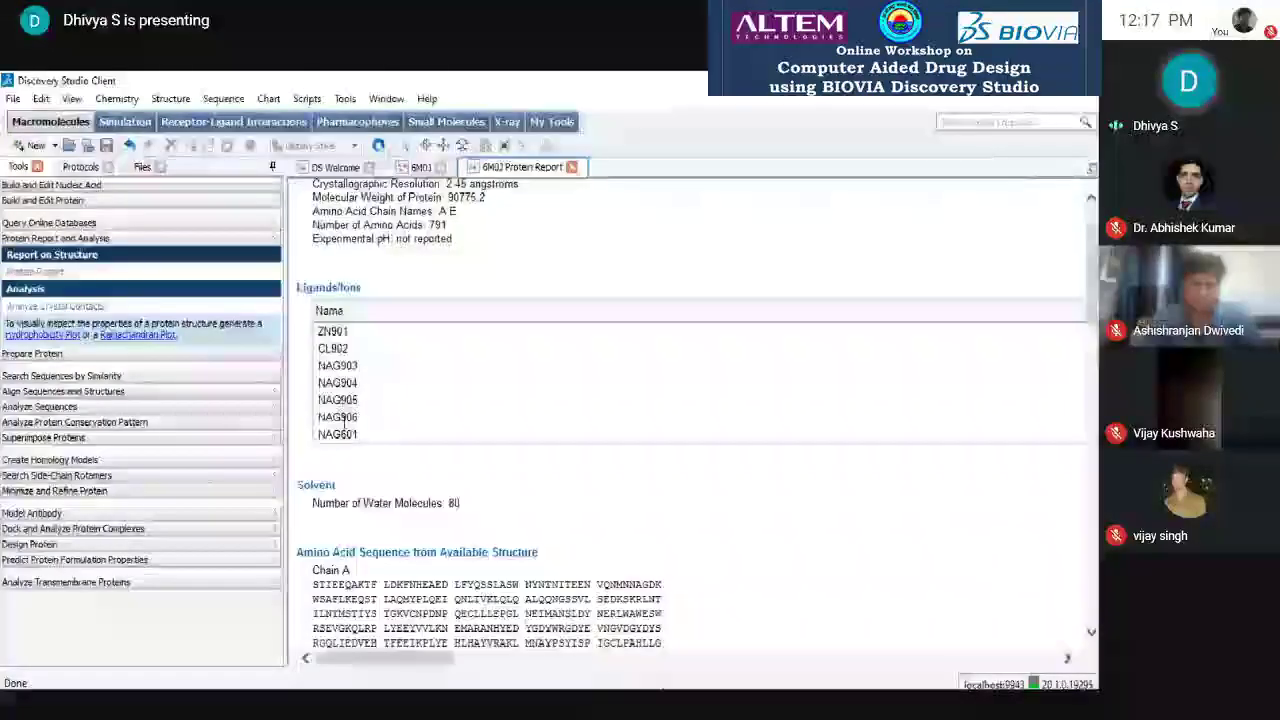
{"action": "scroll", "coordinate": [345, 425], "scroll_direction": "down", "scroll_amount": 5}
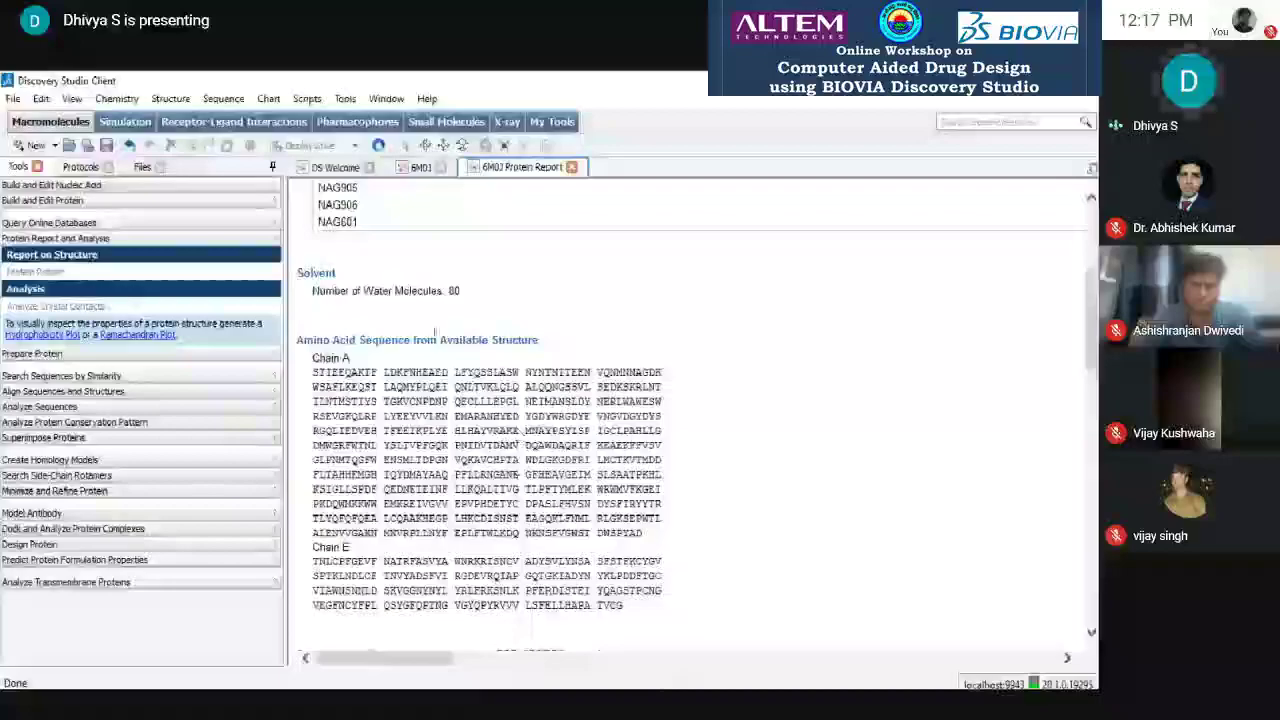
{"action": "scroll", "coordinate": [485, 460], "scroll_direction": "down", "scroll_amount": 3}
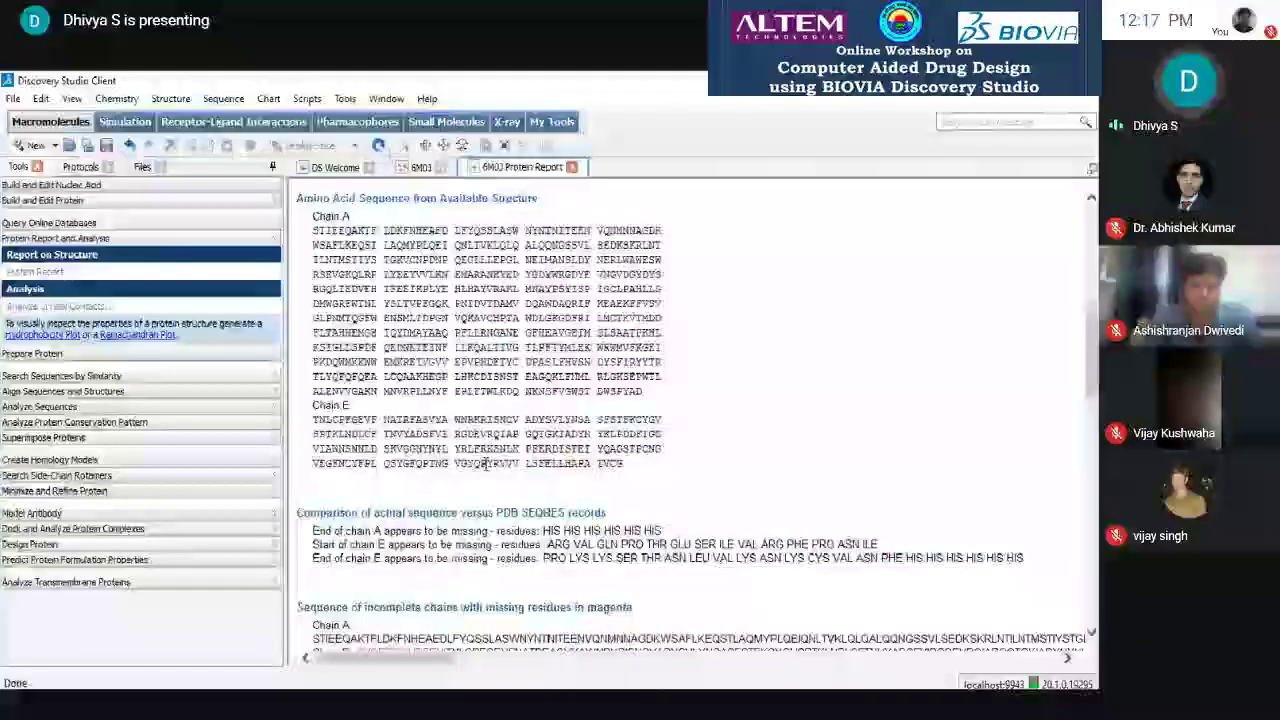
{"action": "scroll", "coordinate": [520, 505], "scroll_direction": "down", "scroll_amount": 2}
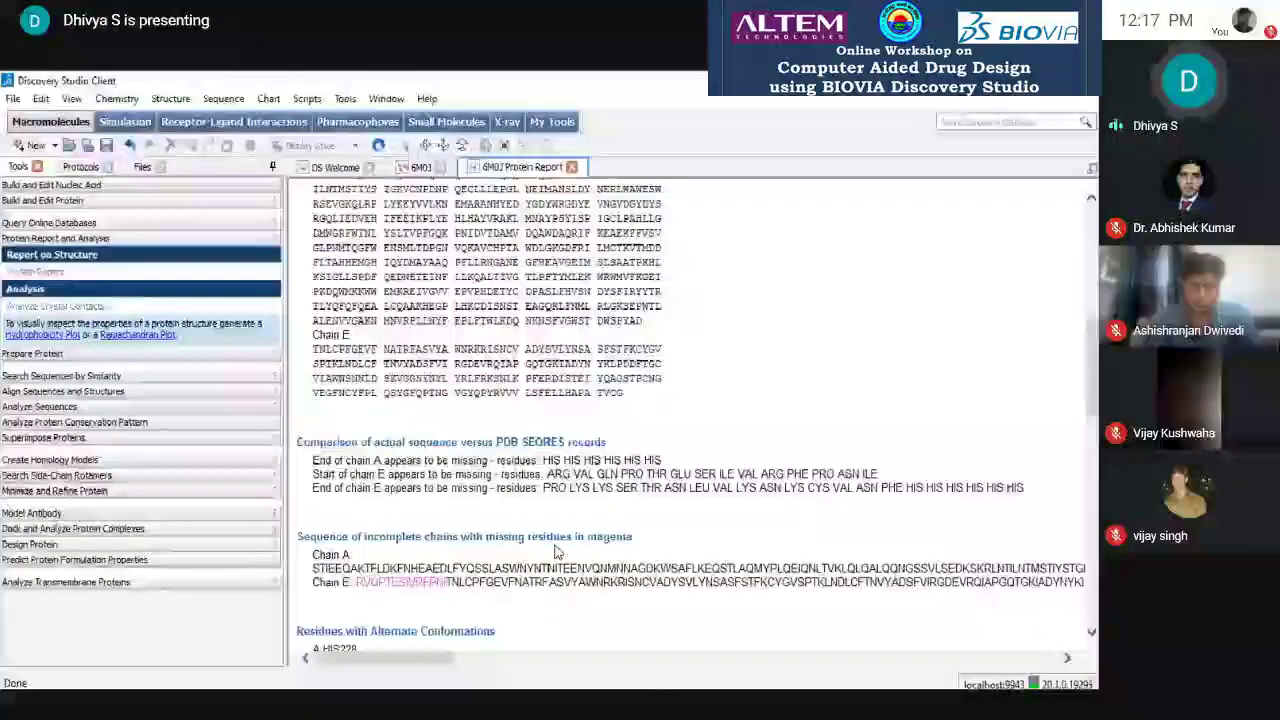
{"action": "scroll", "coordinate": [500, 480], "scroll_direction": "down", "scroll_amount": 3}
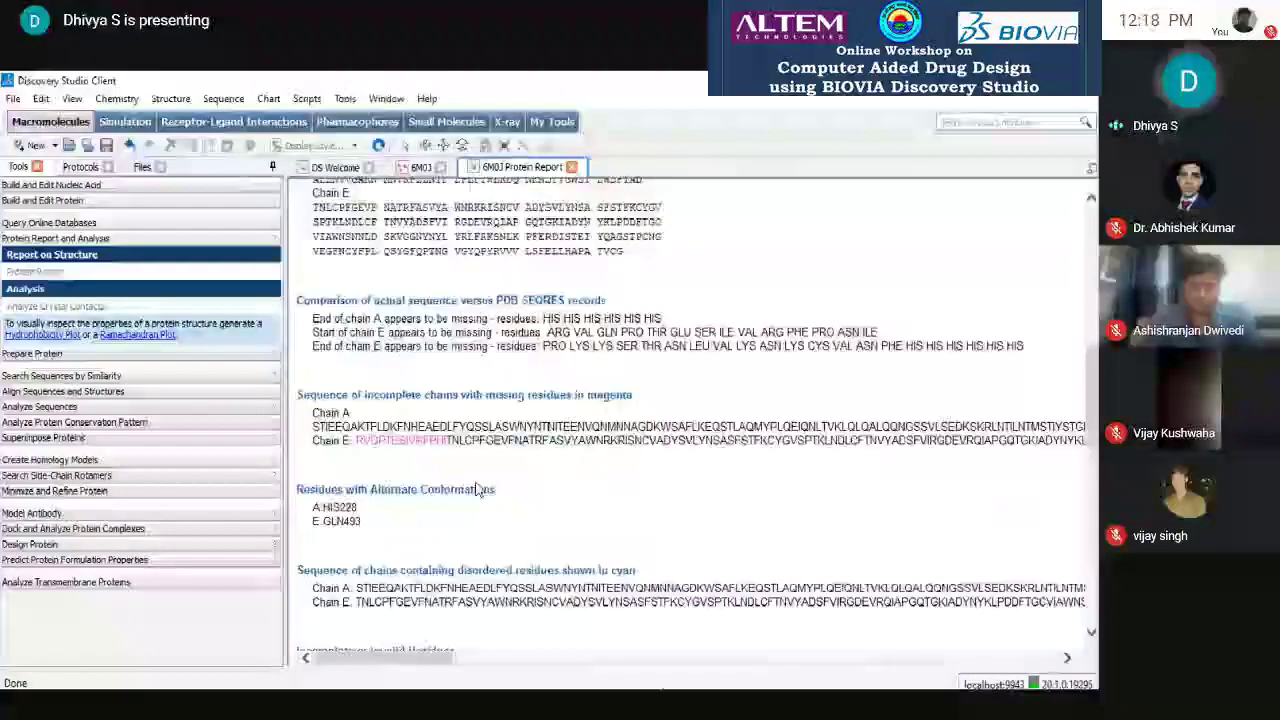
{"action": "scroll", "coordinate": [477, 489], "scroll_direction": "down", "scroll_amount": 2}
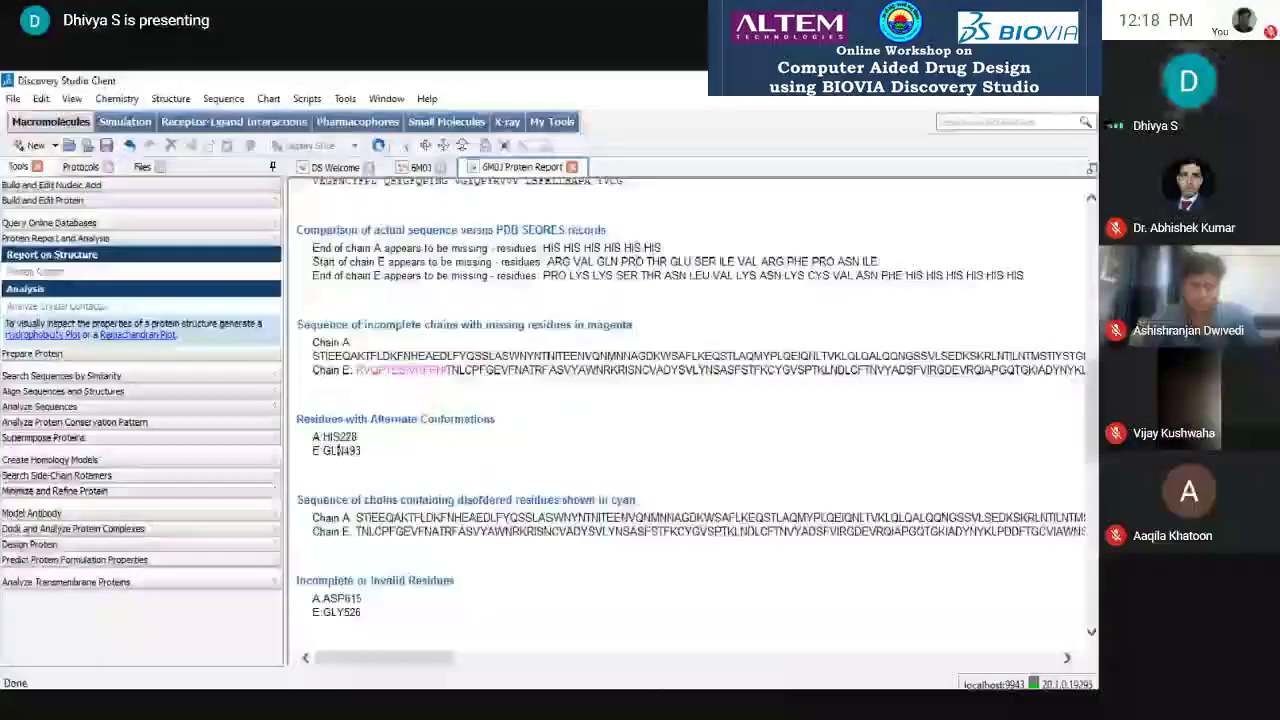
{"action": "scroll", "coordinate": [427, 631], "scroll_direction": "down", "scroll_amount": 3}
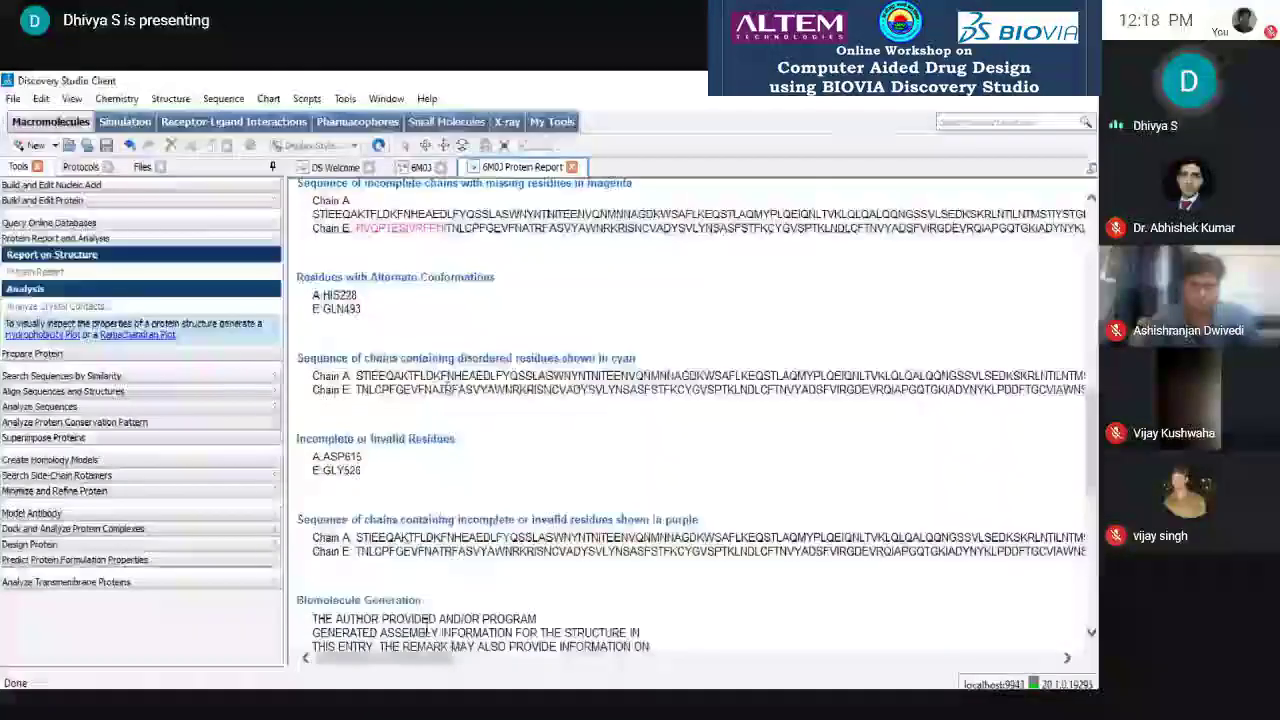
{"action": "left_click_drag", "start_coordinate": [425, 658], "coordinate": [515, 673]}
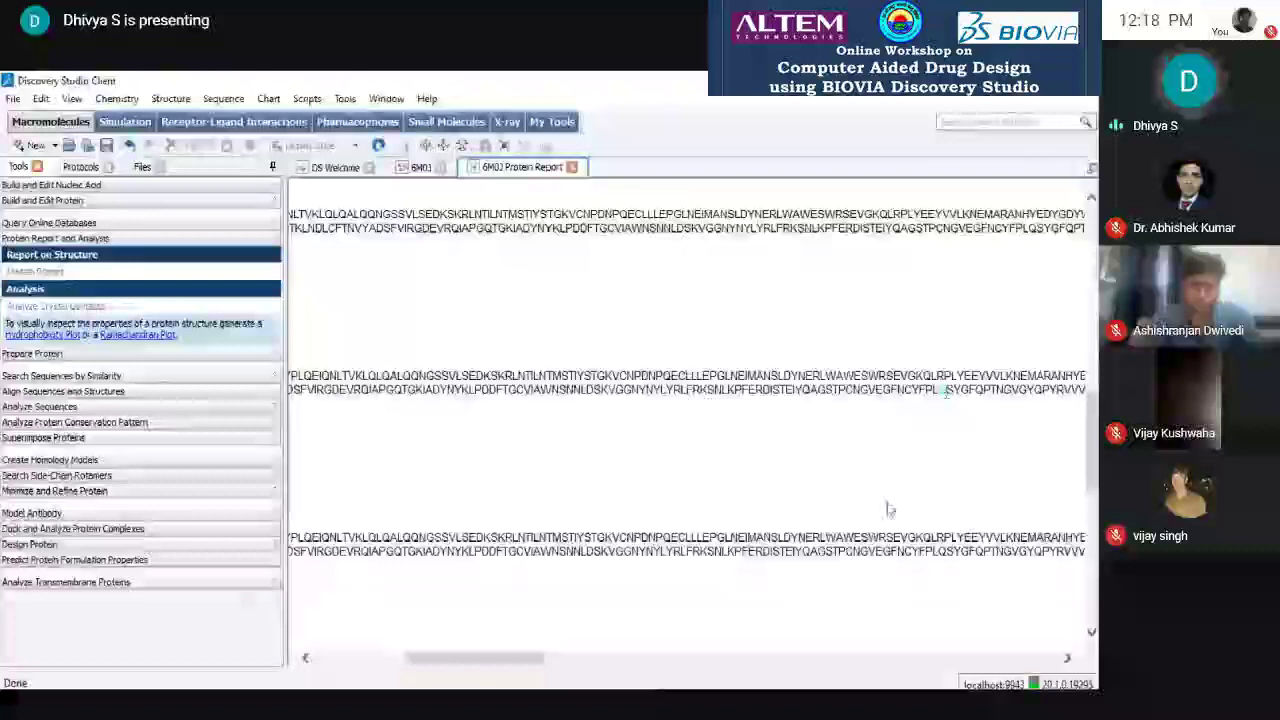
{"action": "left_click_drag", "start_coordinate": [508, 677], "coordinate": [393, 598]}
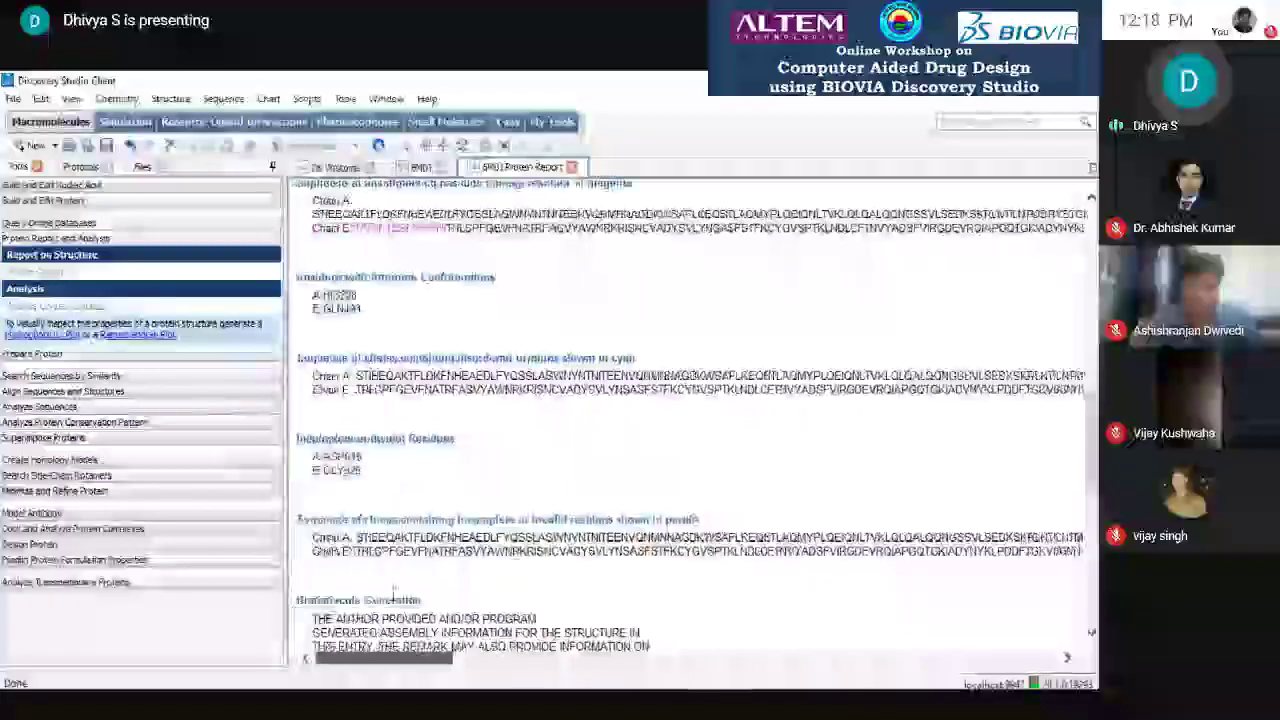
- Examine the report's incomplete or invalid residues, biomolecule generation details and PDB information through to the experiment type
{"action": "scroll", "coordinate": [393, 598], "scroll_direction": "down", "scroll_amount": 5}
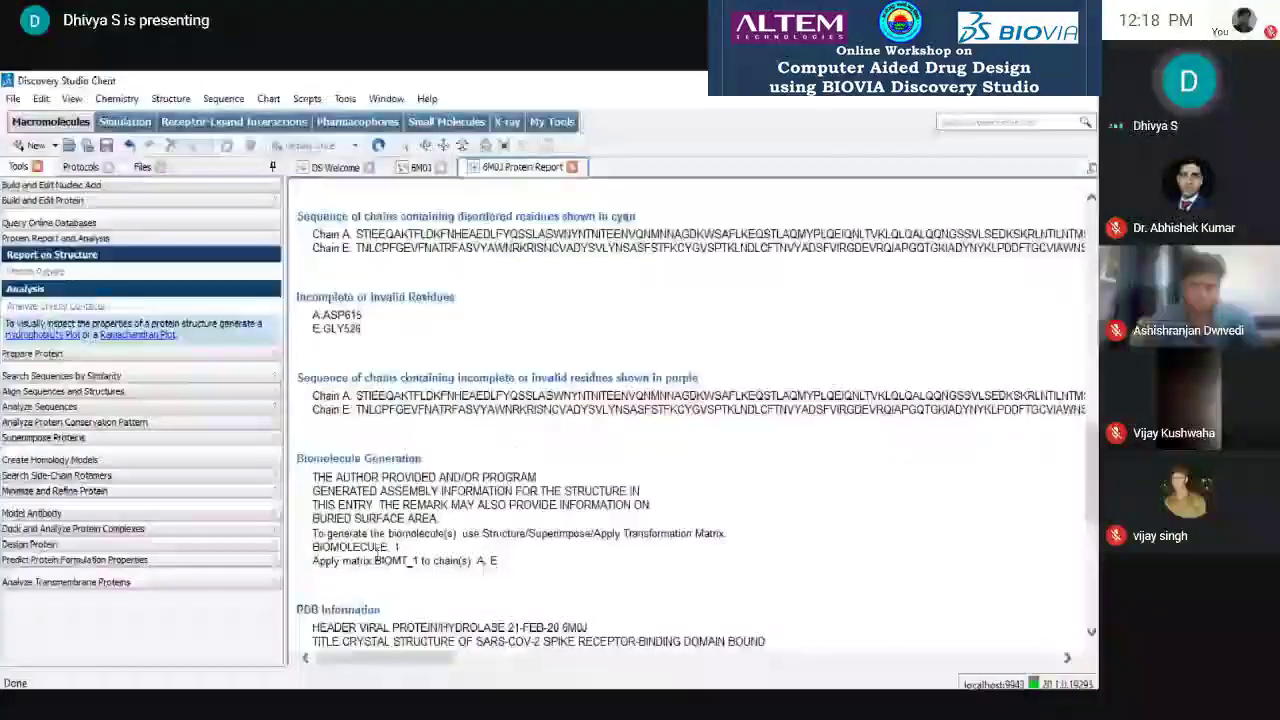
{"action": "scroll", "coordinate": [423, 497], "scroll_direction": "down", "scroll_amount": 1}
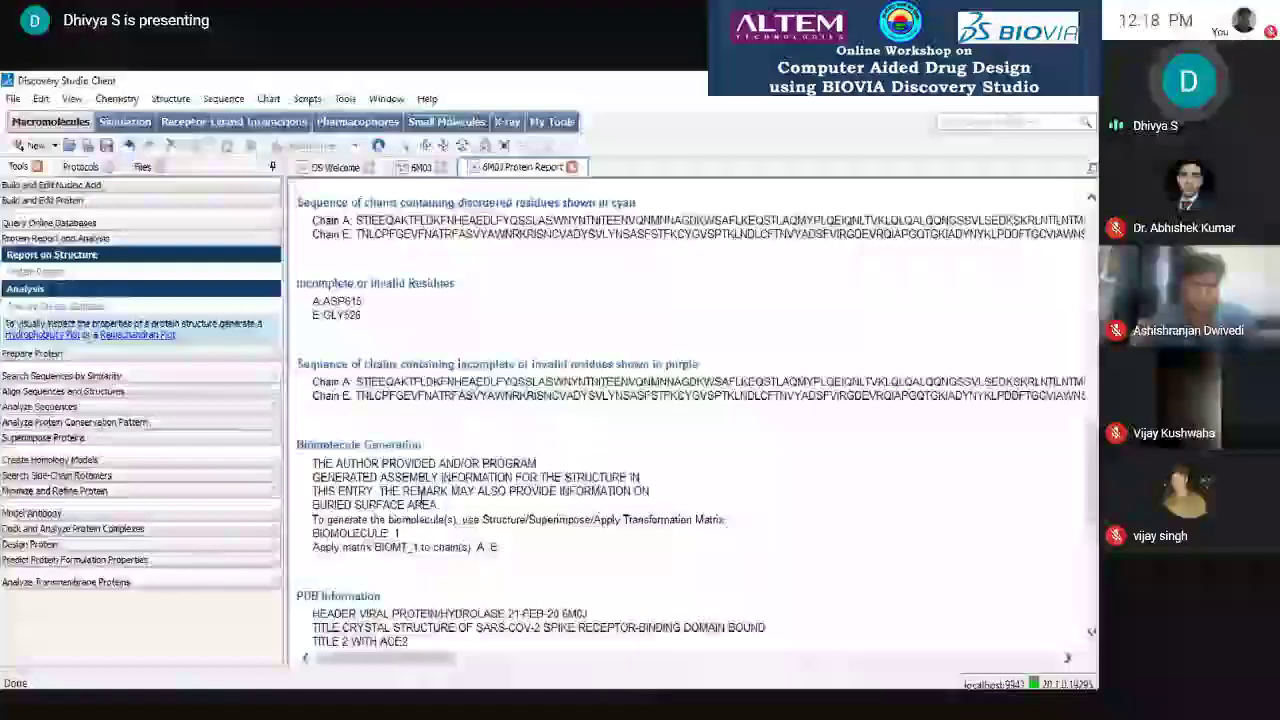
{"action": "scroll", "coordinate": [423, 497], "scroll_direction": "down", "scroll_amount": 2}
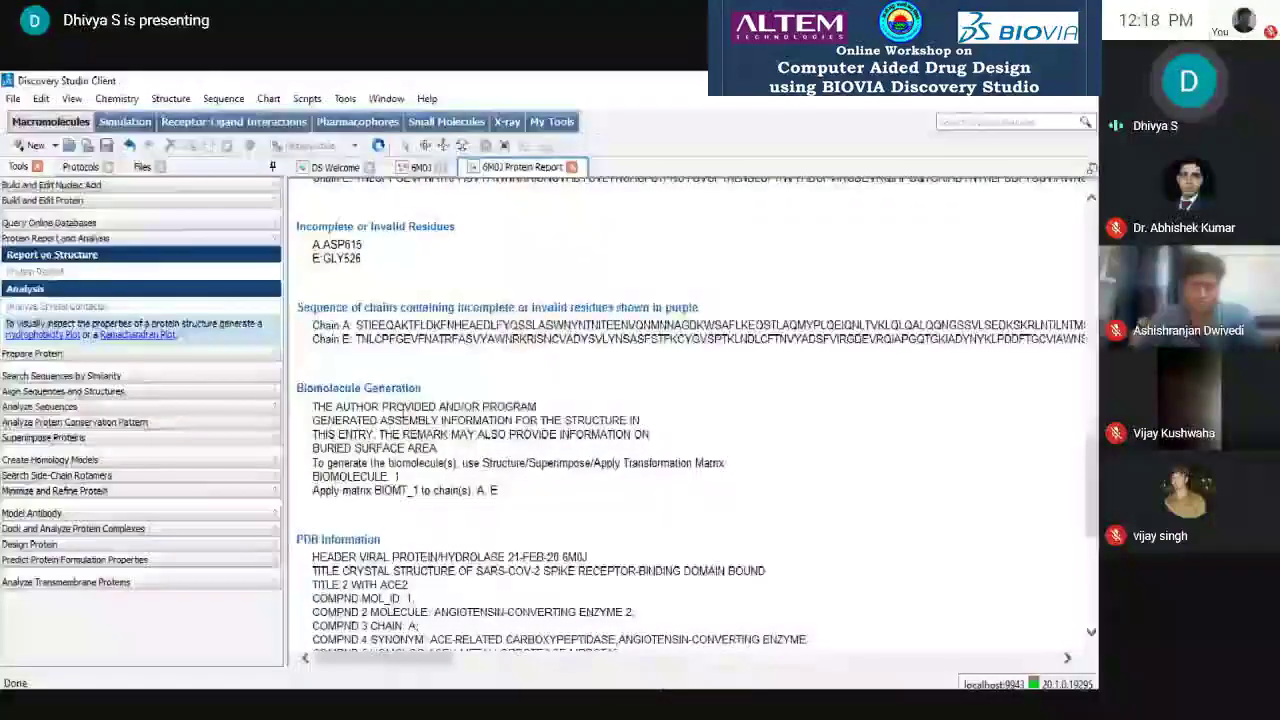
{"action": "scroll", "coordinate": [415, 491], "scroll_direction": "down", "scroll_amount": 3}
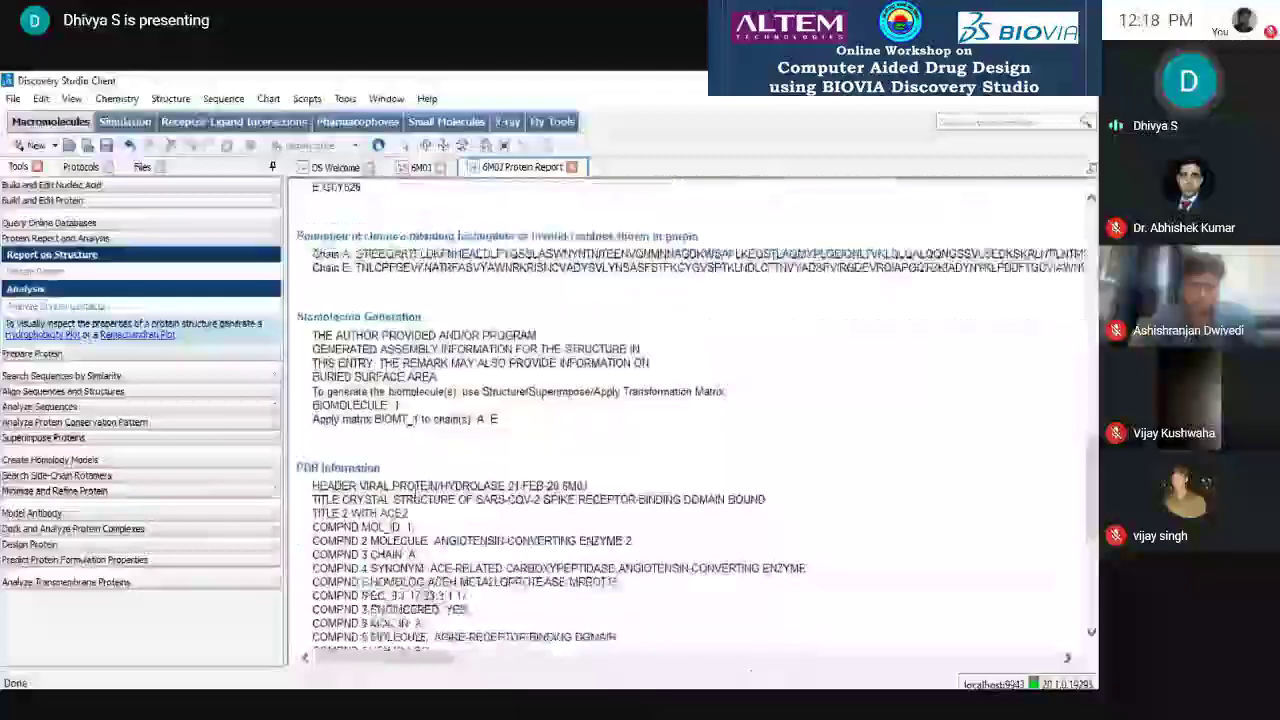
{"action": "scroll", "coordinate": [415, 491], "scroll_direction": "down", "scroll_amount": 3}
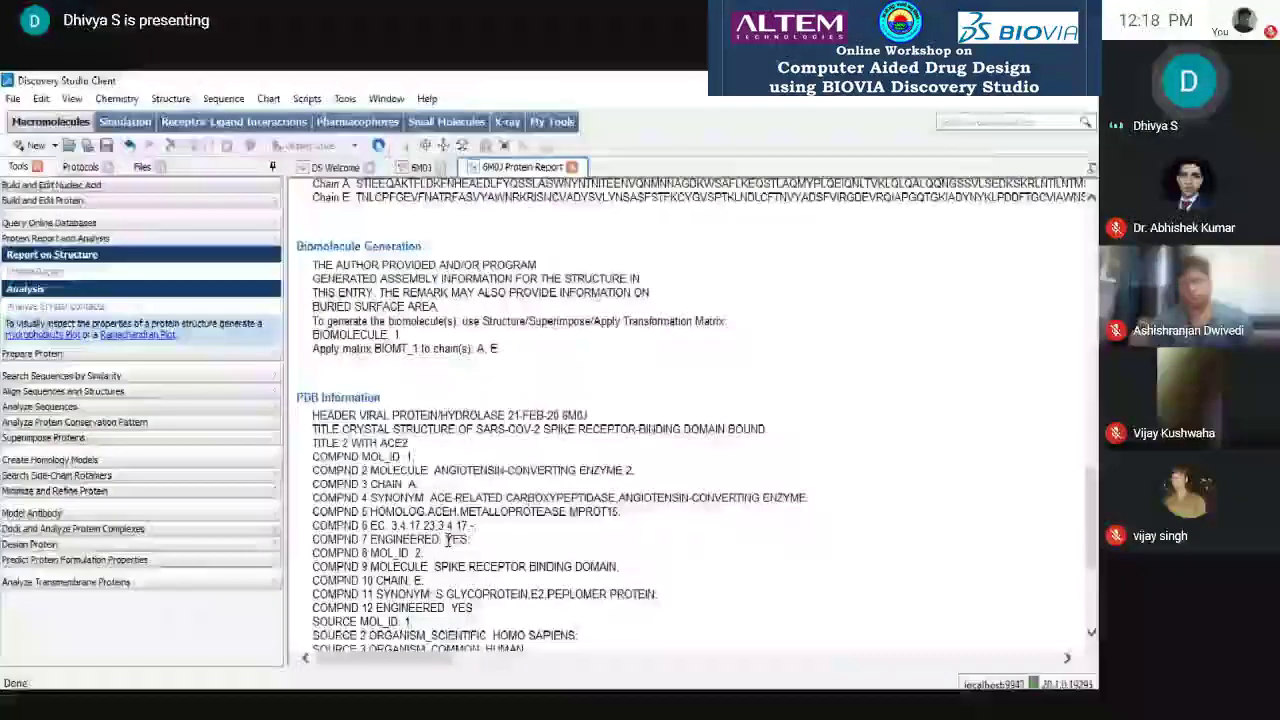
{"action": "scroll", "coordinate": [449, 539], "scroll_direction": "down", "scroll_amount": 1}
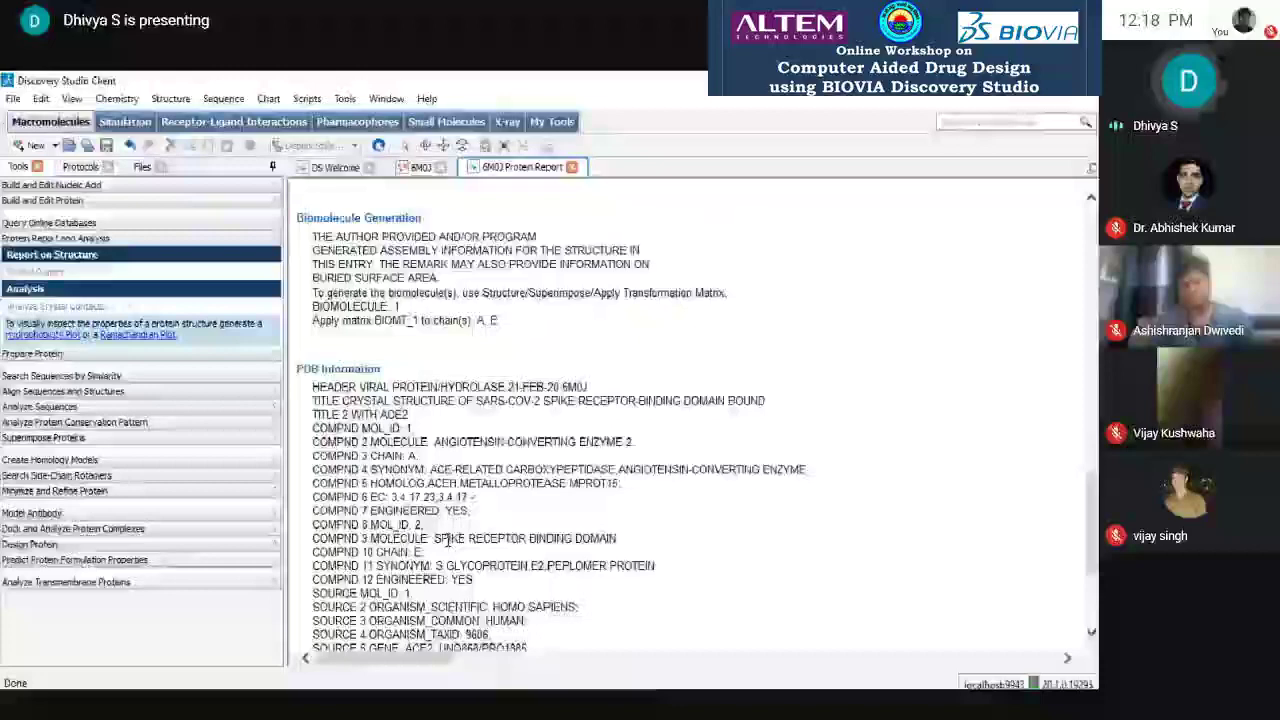
{"action": "scroll", "coordinate": [447, 540], "scroll_direction": "down", "scroll_amount": 4}
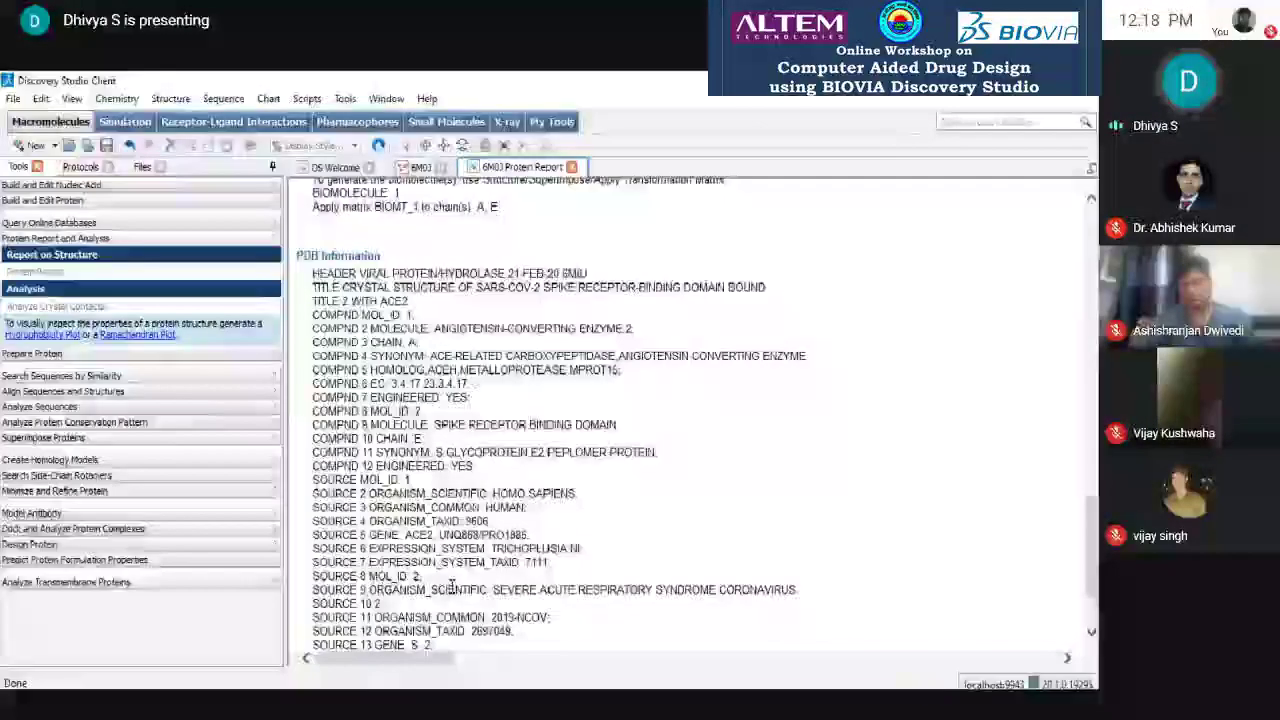
{"action": "scroll", "coordinate": [452, 586], "scroll_direction": "down", "scroll_amount": 3}
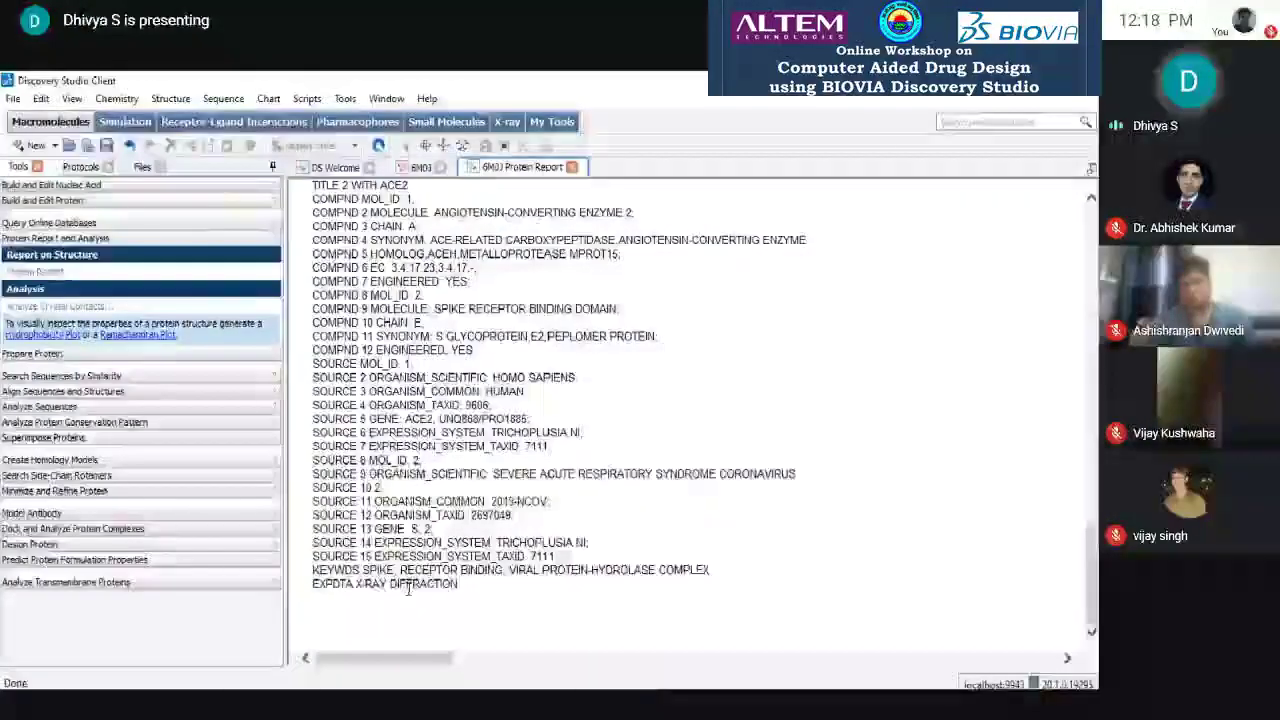
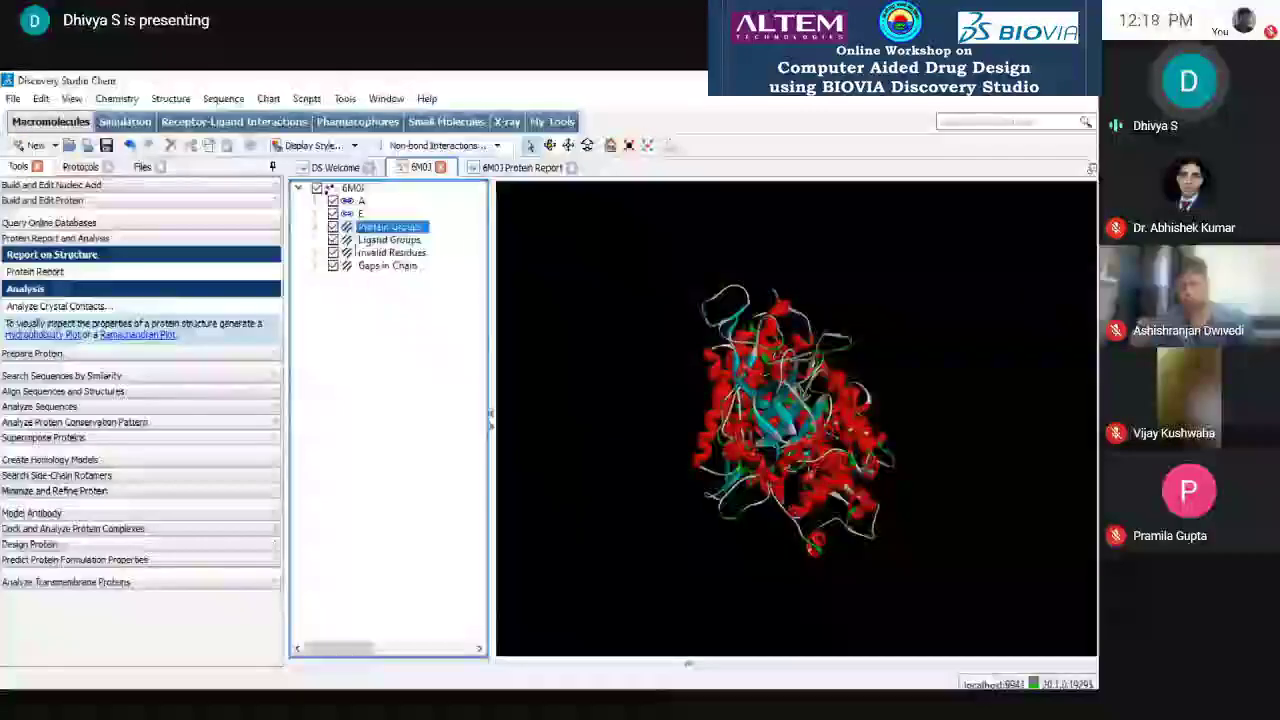
- Delete chain A from the 6M0J structure, keeping only chain E in the molecule window
{"action": "left_click", "coordinate": [350, 201]}
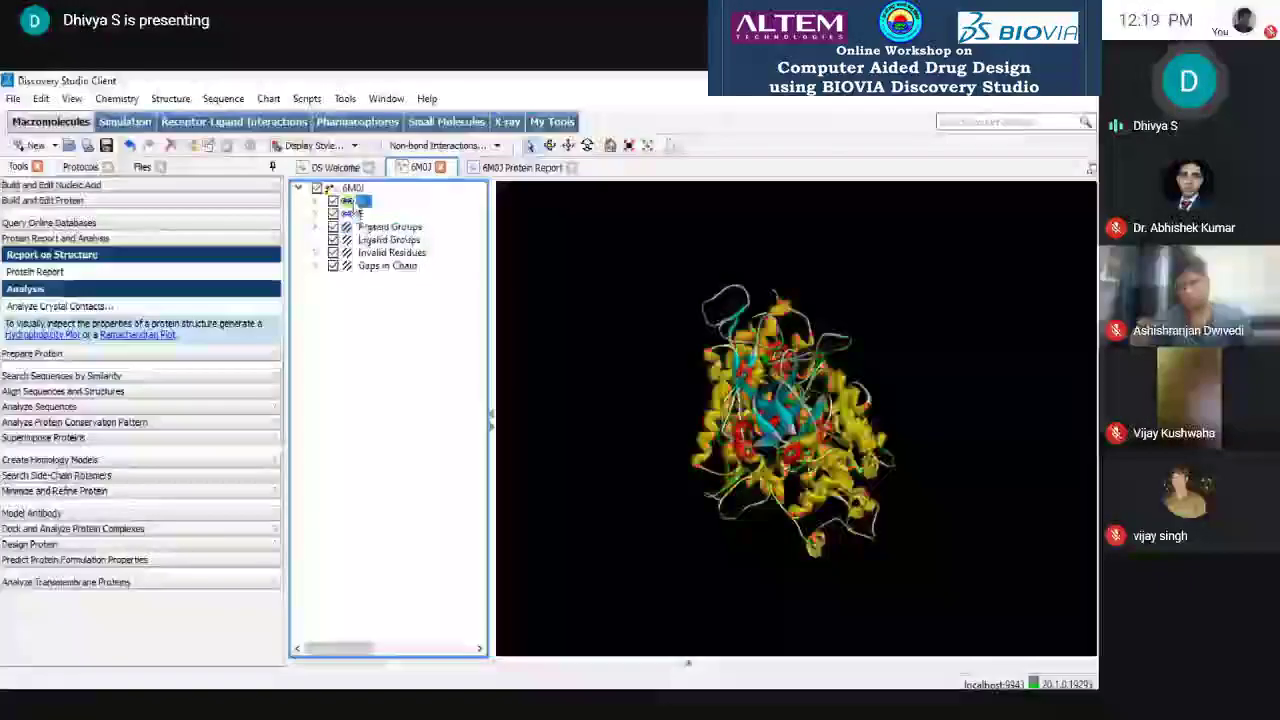
{"action": "key", "text": "Delete"}
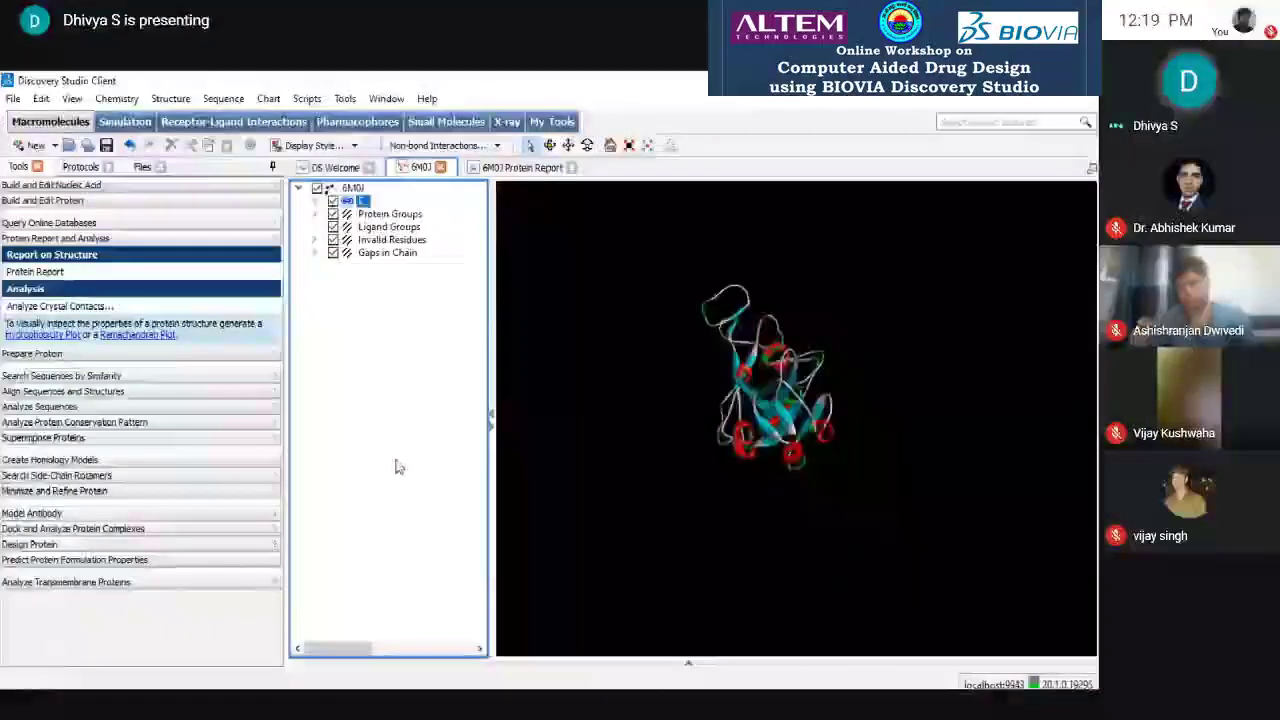
{"action": "left_click", "coordinate": [610, 145]}
{"action": "left_click", "coordinate": [550, 145]}
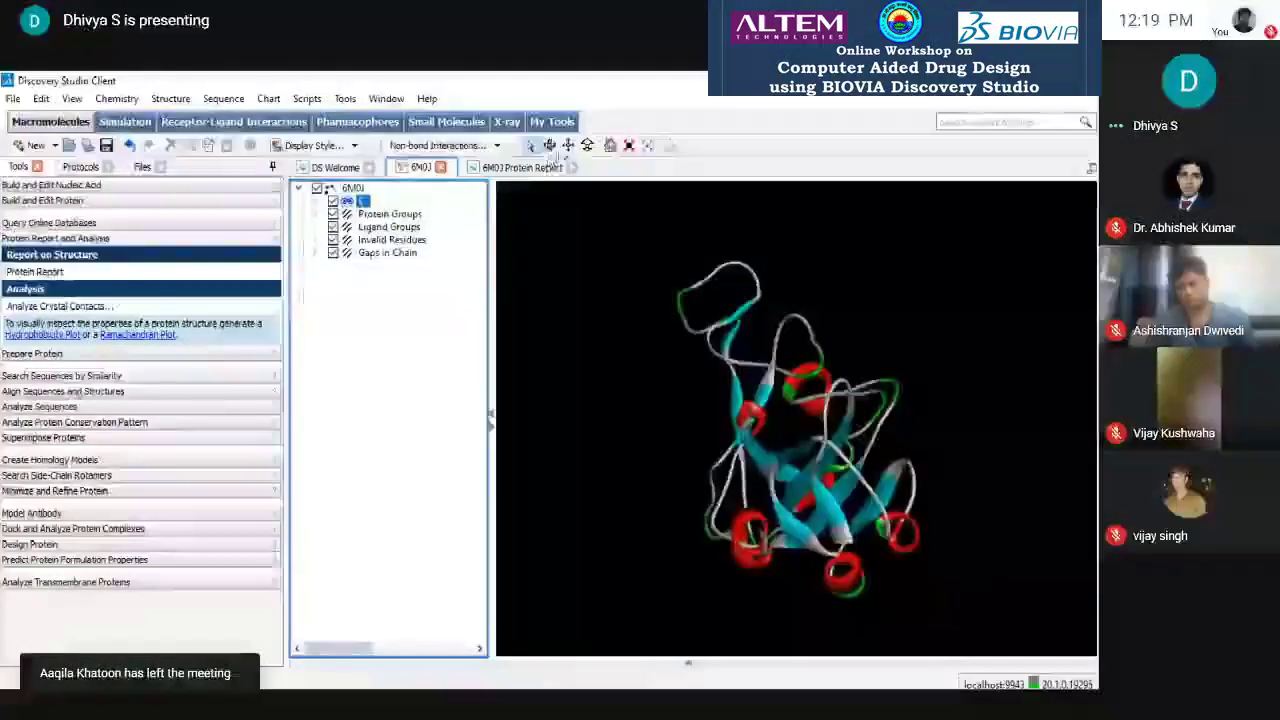
{"action": "left_click_drag", "start_coordinate": [689, 486], "coordinate": [745, 470]}
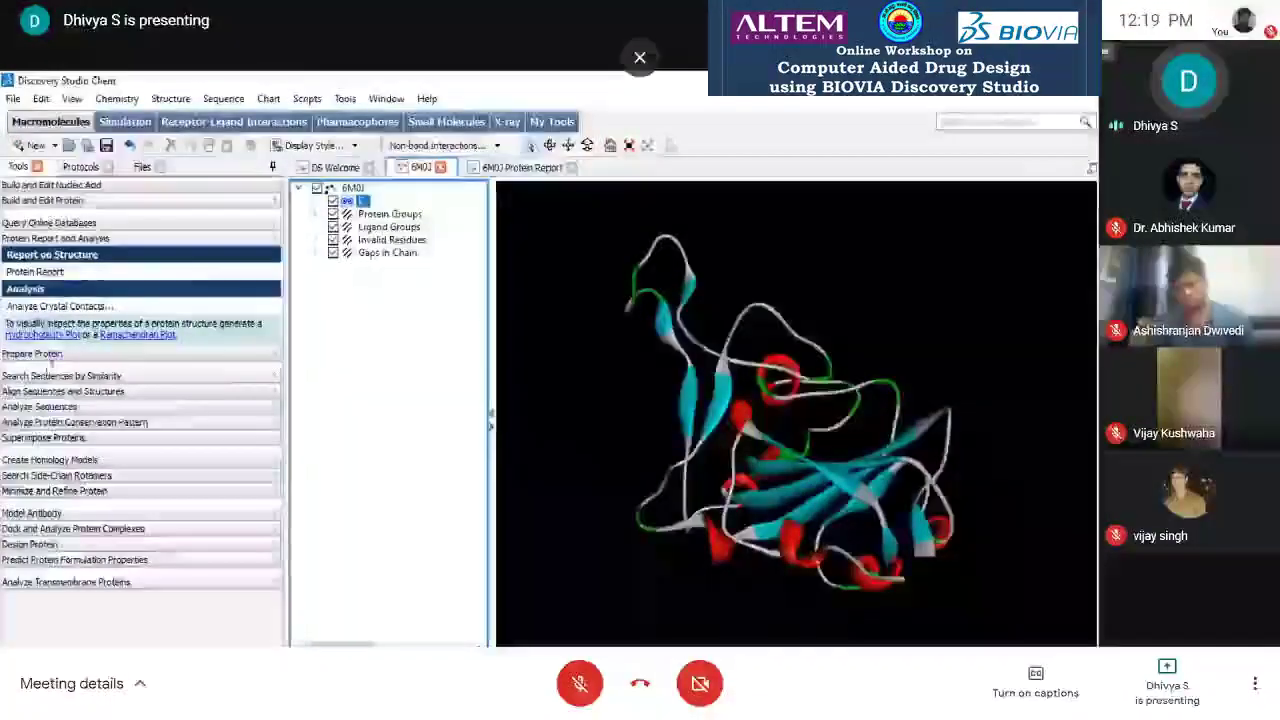
- Open the automatic Prepare Proteins protocol settings for the 6M0J structure
{"action": "left_click", "coordinate": [32, 353]}
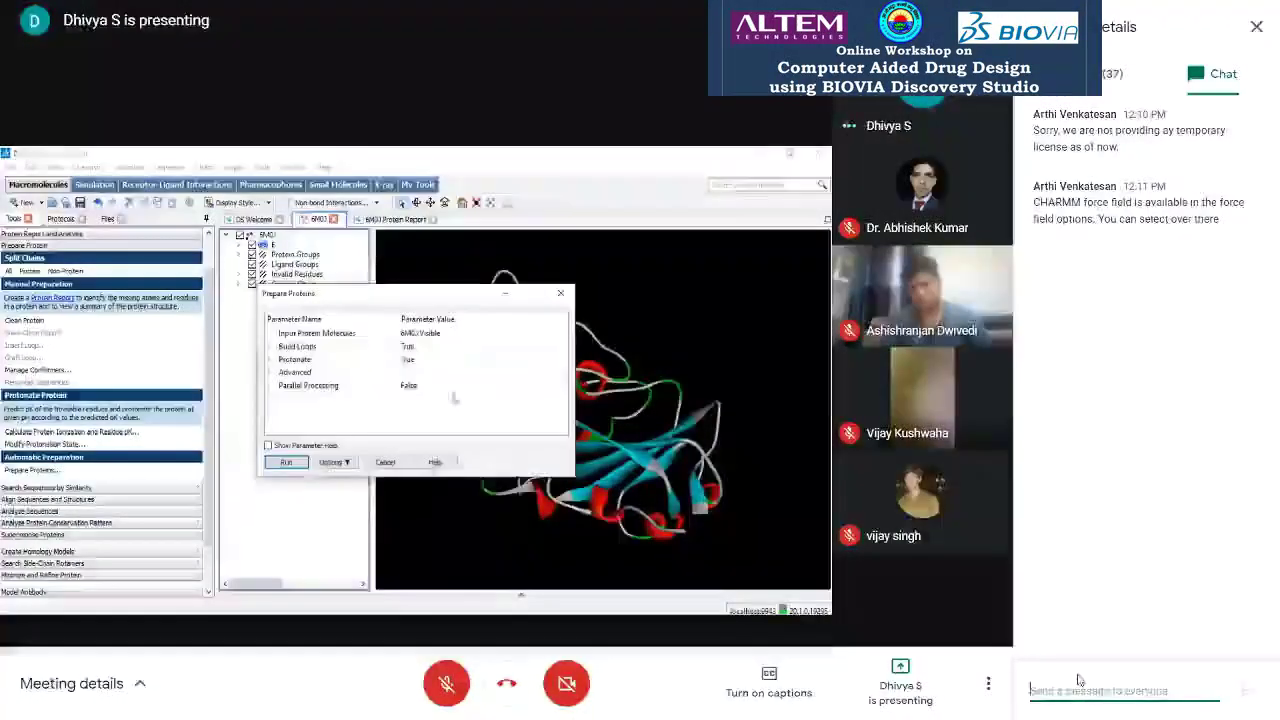
- Send "You can put your questions here.." to everyone in the meeting chat, and close the chat
{"action": "type", "text": "Y"}
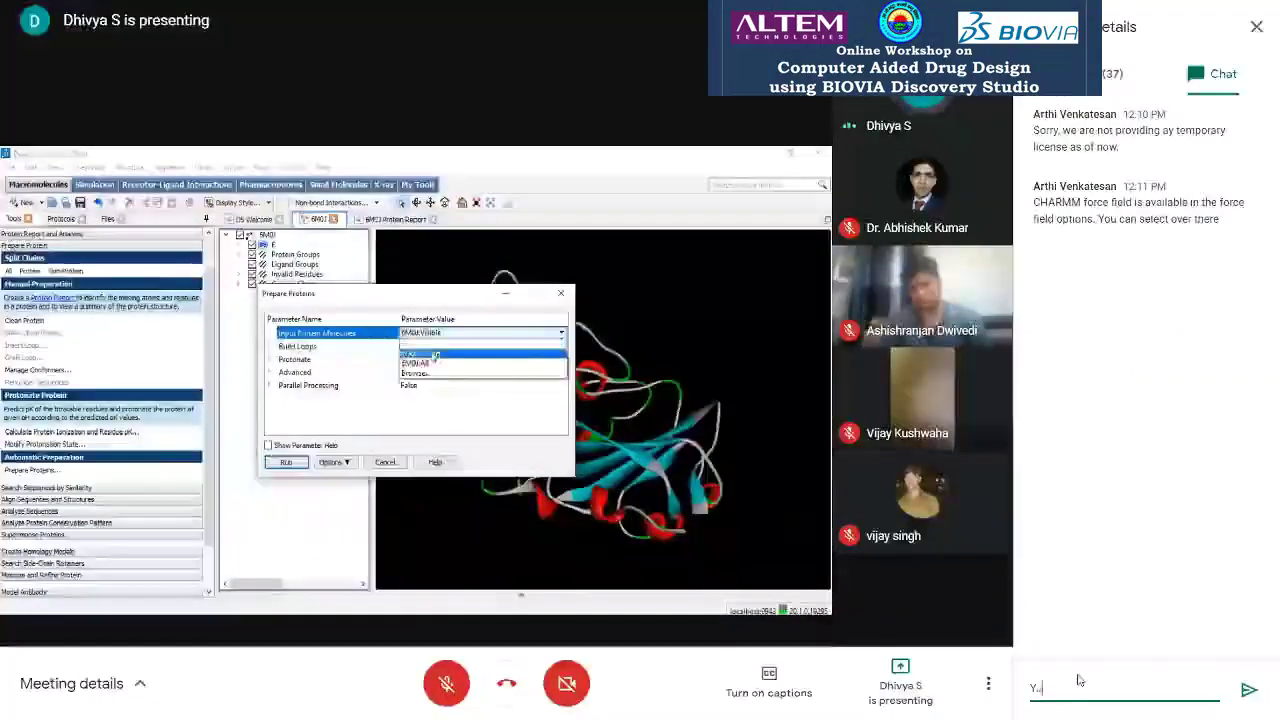
{"action": "type", "text": "ou cab"}
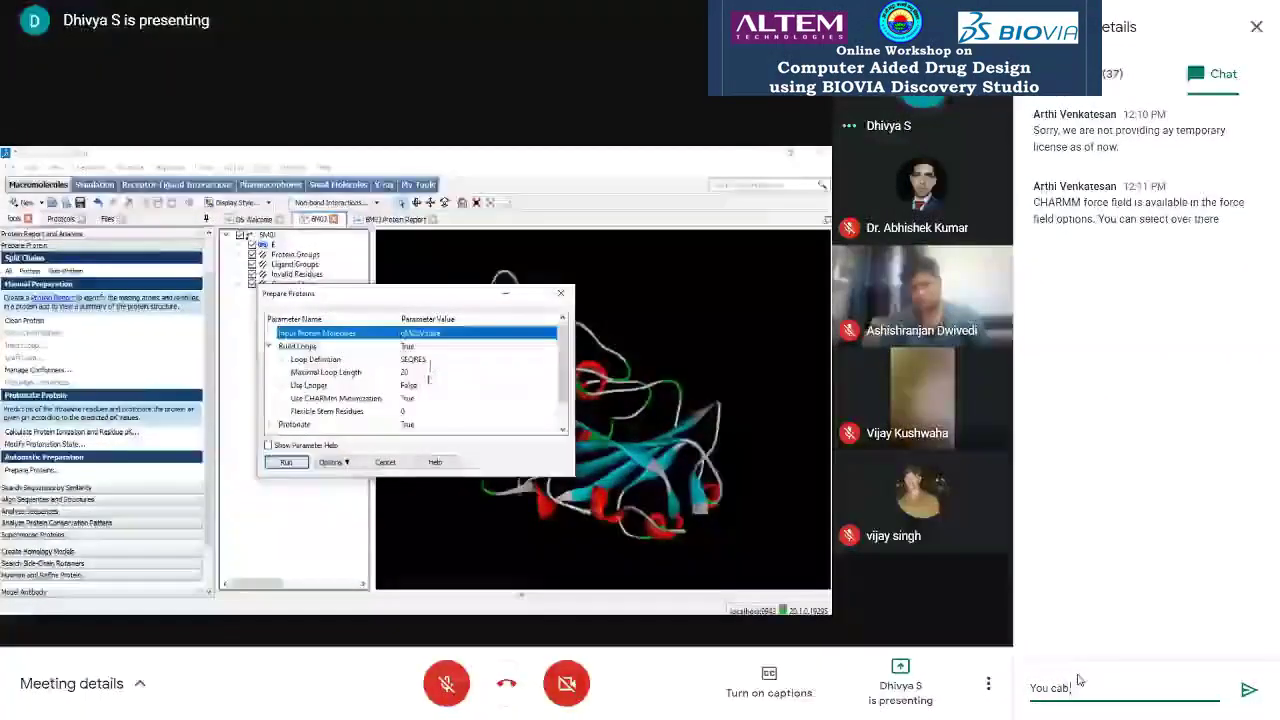
{"action": "key", "text": "BackSpace"}
{"action": "type", "text": "n put"}
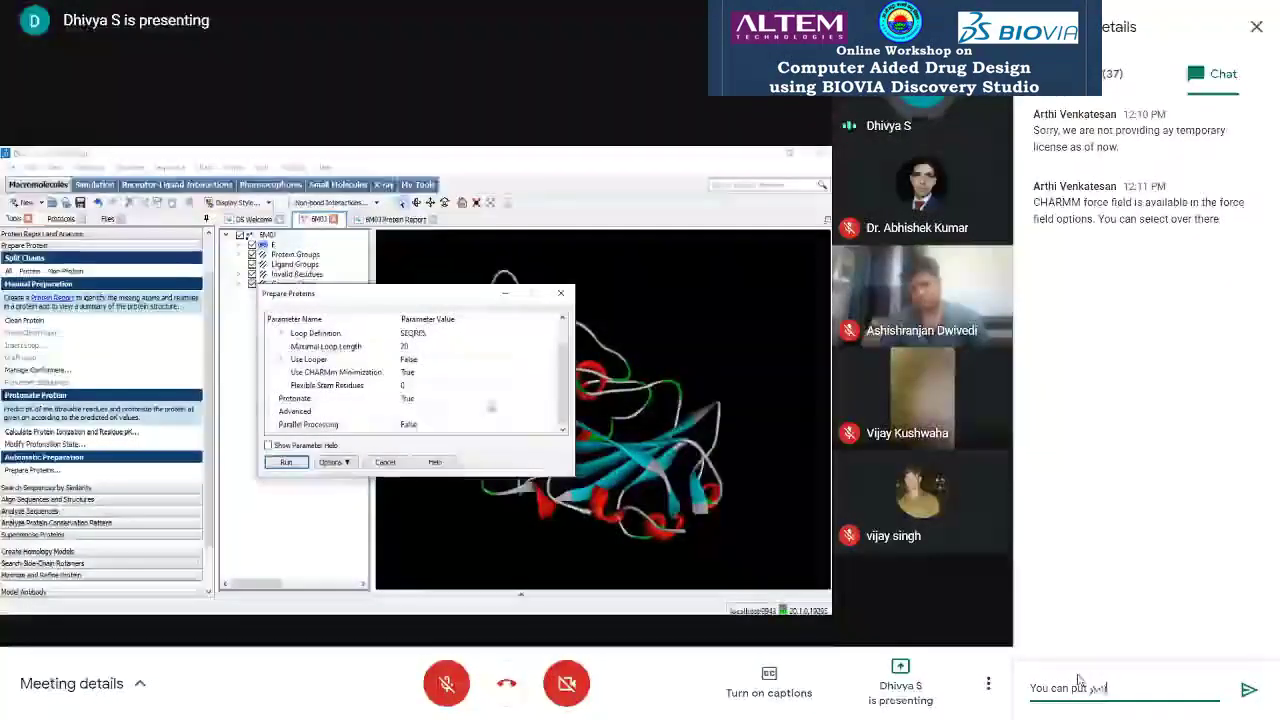
{"action": "type", "text": " your ques"}
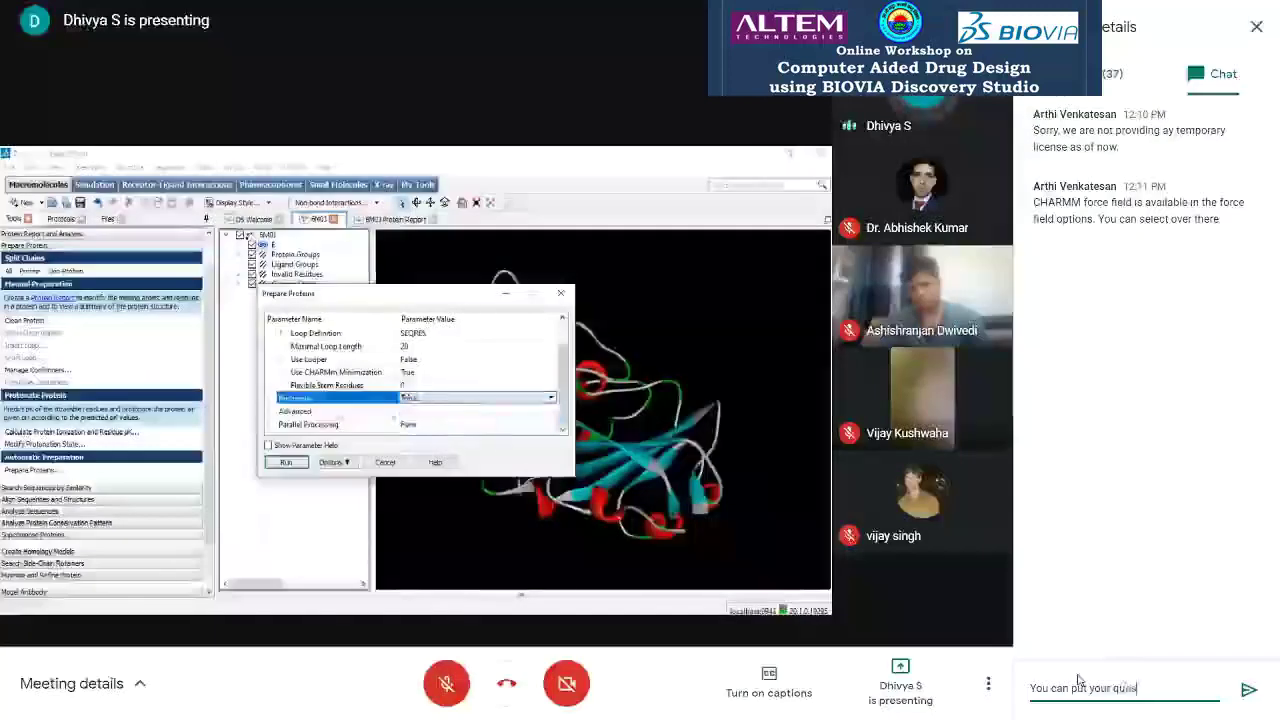
{"action": "type", "text": "tions"}
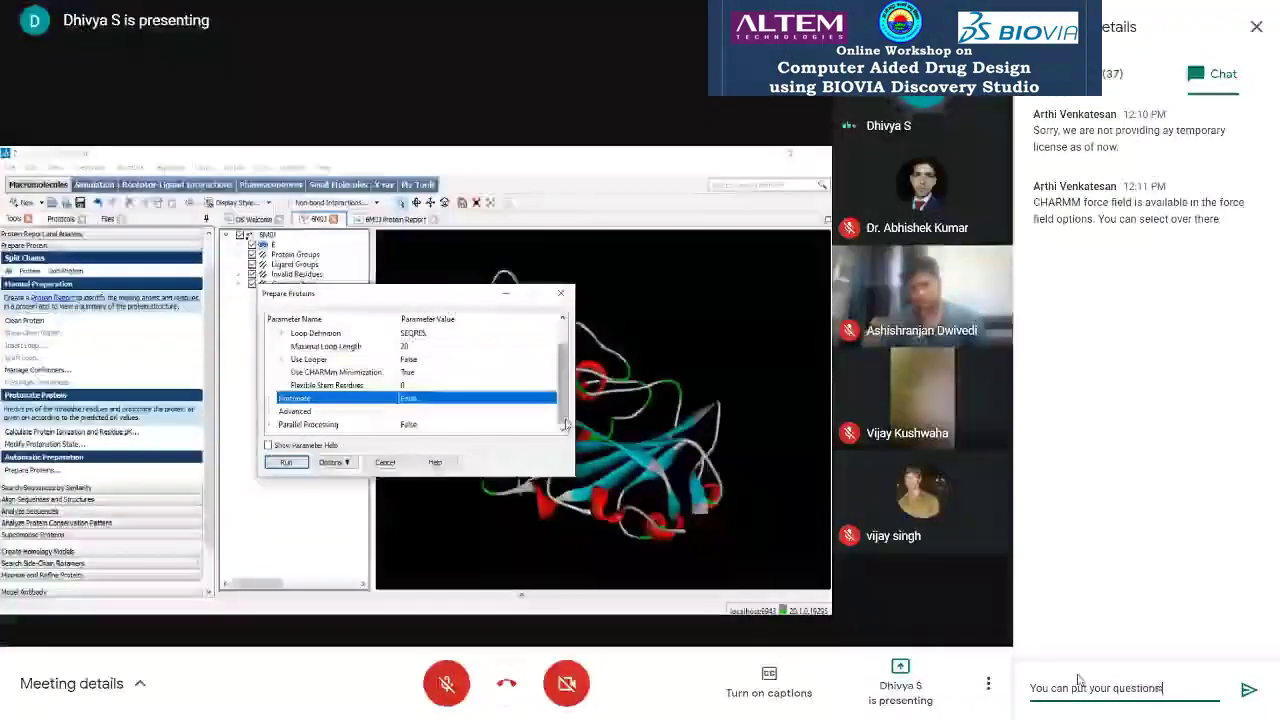
{"action": "type", "text": " here."}
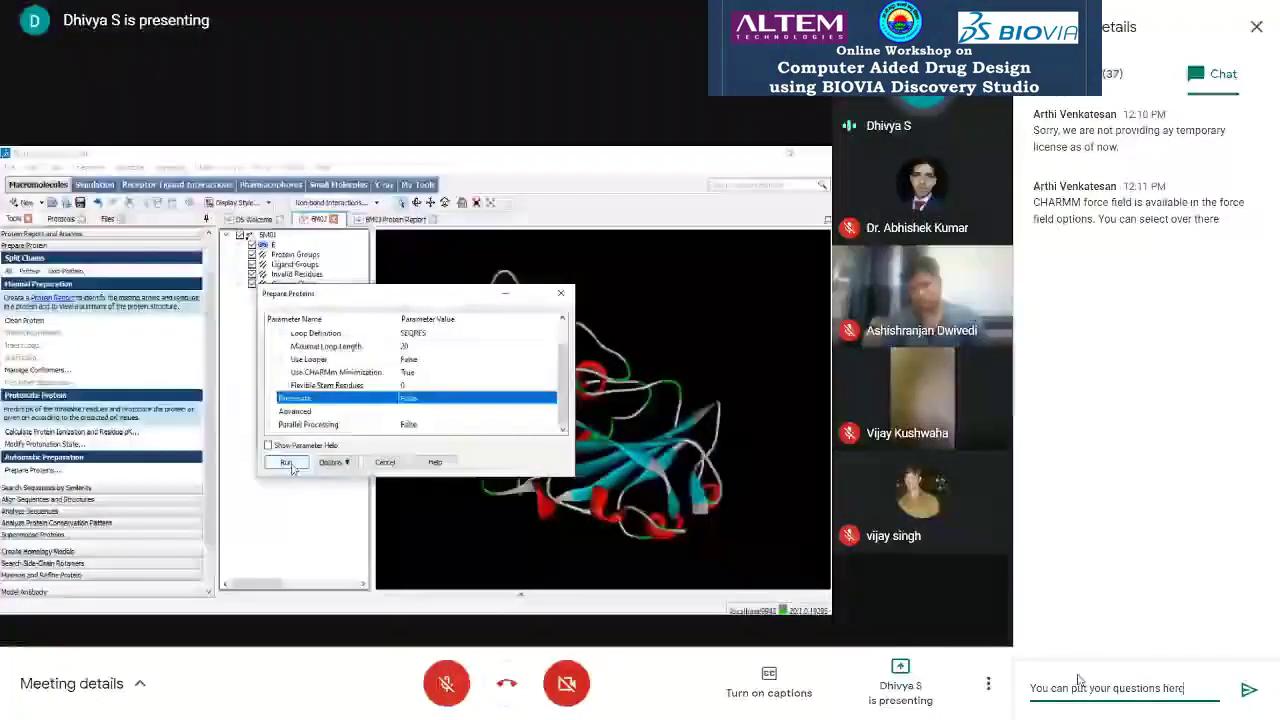
{"action": "left_click", "coordinate": [1244, 690]}
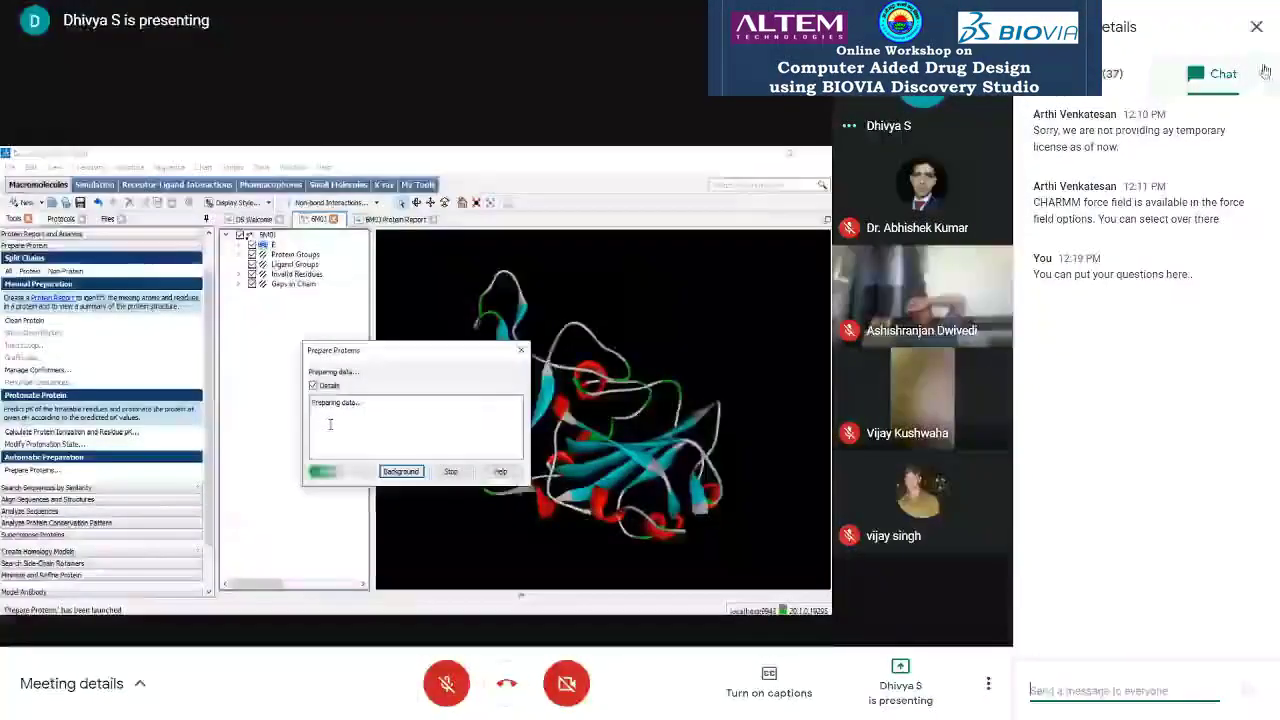
{"action": "left_click", "coordinate": [1256, 27]}
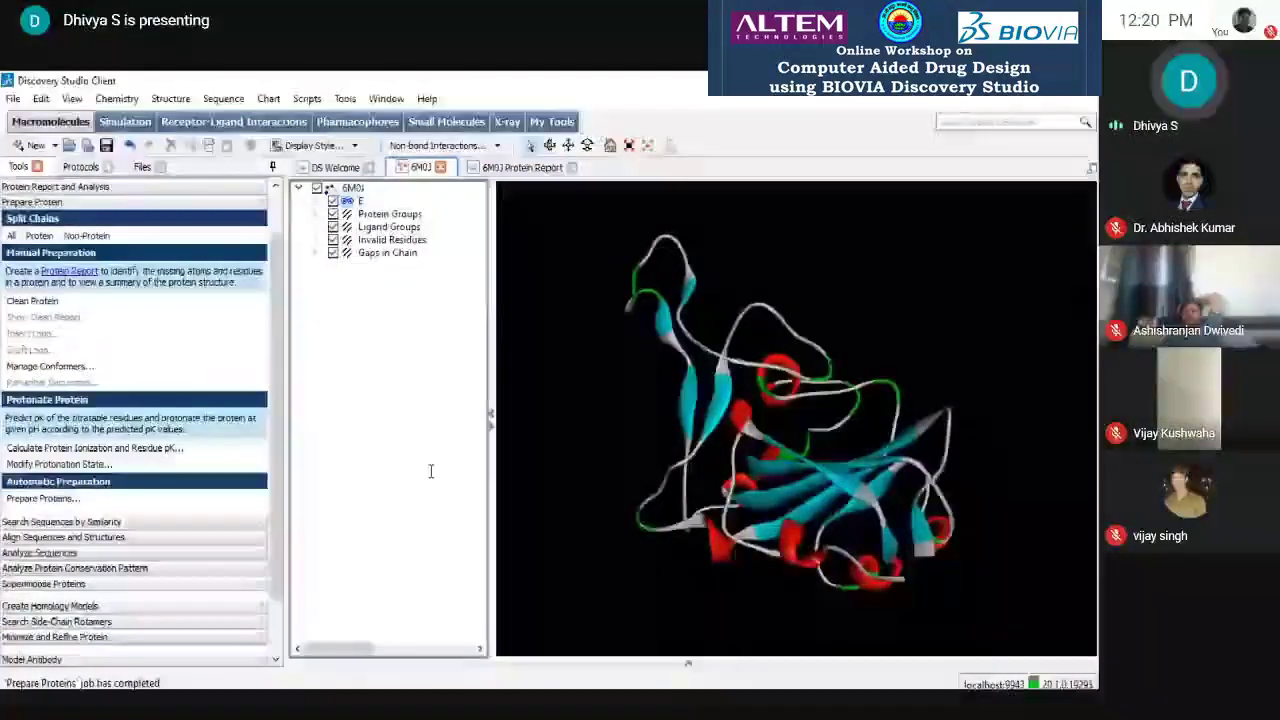
- Generate a protein report for the prepared 6M0J_prep structure and review its chain sequence, missing residues and biomolecule information
{"action": "left_click", "coordinate": [55, 186]}
{"action": "left_click", "coordinate": [35, 271]}
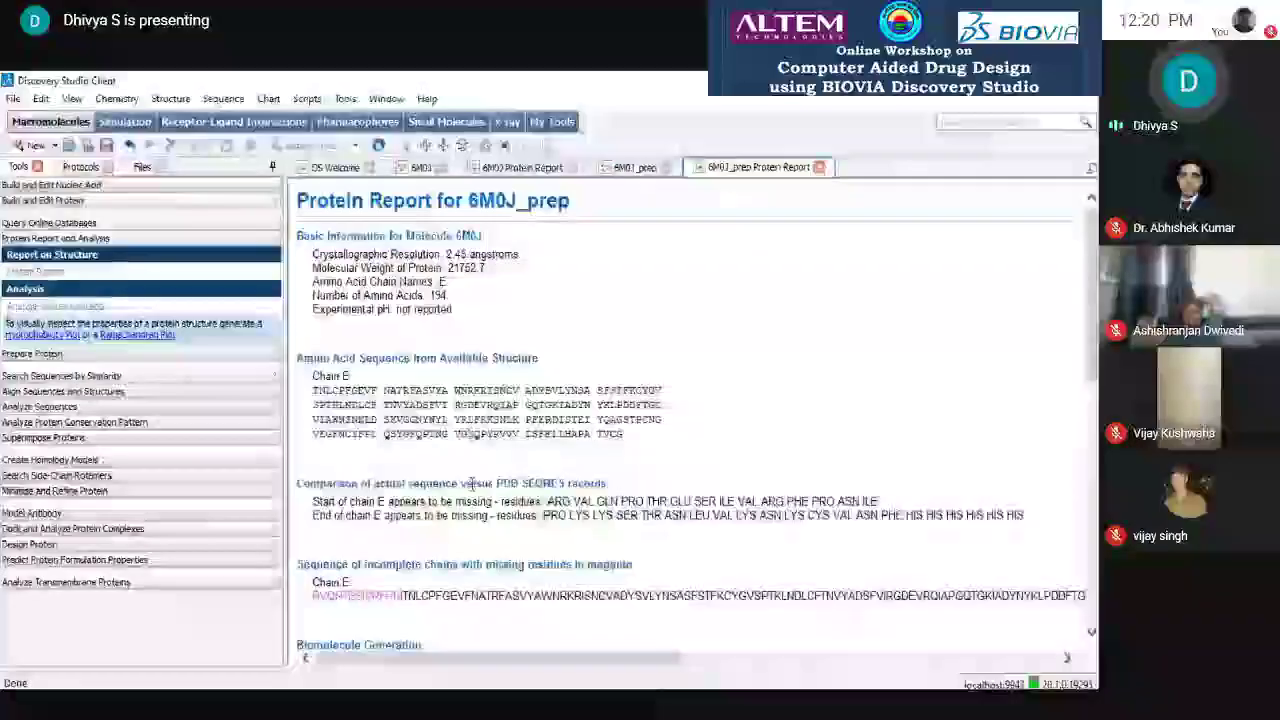
{"action": "scroll", "coordinate": [473, 483], "scroll_direction": "down", "scroll_amount": 3}
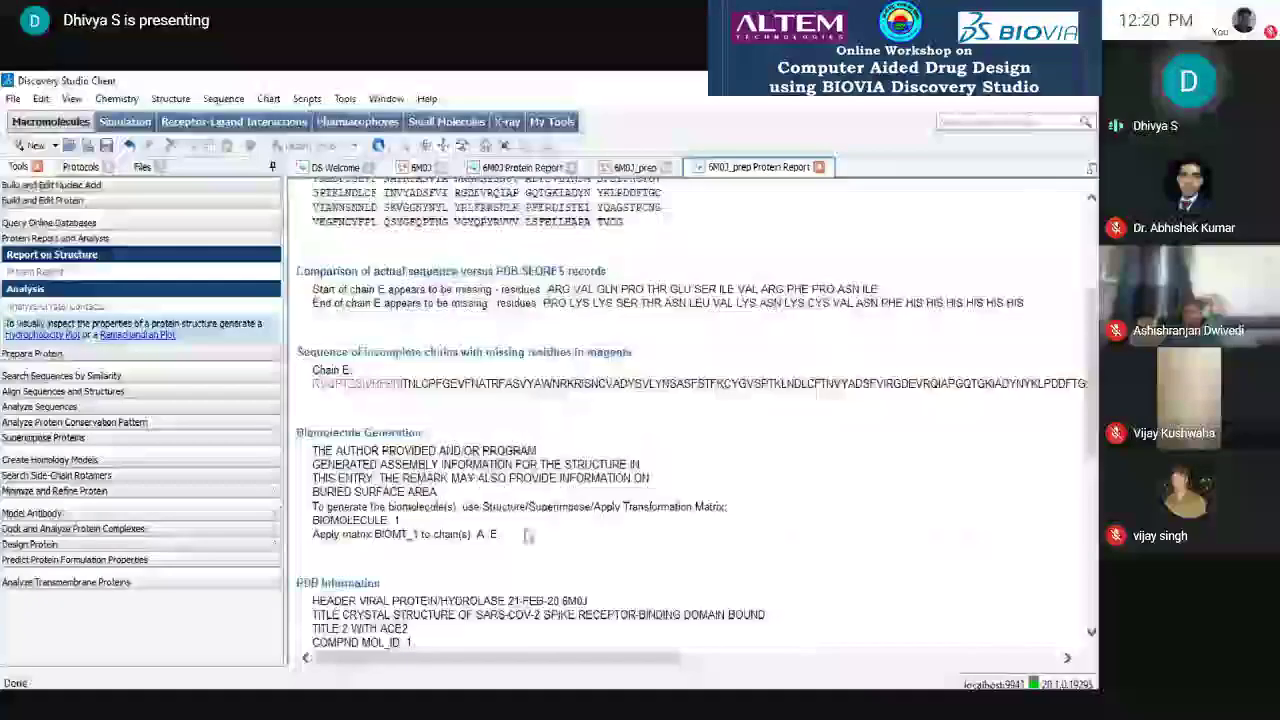
{"action": "scroll", "coordinate": [588, 460], "scroll_direction": "down", "scroll_amount": 5}
{"action": "scroll", "coordinate": [588, 460], "scroll_direction": "up", "scroll_amount": 10}
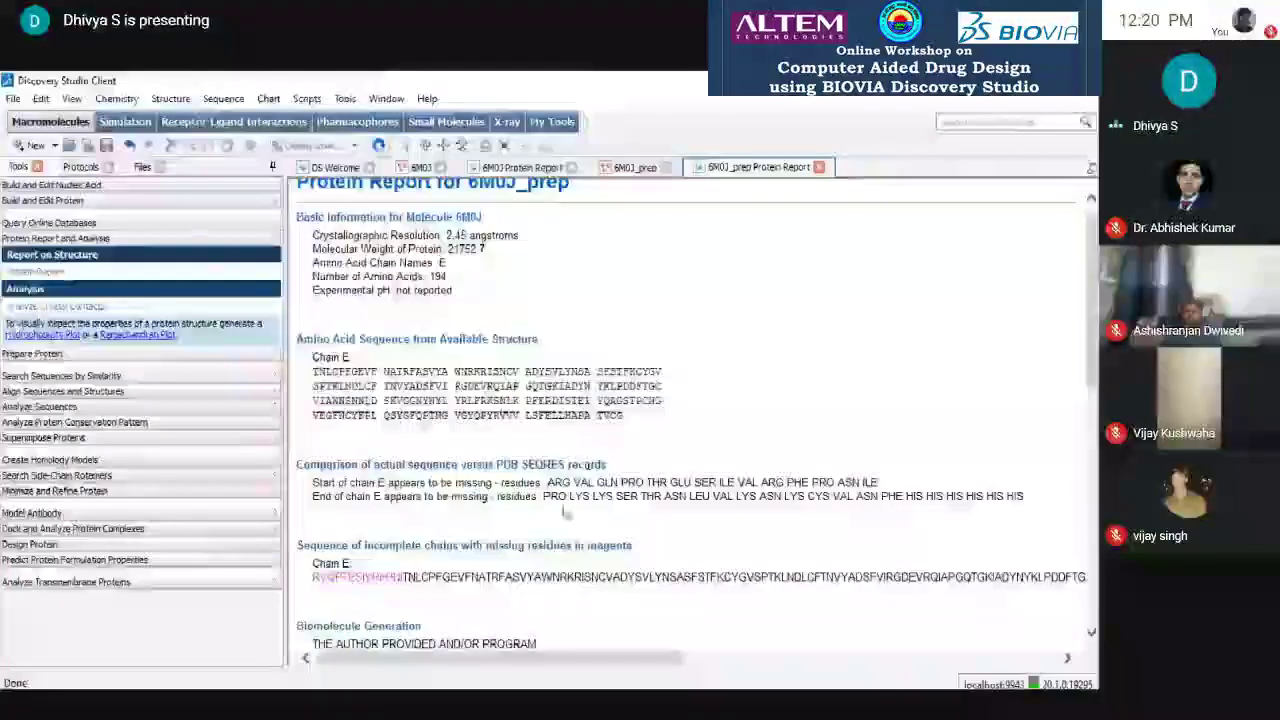
{"action": "scroll", "coordinate": [563, 505], "scroll_direction": "up", "scroll_amount": 1}
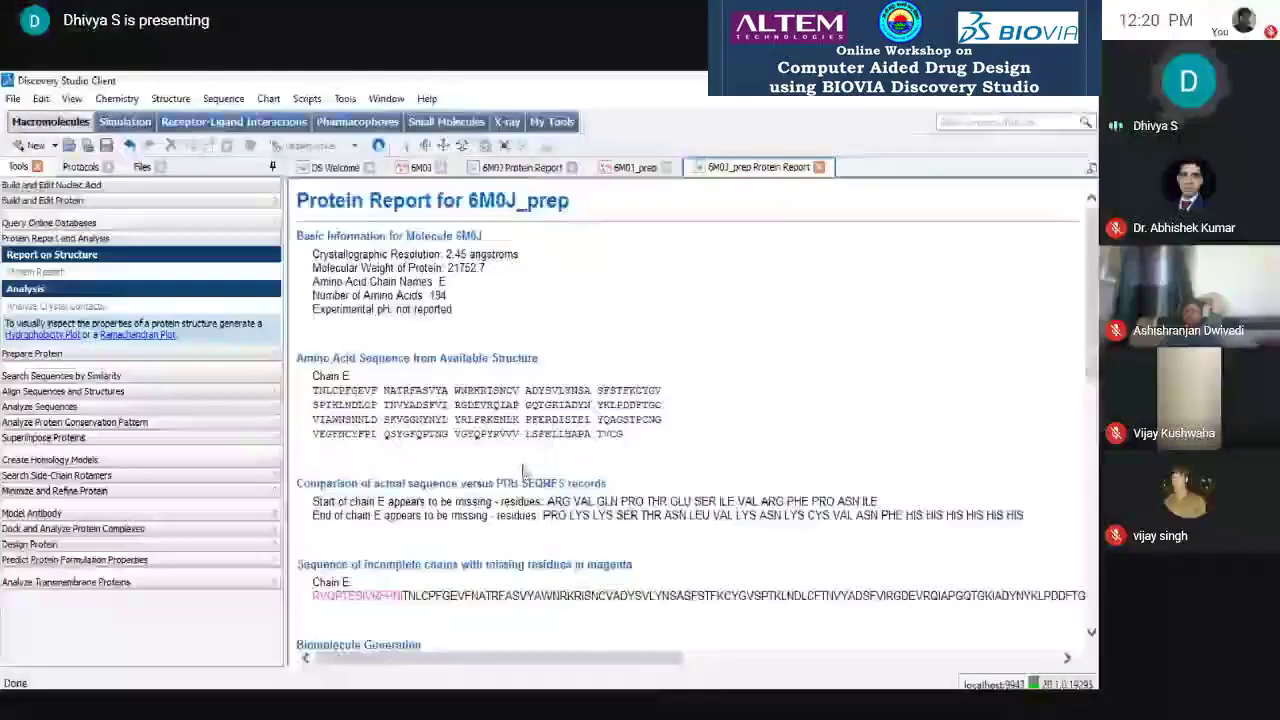
- Close both protein reports and the original 6M0J structure, keeping the prepared 6M0J_prep structure open
{"action": "left_click", "coordinate": [819, 167]}
{"action": "left_click", "coordinate": [547, 169]}
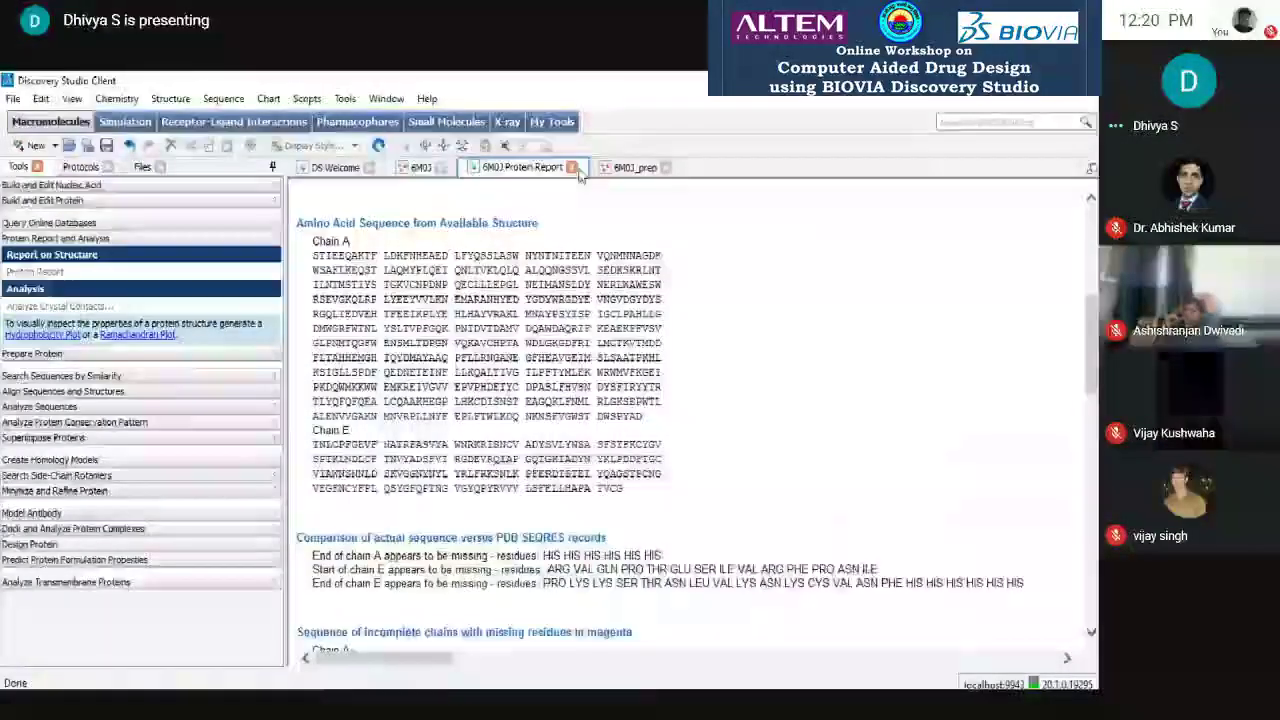
{"action": "left_click", "coordinate": [572, 169]}
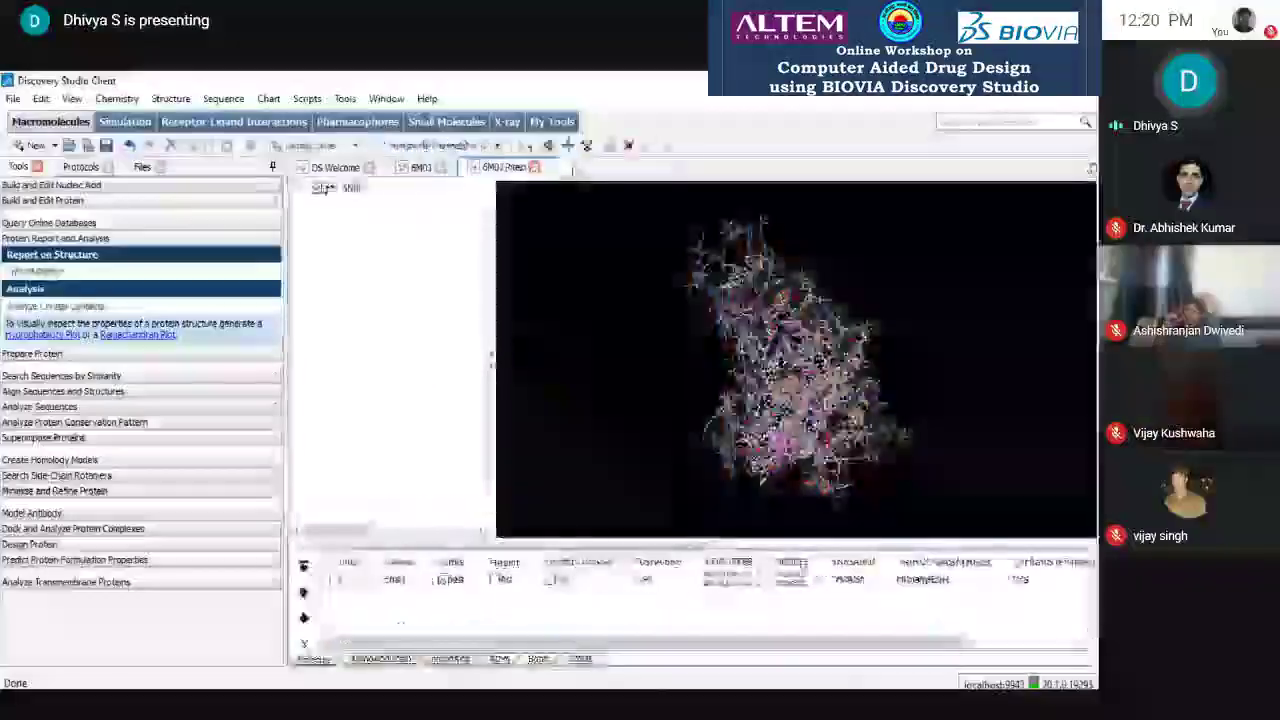
{"action": "left_click", "coordinate": [535, 167]}
- Open the completed Prepare Proteins job results and examine the detailed 6M0J preparation report
{"action": "left_click", "coordinate": [551, 410]}
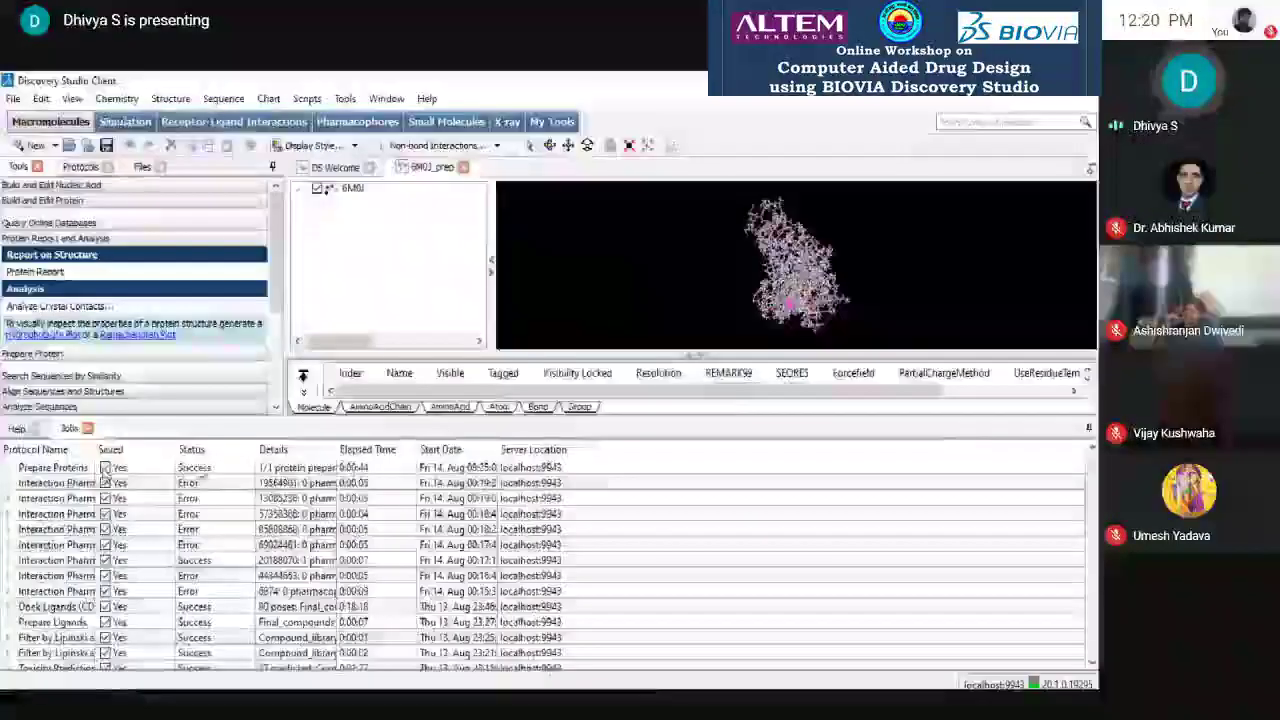
{"action": "double_click", "coordinate": [104, 469]}
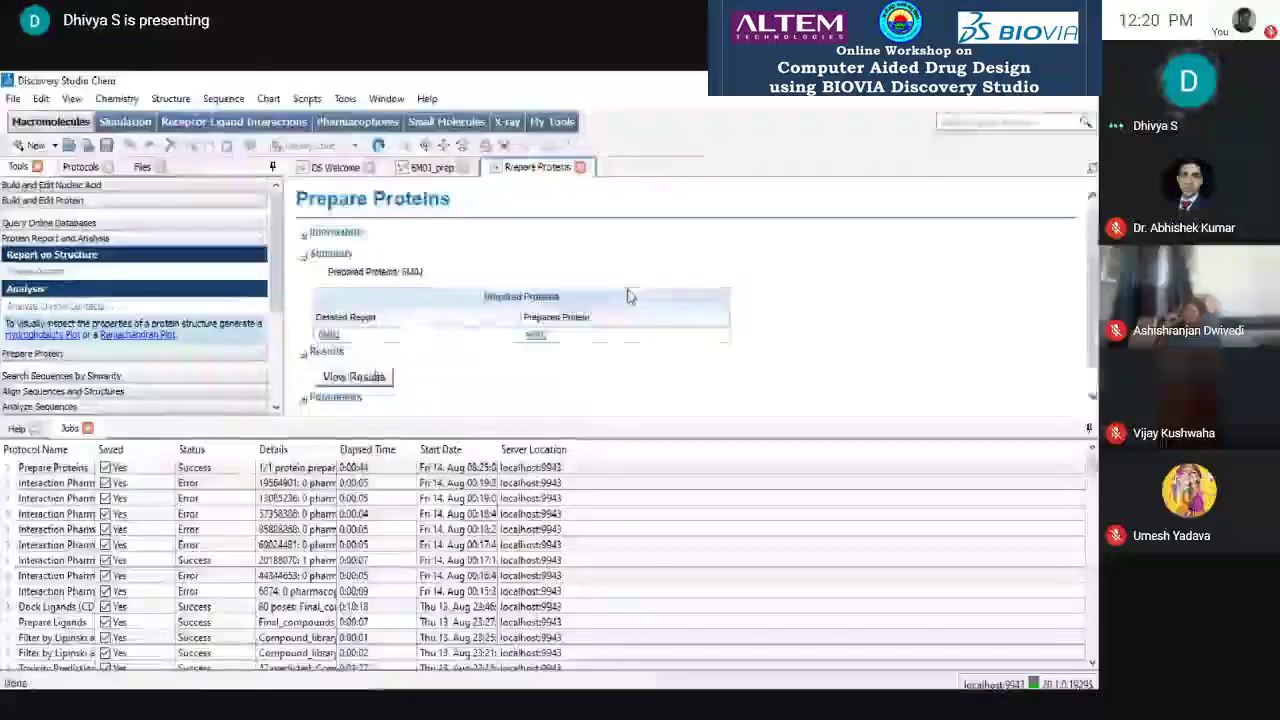
{"action": "left_click", "coordinate": [325, 330]}
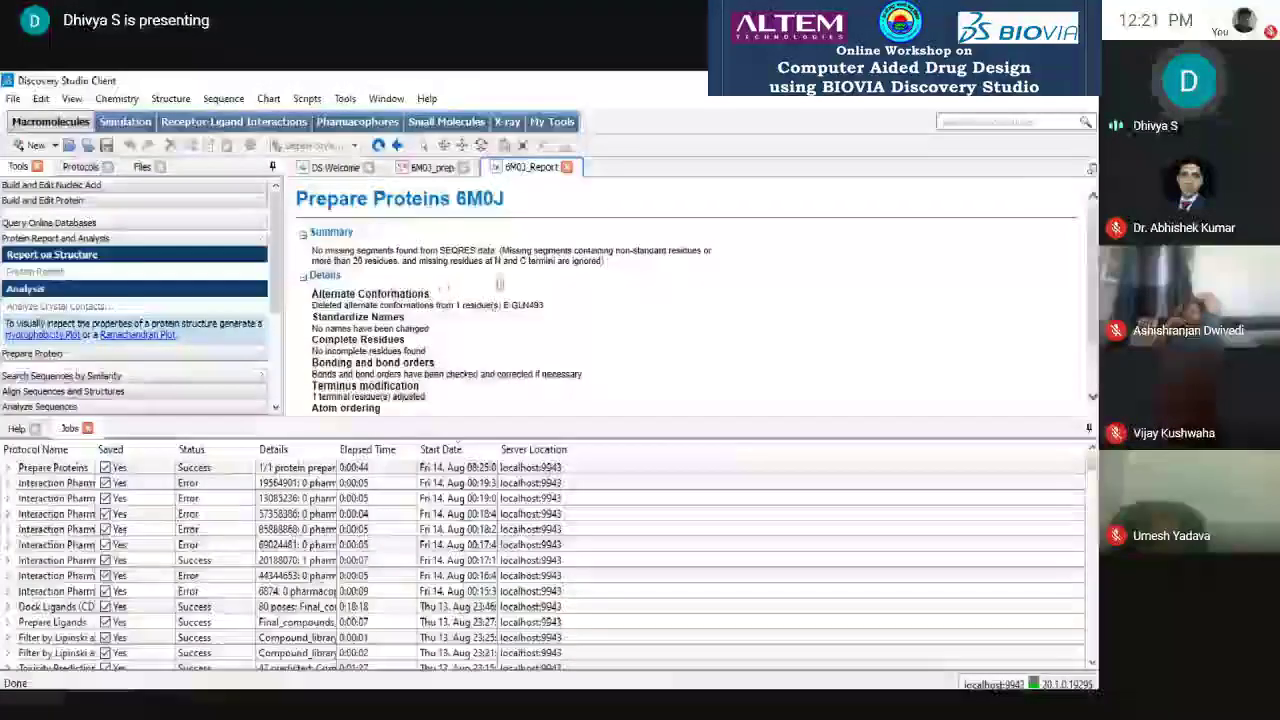
{"action": "scroll", "coordinate": [429, 325], "scroll_direction": "down", "scroll_amount": 2}
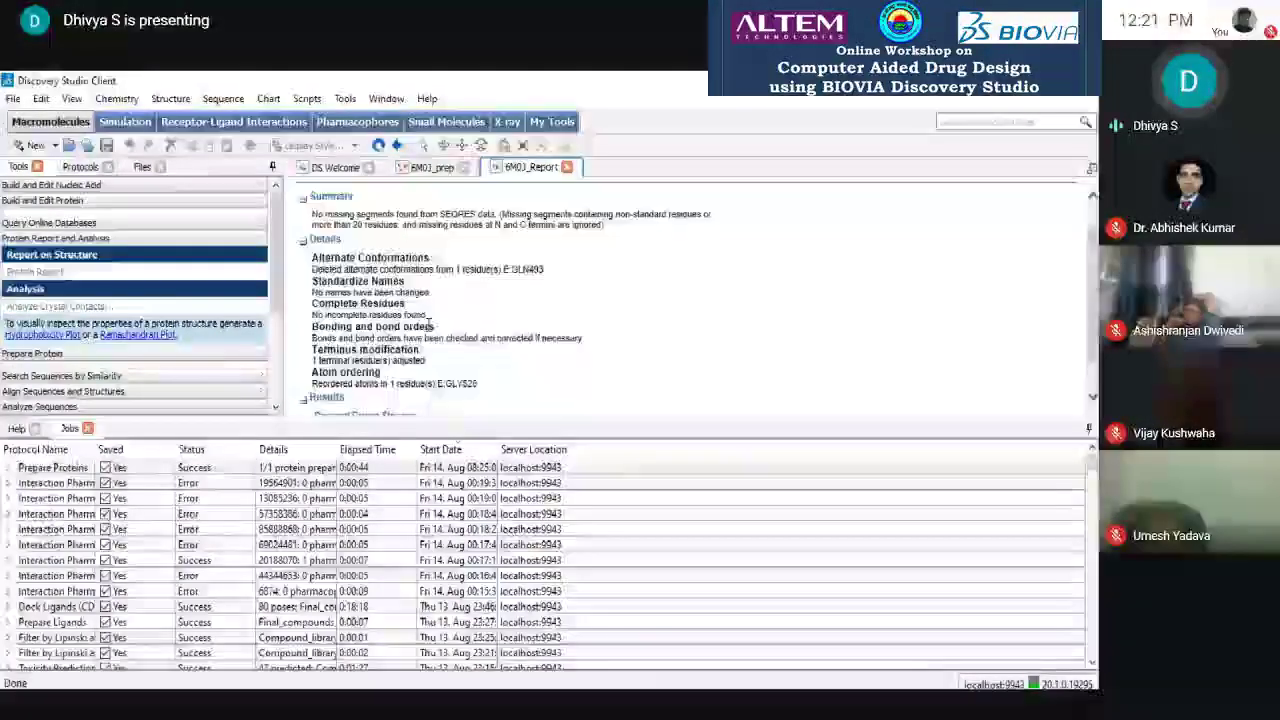
{"action": "scroll", "coordinate": [432, 326], "scroll_direction": "up", "scroll_amount": 3}
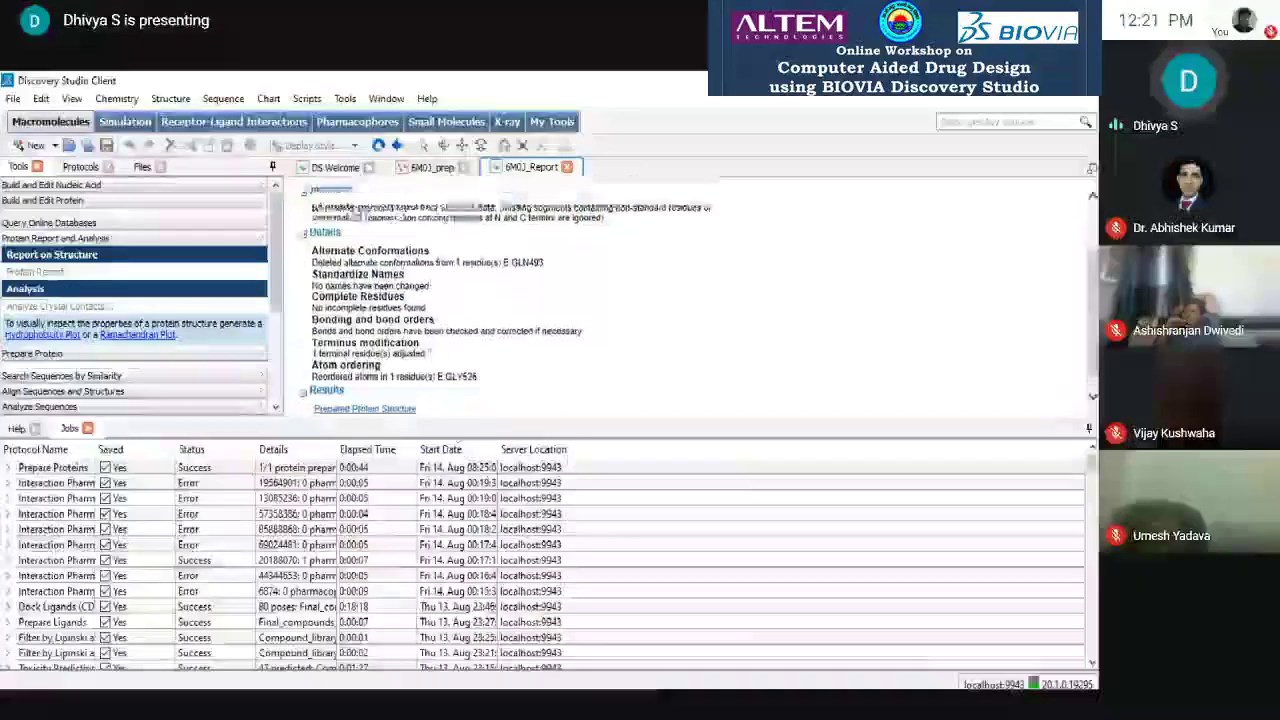
- Close the preparation report and welcome page, shrink the jobs list, and select Gaps in Chain under 6M0J in the prepared structure
{"action": "left_click", "coordinate": [567, 167]}
{"action": "left_click", "coordinate": [369, 167]}
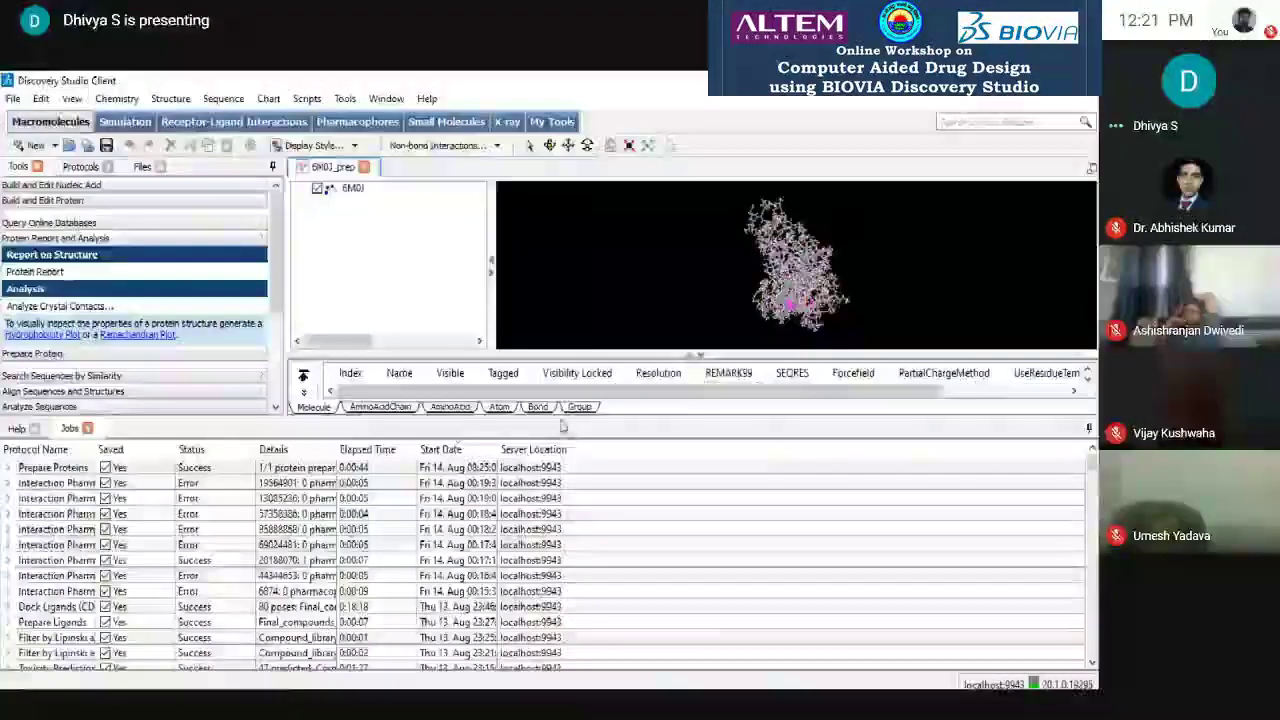
{"action": "left_click_drag", "start_coordinate": [560, 427], "coordinate": [560, 598]}
{"action": "left_click", "coordinate": [305, 188]}
{"action": "left_click", "coordinate": [388, 227]}
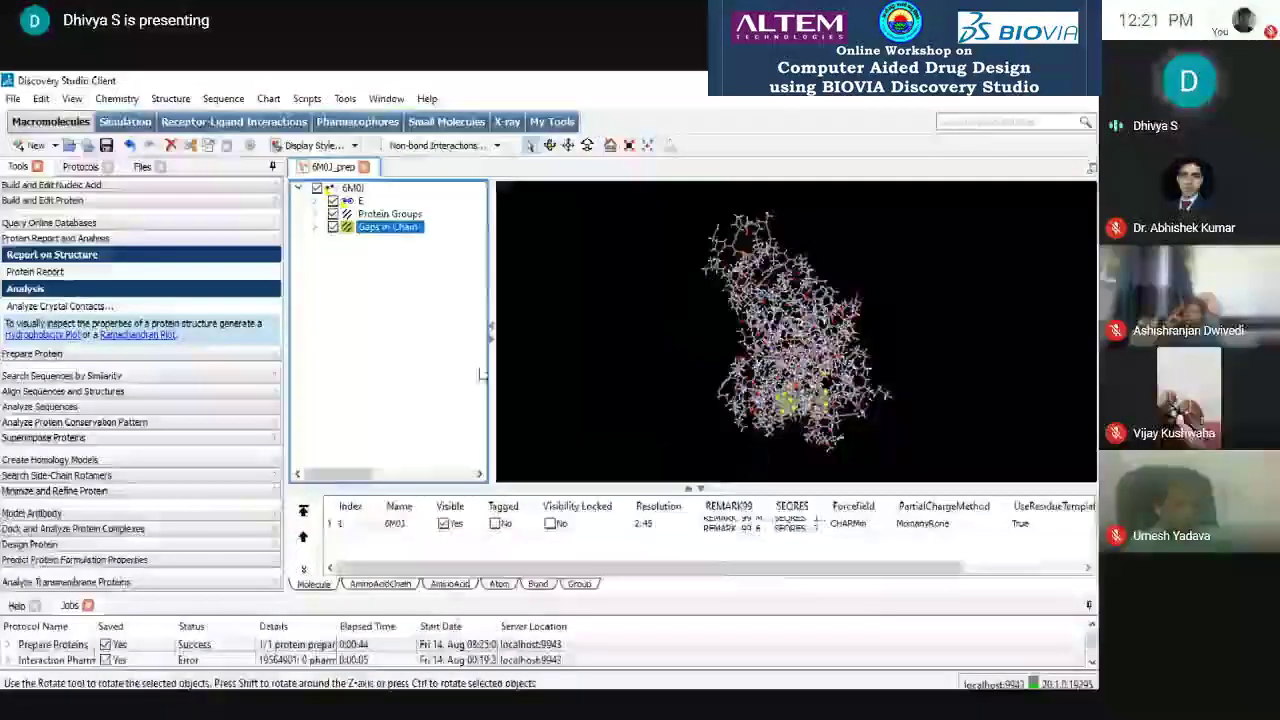
- Define the prepared 6M0J protein as the receptor for receptor-ligand interactions
{"action": "left_click", "coordinate": [234, 121]}
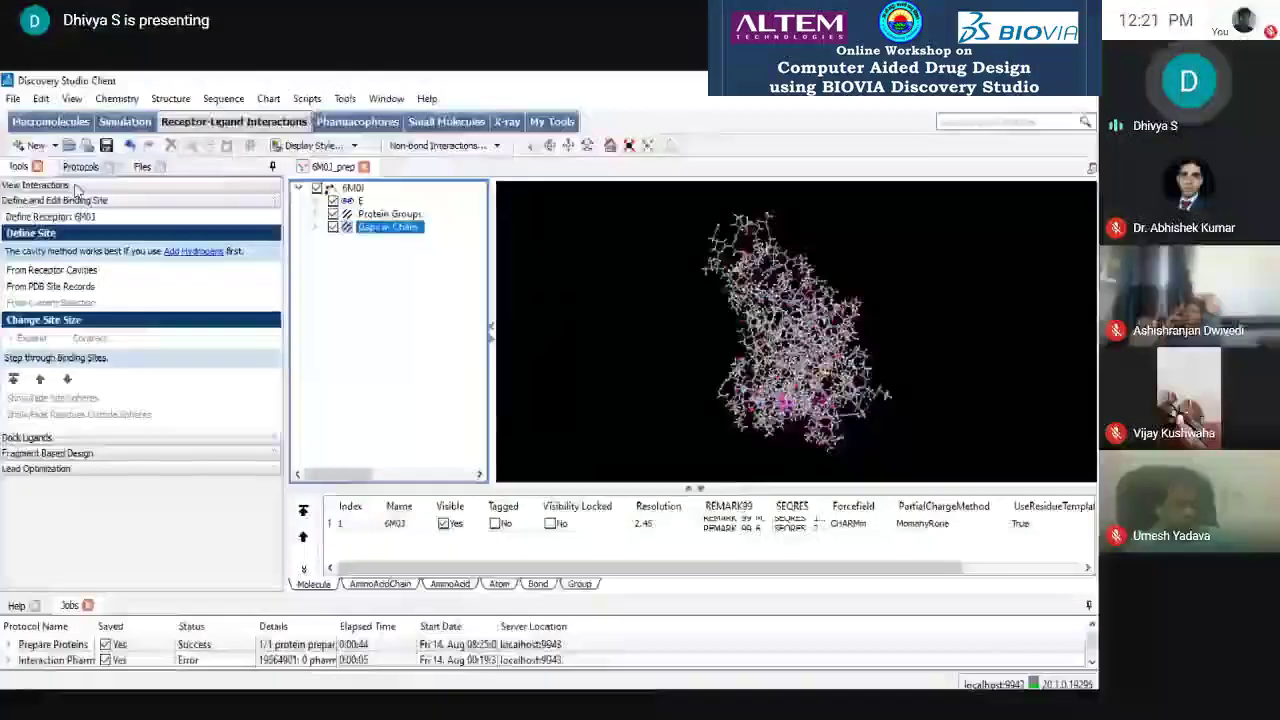
{"action": "left_click", "coordinate": [45, 217]}
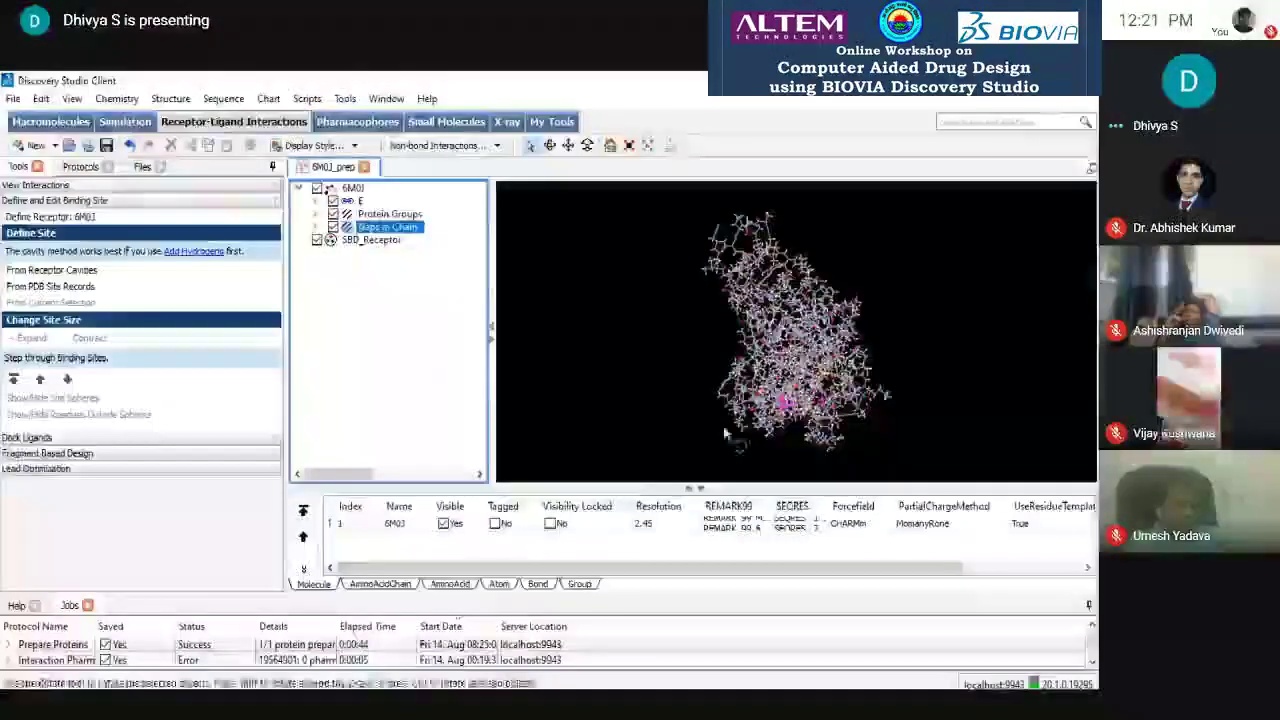
- Try defining binding sites from the receptor cavities, highlight Site 1, and try the PDB site records instead
{"action": "left_click", "coordinate": [52, 270]}
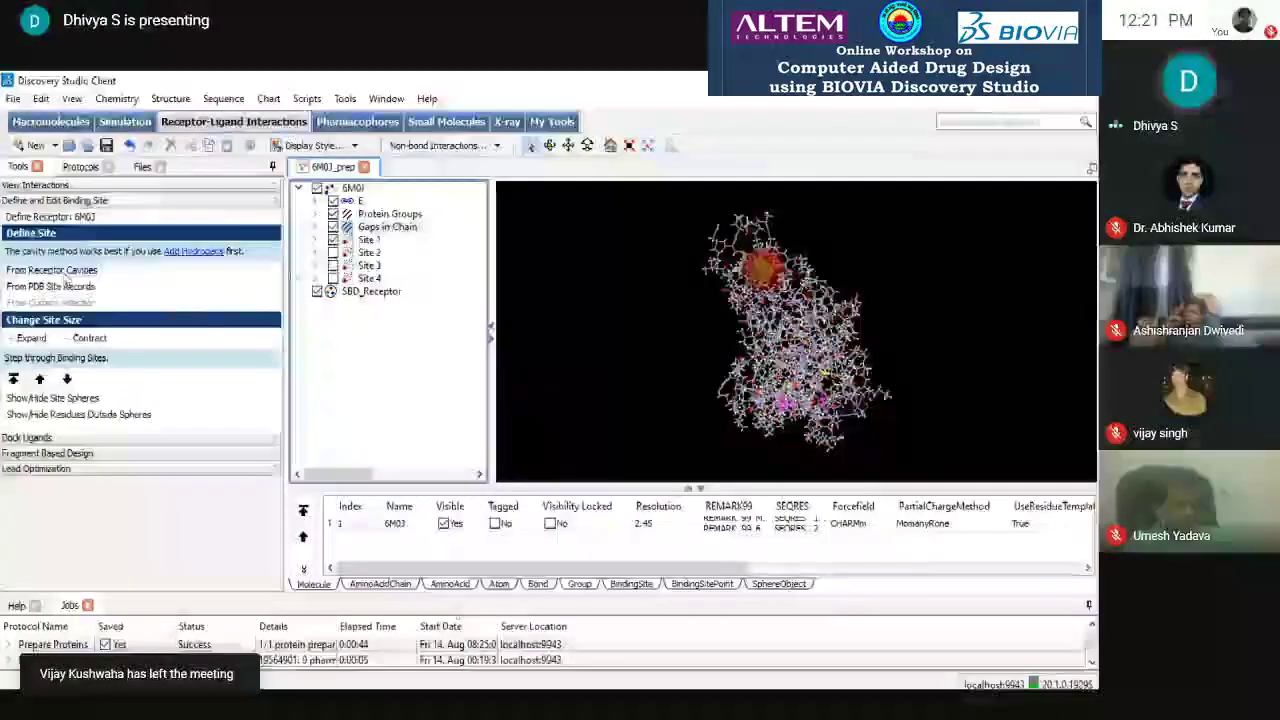
{"action": "left_click", "coordinate": [366, 240]}
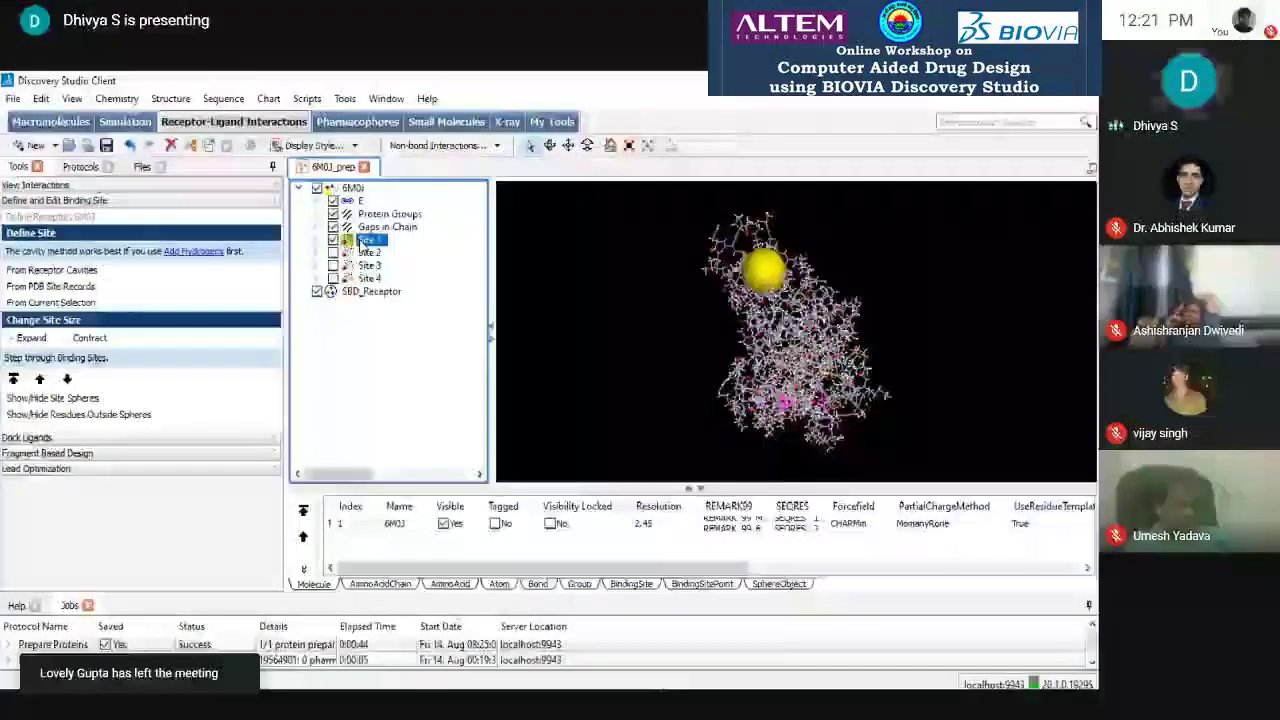
{"action": "left_click", "coordinate": [57, 289]}
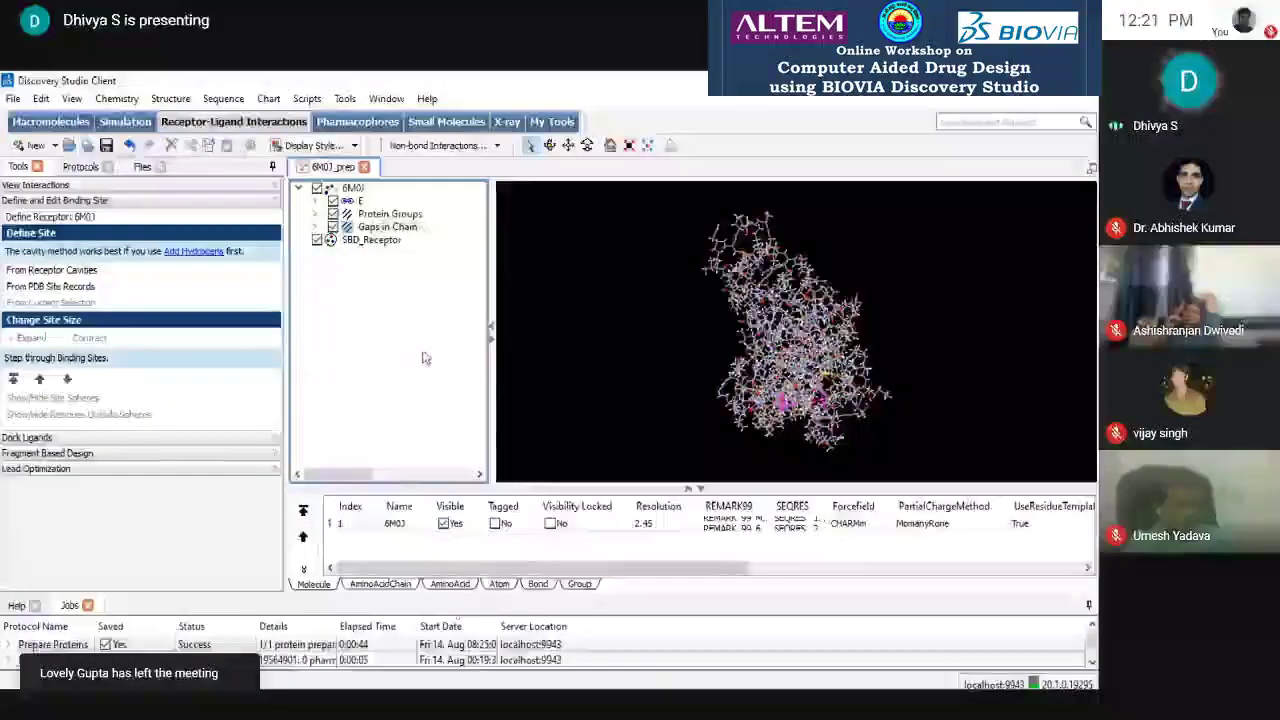
- In chain E, select residues PHE486, ASN487, TYR489, GLN493, GLN498, THR500, ASN501, GLY502, GLY504 and TYR505
{"action": "left_click", "coordinate": [316, 201]}
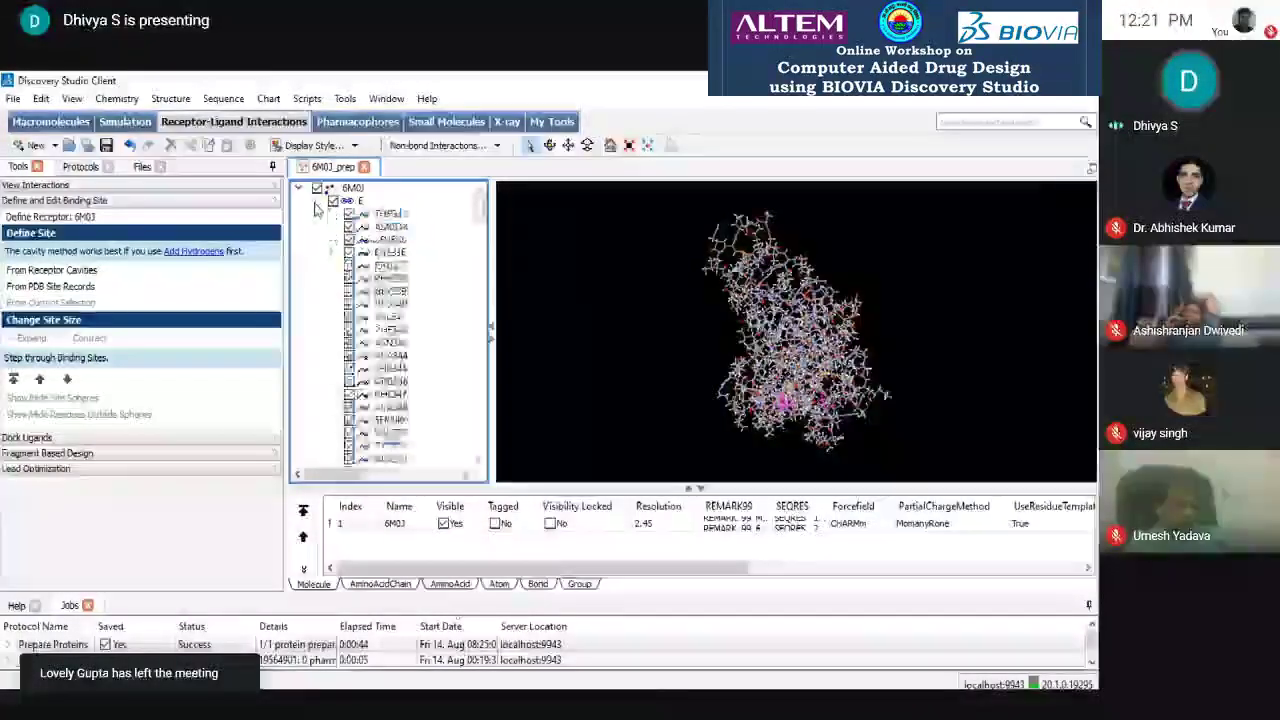
{"action": "scroll", "coordinate": [425, 277], "scroll_direction": "down", "scroll_amount": 3}
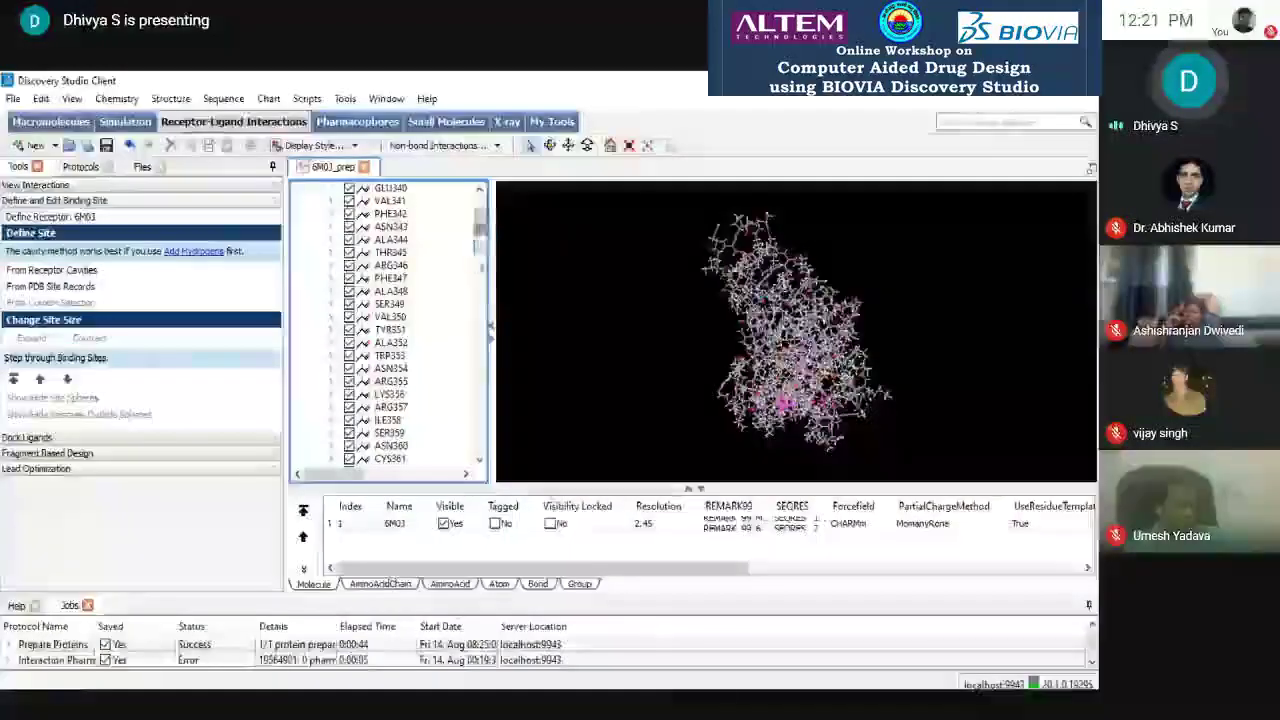
{"action": "left_click_drag", "start_coordinate": [478, 248], "coordinate": [453, 413]}
{"action": "left_click", "coordinate": [386, 343]}
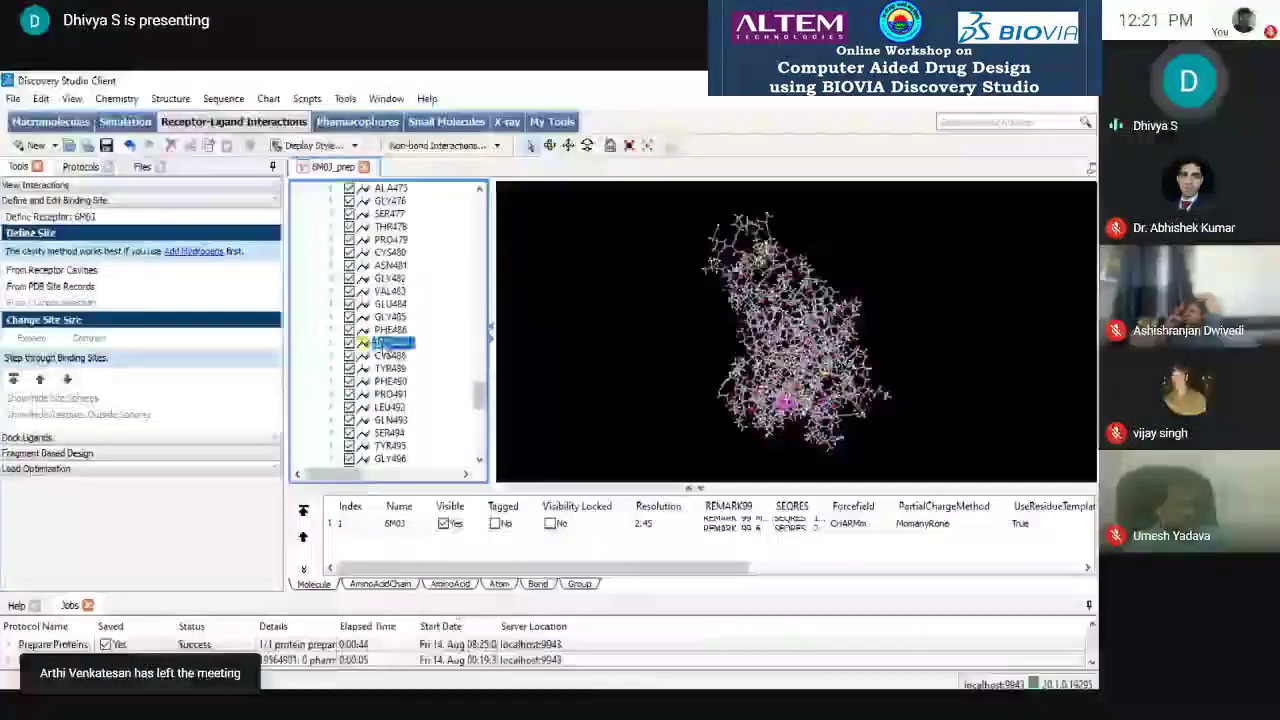
{"action": "left_click", "coordinate": [388, 330]}
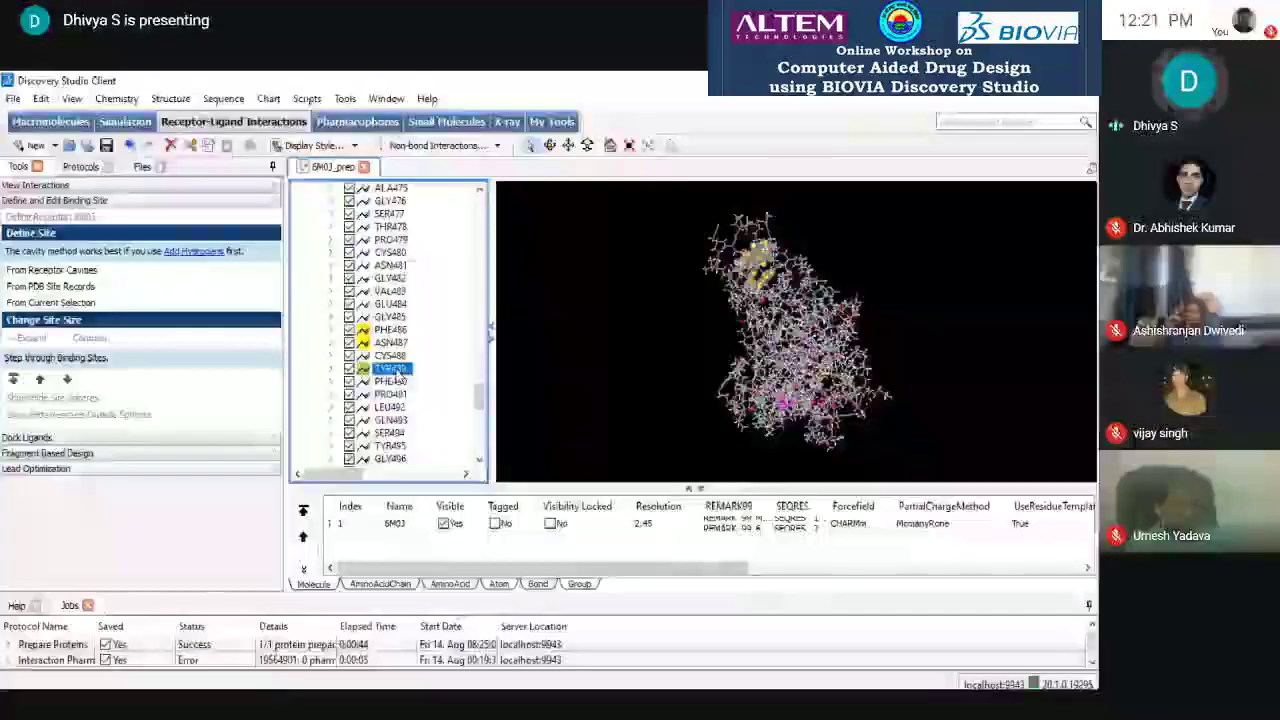
{"action": "left_click", "coordinate": [390, 420]}
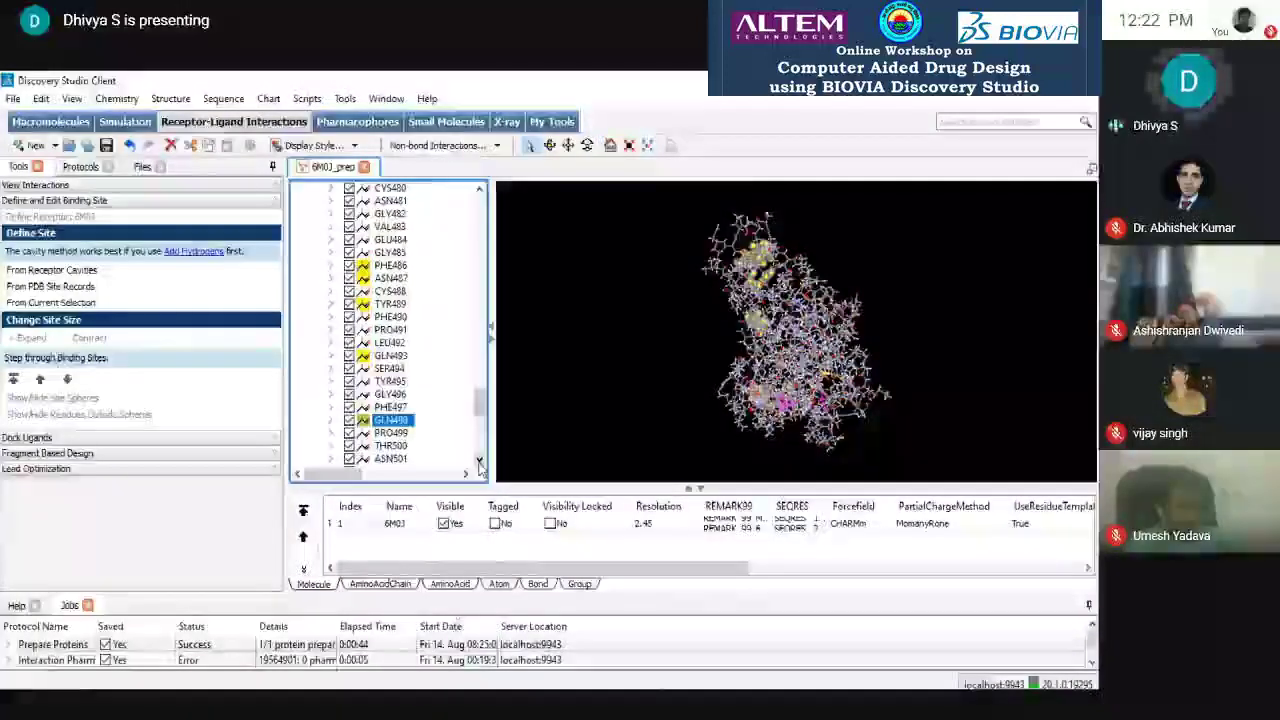
{"action": "left_click", "coordinate": [392, 407]}
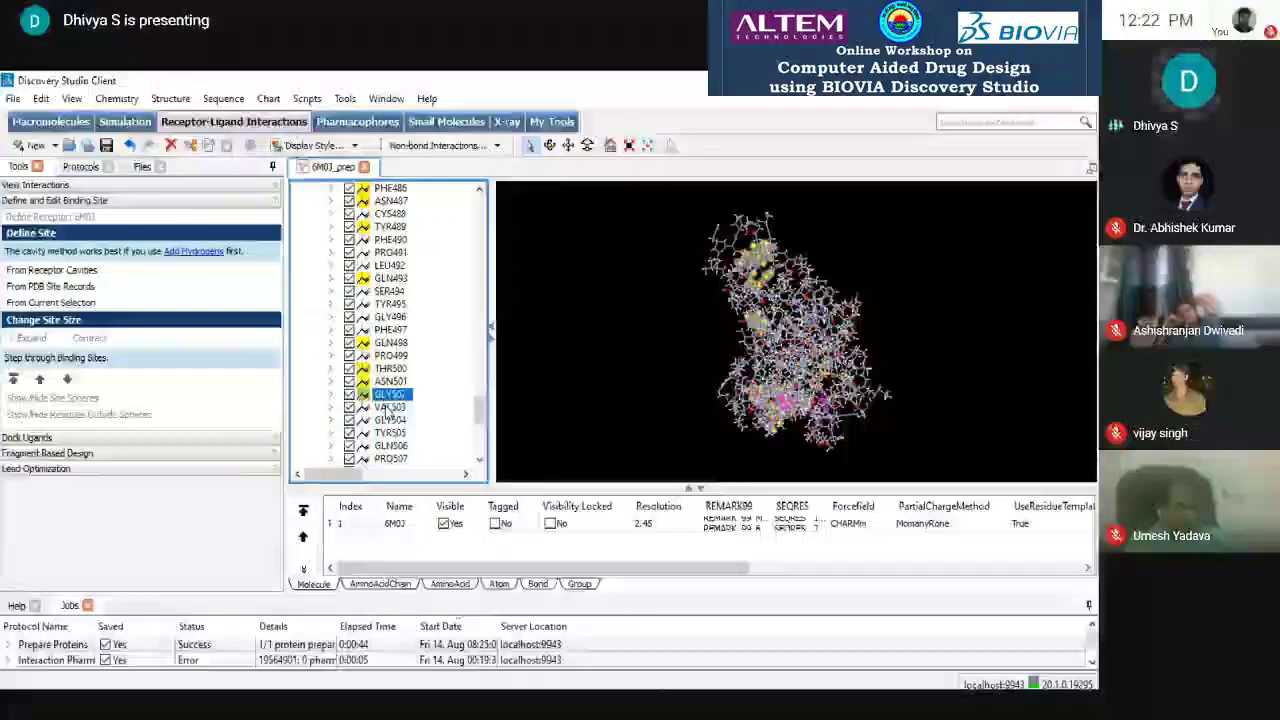
{"action": "scroll", "coordinate": [430, 455], "scroll_direction": "down", "scroll_amount": 2}
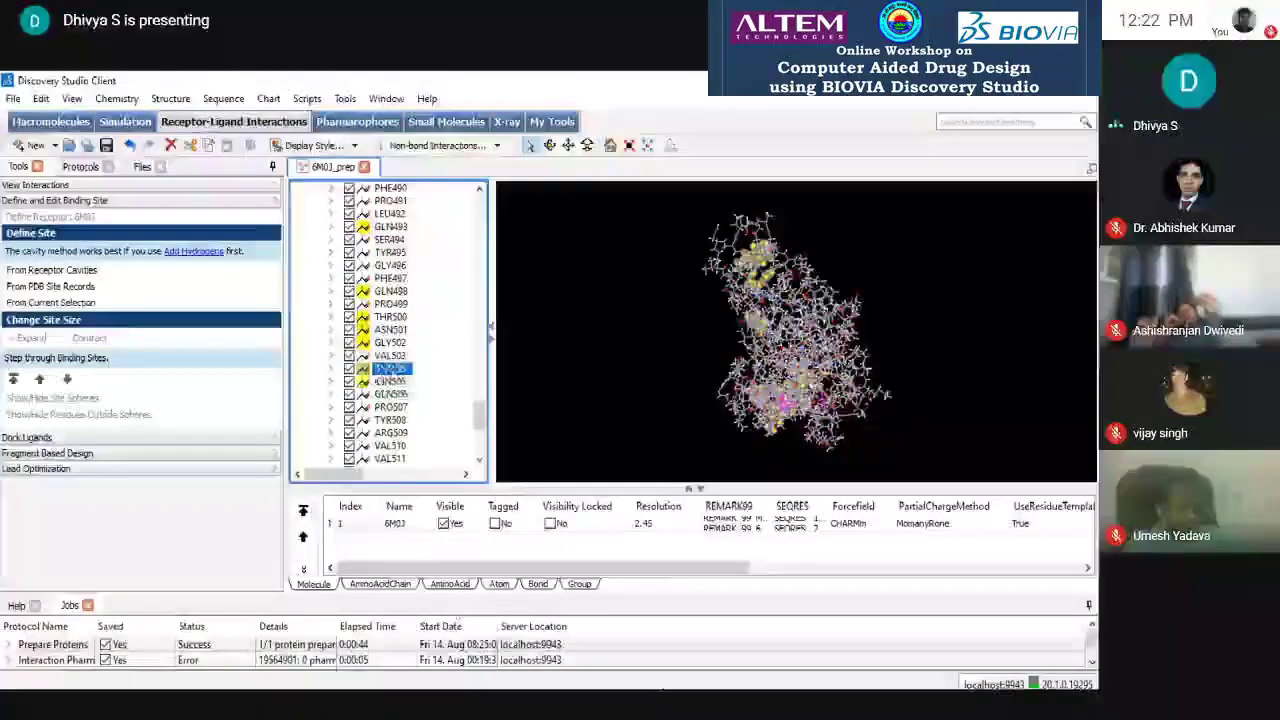
- Define a group named BS from the selected chain E residues
{"action": "right_click", "coordinate": [393, 394]}
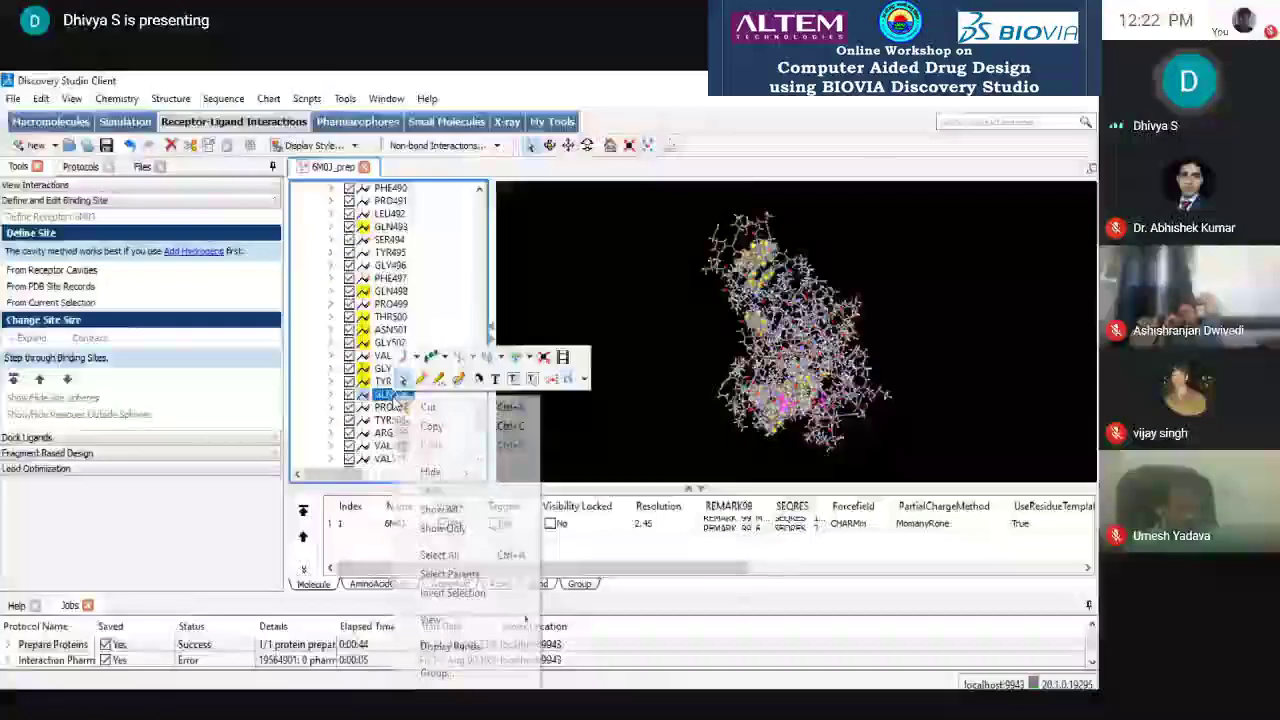
{"action": "left_click", "coordinate": [481, 677]}
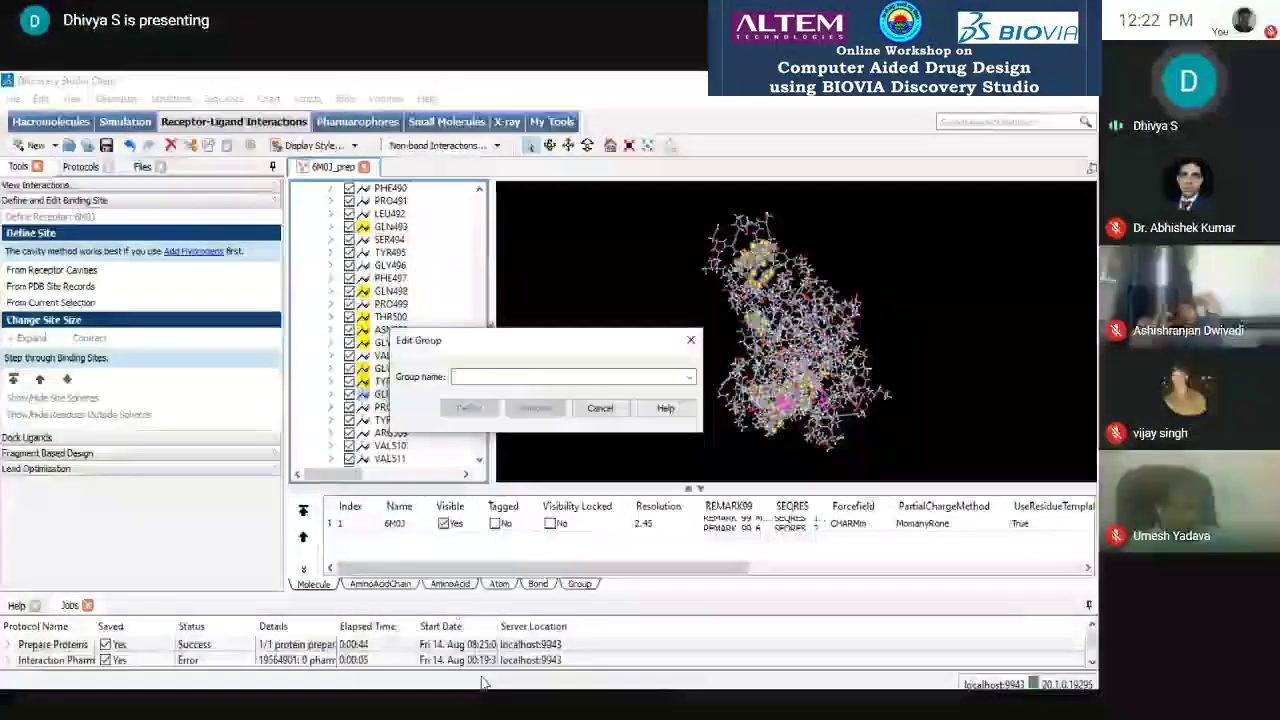
{"action": "type", "text": "BS"}
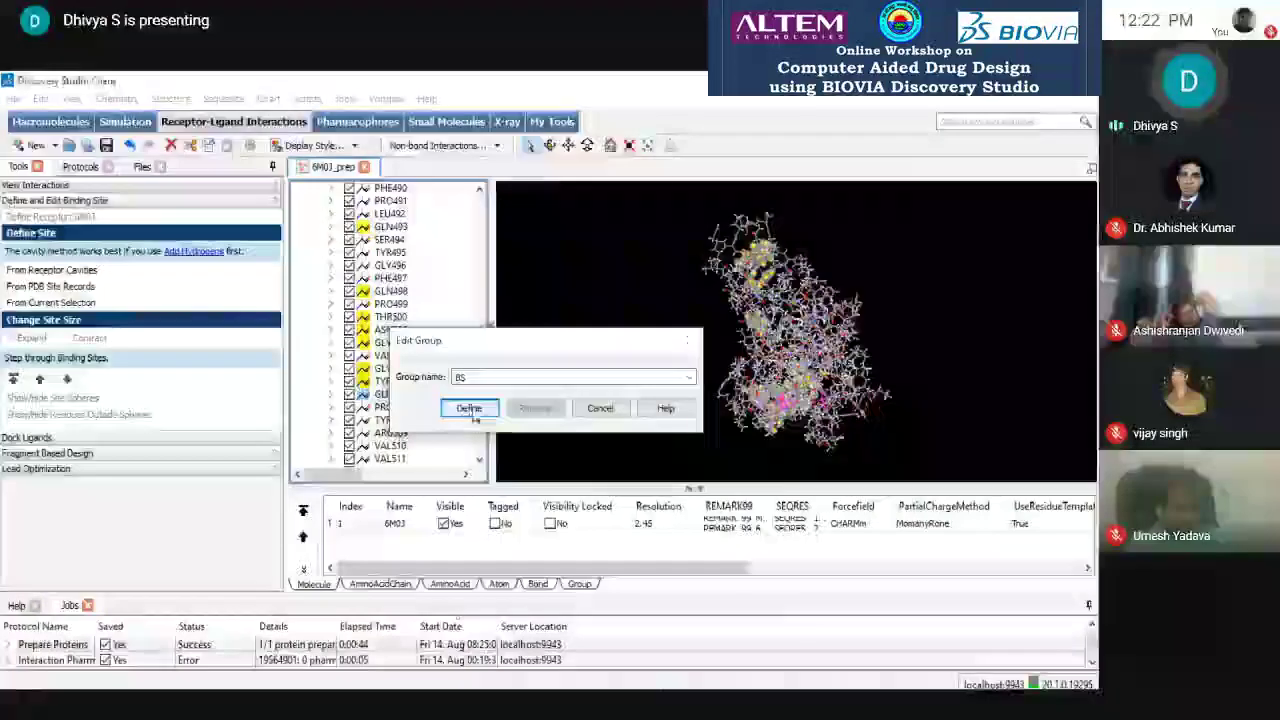
{"action": "left_click", "coordinate": [469, 408]}
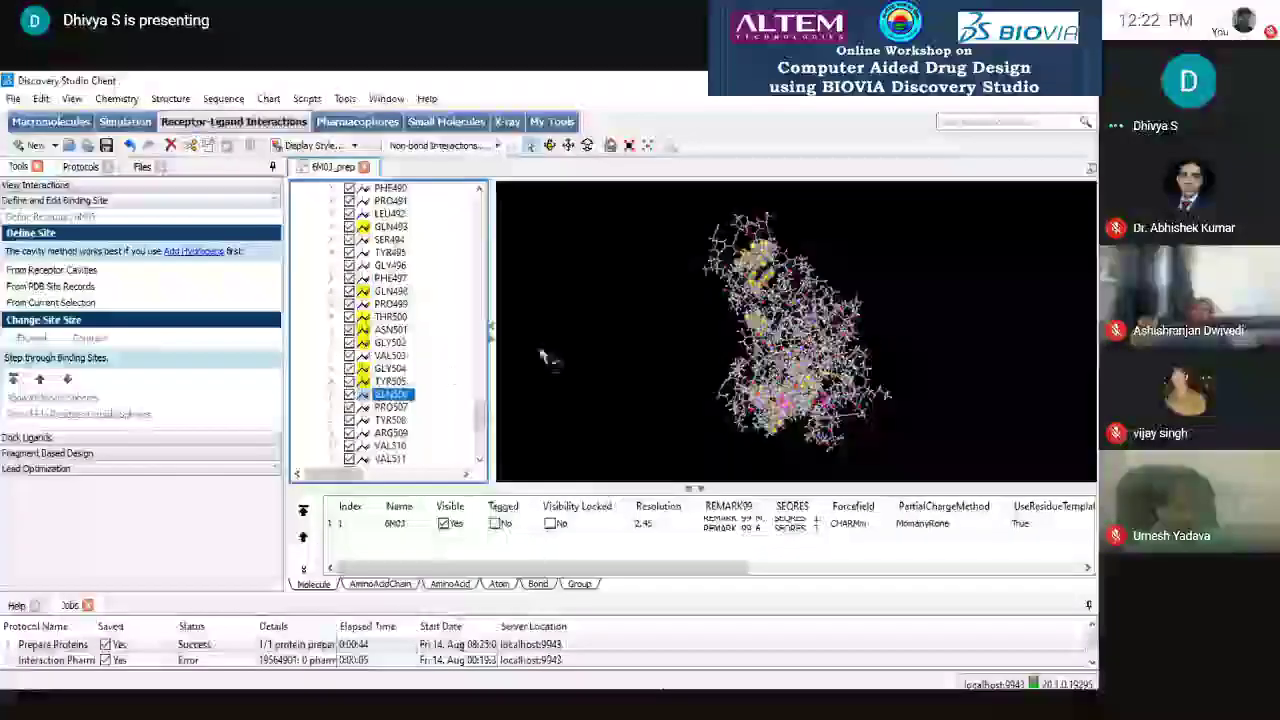
- Start labelling the selected residues in the structure, with AminoAcid as the label object and purple as the label color
{"action": "left_click_drag", "start_coordinate": [628, 378], "coordinate": [752, 334]}
{"action": "scroll", "coordinate": [752, 334], "scroll_direction": "up", "scroll_amount": 3}
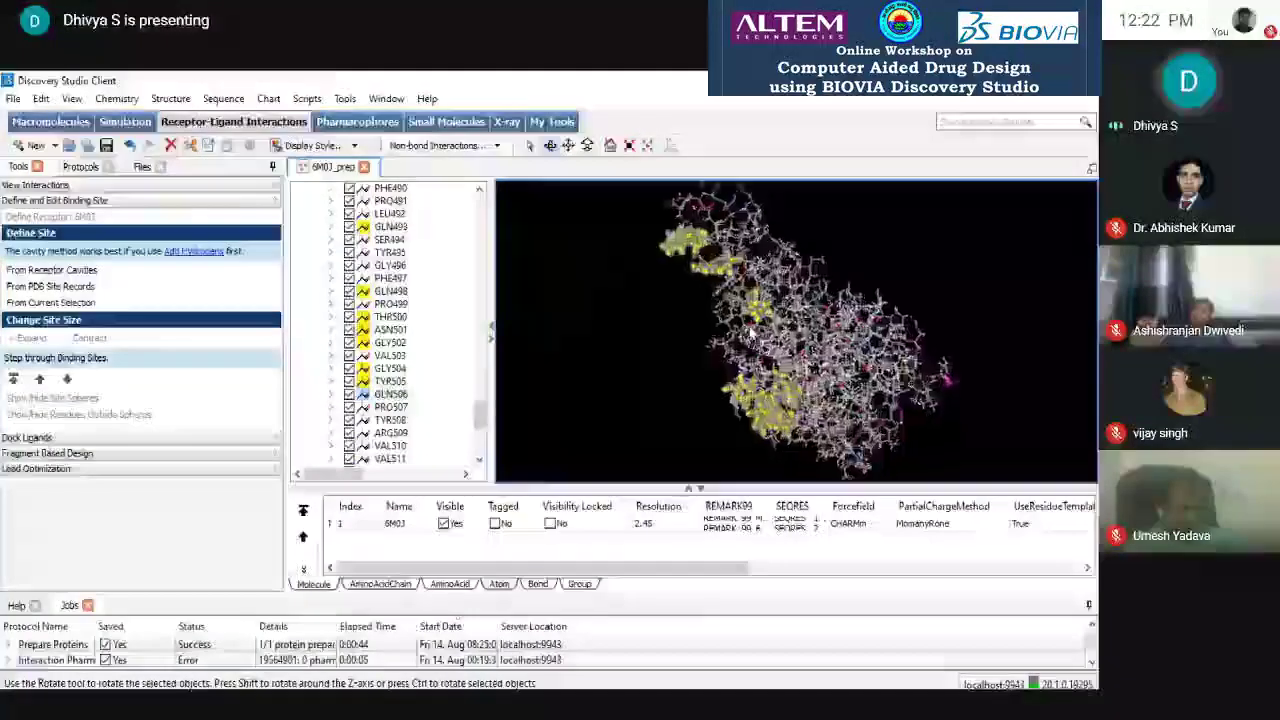
{"action": "right_click", "coordinate": [697, 246]}
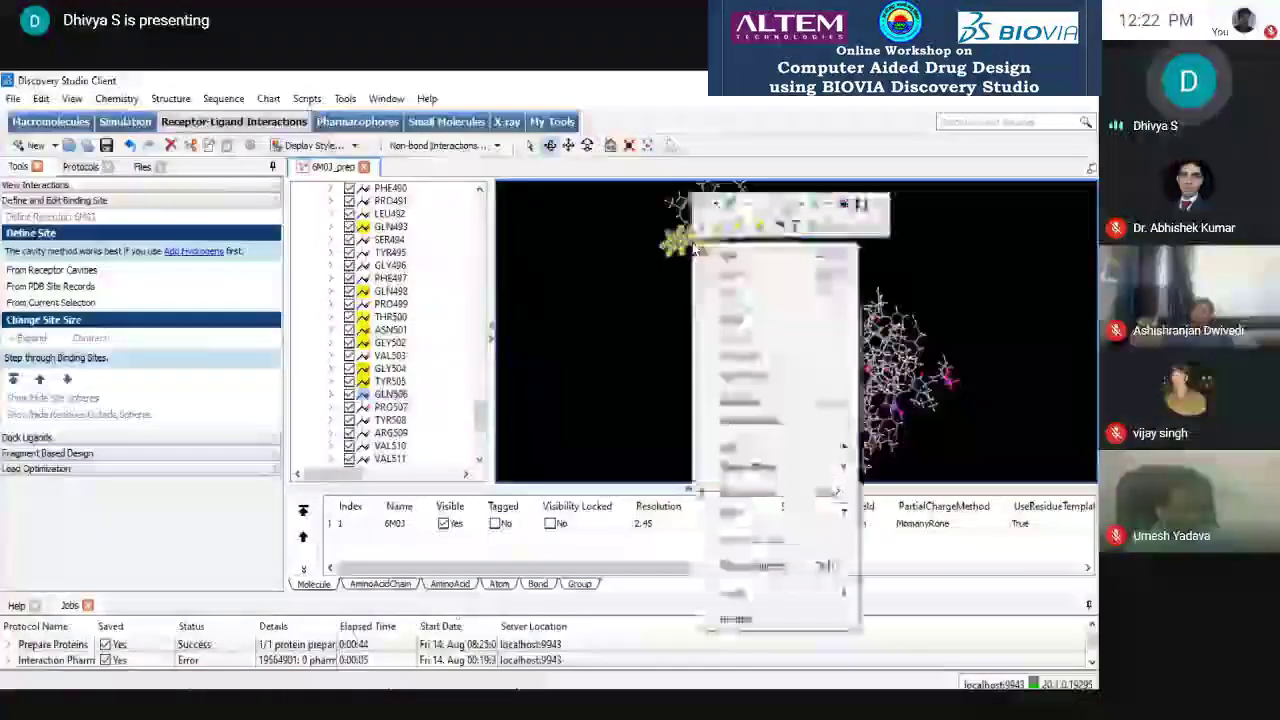
{"action": "mouse_move", "coordinate": [814, 595]}
{"action": "left_click", "coordinate": [892, 594]}
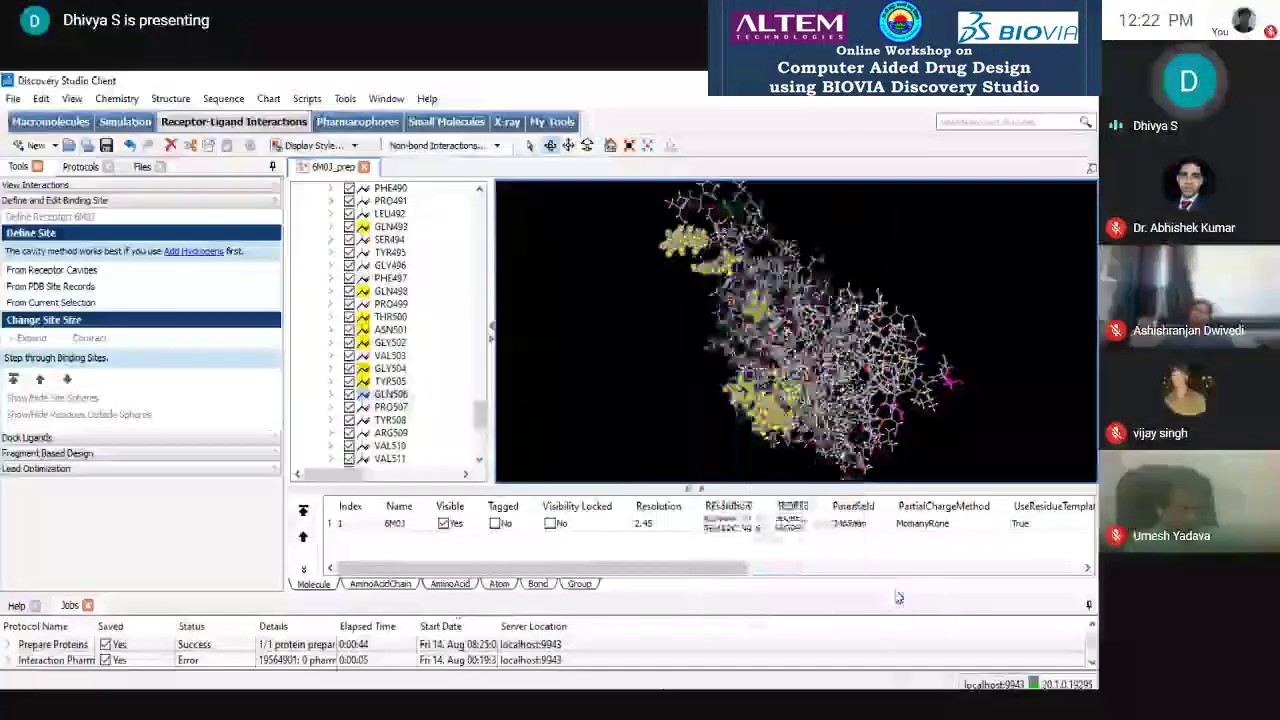
{"action": "left_click", "coordinate": [512, 332]}
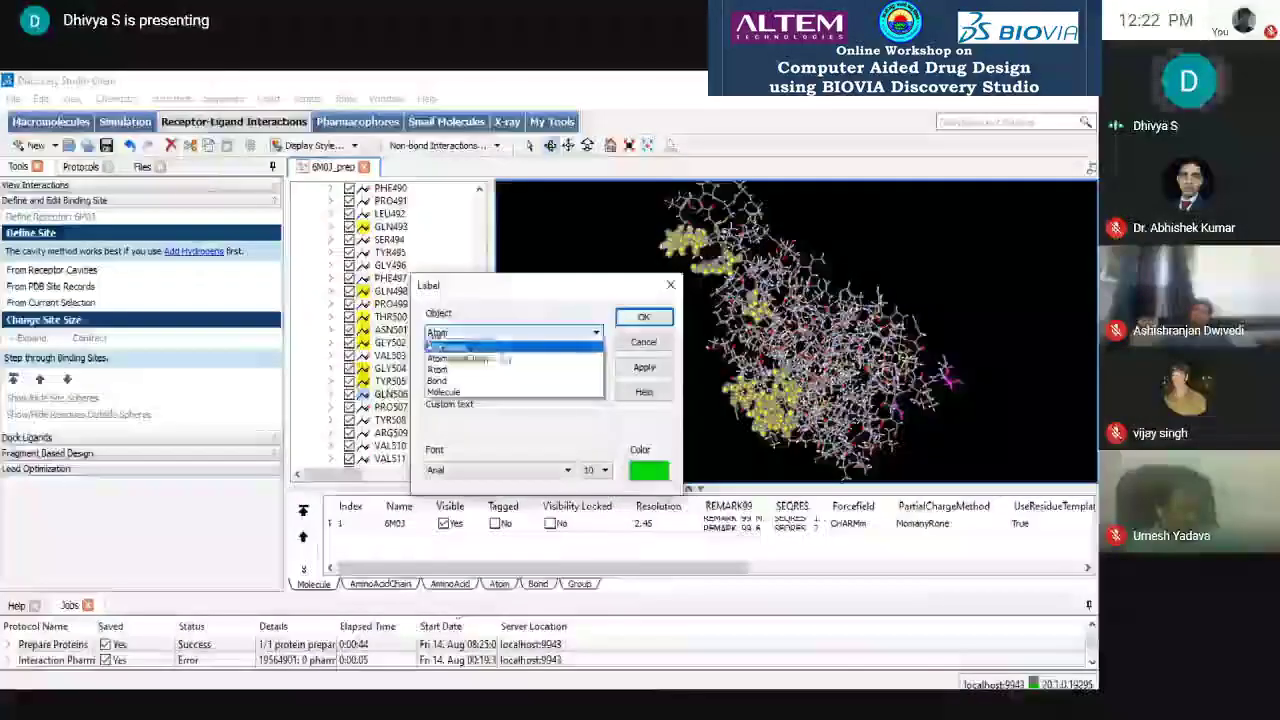
{"action": "left_click", "coordinate": [500, 352]}
{"action": "left_click", "coordinate": [649, 468]}
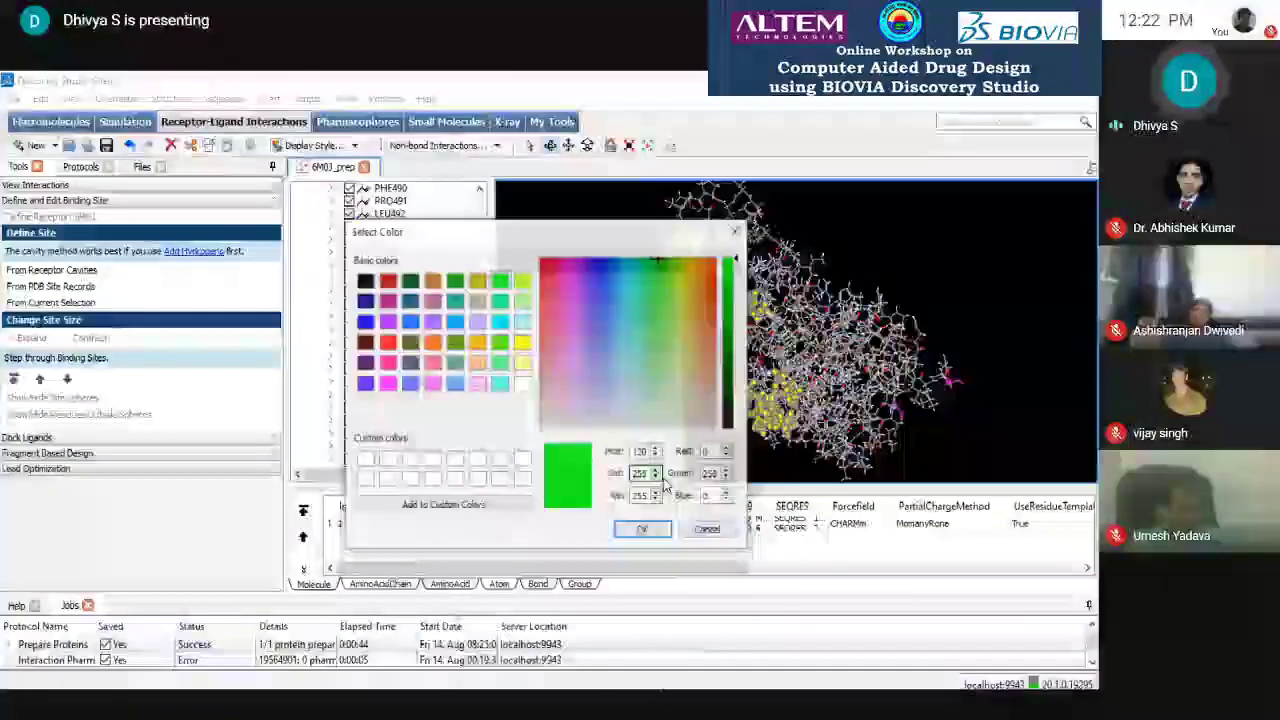
{"action": "left_click", "coordinate": [386, 321]}
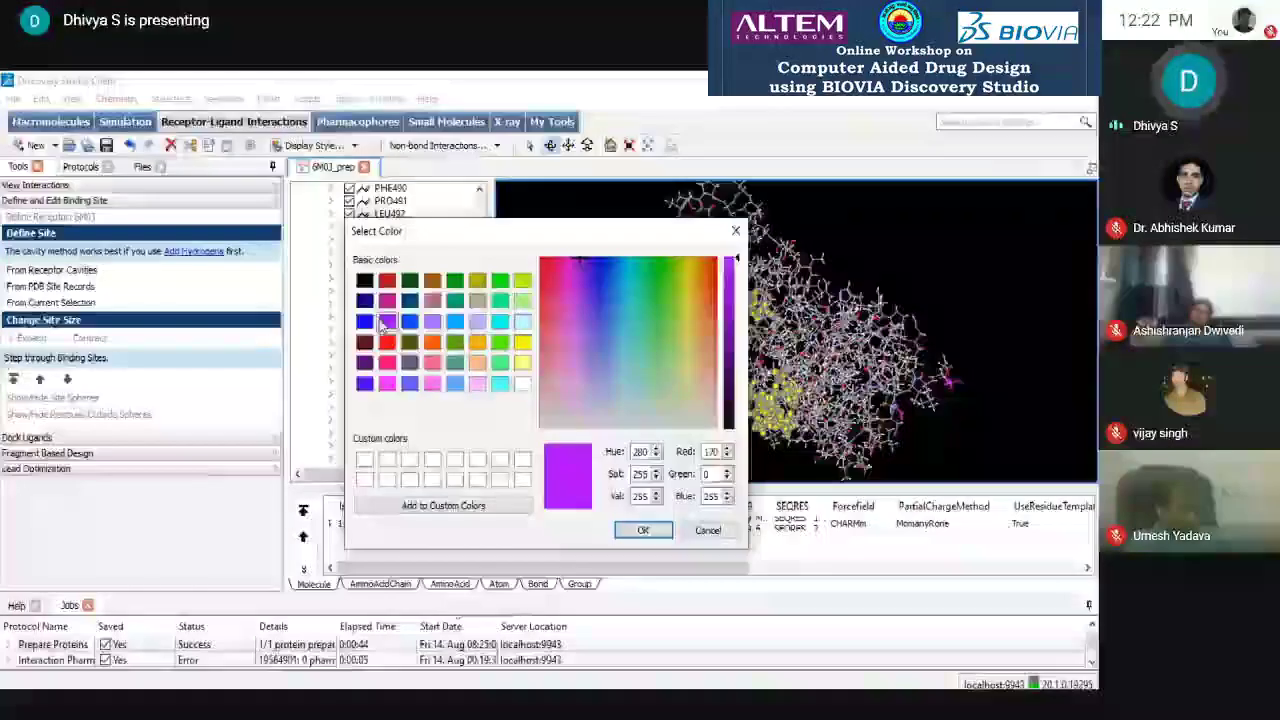
{"action": "left_click", "coordinate": [643, 530]}
- Set the residue label font to Arial Black at size 9 and apply the labels
{"action": "left_click", "coordinate": [568, 470]}
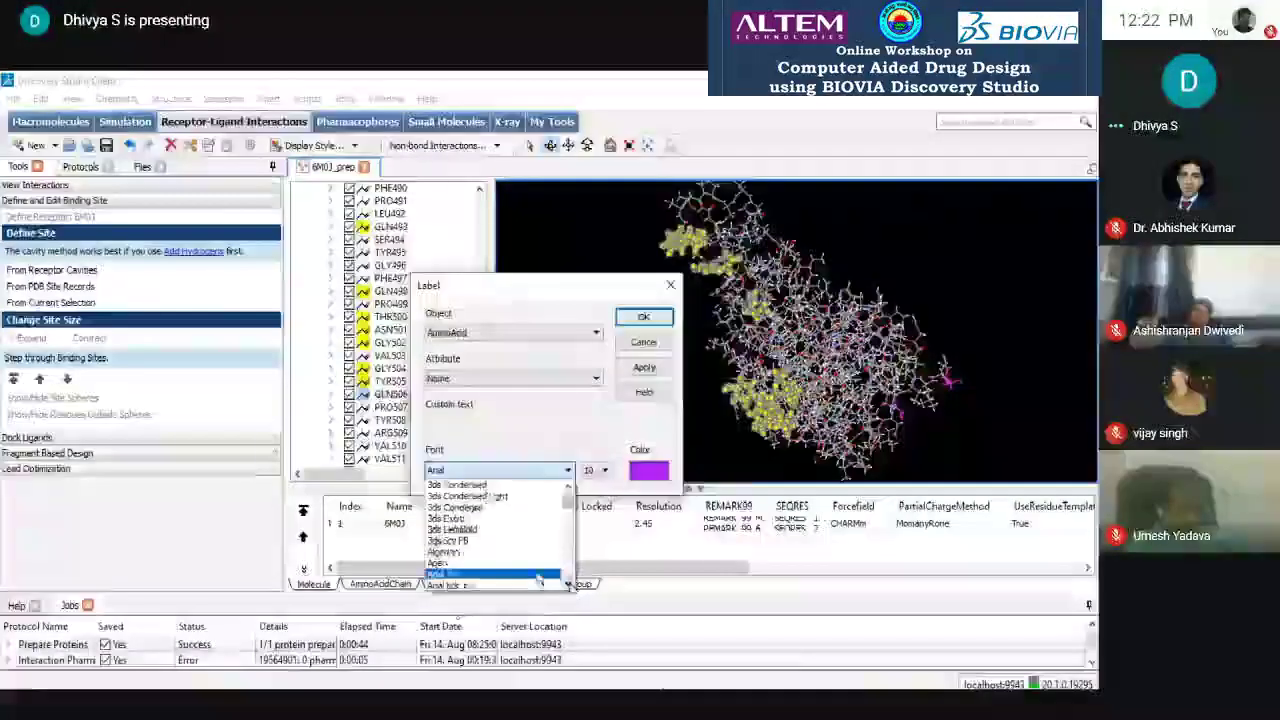
{"action": "left_click", "coordinate": [447, 585]}
{"action": "left_click", "coordinate": [592, 470]}
{"action": "left_click", "coordinate": [591, 516]}
{"action": "left_click", "coordinate": [644, 367]}
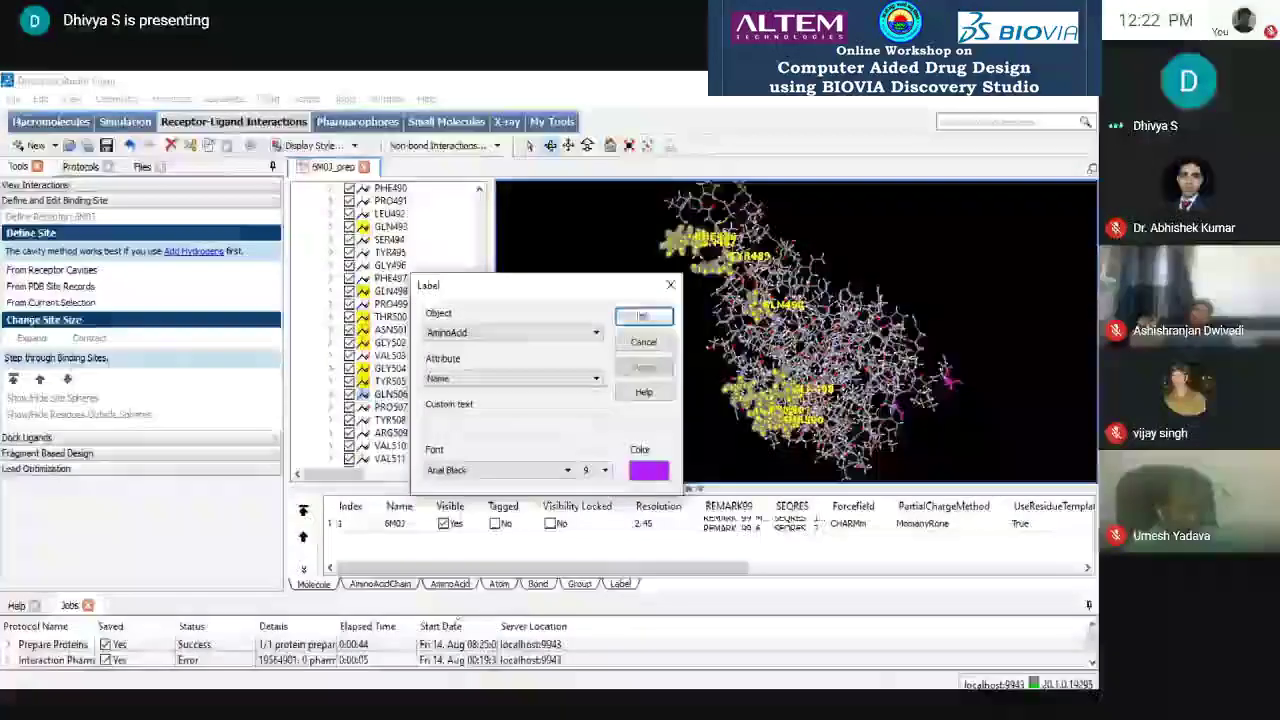
{"action": "left_click", "coordinate": [644, 317]}
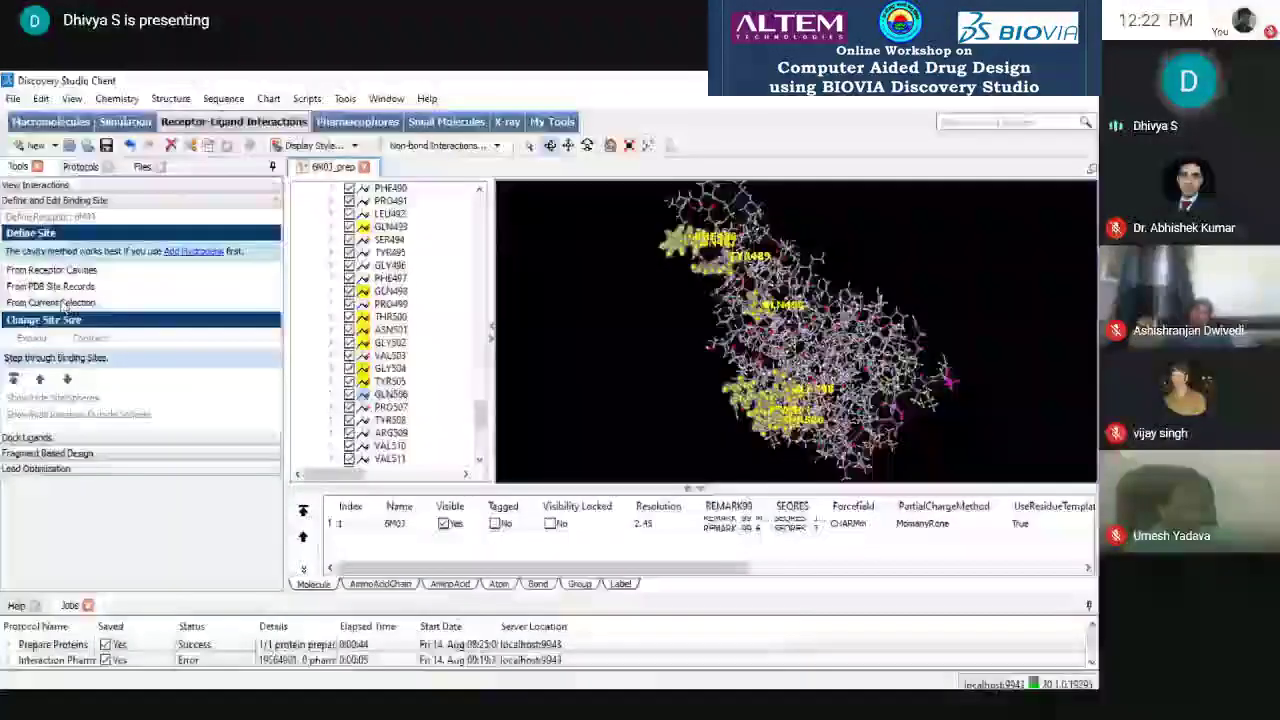
- Define the receptor's binding site from the currently selected residues and inspect the site sphere
{"action": "left_click", "coordinate": [80, 302]}
{"action": "left_click_drag", "start_coordinate": [782, 348], "coordinate": [626, 380]}
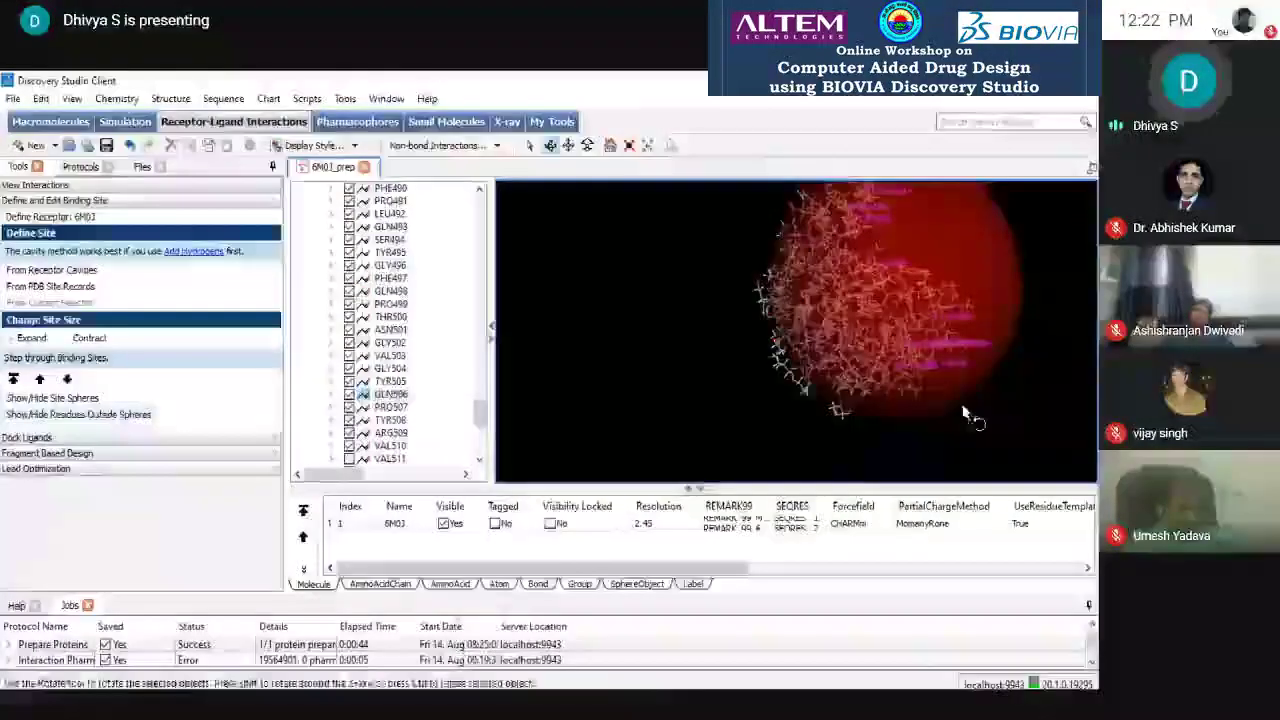
{"action": "left_click_drag", "start_coordinate": [966, 420], "coordinate": [575, 323]}
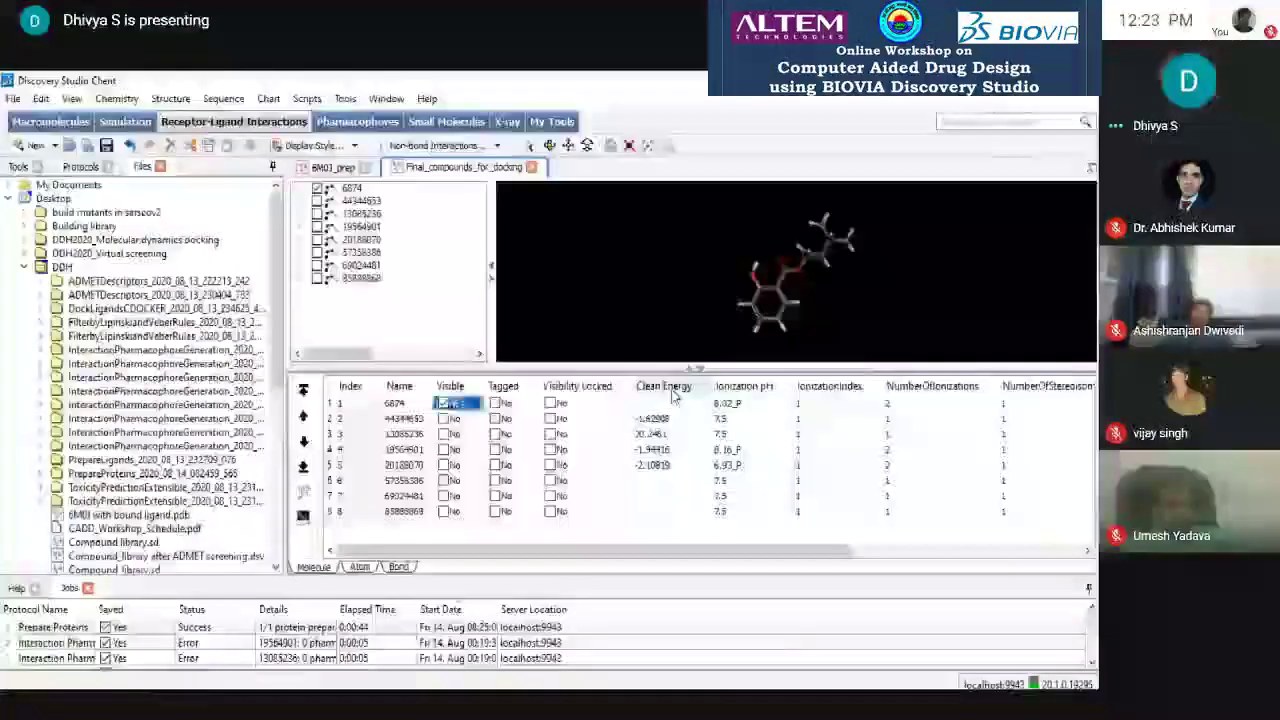
- Remove all listed attributes, from Clean Energy through TautomerIndex, from the Final_compounds_for_docking molecule table
{"action": "right_click", "coordinate": [675, 396]}
{"action": "left_click", "coordinate": [730, 323]}
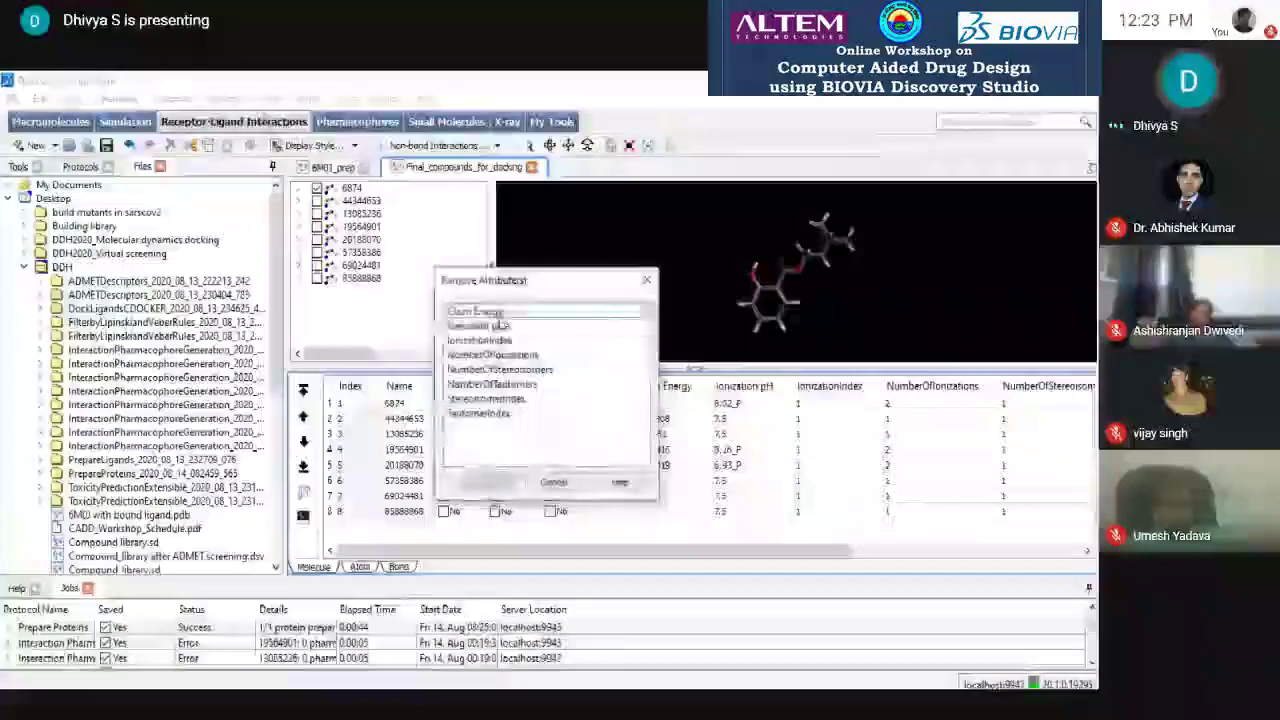
{"action": "left_click_drag", "start_coordinate": [475, 311], "coordinate": [478, 413]}
{"action": "left_click", "coordinate": [488, 482]}
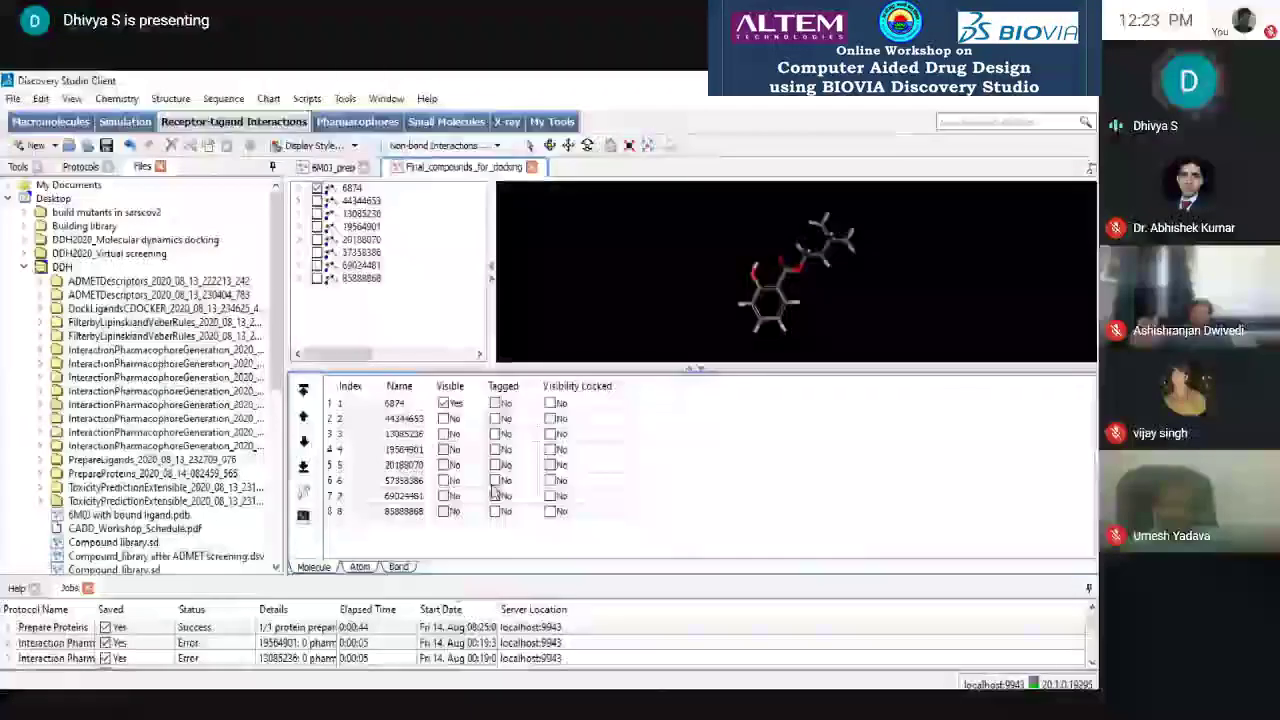
{"action": "left_click", "coordinate": [420, 337]}
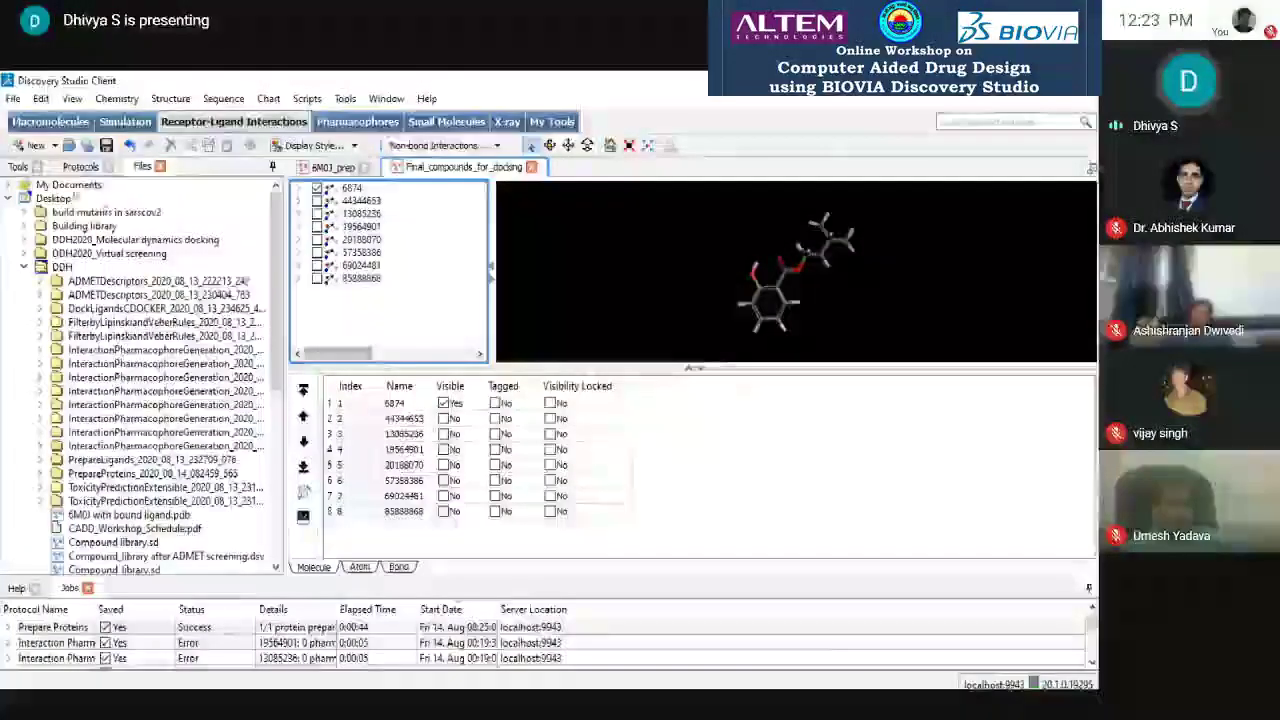
- Open the Dock Ligands (CDOCKER) docking protocol and set its input receptor to 6M0J_prep:6M0J
{"action": "left_click", "coordinate": [80, 166]}
{"action": "left_click", "coordinate": [9, 186]}
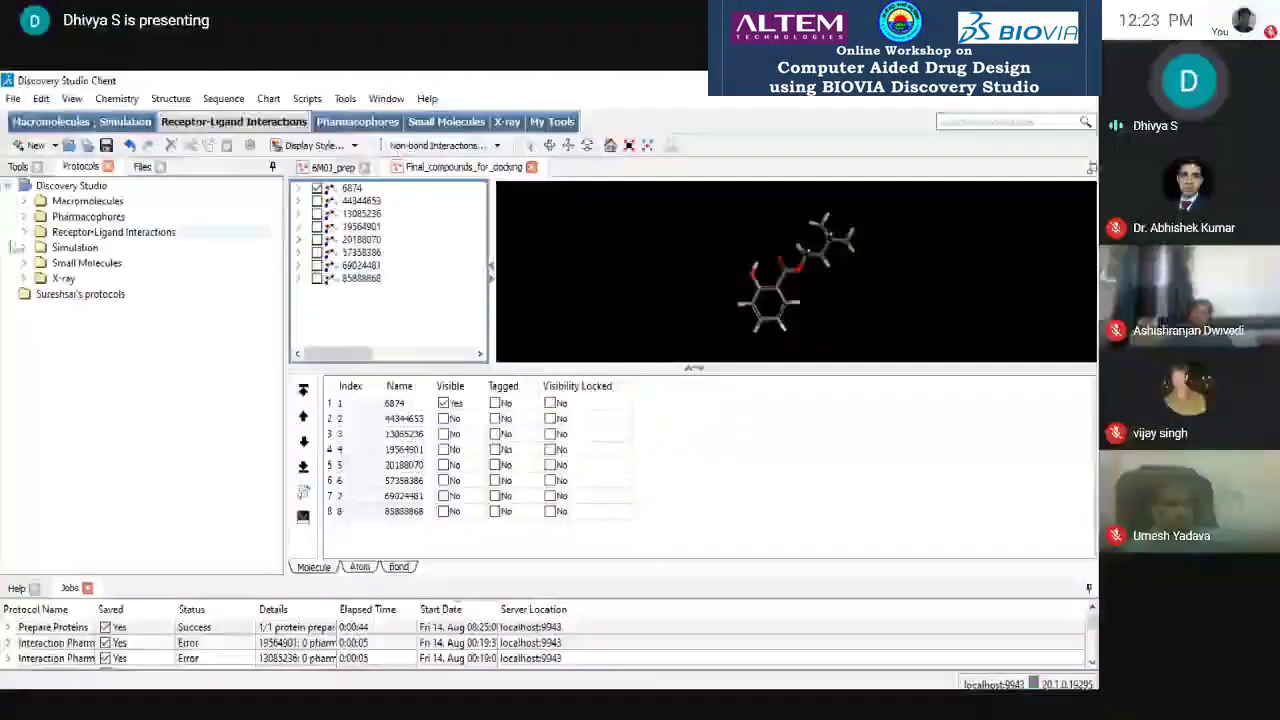
{"action": "left_click", "coordinate": [24, 232]}
{"action": "left_click", "coordinate": [40, 247]}
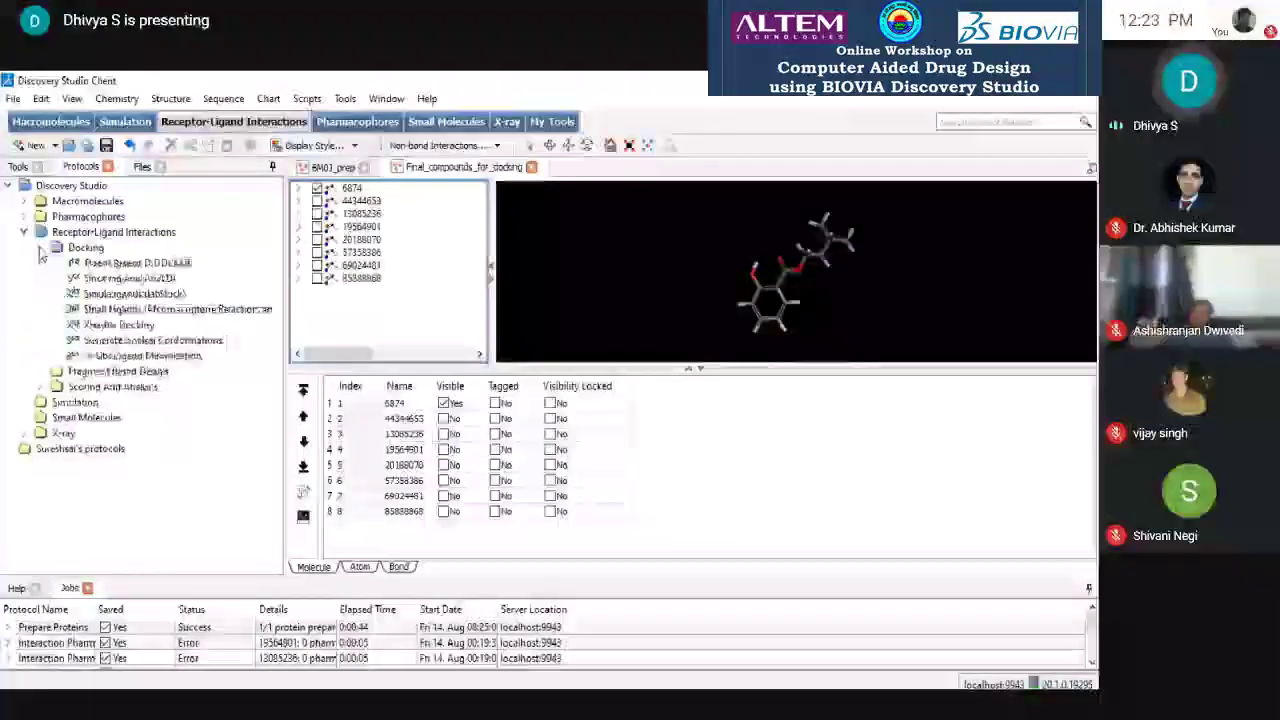
{"action": "double_click", "coordinate": [165, 262]}
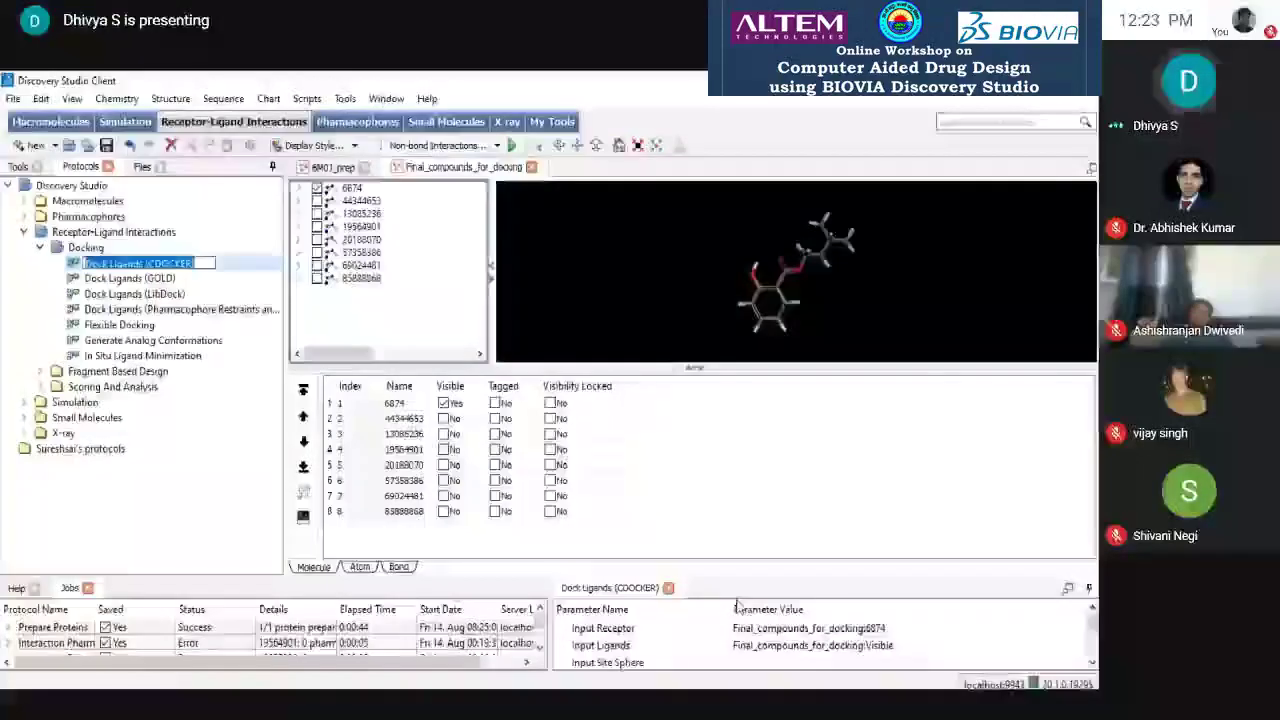
{"action": "left_click_drag", "start_coordinate": [758, 580], "coordinate": [758, 396]}
{"action": "left_click", "coordinate": [765, 438]}
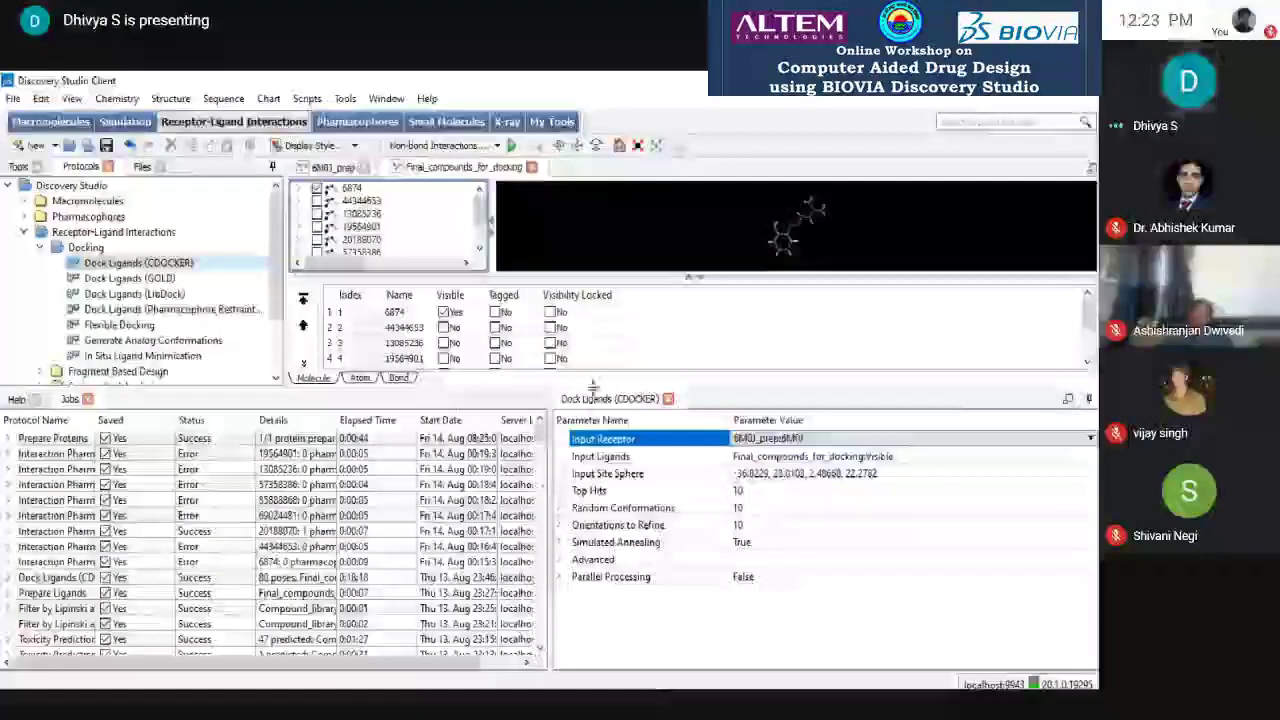
- Examine the CDOCKER parameters for top hits, random conformations, orientations to refine, simulated annealing, advanced options and parallel processing
{"action": "left_click_drag", "start_coordinate": [612, 390], "coordinate": [612, 292]}
{"action": "left_click", "coordinate": [558, 394]}
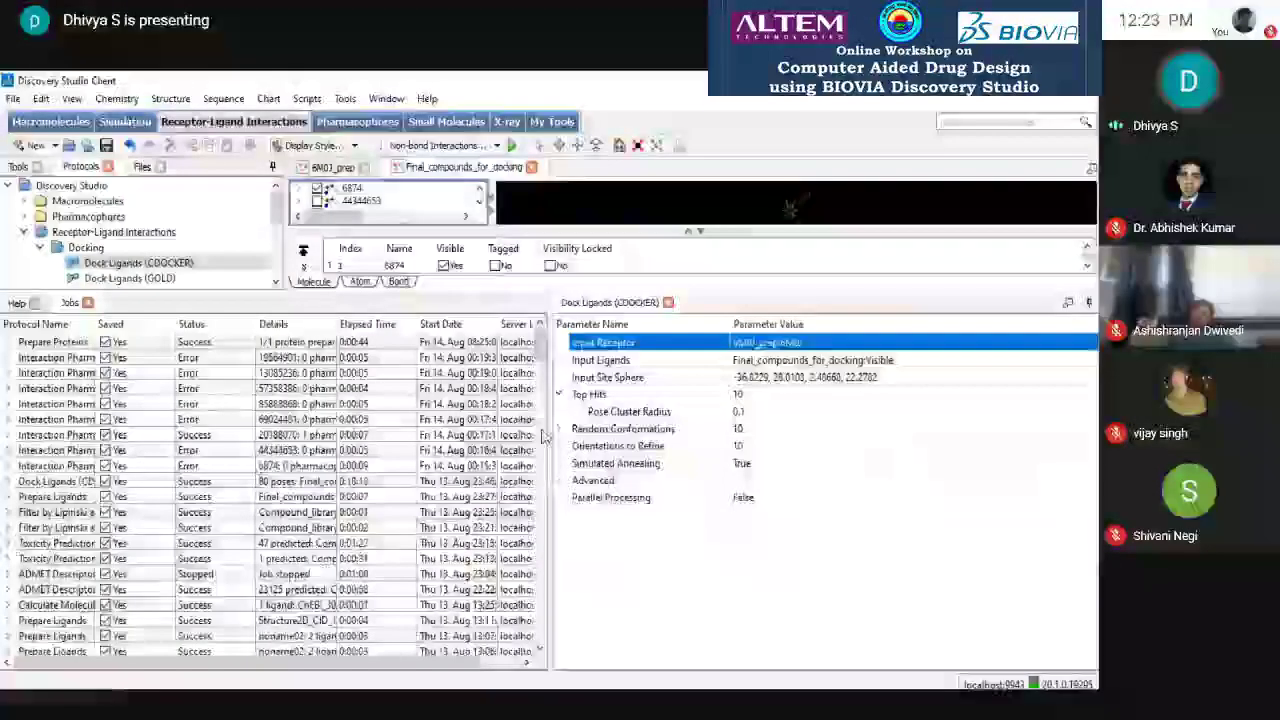
{"action": "left_click", "coordinate": [559, 428]}
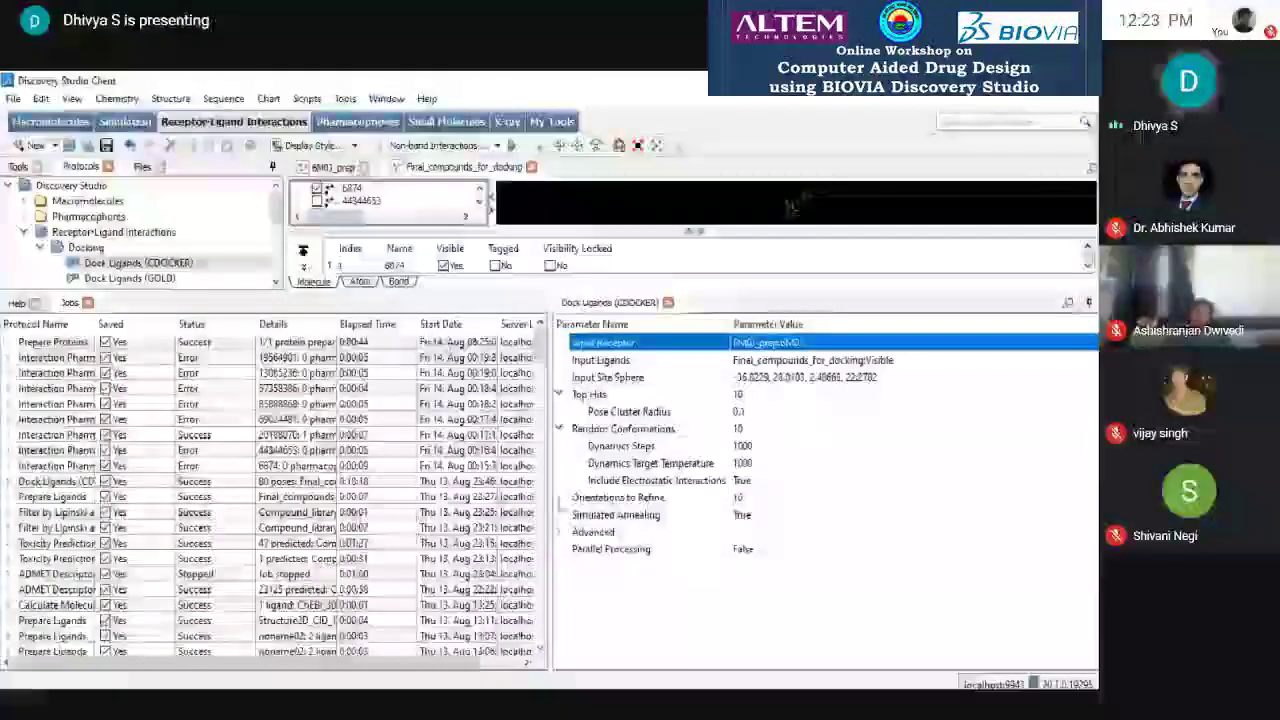
{"action": "left_click", "coordinate": [559, 497]}
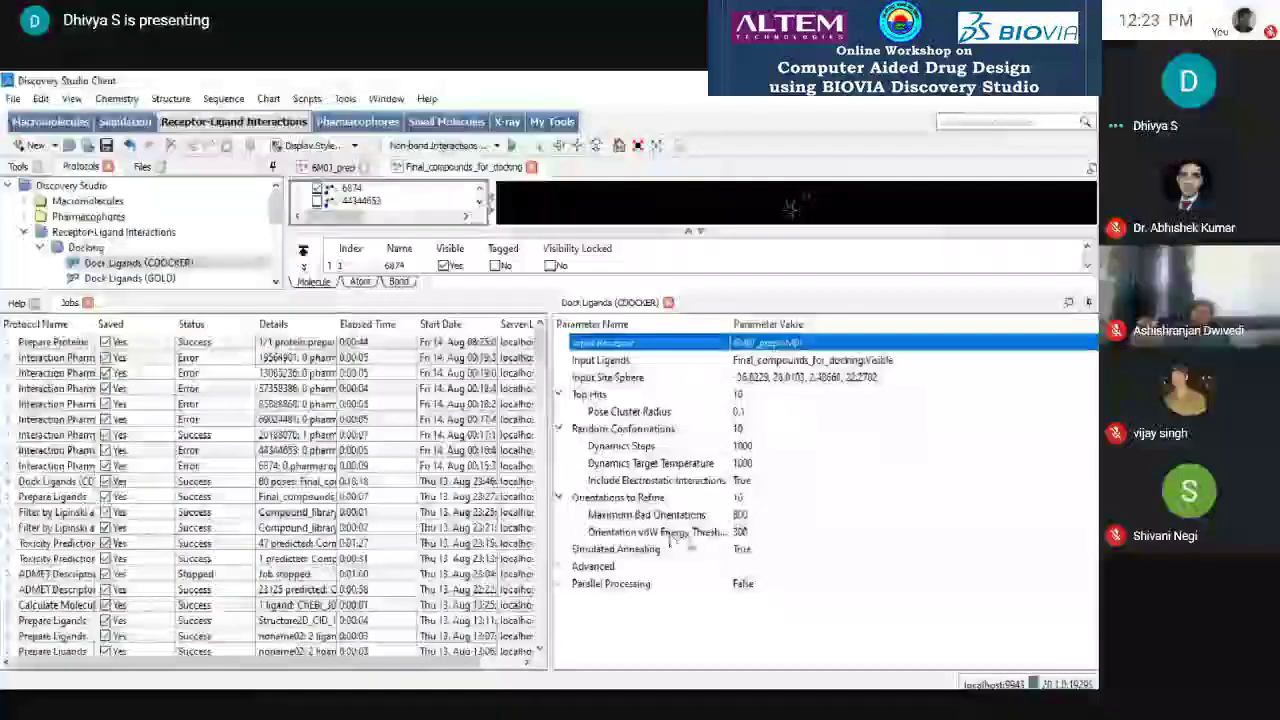
{"action": "left_click_drag", "start_coordinate": [730, 323], "coordinate": [792, 323]}
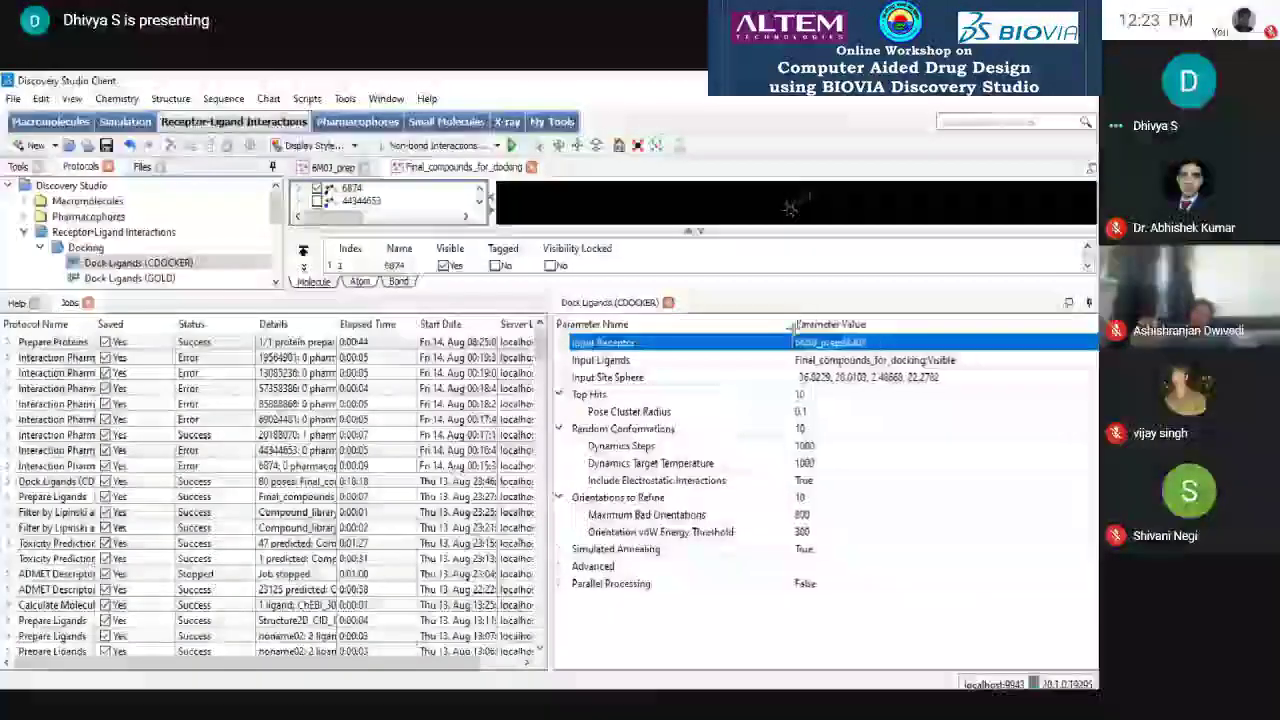
{"action": "double_click", "coordinate": [690, 549]}
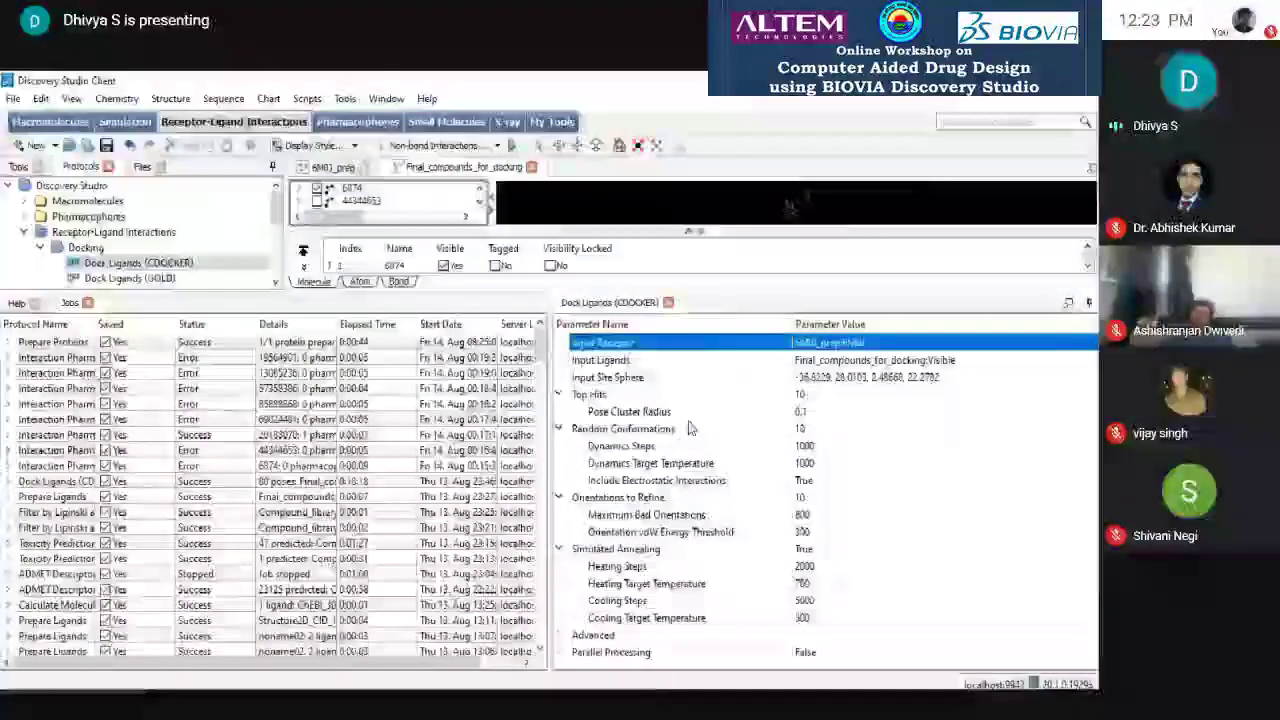
{"action": "left_click", "coordinate": [688, 231]}
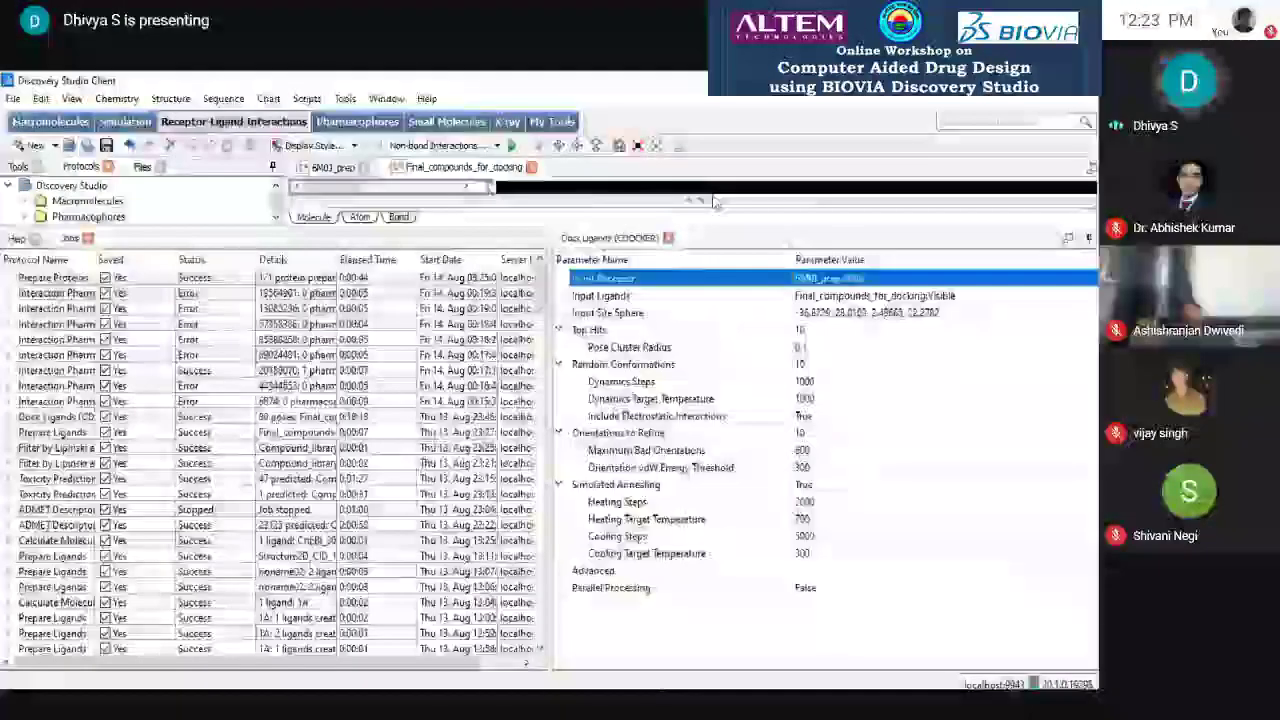
{"action": "double_click", "coordinate": [596, 538]}
{"action": "scroll", "coordinate": [640, 580], "scroll_direction": "down", "scroll_amount": 1}
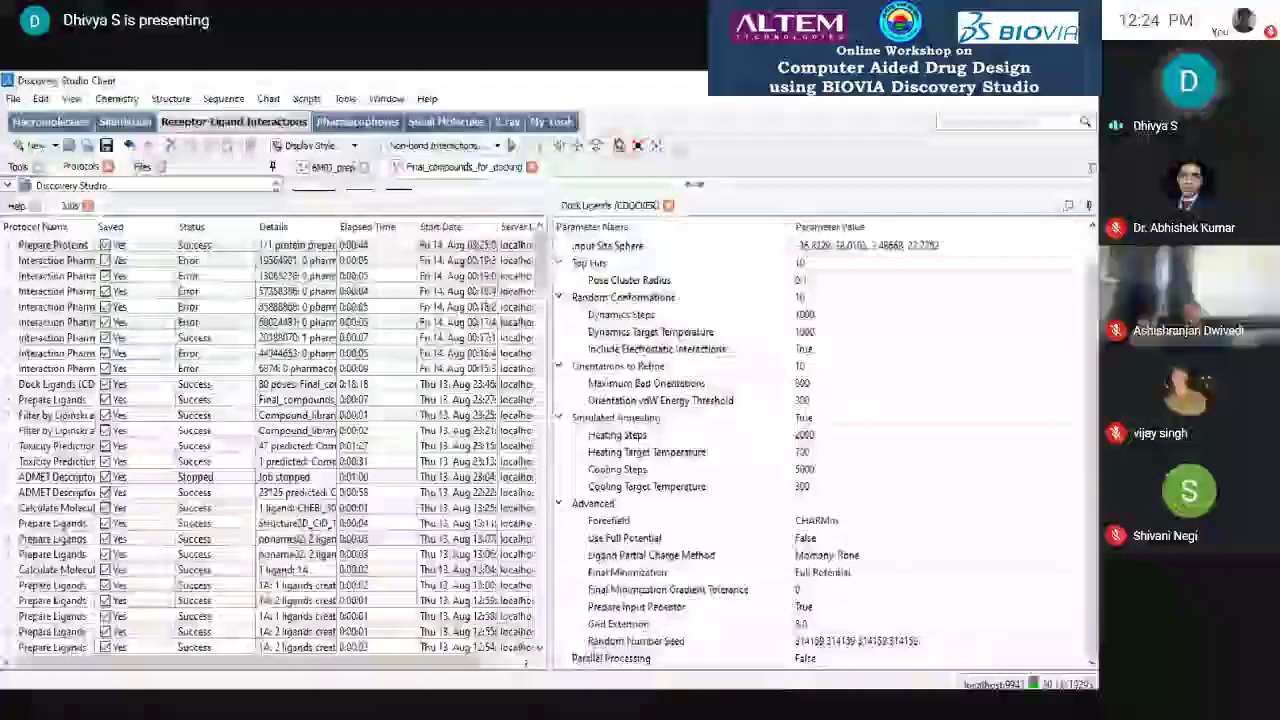
{"action": "left_click", "coordinate": [562, 658]}
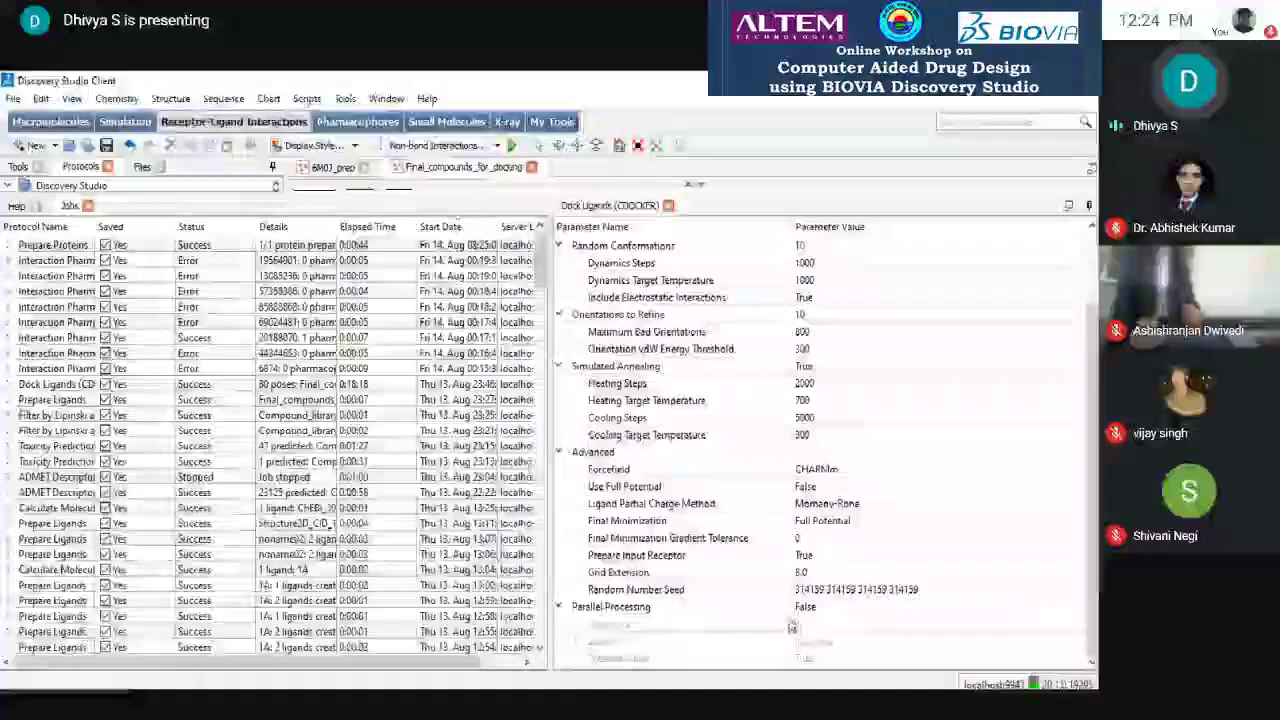
{"action": "scroll", "coordinate": [790, 625], "scroll_direction": "up", "scroll_amount": 3}
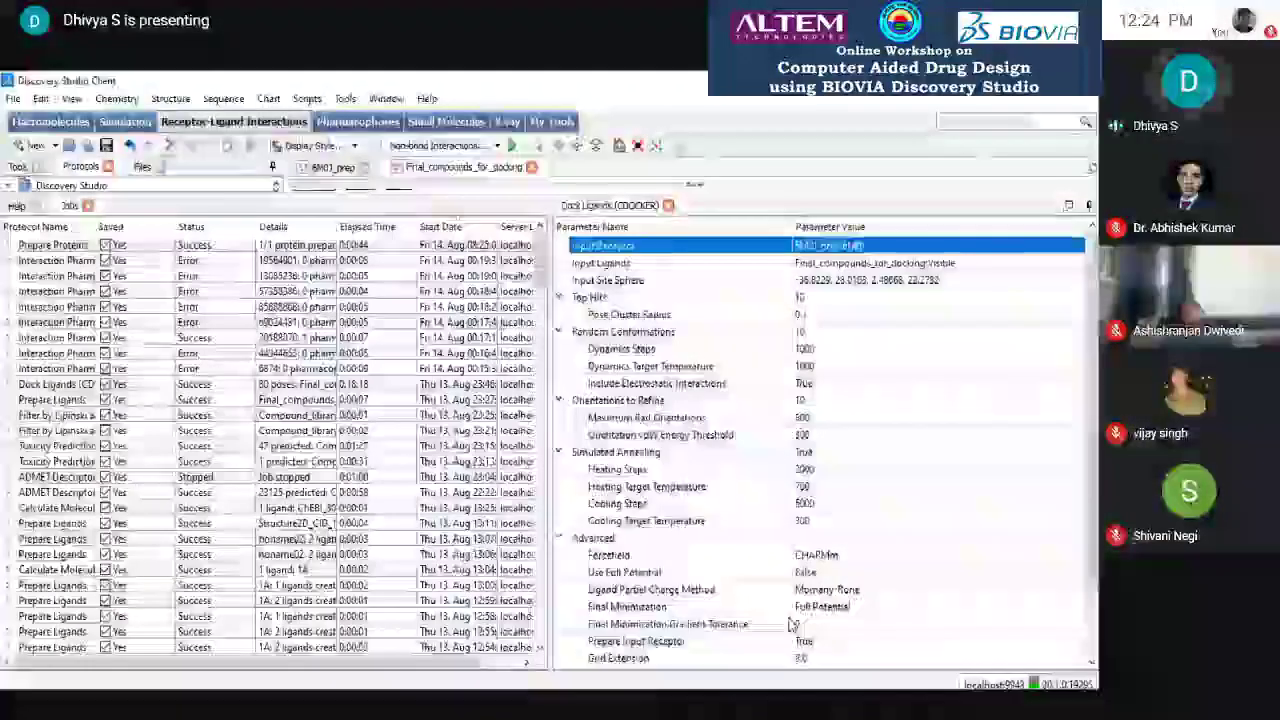
{"action": "left_click_drag", "start_coordinate": [697, 190], "coordinate": [703, 289]}
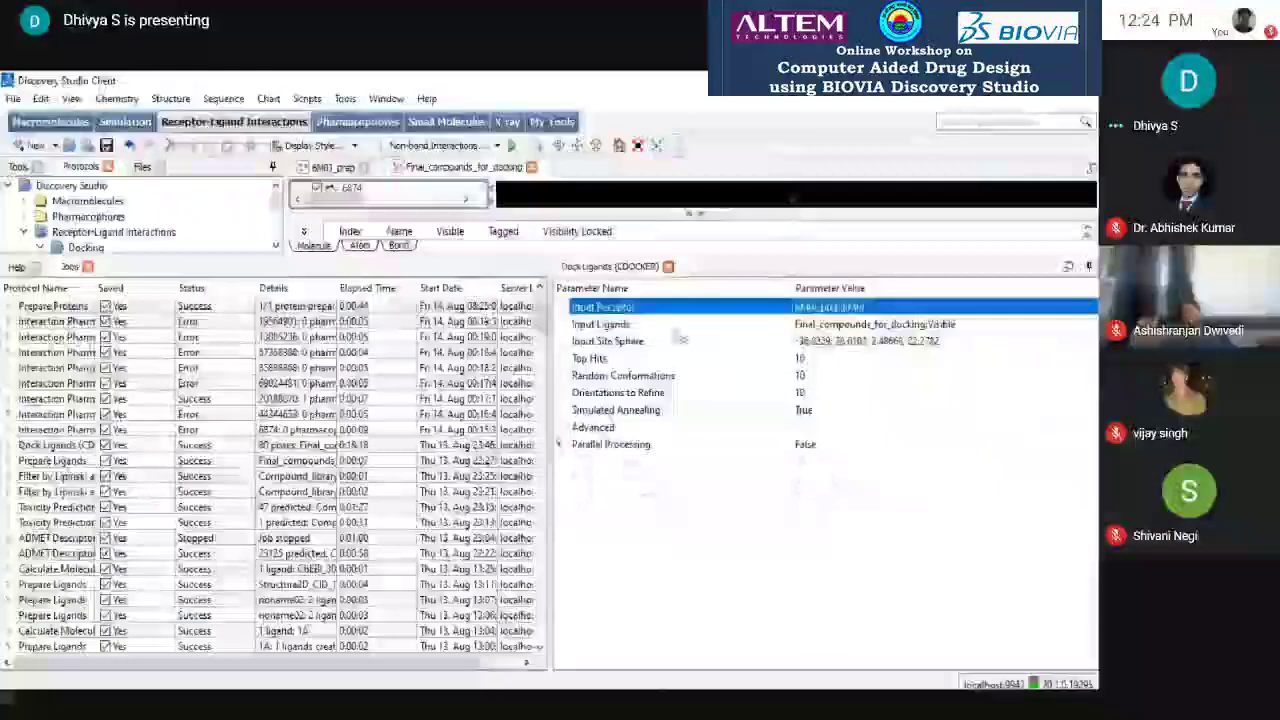
- Run the CDOCKER docking, rerun it with input ligands set to Final_compounds_for_docking:All, and enlarge the jobs list
{"action": "left_click_drag", "start_coordinate": [690, 265], "coordinate": [684, 548]}
{"action": "left_click", "coordinate": [511, 145]}
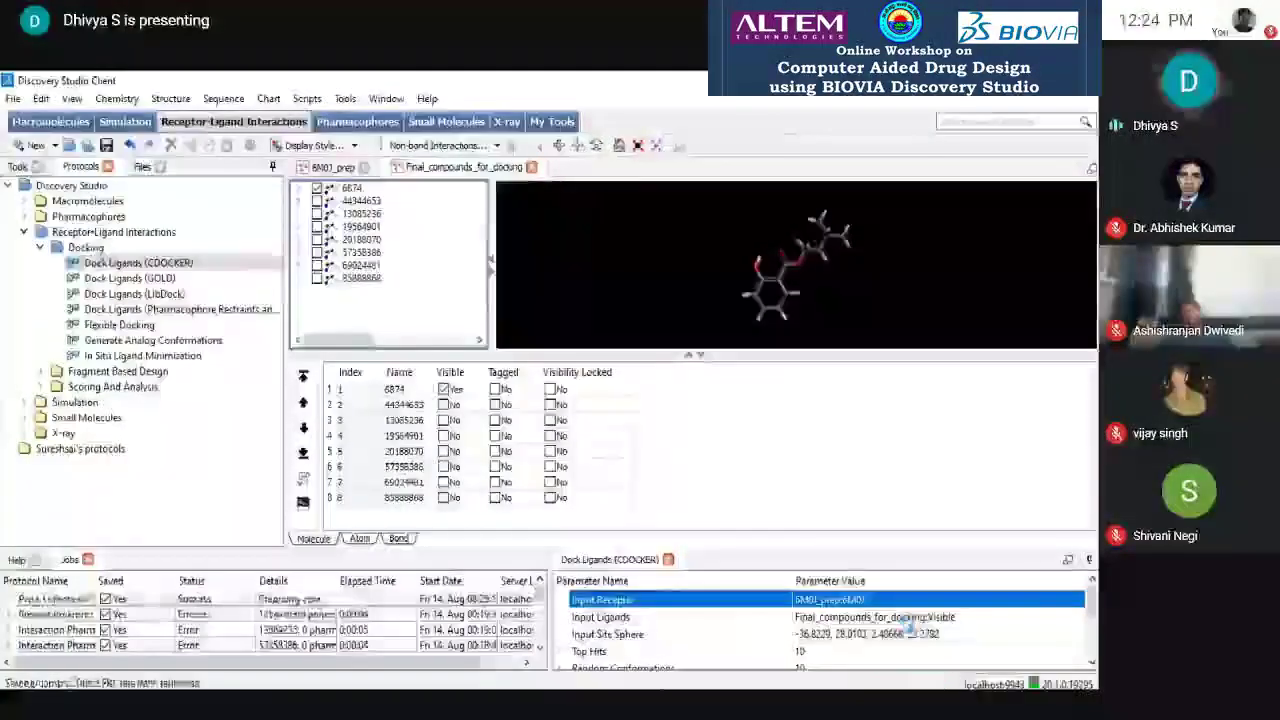
{"action": "left_click", "coordinate": [900, 617]}
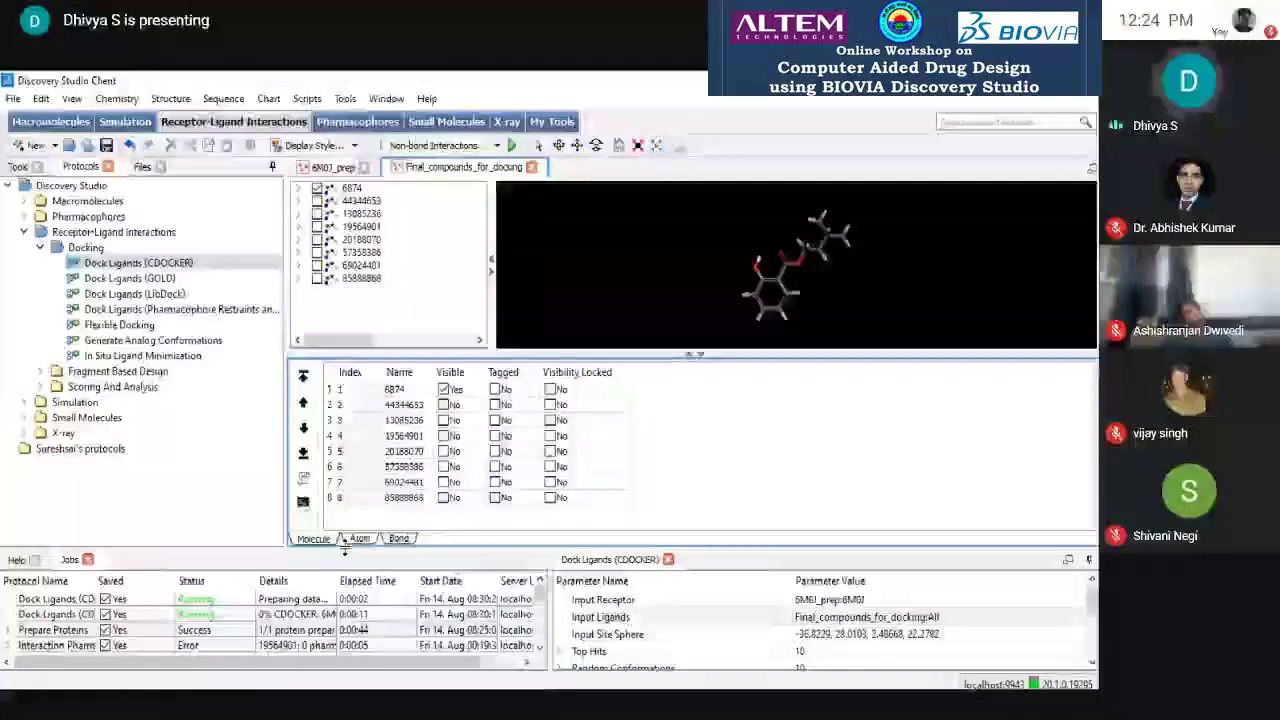
{"action": "left_click_drag", "start_coordinate": [345, 548], "coordinate": [367, 440]}
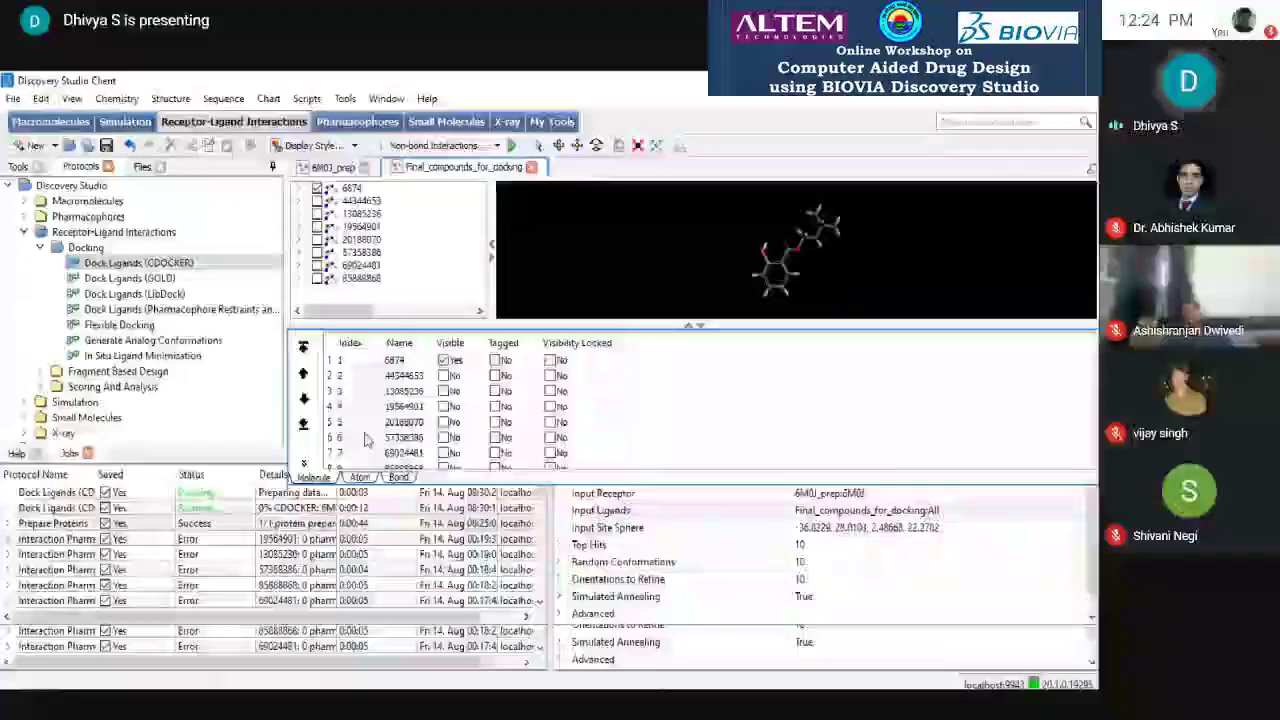
- Open Report.htm from the output of the earlier DockLigandsCDOCKER_2020_08_13 run and enlarge the report area
{"action": "left_click", "coordinate": [355, 512]}
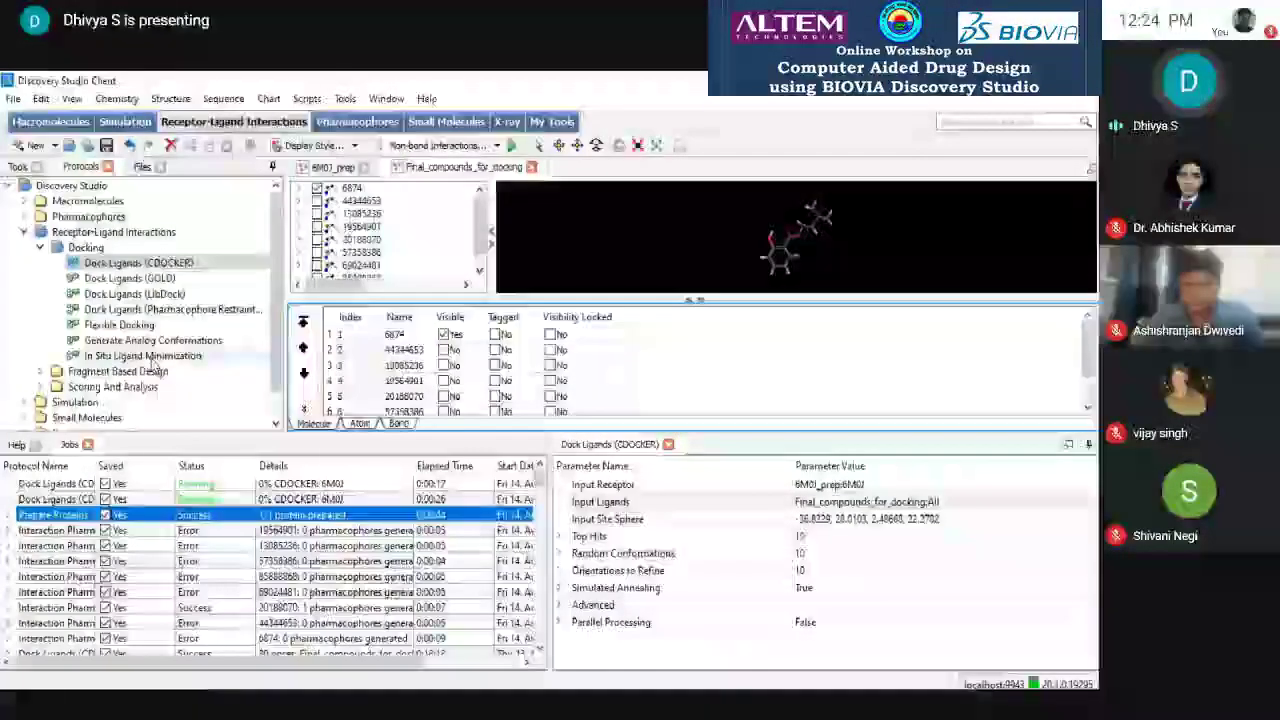
{"action": "left_click", "coordinate": [142, 166]}
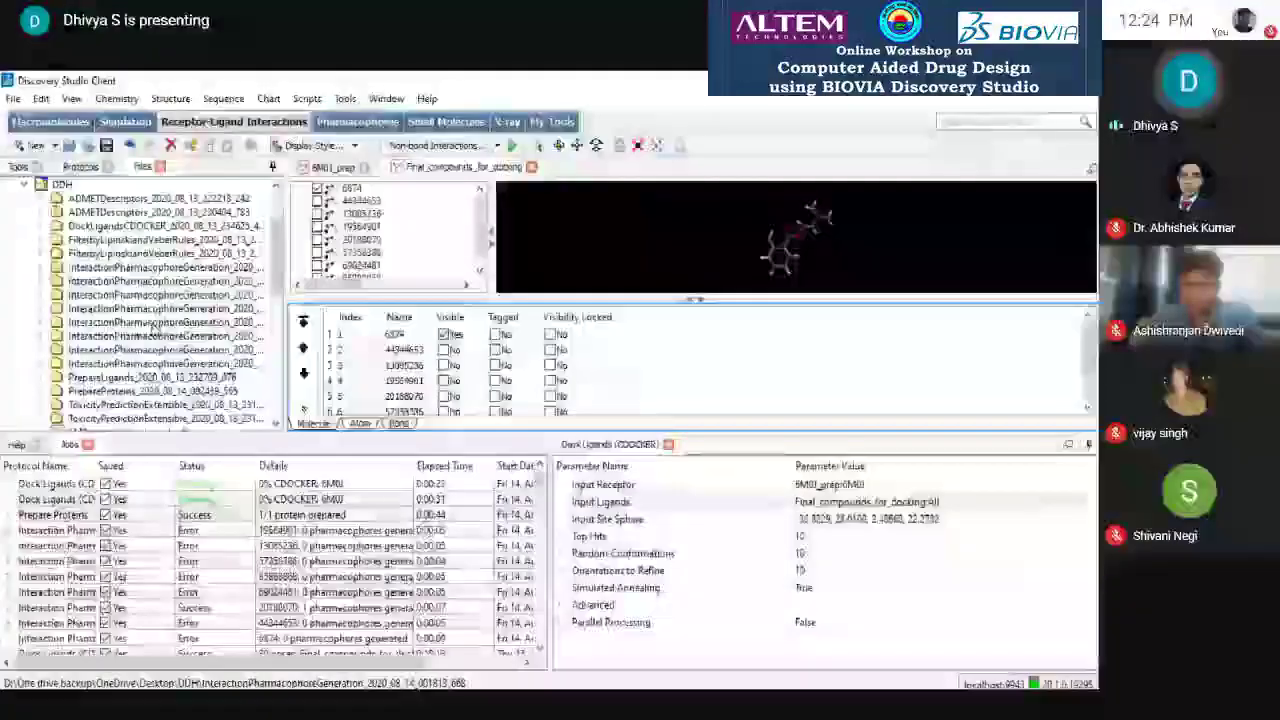
{"action": "left_click", "coordinate": [40, 226]}
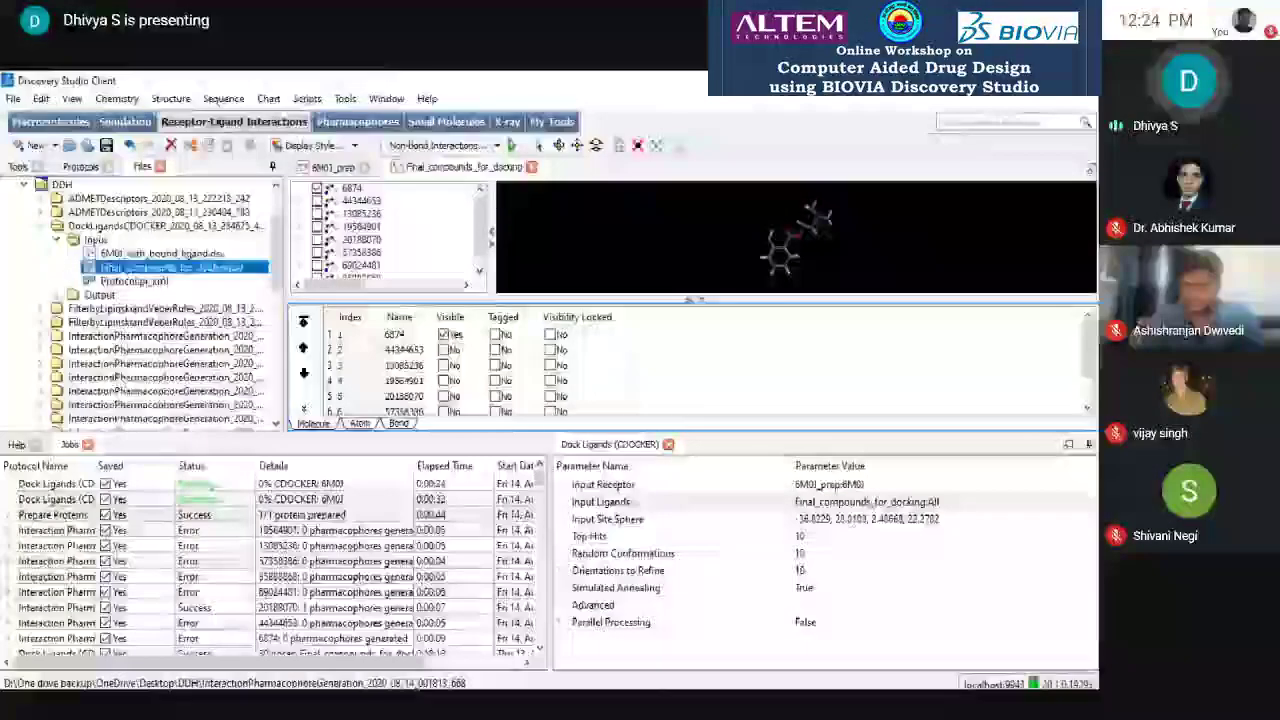
{"action": "left_click", "coordinate": [57, 294]}
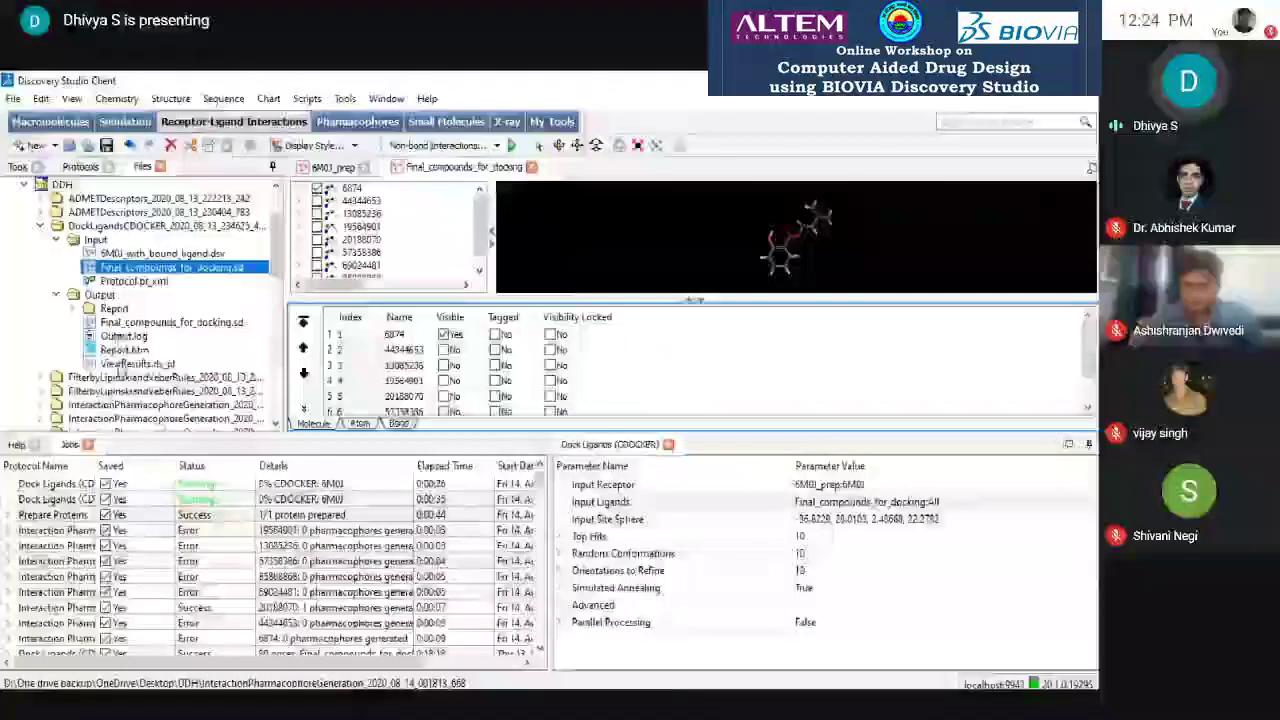
{"action": "double_click", "coordinate": [124, 349]}
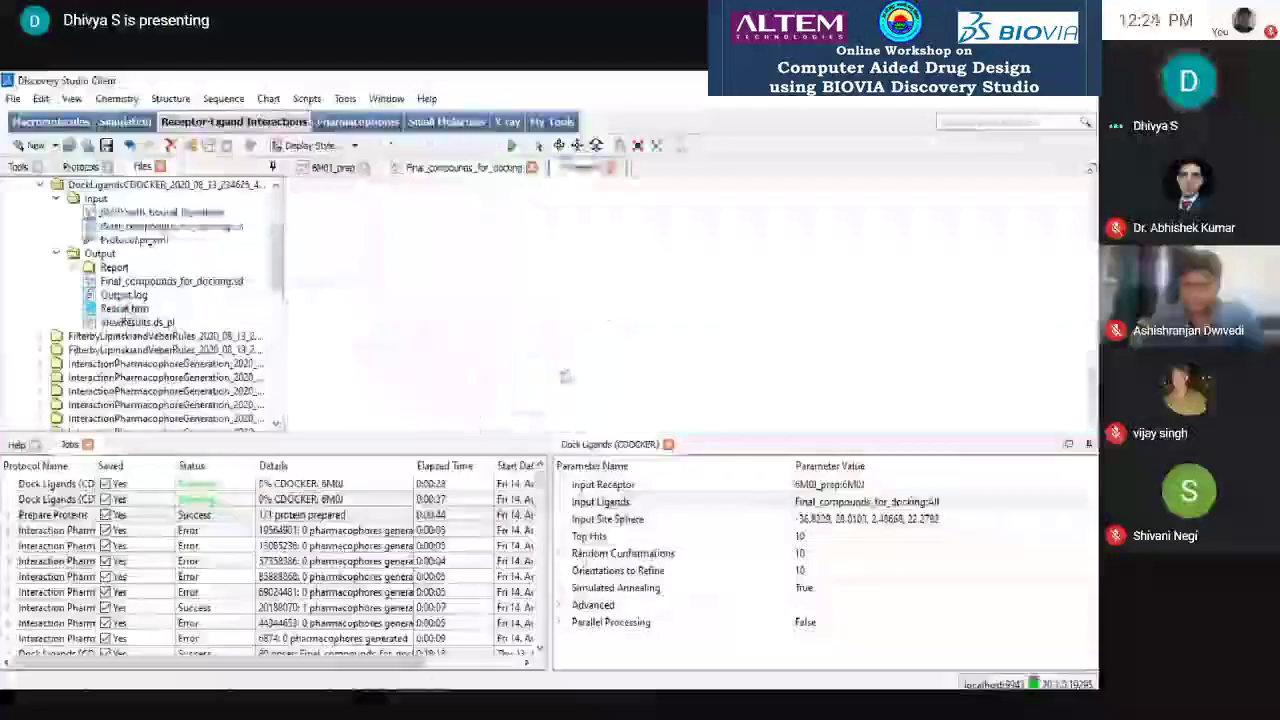
{"action": "left_click_drag", "start_coordinate": [578, 432], "coordinate": [540, 665]}
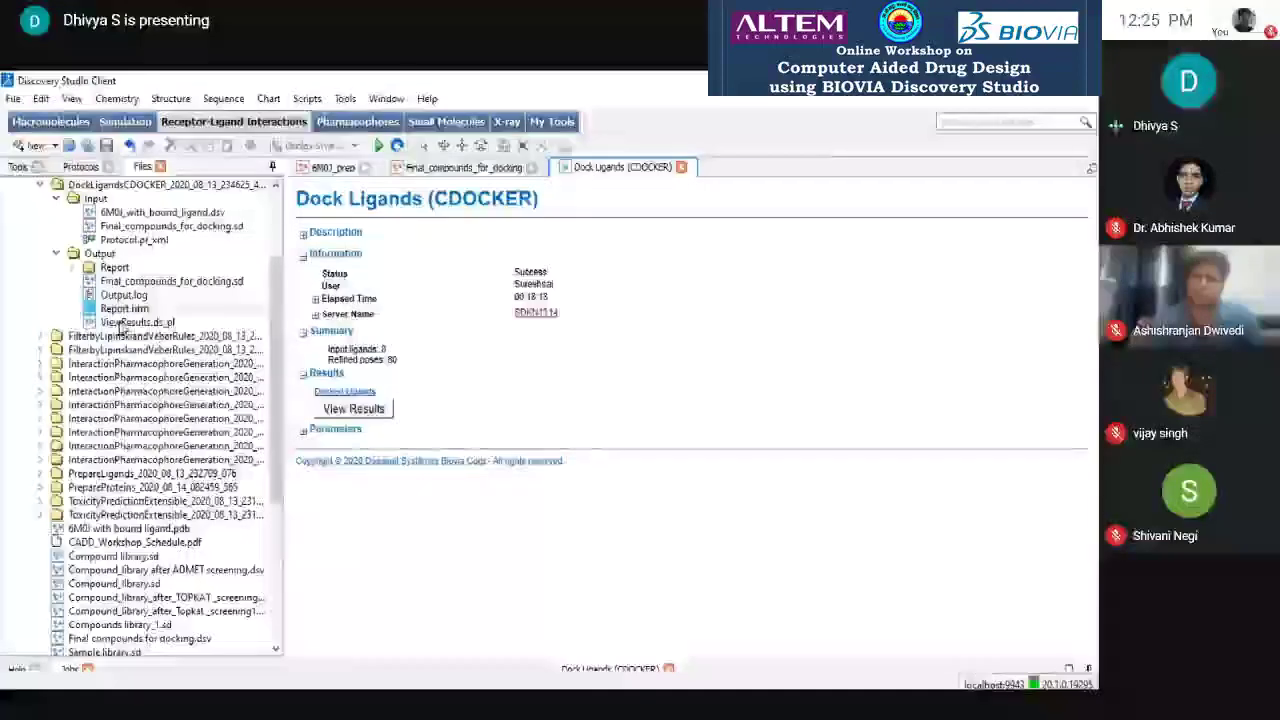
- Open the docking results from the report and examine the pose table's CDOCKER energies, pose numbers and remaining attributes
{"action": "left_click", "coordinate": [350, 409]}
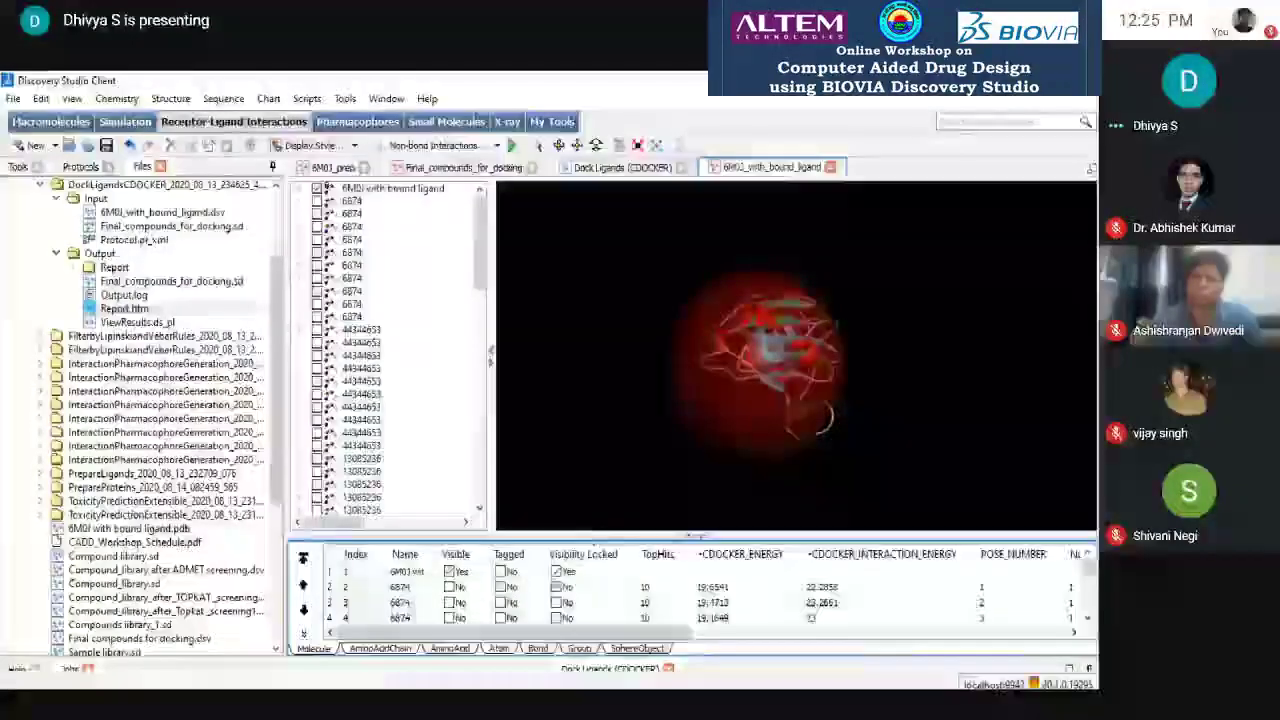
{"action": "left_click_drag", "start_coordinate": [580, 536], "coordinate": [593, 446]}
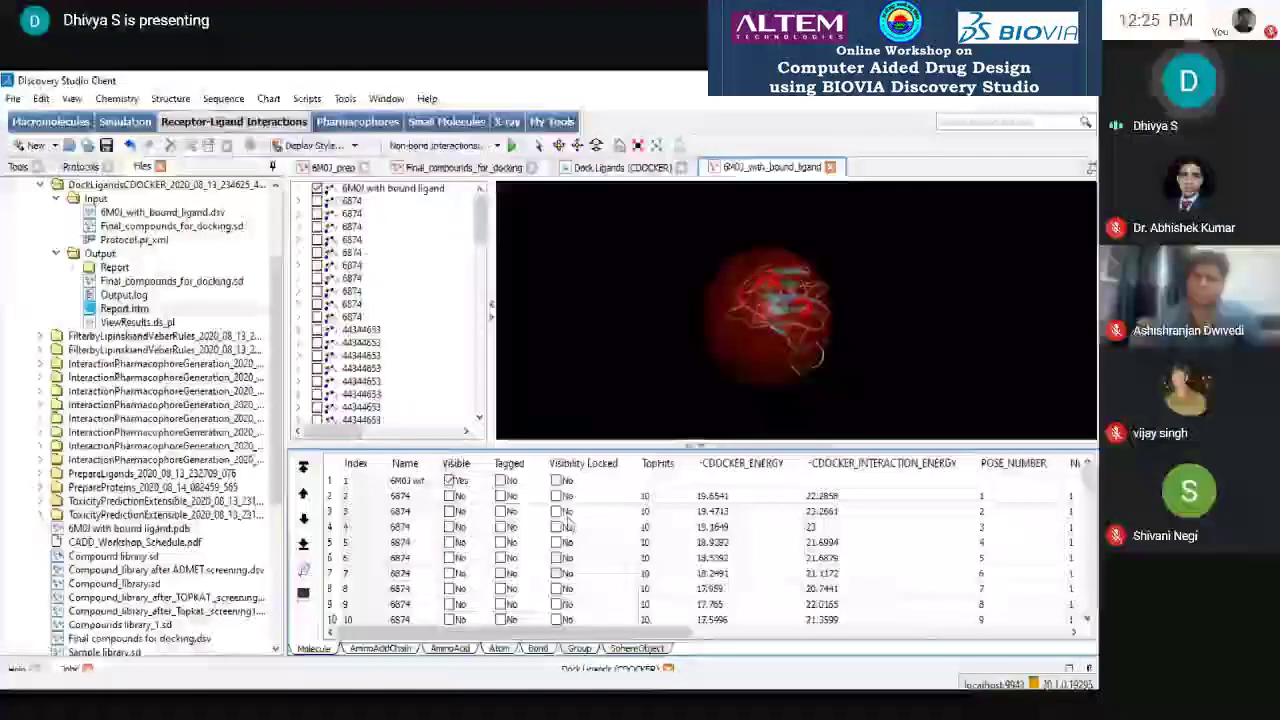
{"action": "left_click_drag", "start_coordinate": [607, 634], "coordinate": [983, 646]}
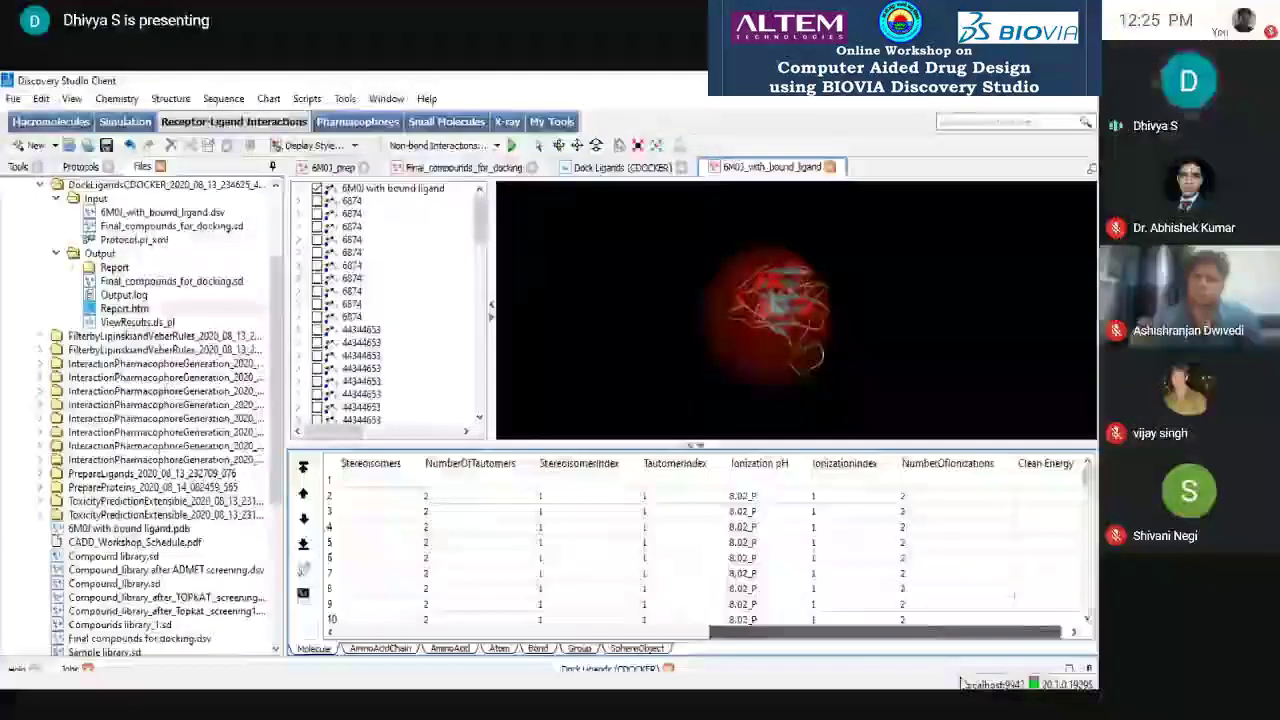
{"action": "left_click_drag", "start_coordinate": [678, 648], "coordinate": [719, 474]}
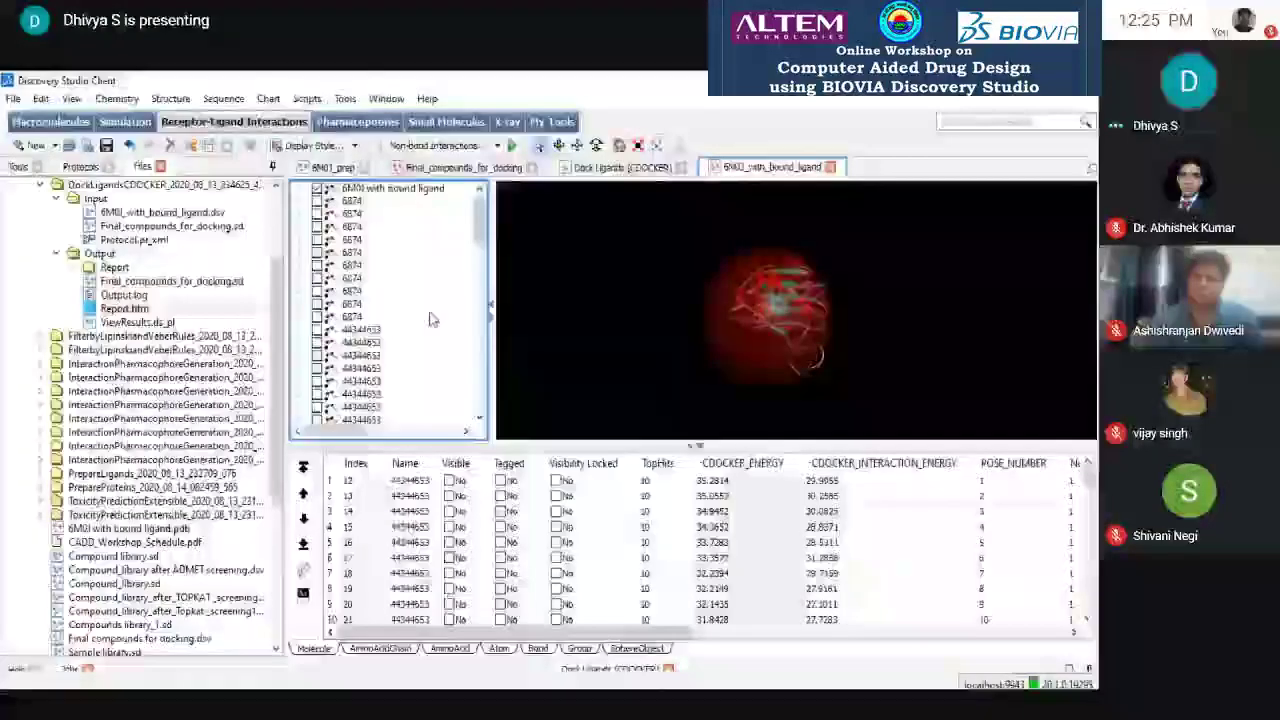
- Open the Analyze Ligand Poses protocol from the Scoring And Analysis group
{"action": "left_click", "coordinate": [90, 167]}
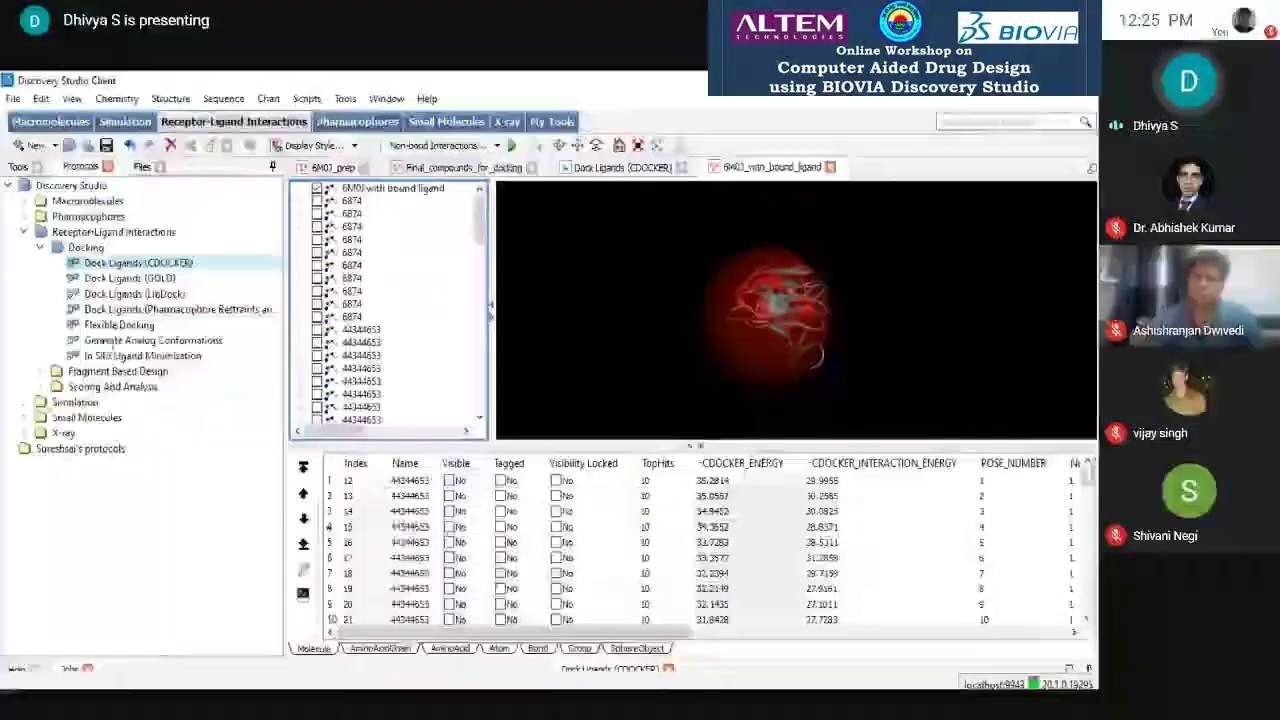
{"action": "double_click", "coordinate": [112, 386]}
{"action": "left_click", "coordinate": [110, 402]}
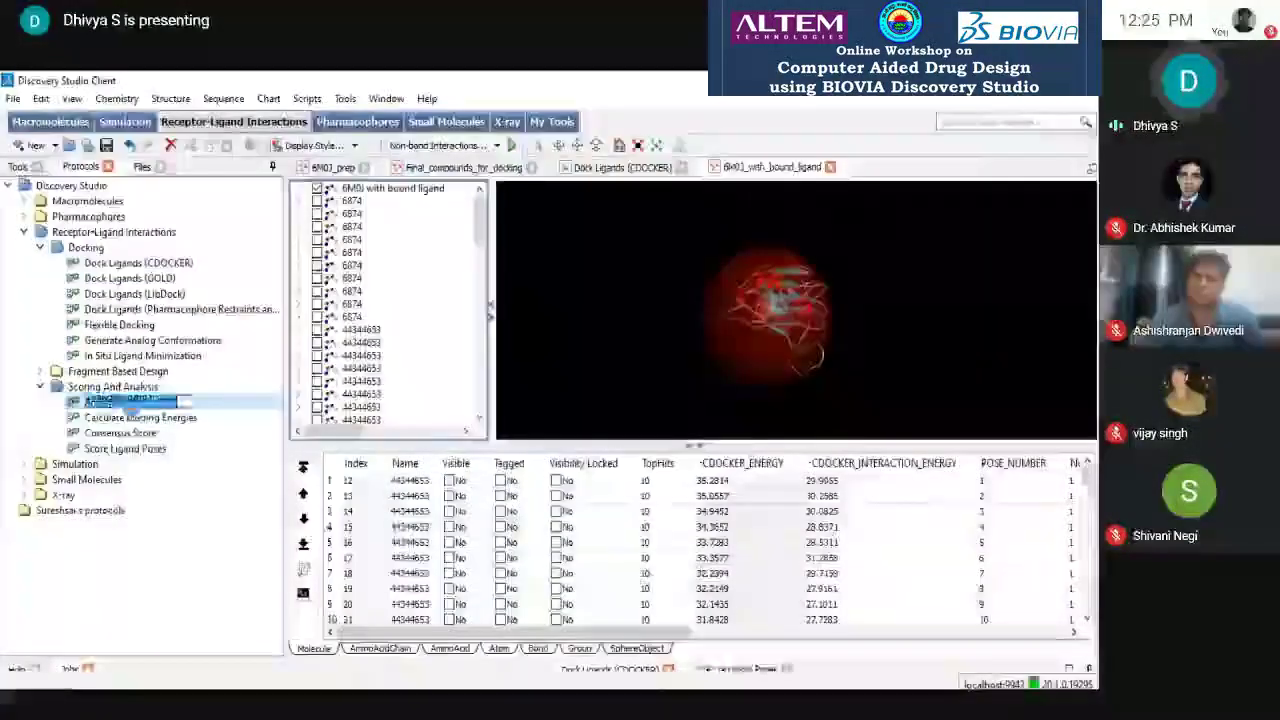
{"action": "left_click", "coordinate": [110, 402]}
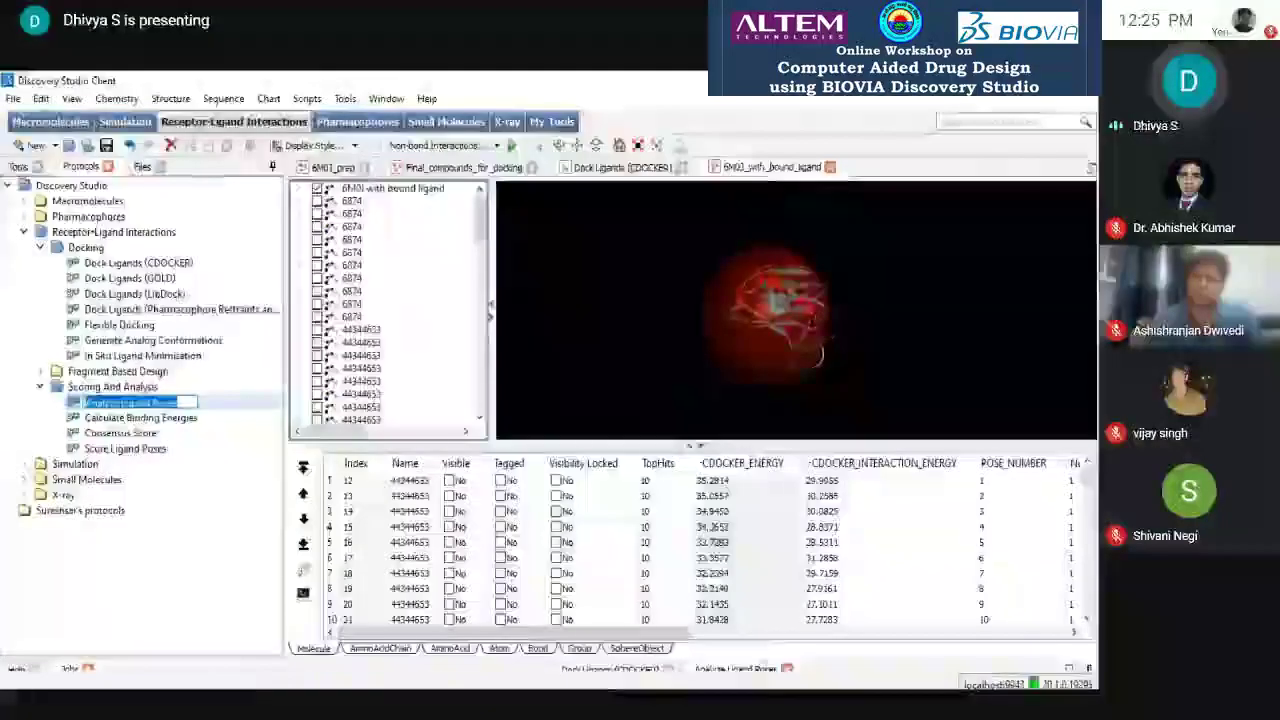
- Stop both running Dock Ligands (CDOCKER) jobs and widen the protocol parameter area
{"action": "left_click_drag", "start_coordinate": [760, 661], "coordinate": [790, 473]}
{"action": "right_click", "coordinate": [392, 540]}
{"action": "key", "text": "Return"}
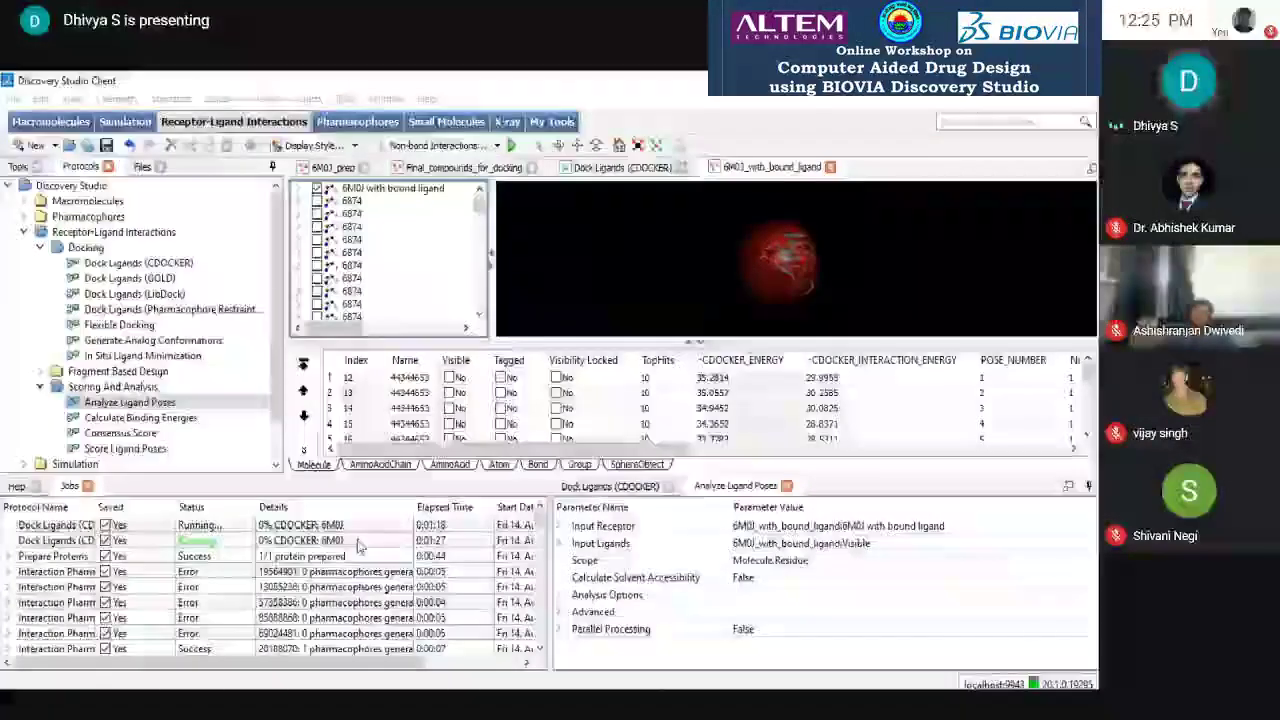
{"action": "right_click", "coordinate": [361, 546]}
{"action": "left_click", "coordinate": [392, 548]}
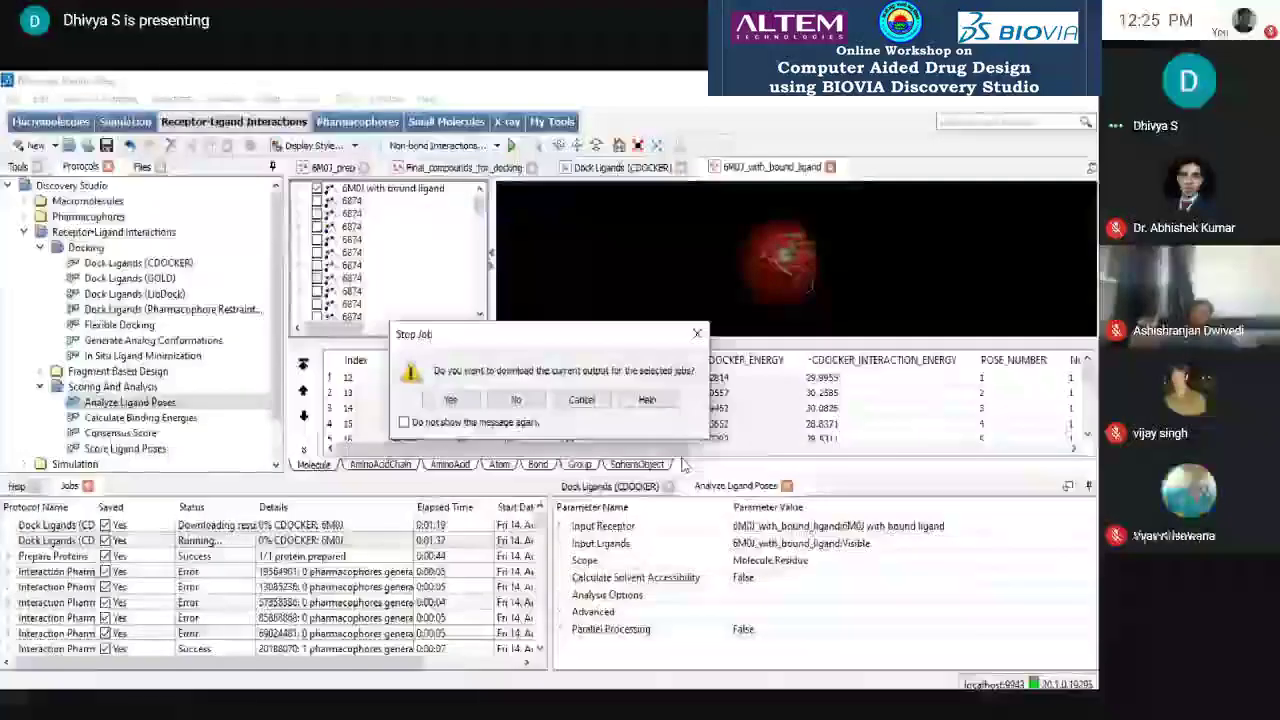
{"action": "left_click", "coordinate": [516, 399]}
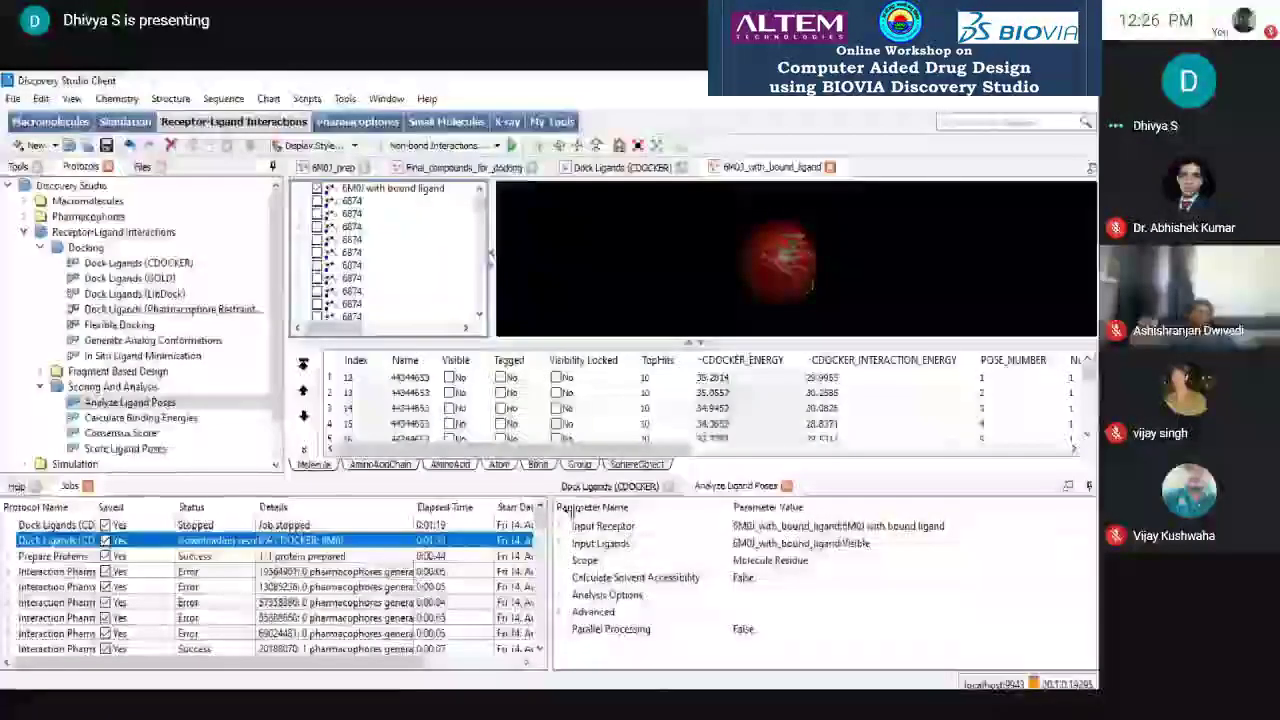
{"action": "left_click_drag", "start_coordinate": [550, 513], "coordinate": [336, 510]}
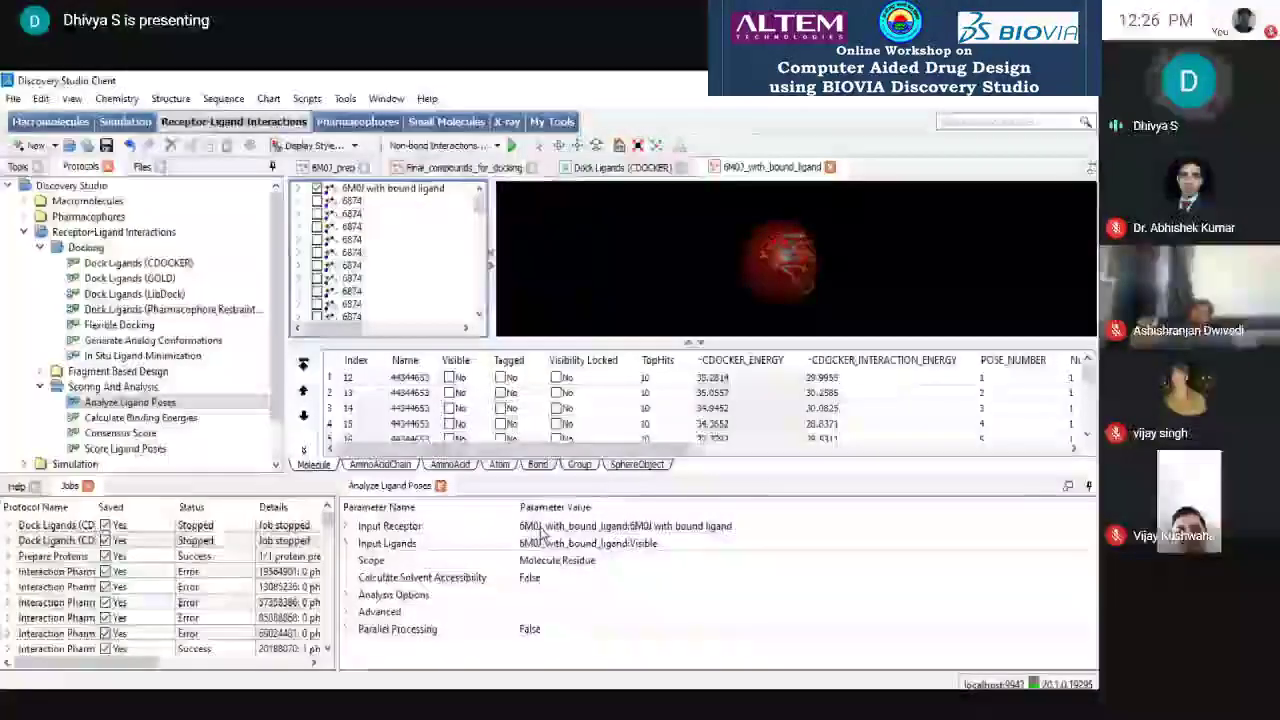
- Set the input ligands of Analyze Ligand Poses to 6M0J_with_bound_ligand:All
{"action": "left_click", "coordinate": [590, 543]}
{"action": "left_click", "coordinate": [596, 545]}
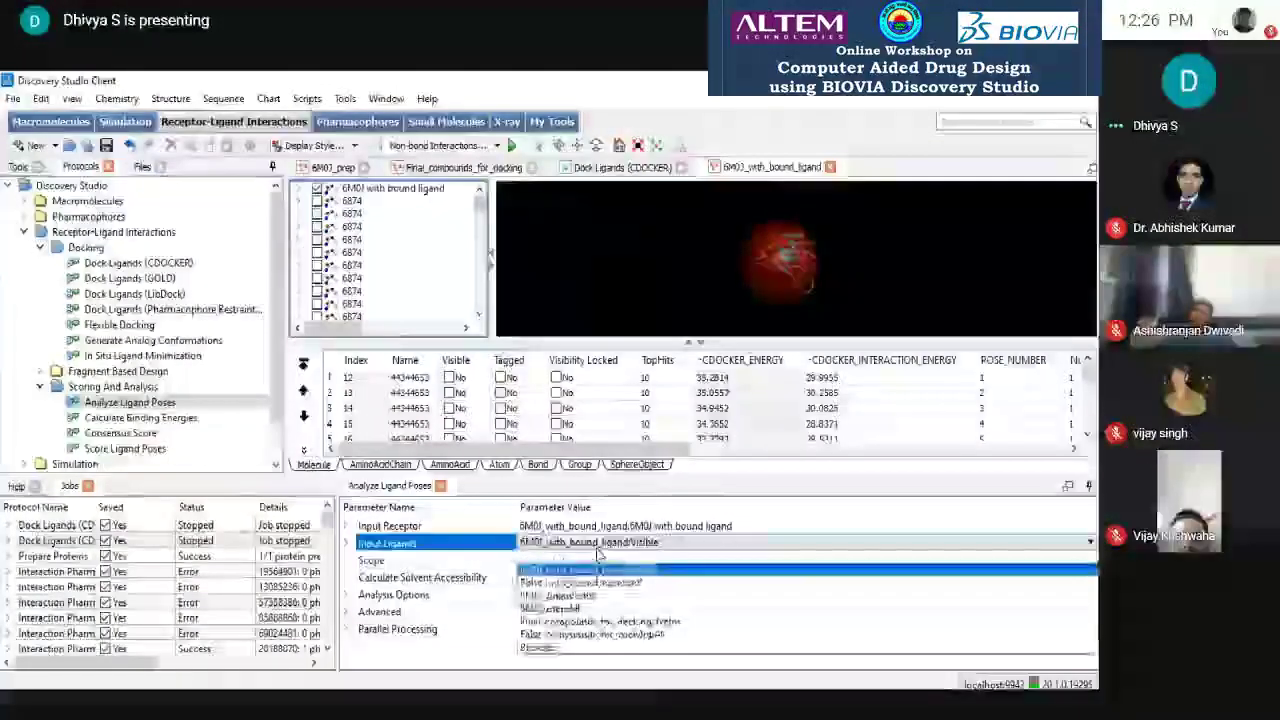
{"action": "left_click", "coordinate": [590, 569]}
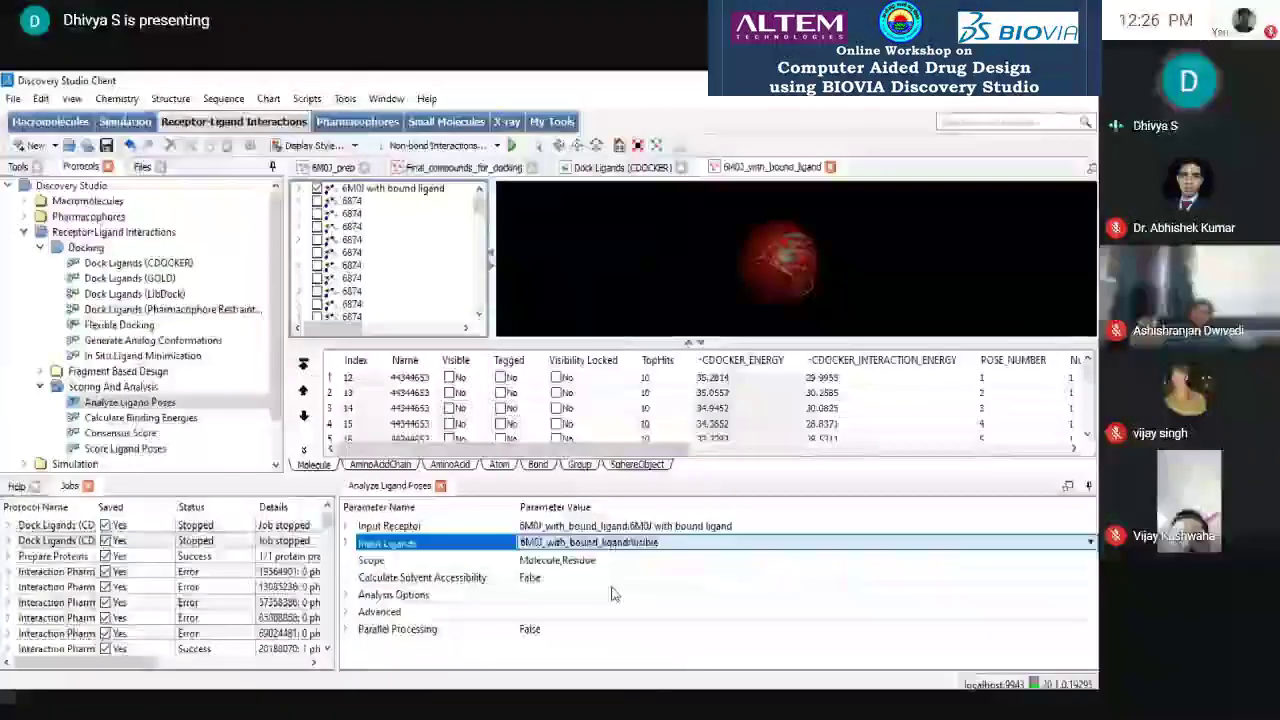
- Close the 6M0J_prep, Final_compounds_for_docking and Dock Ligands (CDOCKER) windows, discarding the changes to Final_compounds_for_docking
{"action": "left_click", "coordinate": [450, 378]}
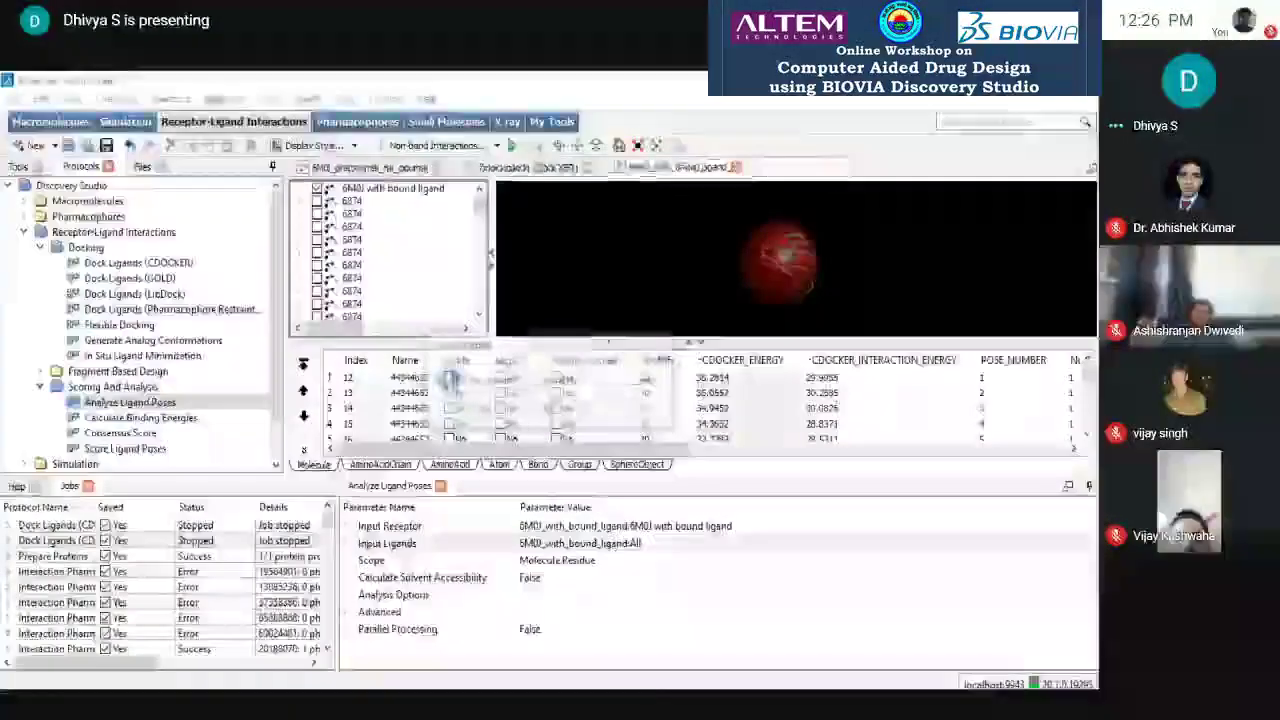
{"action": "left_click", "coordinate": [529, 167]}
{"action": "left_click", "coordinate": [589, 167]}
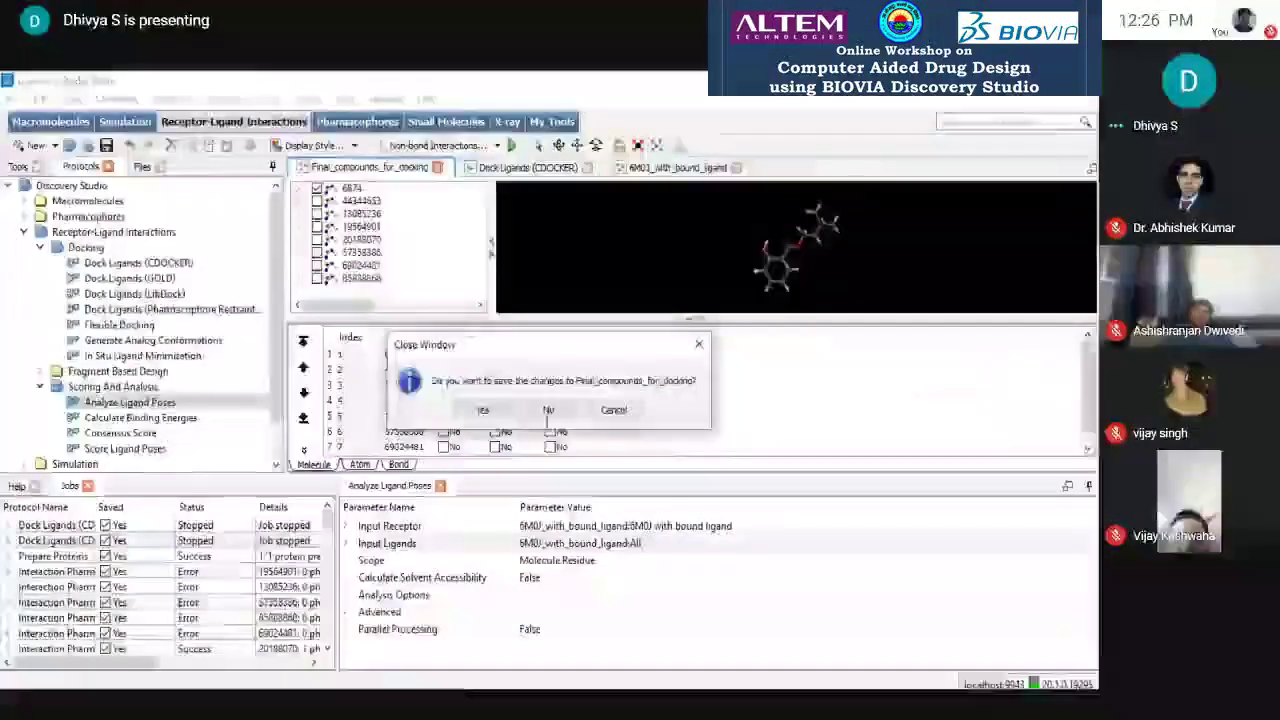
{"action": "left_click", "coordinate": [545, 408]}
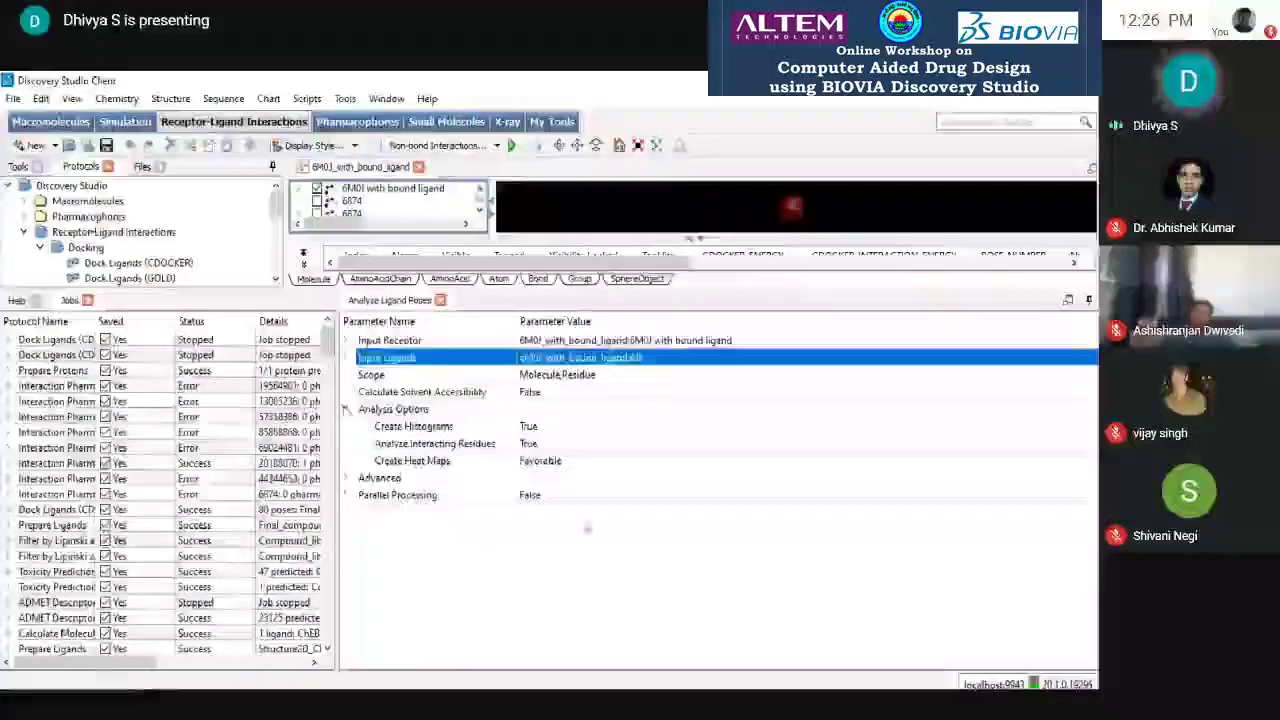
- Set Create Heat Maps to Favorable, Halogen, Hydrophobic and HydrogenBond, and expand the advanced parameters
{"action": "left_click", "coordinate": [545, 460]}
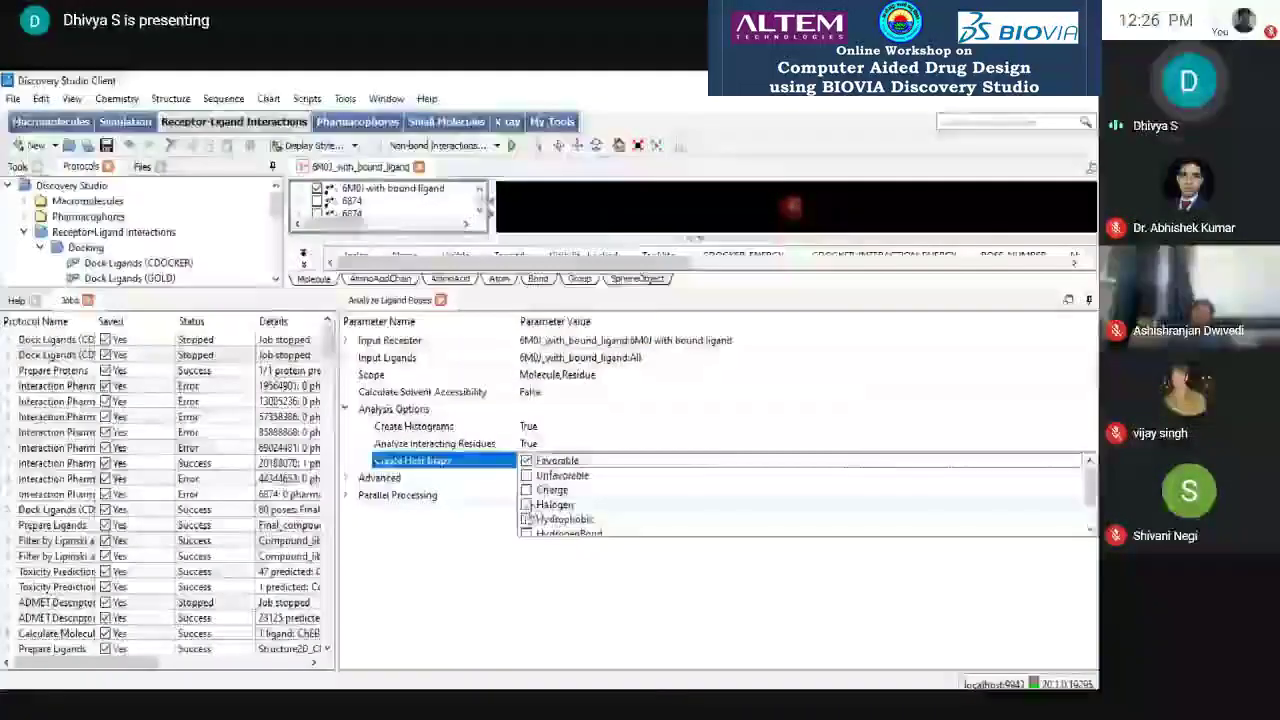
{"action": "left_click", "coordinate": [386, 490]}
{"action": "left_click", "coordinate": [345, 478]}
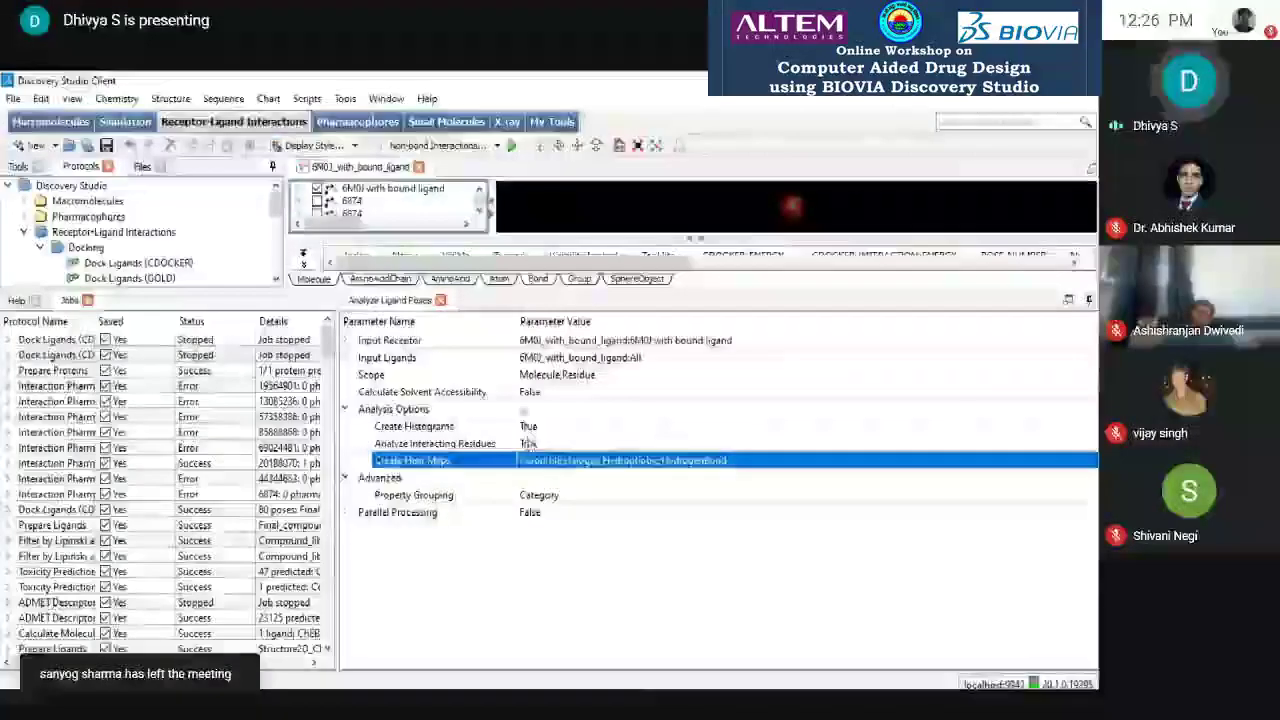
- Set the input receptor's interacting residues to the 6M0J with bound ligand:BS group
{"action": "left_click_drag", "start_coordinate": [548, 287], "coordinate": [548, 365]}
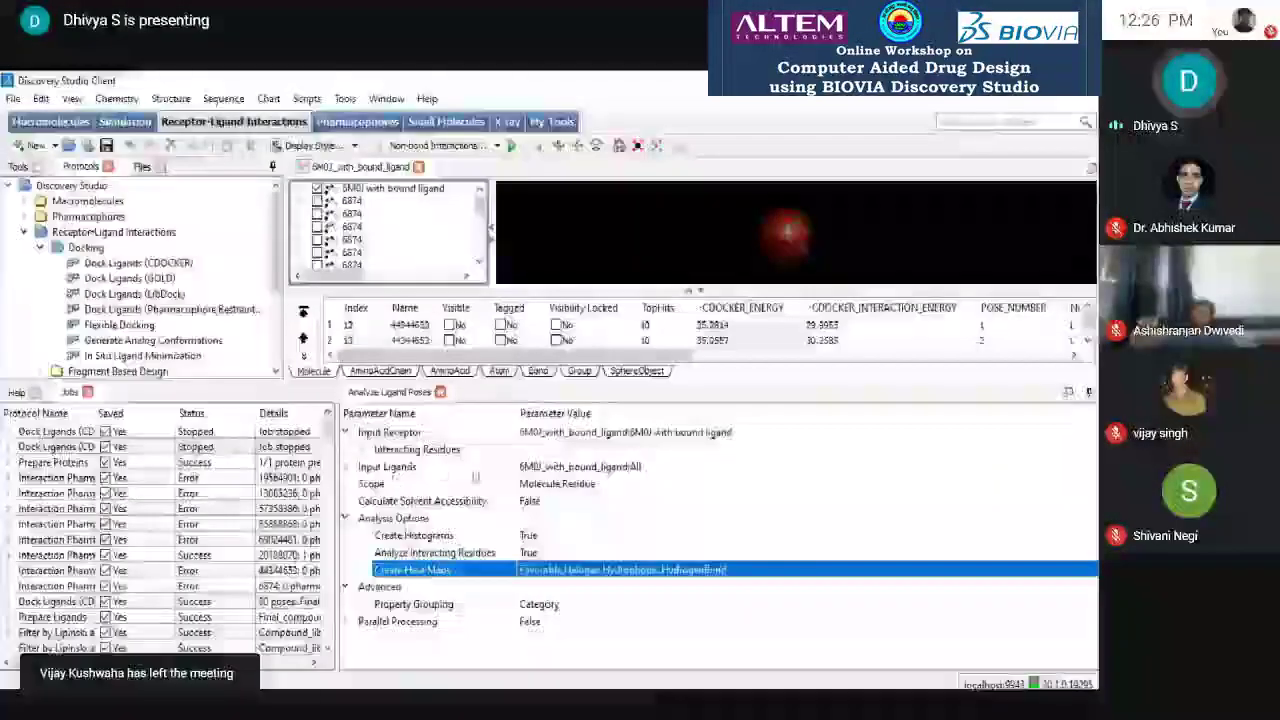
{"action": "left_click", "coordinate": [605, 449]}
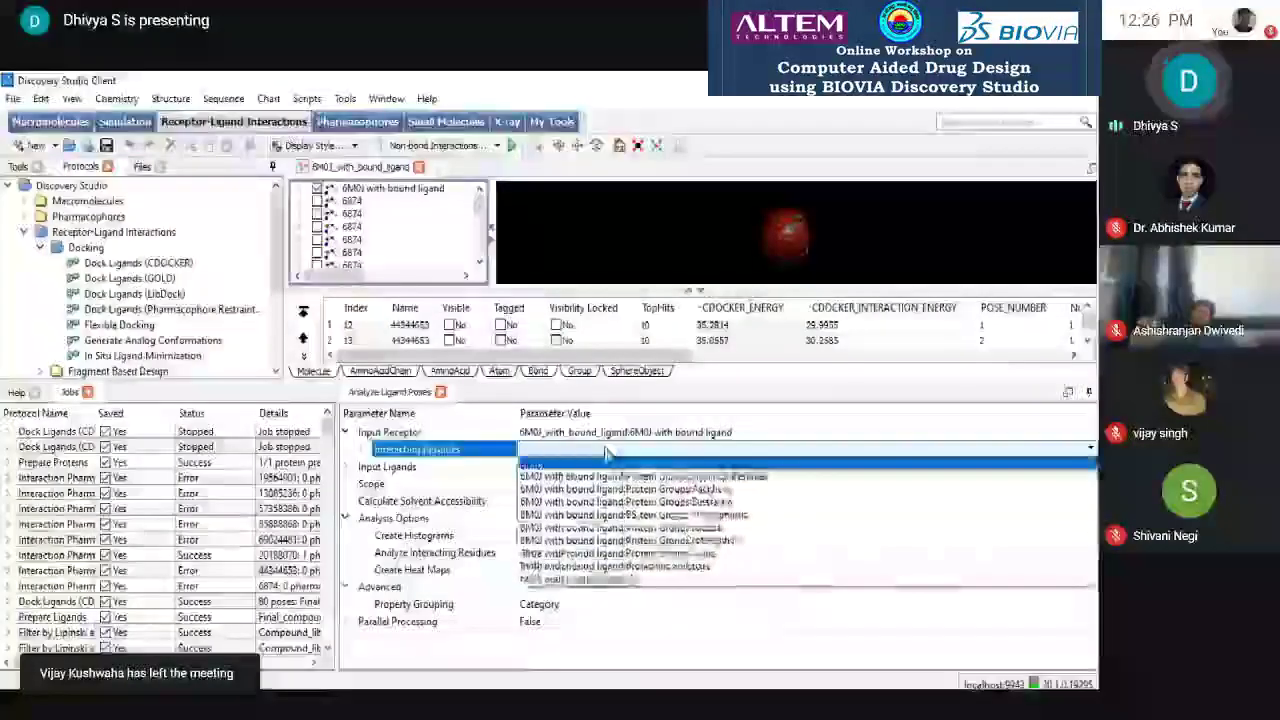
{"action": "left_click", "coordinate": [585, 579]}
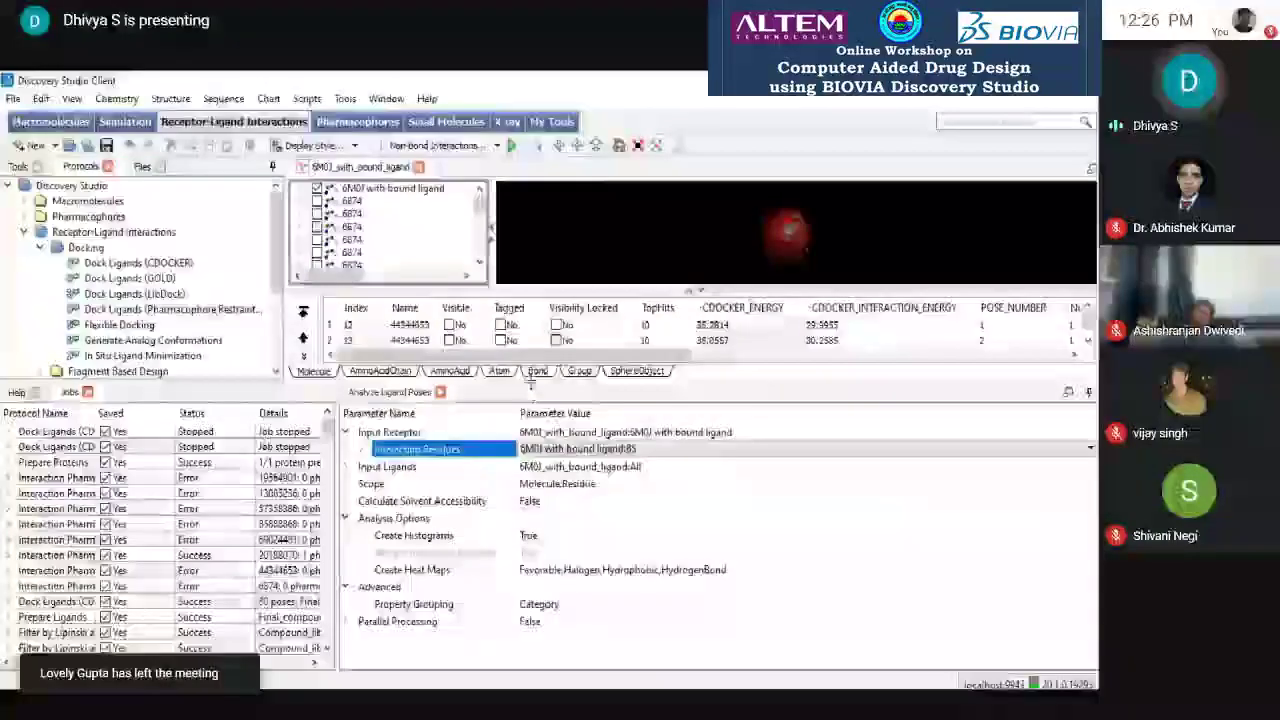
{"action": "left_click_drag", "start_coordinate": [531, 383], "coordinate": [531, 473]}
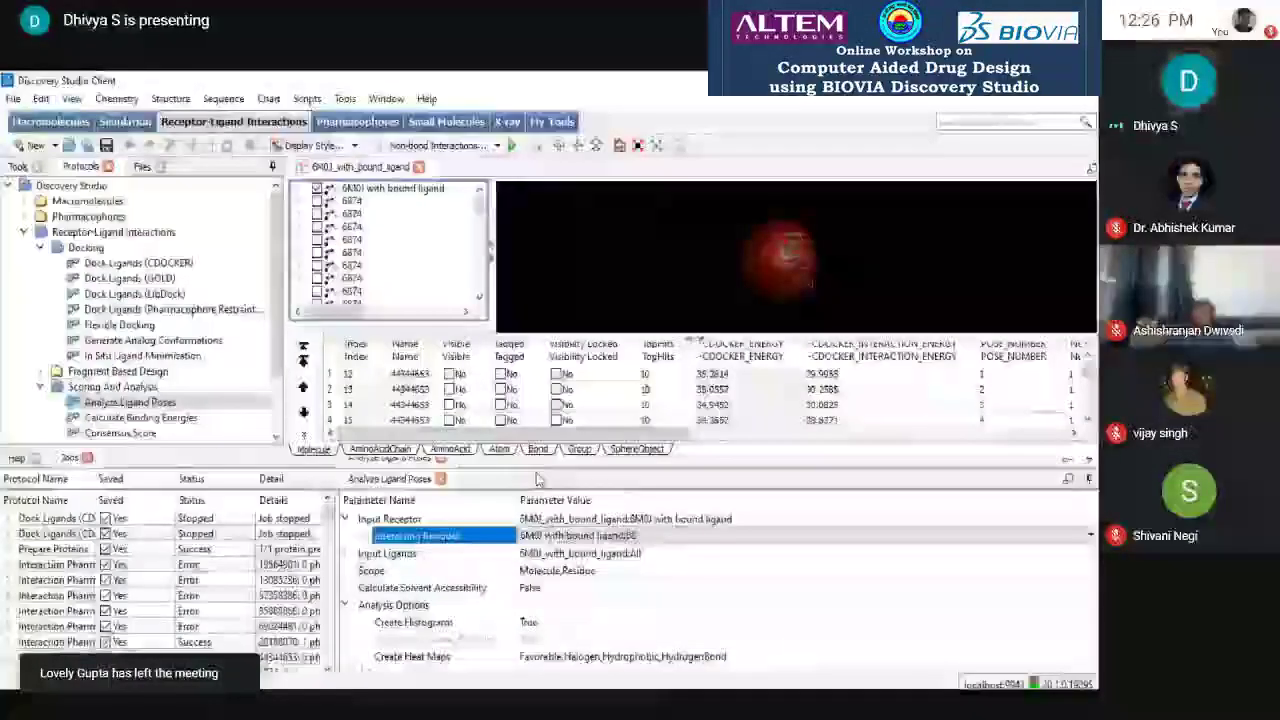
- Run the Analyze Ligand Poses protocol, widen the jobs list and dismiss the completion notice
{"action": "left_click", "coordinate": [511, 146]}
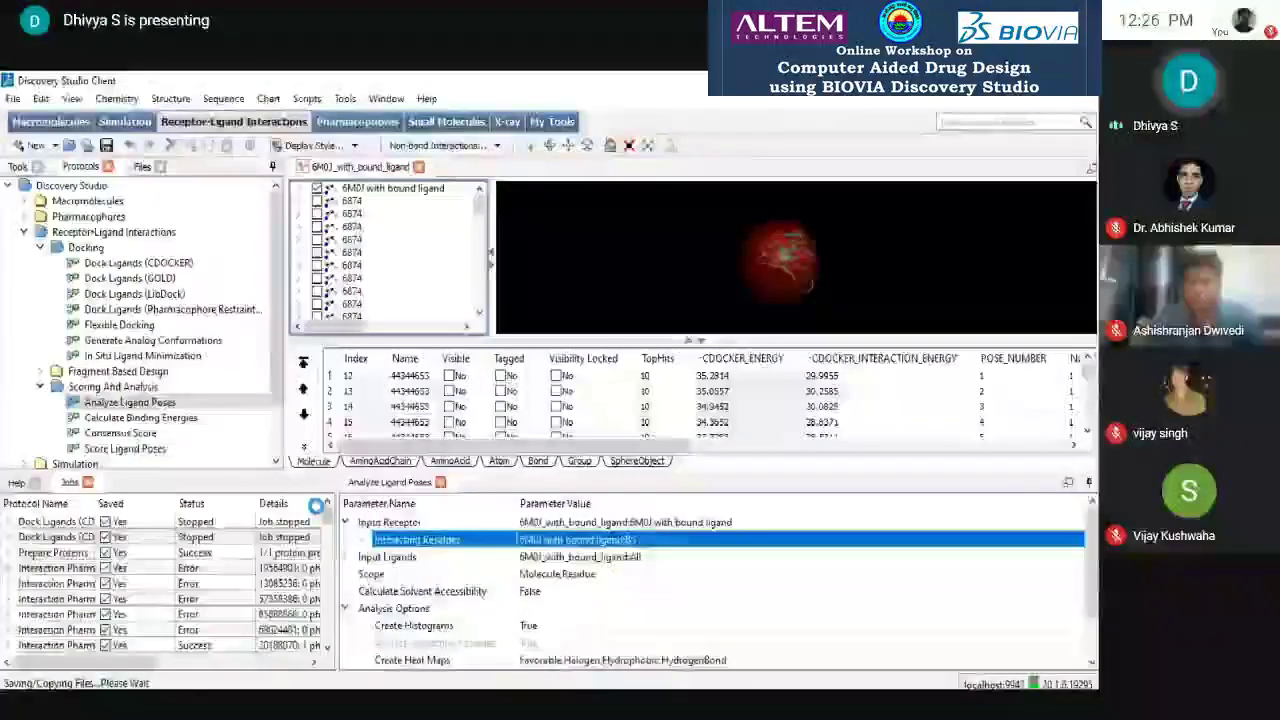
{"action": "left_click_drag", "start_coordinate": [336, 508], "coordinate": [549, 507]}
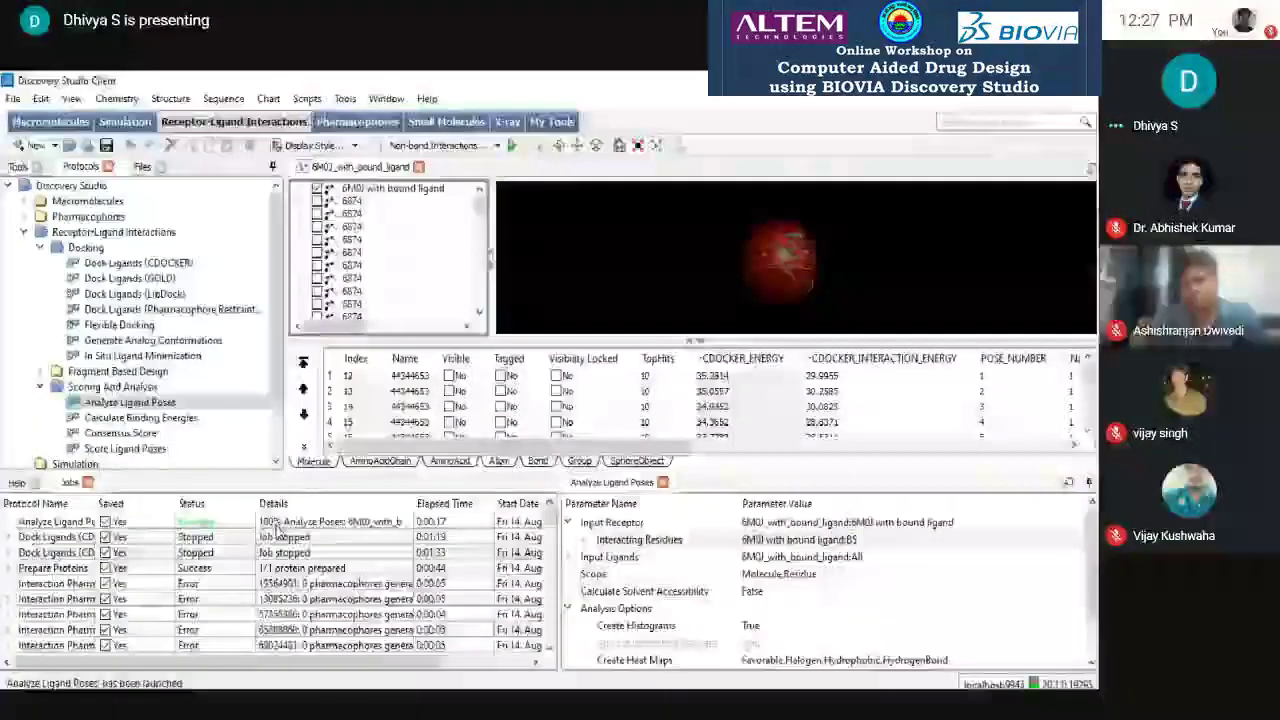
{"action": "left_click", "coordinate": [611, 400]}
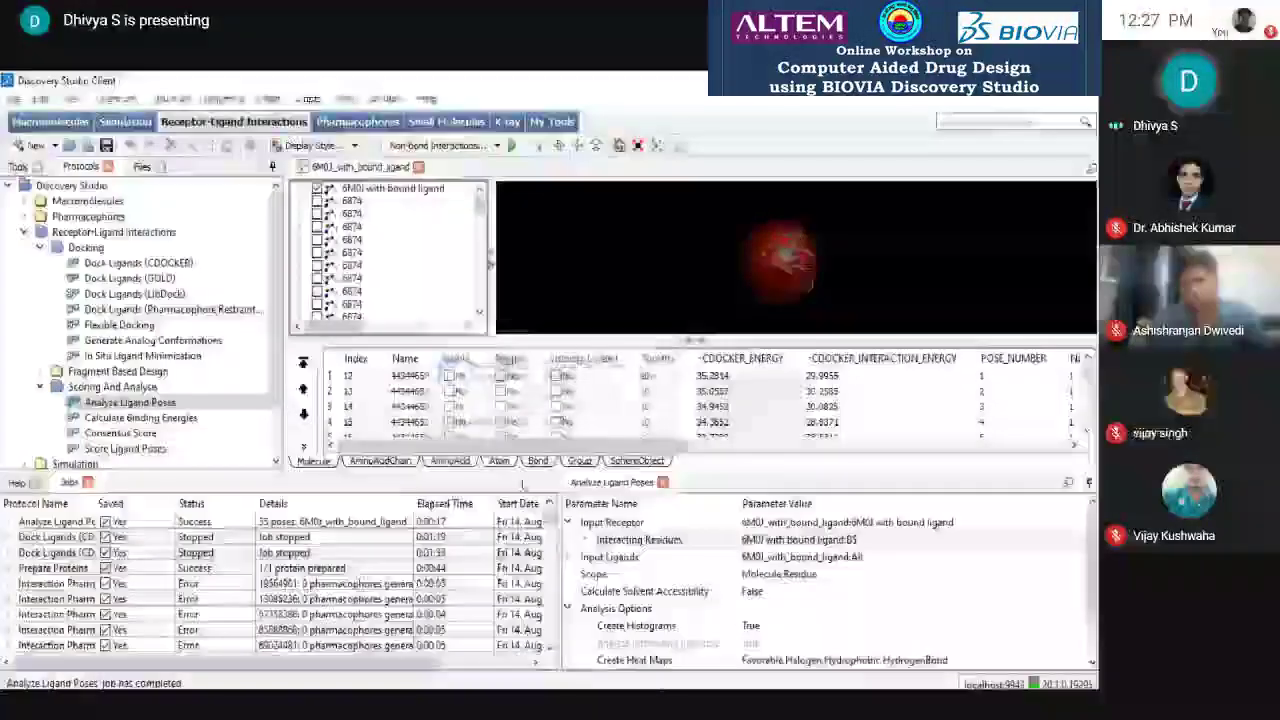
- Open the Analyze Ligand Poses job report, review its summary, and open the failed/filtered ligands table
{"action": "double_click", "coordinate": [306, 524]}
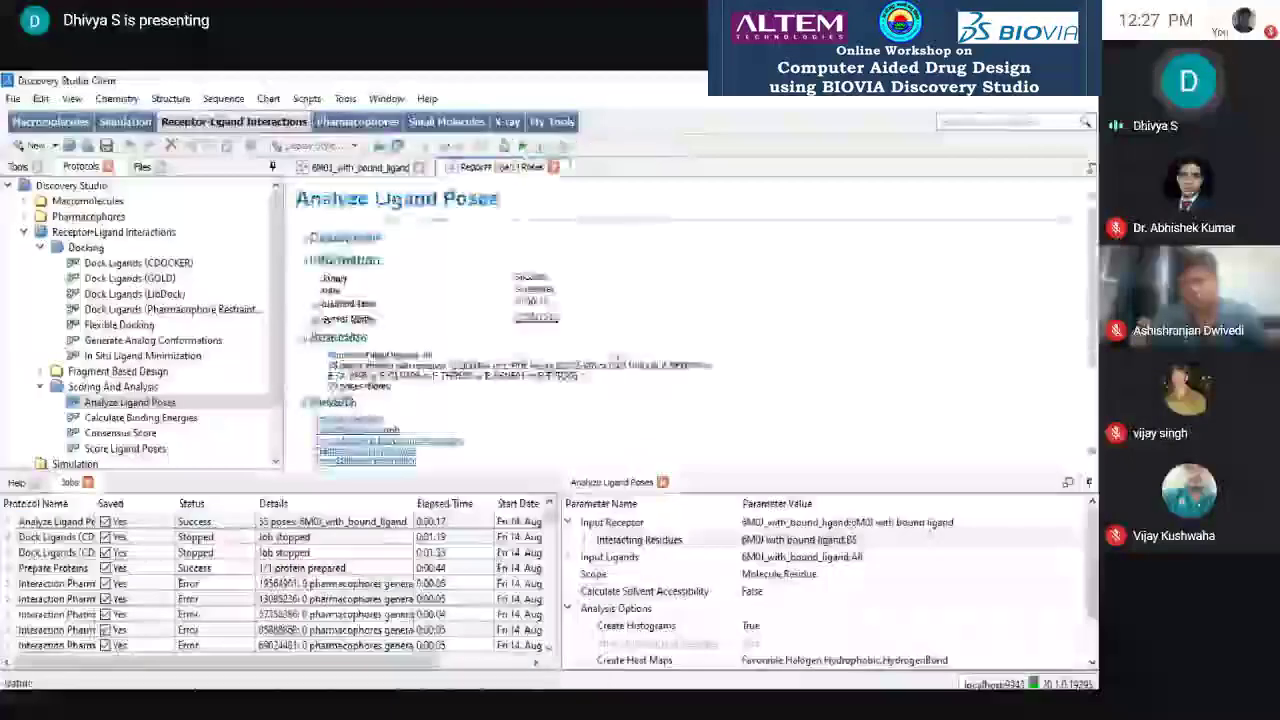
{"action": "scroll", "coordinate": [640, 400], "scroll_direction": "down", "scroll_amount": 1}
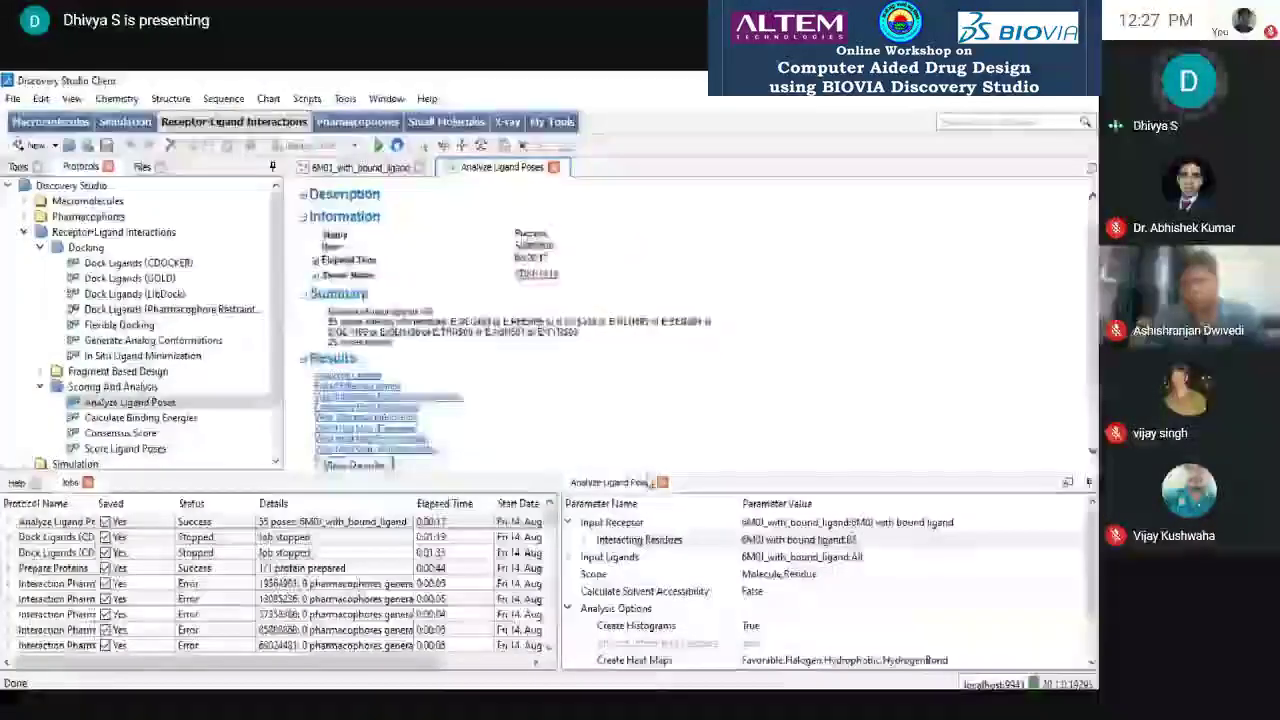
{"action": "left_click_drag", "start_coordinate": [650, 470], "coordinate": [652, 582]}
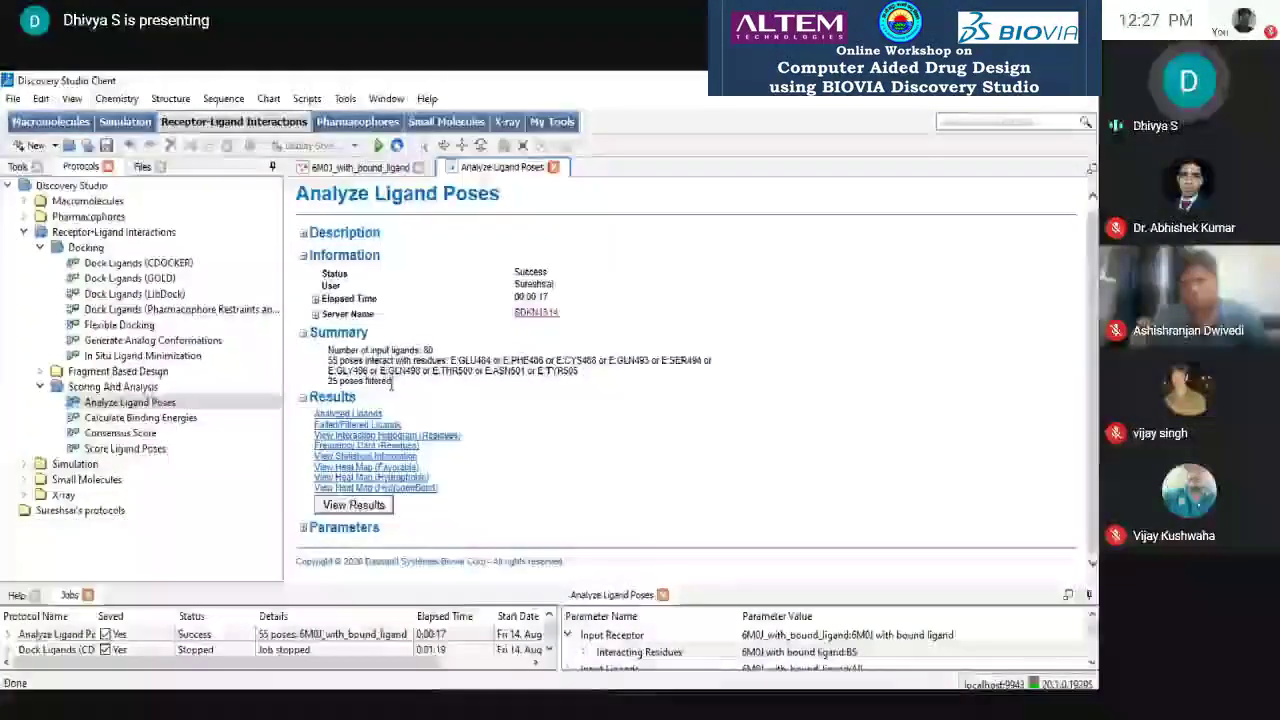
{"action": "left_click", "coordinate": [370, 435]}
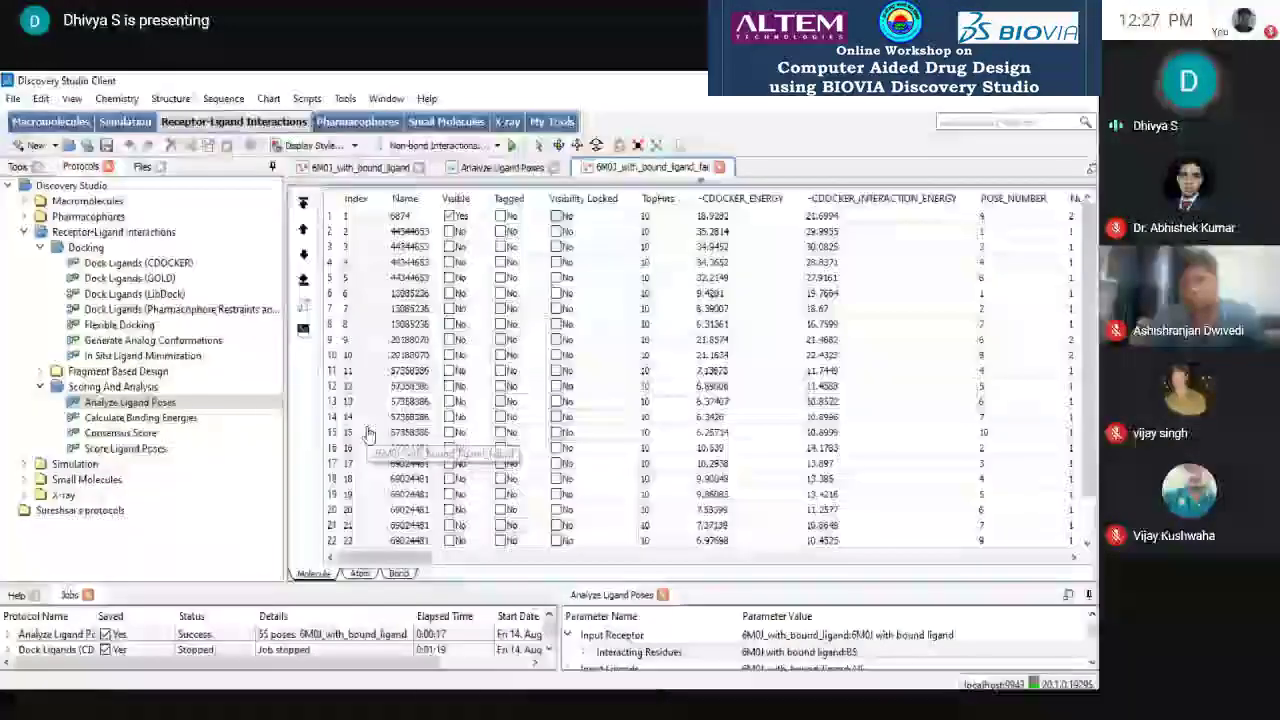
- Review the CDOCKER energies in the failed/filtered ligands table, then close the table
{"action": "mouse_move", "coordinate": [410, 558]}
{"action": "left_mouse_down"}
{"action": "mouse_move", "coordinate": [715, 562]}
{"action": "mouse_move", "coordinate": [414, 558]}
{"action": "left_mouse_up"}
{"action": "scroll", "coordinate": [600, 380], "scroll_direction": "down", "scroll_amount": 1}
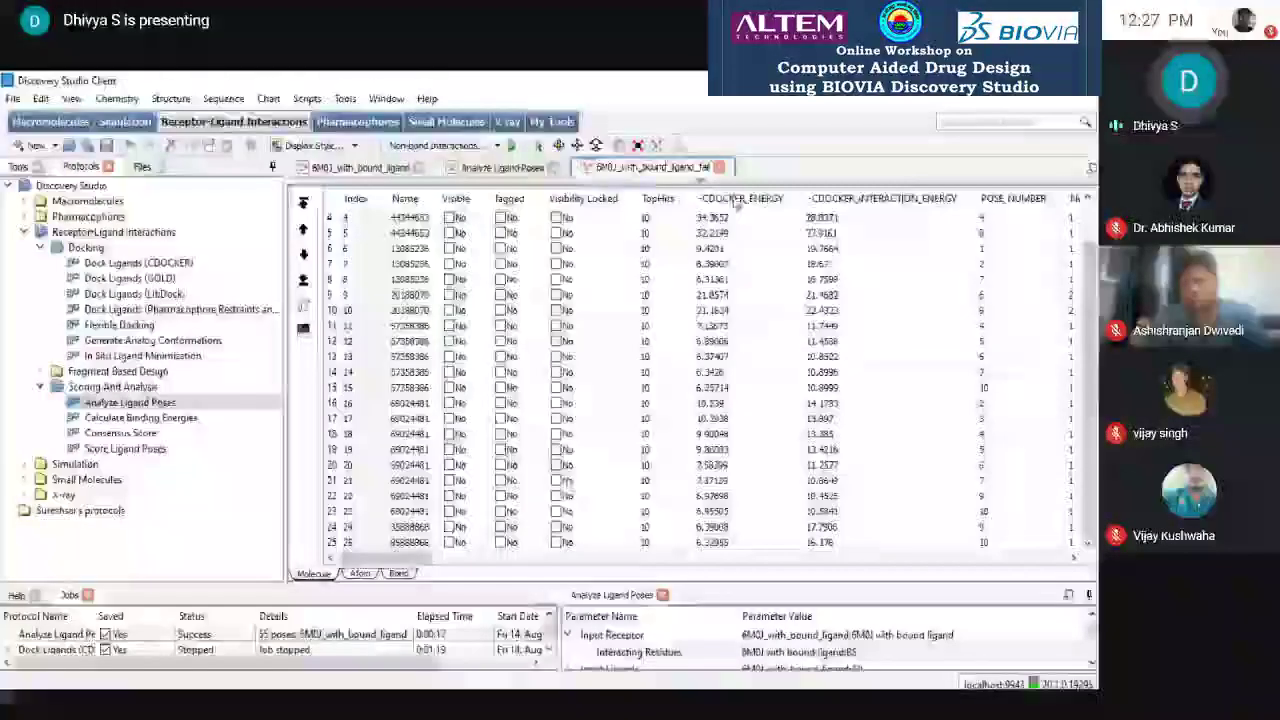
{"action": "left_click", "coordinate": [719, 167]}
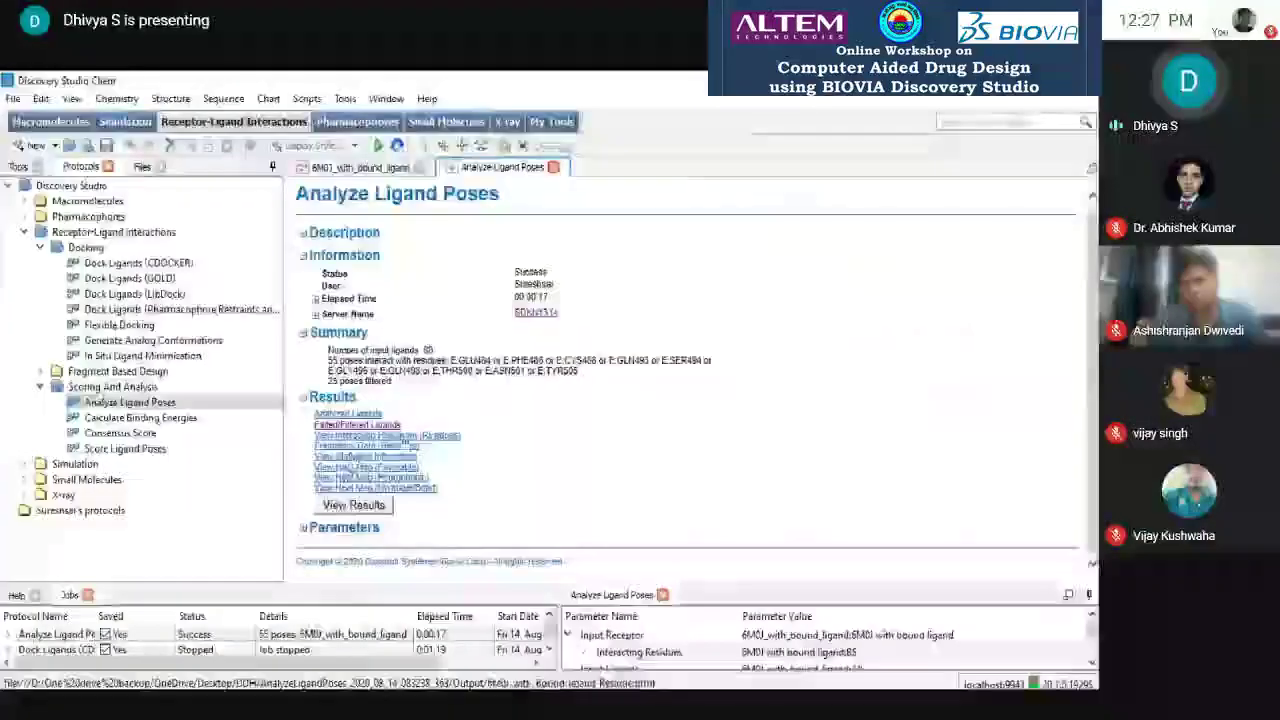
- Examine the residue interaction histograms and the residue frequency data from the report, closing each view when finished
{"action": "left_click", "coordinate": [401, 437]}
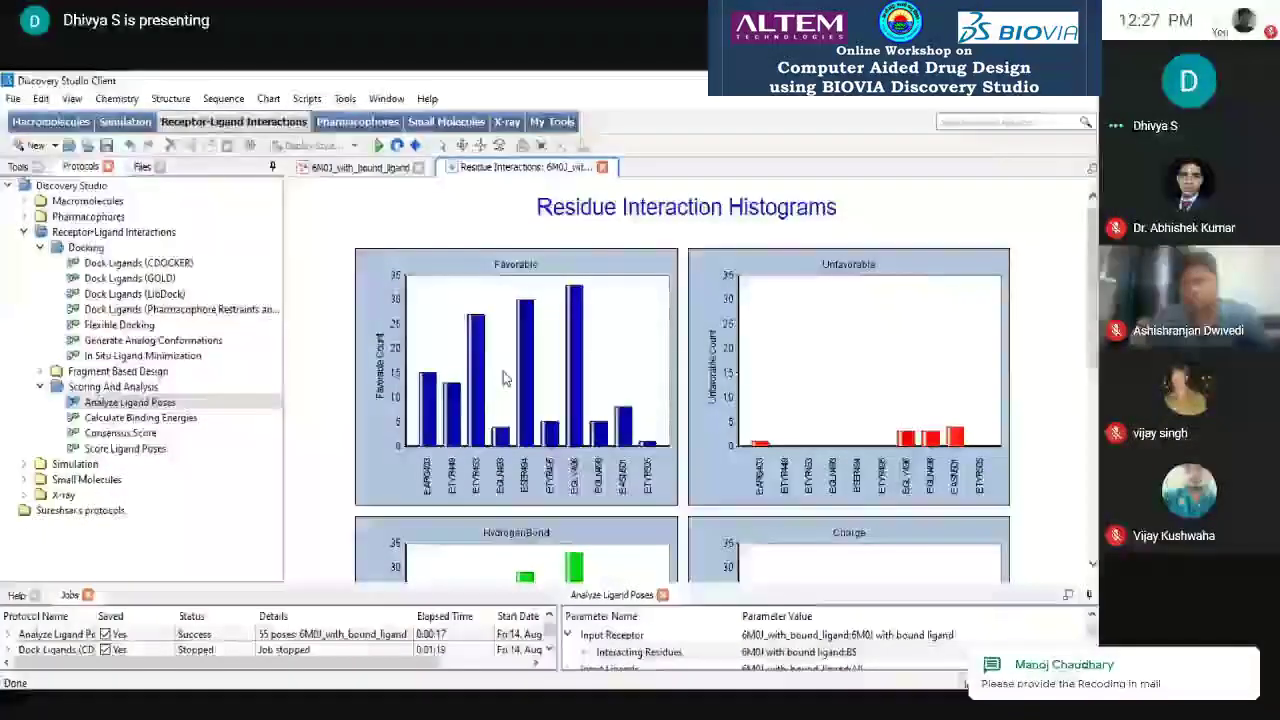
{"action": "scroll", "coordinate": [504, 378], "scroll_direction": "down", "scroll_amount": 3}
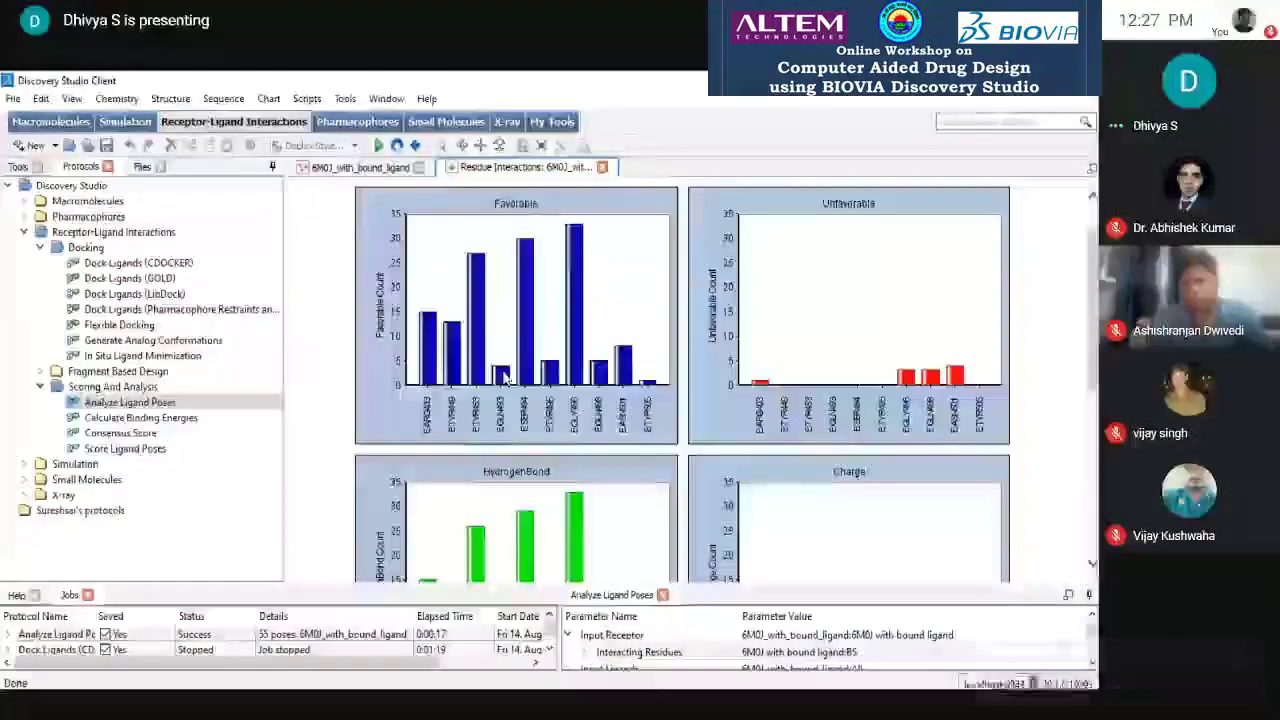
{"action": "scroll", "coordinate": [504, 378], "scroll_direction": "down", "scroll_amount": 3}
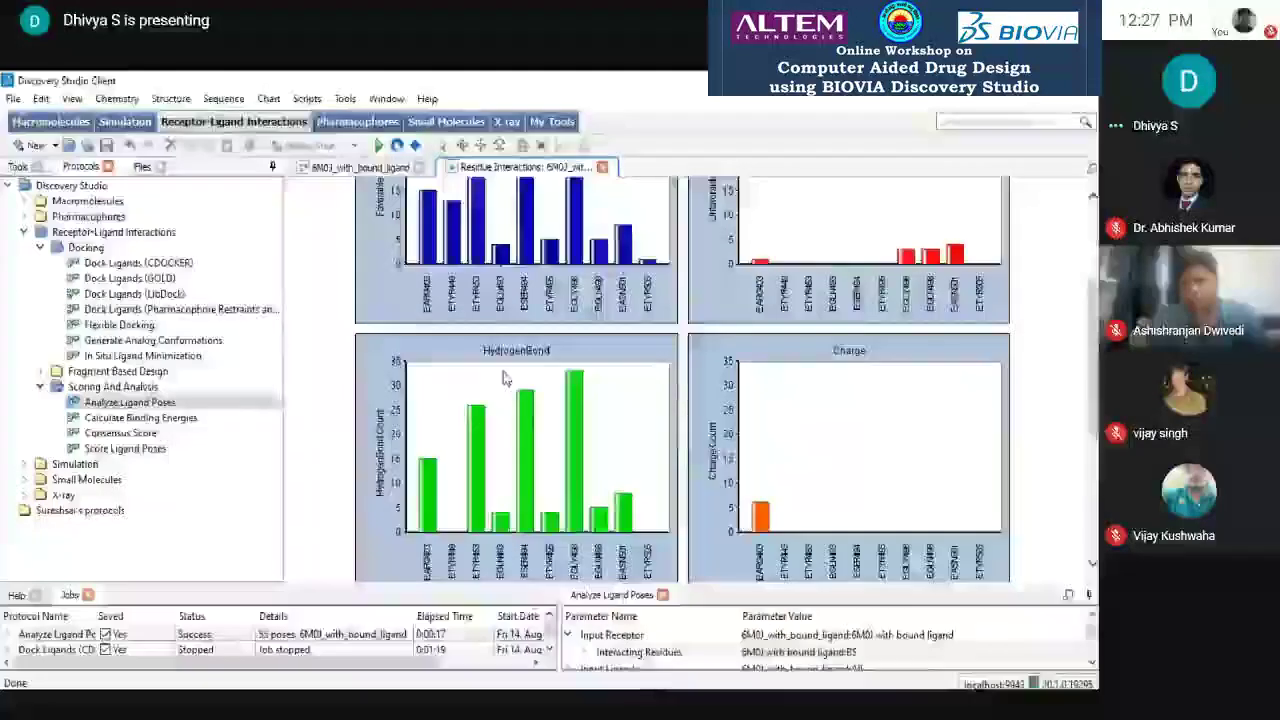
{"action": "scroll", "coordinate": [504, 378], "scroll_direction": "down", "scroll_amount": 3}
{"action": "scroll", "coordinate": [504, 378], "scroll_direction": "down", "scroll_amount": 4}
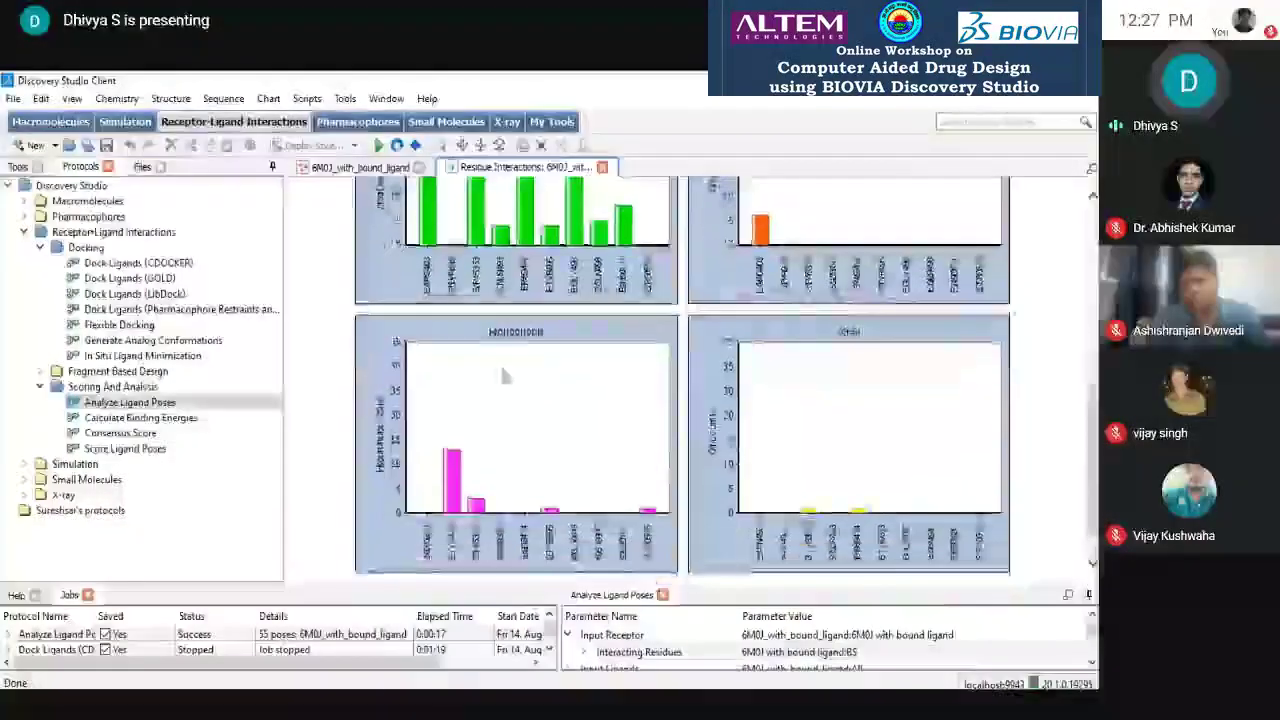
{"action": "scroll", "coordinate": [505, 378], "scroll_direction": "up", "scroll_amount": 8}
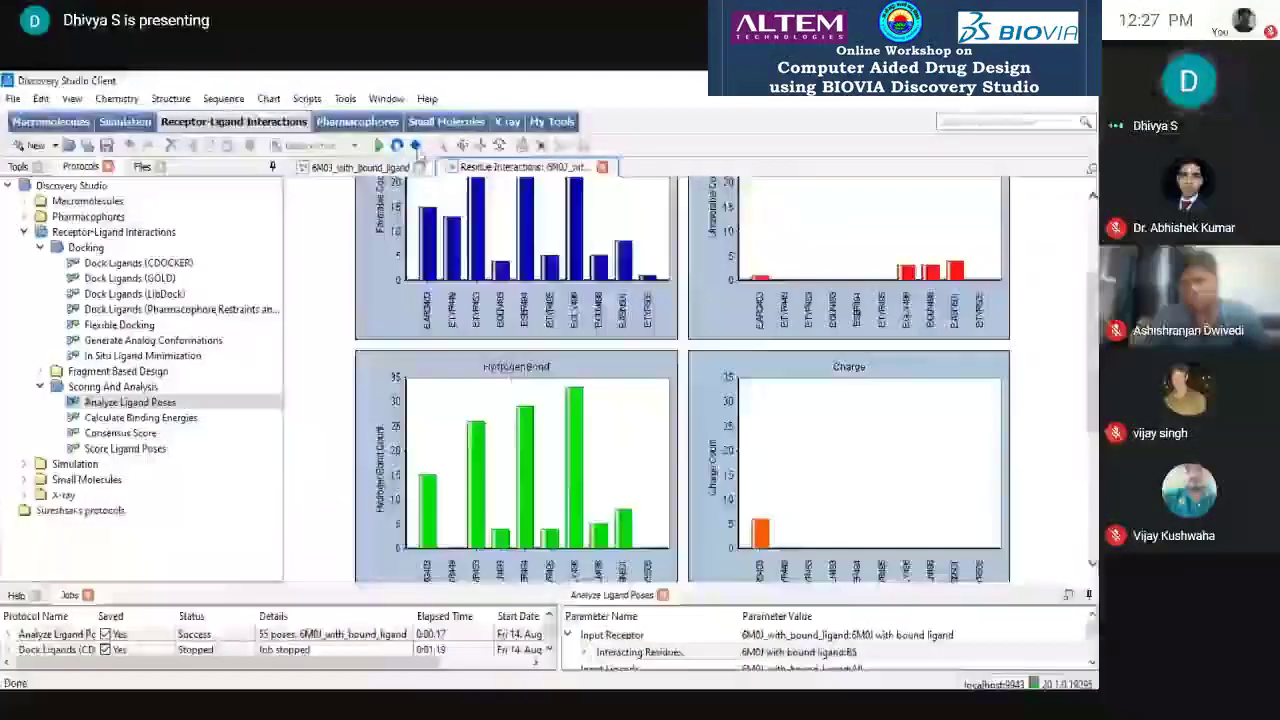
{"action": "left_click", "coordinate": [602, 167]}
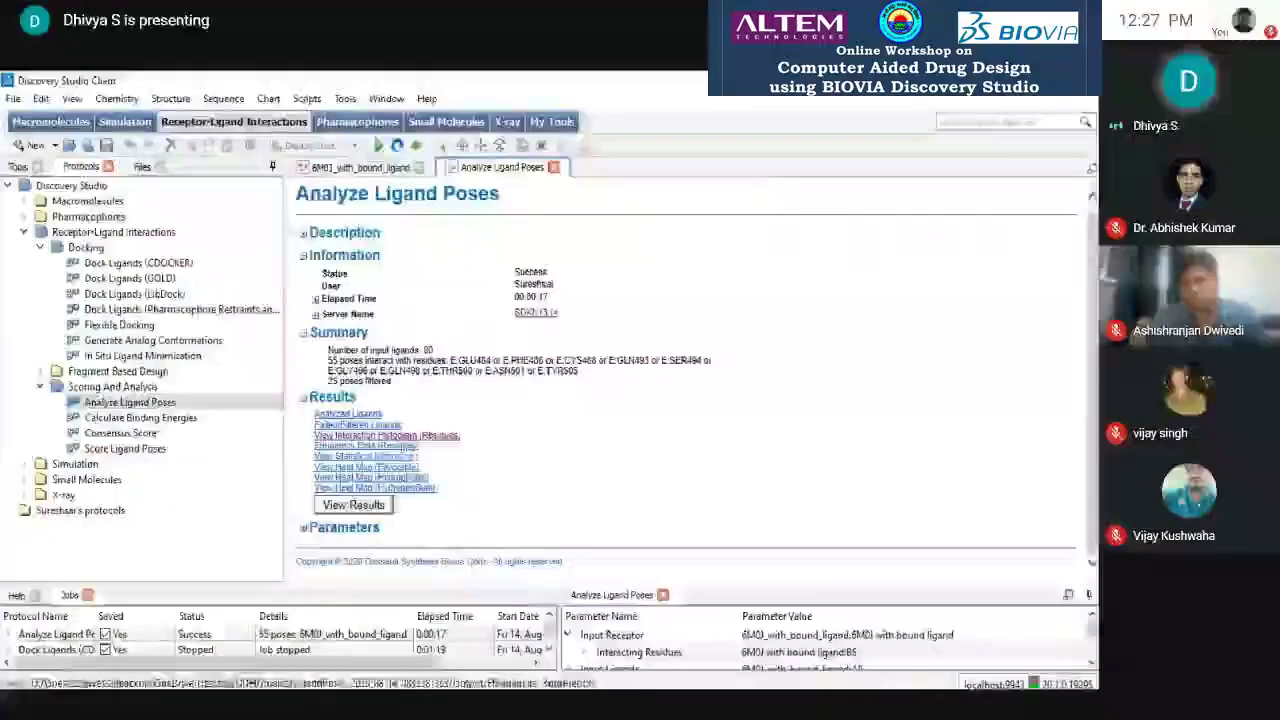
{"action": "left_click", "coordinate": [405, 447]}
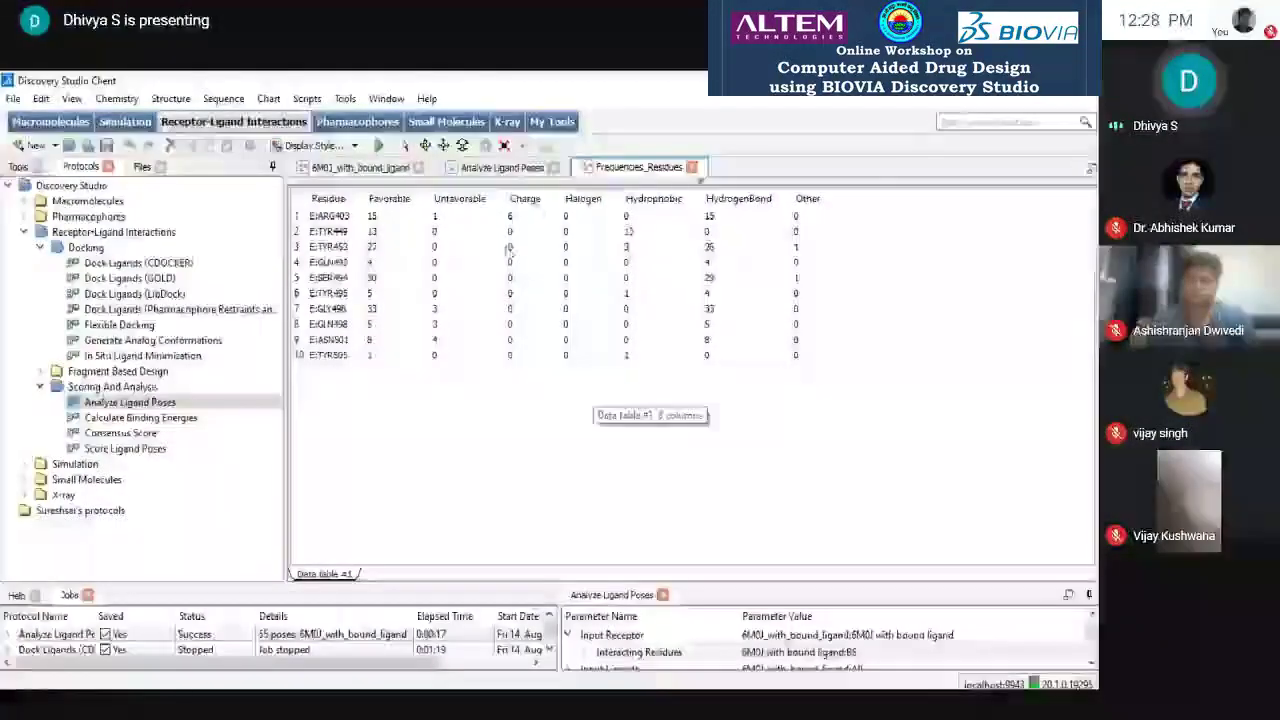
{"action": "left_click", "coordinate": [691, 167]}
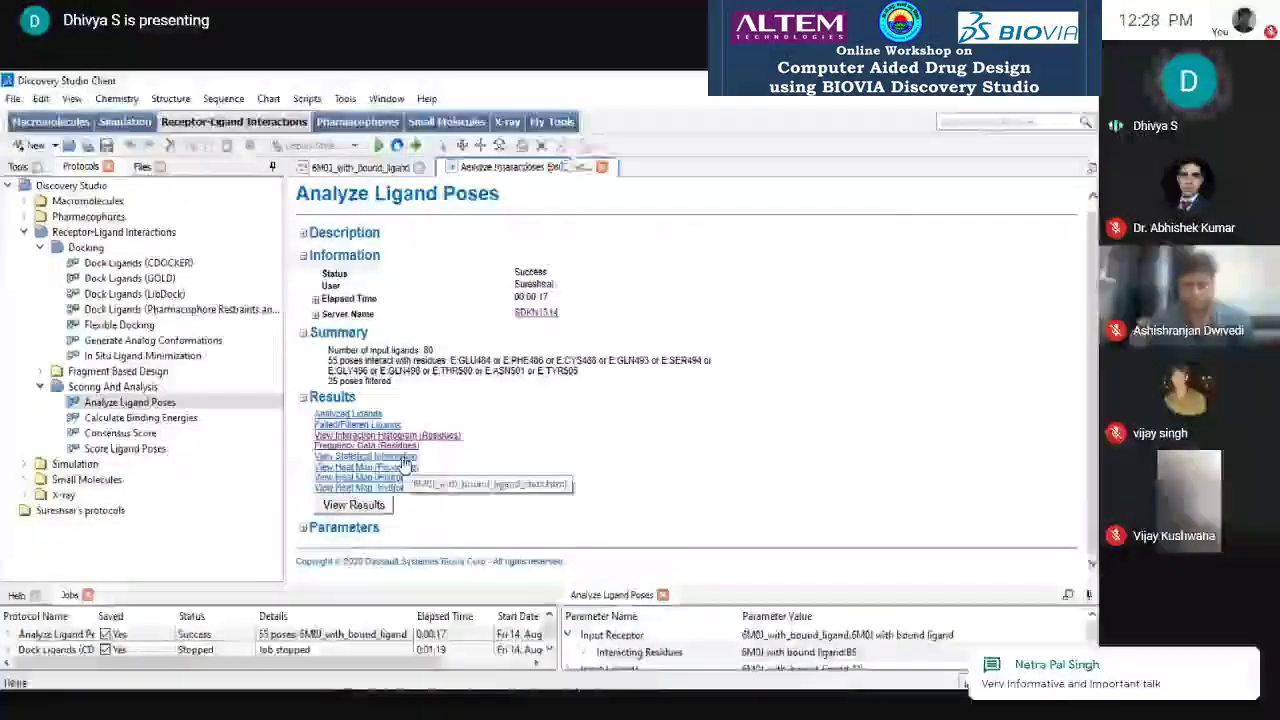
- Examine the Statistical Residue Analysis tables and residue count charts, then return to the Analyze Ligand Poses report
{"action": "left_click", "coordinate": [405, 466]}
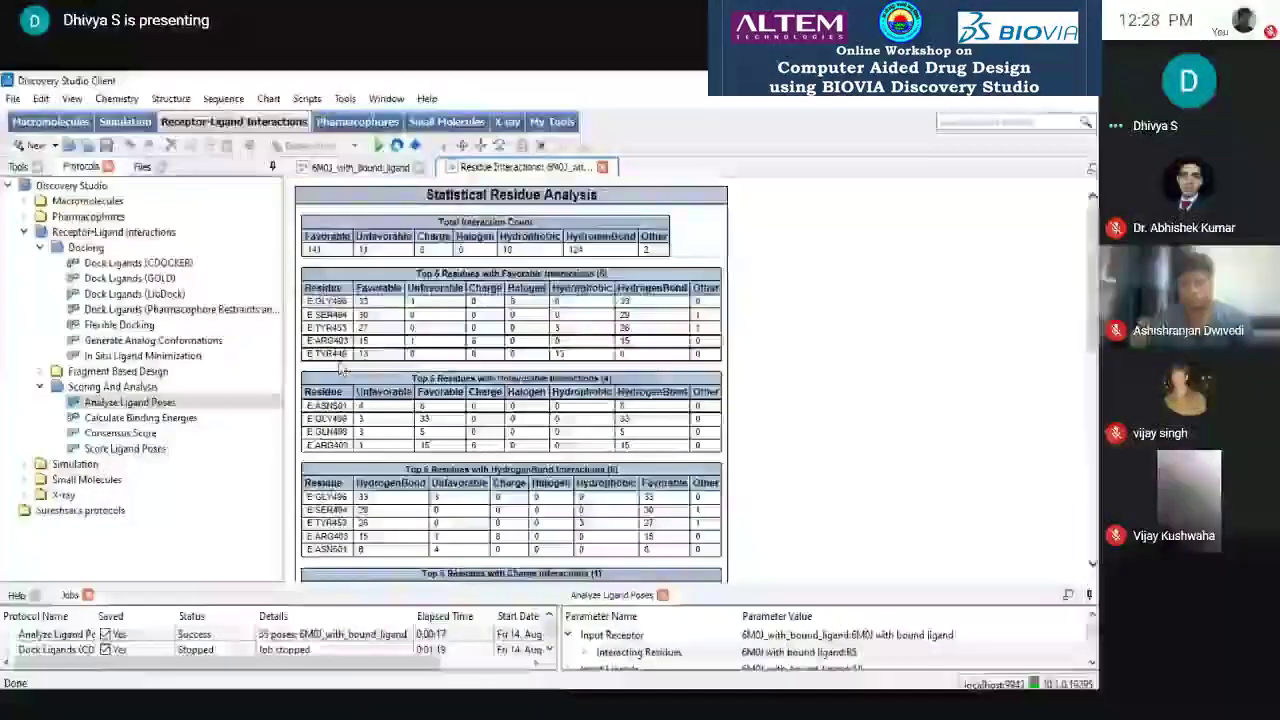
{"action": "scroll", "coordinate": [340, 370], "scroll_direction": "down", "scroll_amount": 1}
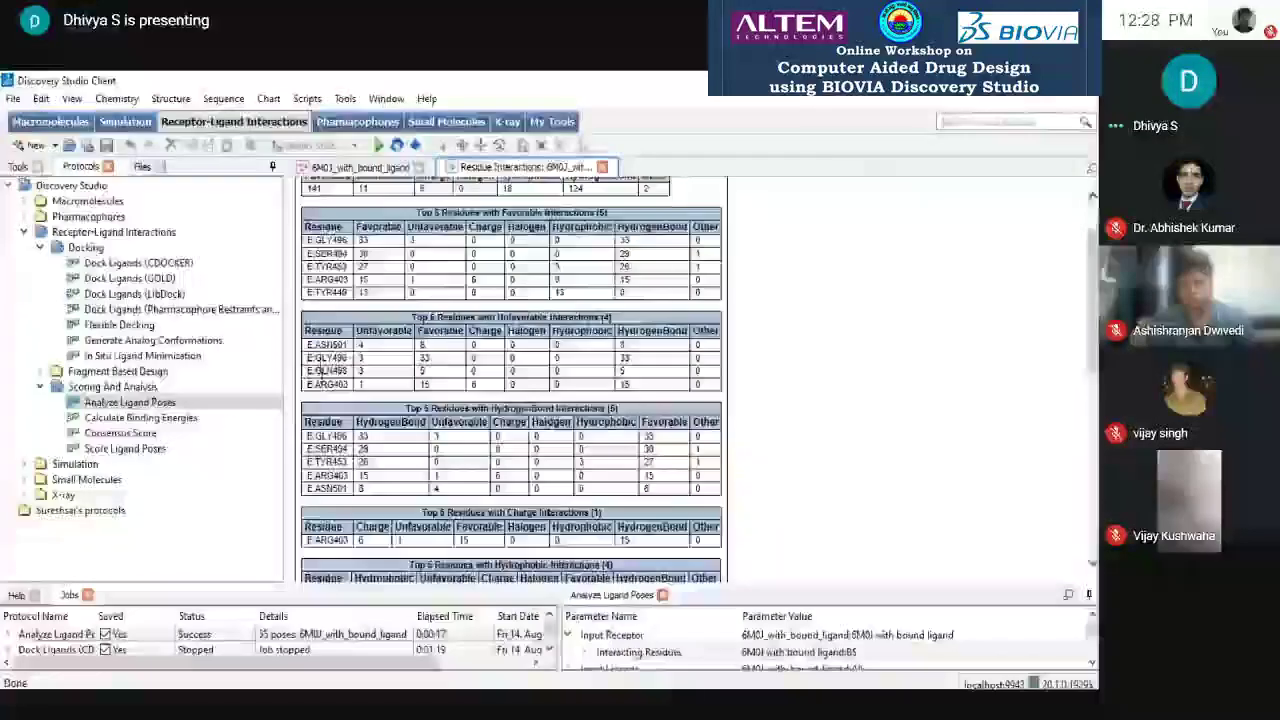
{"action": "scroll", "coordinate": [311, 371], "scroll_direction": "down", "scroll_amount": 1}
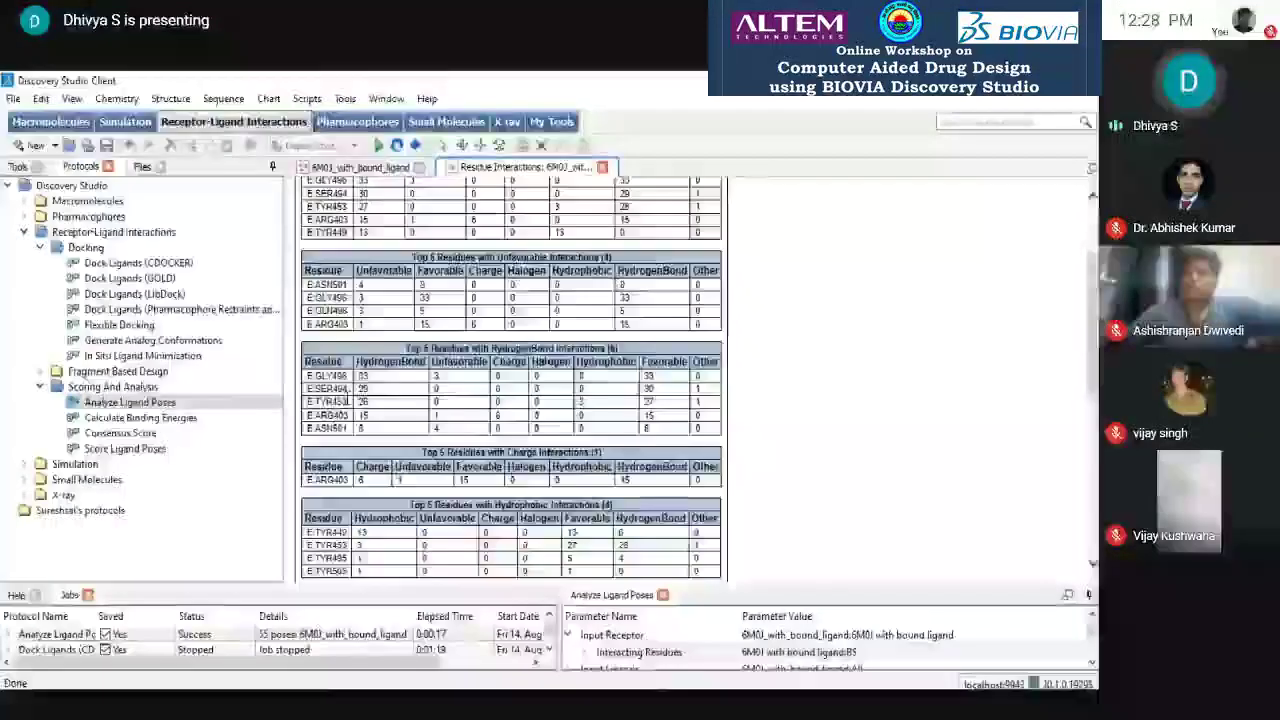
{"action": "scroll", "coordinate": [349, 405], "scroll_direction": "down", "scroll_amount": 2}
{"action": "scroll", "coordinate": [347, 405], "scroll_direction": "down", "scroll_amount": 1}
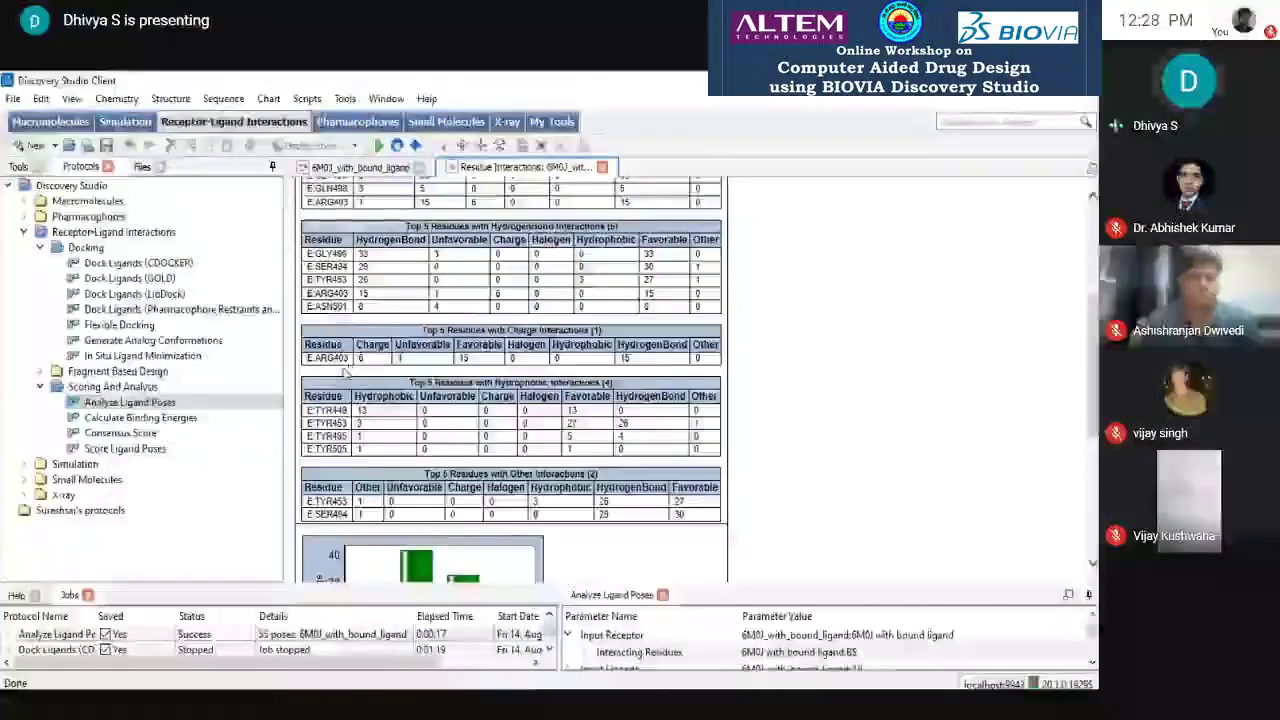
{"action": "scroll", "coordinate": [390, 392], "scroll_direction": "down", "scroll_amount": 1}
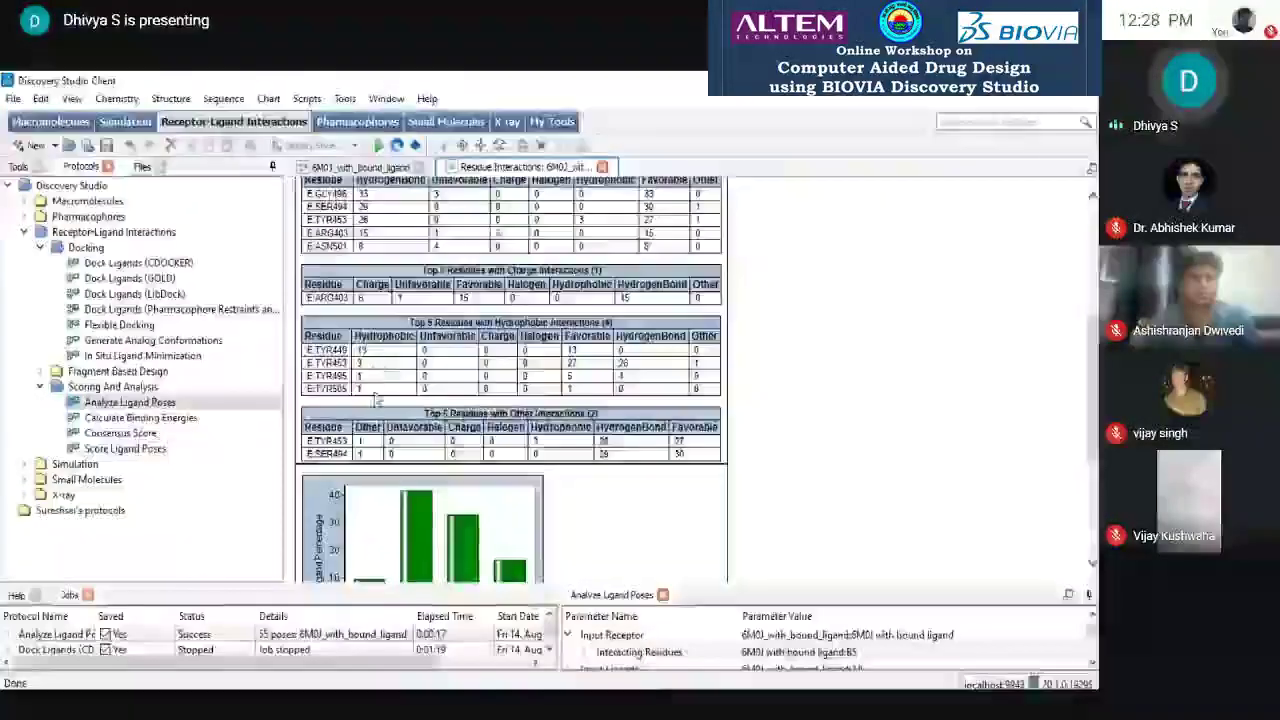
{"action": "scroll", "coordinate": [445, 510], "scroll_direction": "down", "scroll_amount": 2}
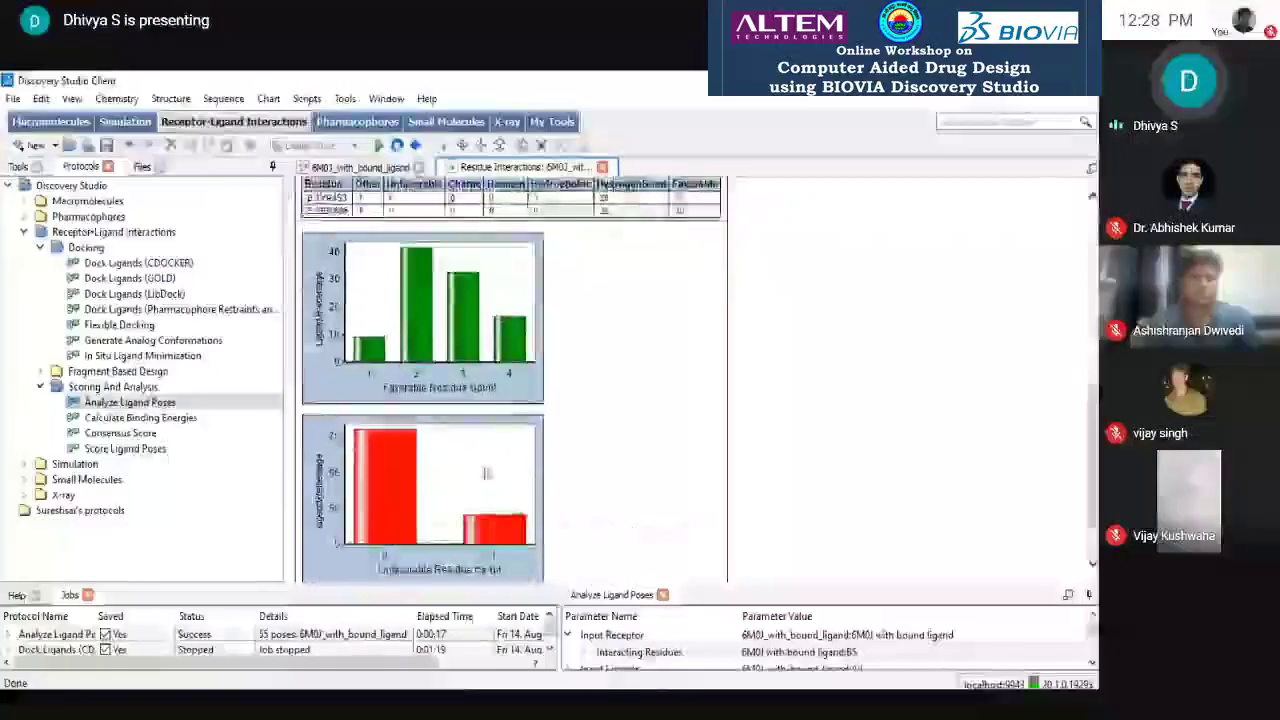
{"action": "scroll", "coordinate": [465, 470], "scroll_direction": "up", "scroll_amount": 3}
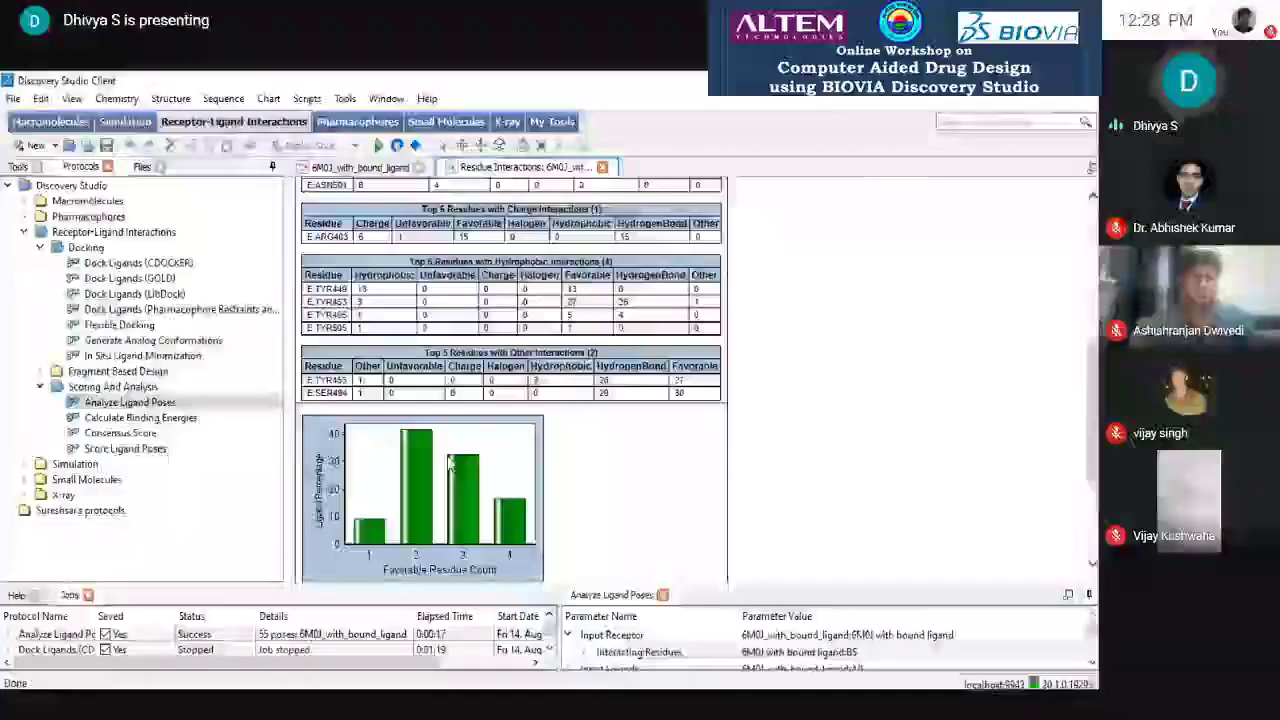
{"action": "left_click", "coordinate": [418, 148]}
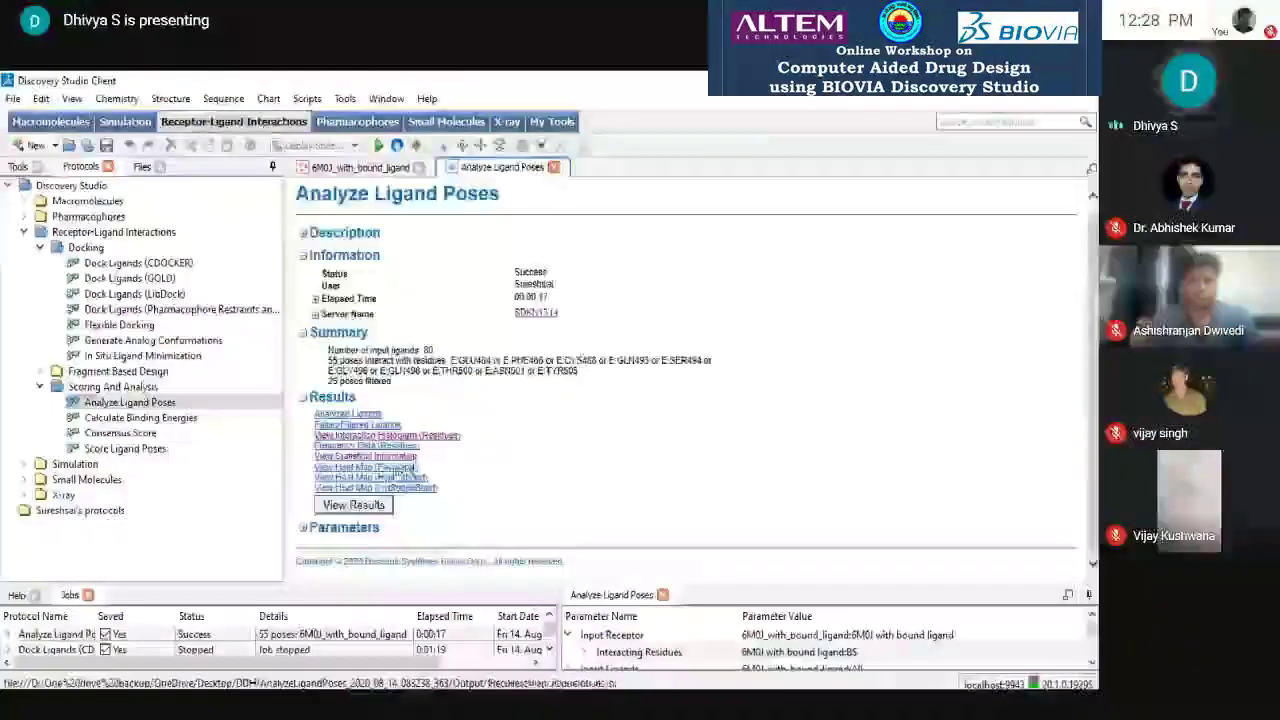
- Open the Favorable heat map and inspect its linked pose table, highlighting the pose in row 13
{"action": "left_click", "coordinate": [393, 468]}
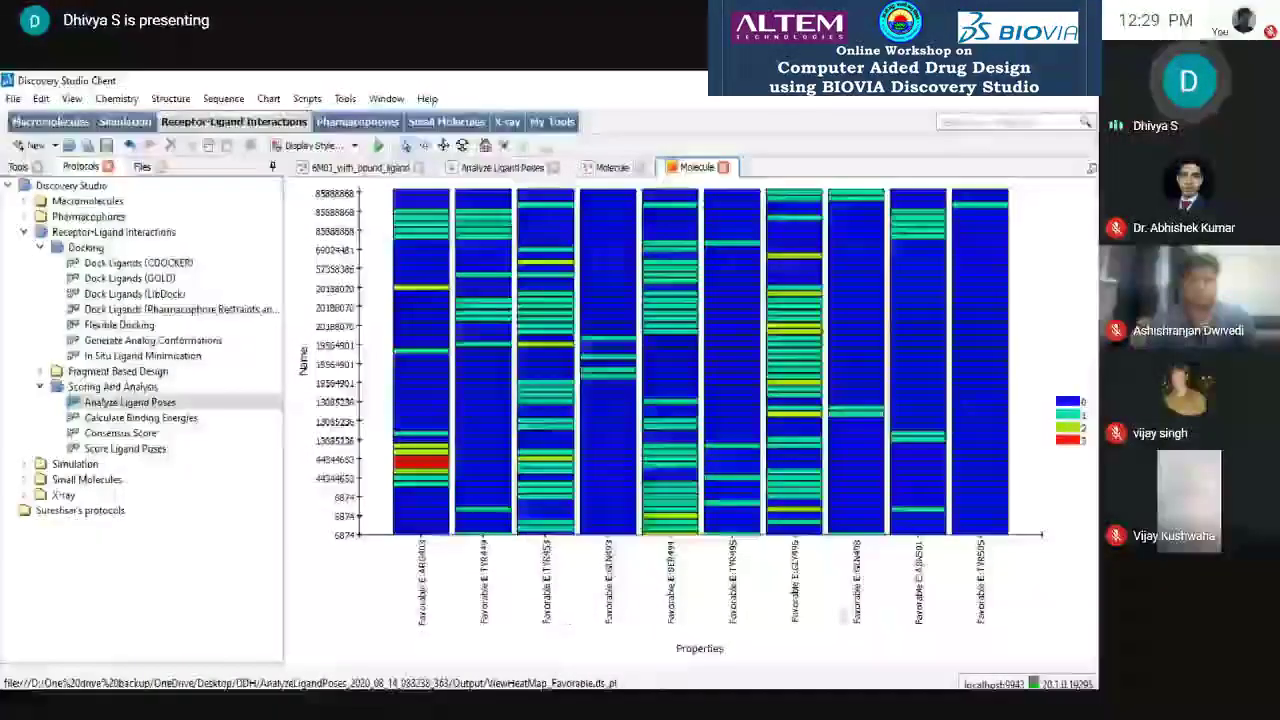
{"action": "mouse_move", "coordinate": [433, 472]}
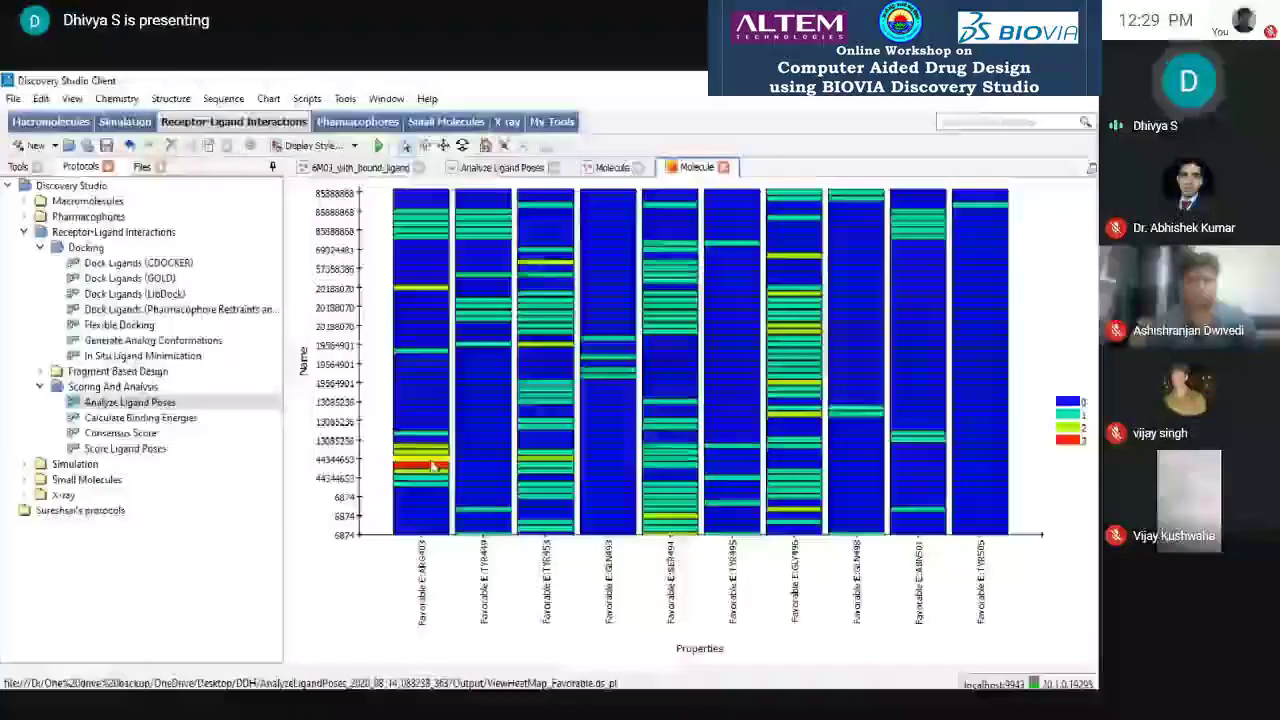
{"action": "left_click", "coordinate": [612, 167]}
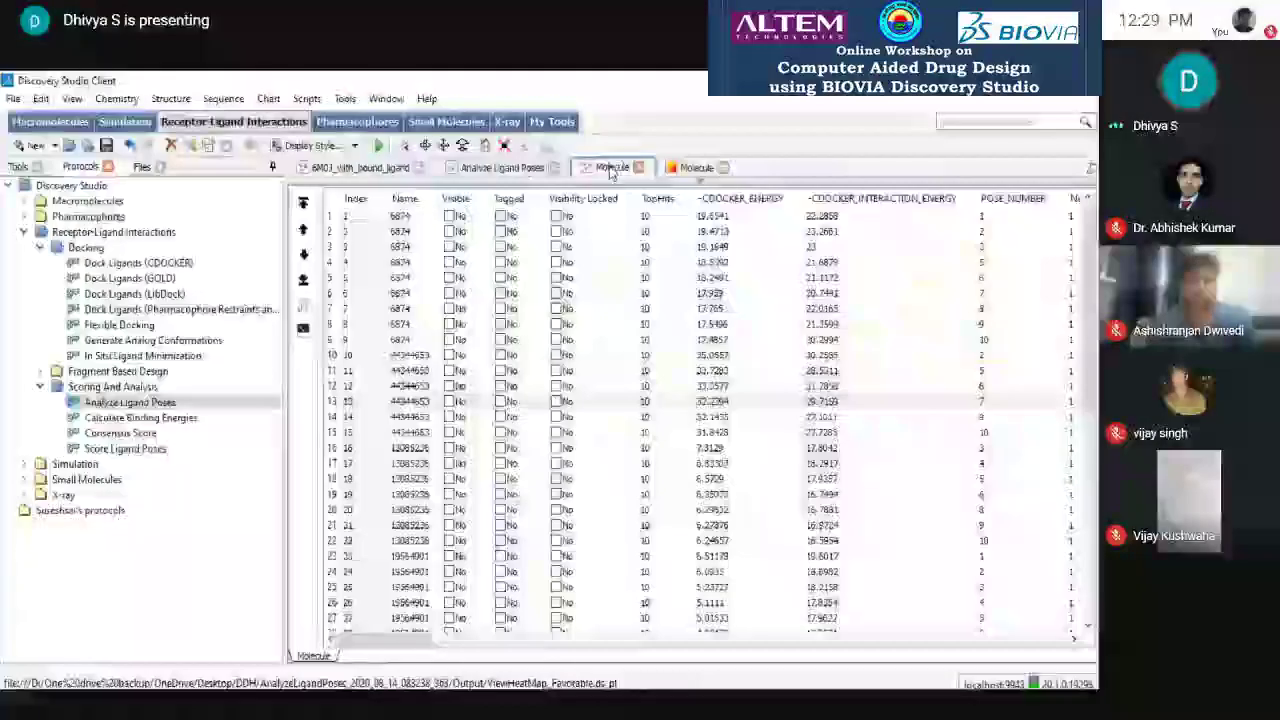
{"action": "left_click", "coordinate": [910, 358]}
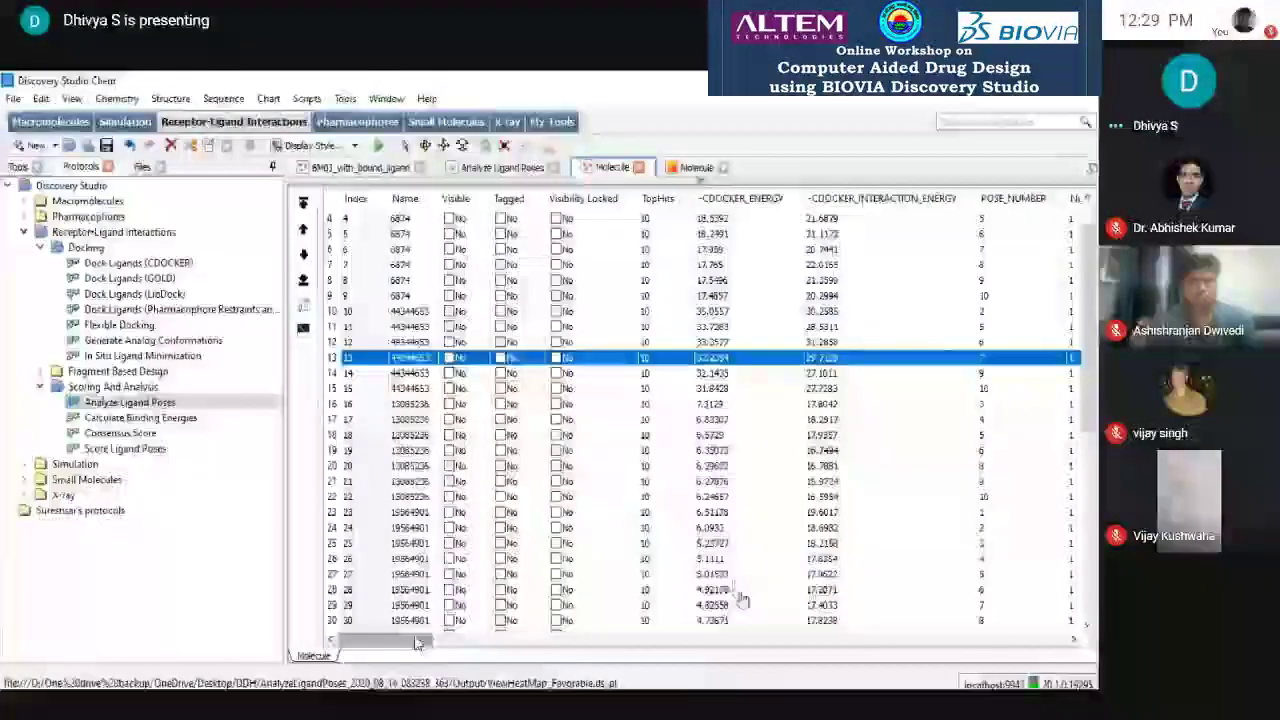
{"action": "scroll", "coordinate": [703, 641], "scroll_direction": "down", "scroll_amount": 2}
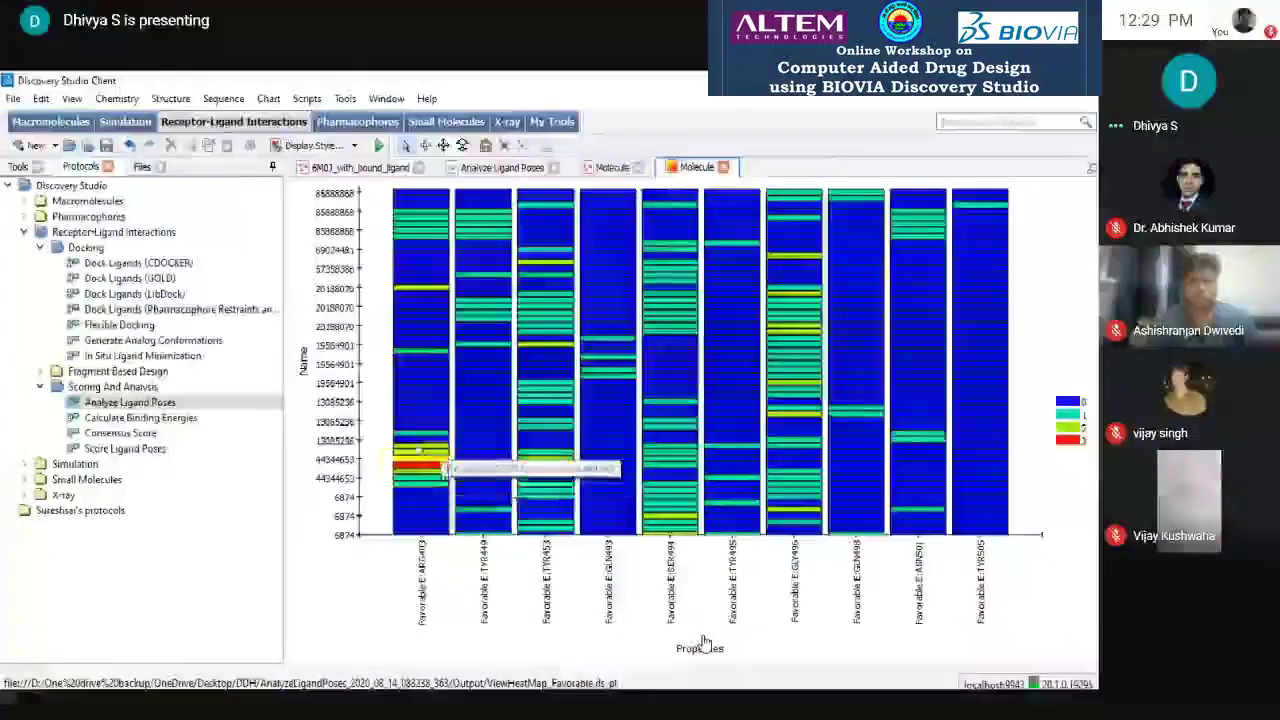
- Select the ARG403 heat map cells around ligand 44344653 and copy the corresponding poses into a new molecule window
{"action": "left_click", "coordinate": [398, 452]}
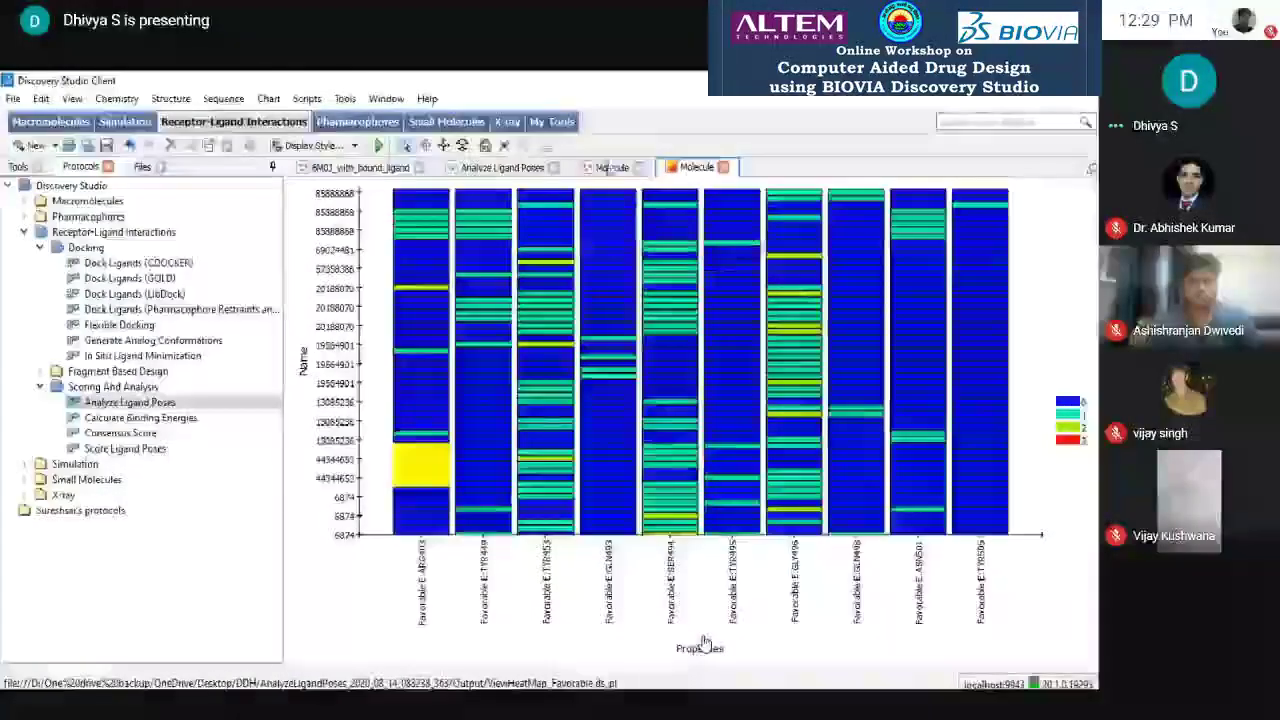
{"action": "key", "text": "ctrl+shift+Tab"}
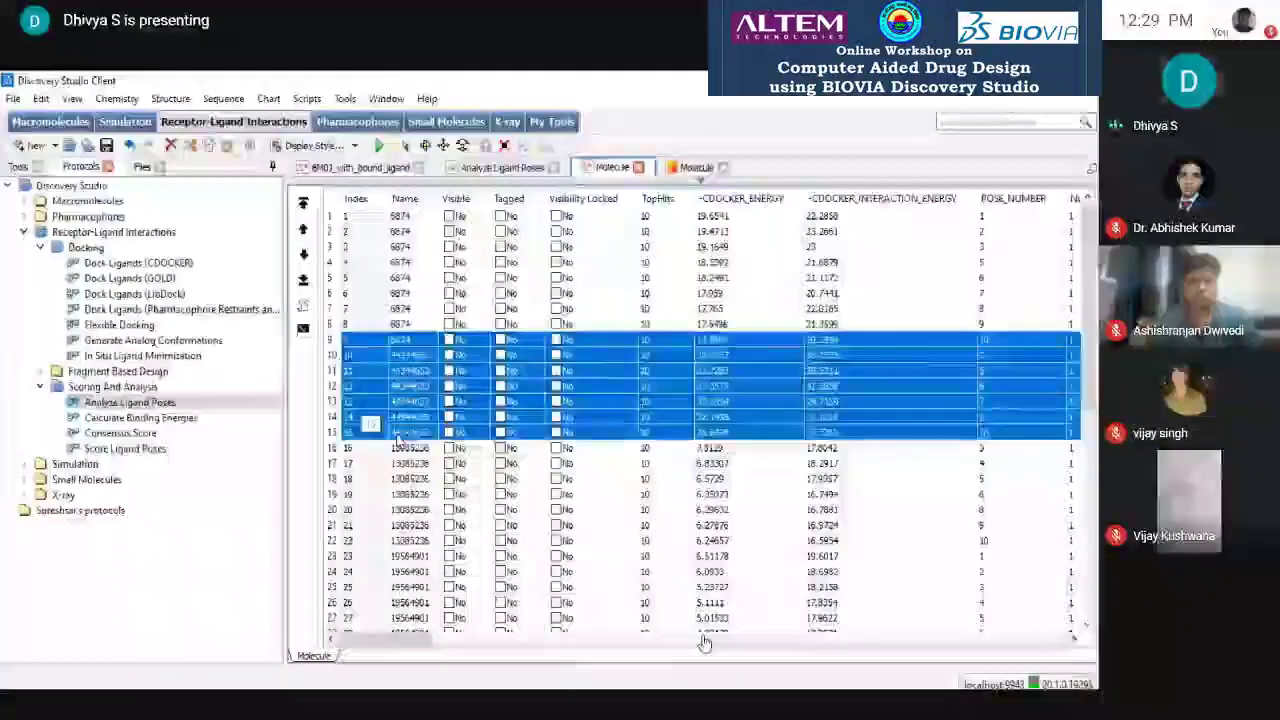
{"action": "left_click", "coordinate": [13, 98]}
{"action": "mouse_move", "coordinate": [40, 120]}
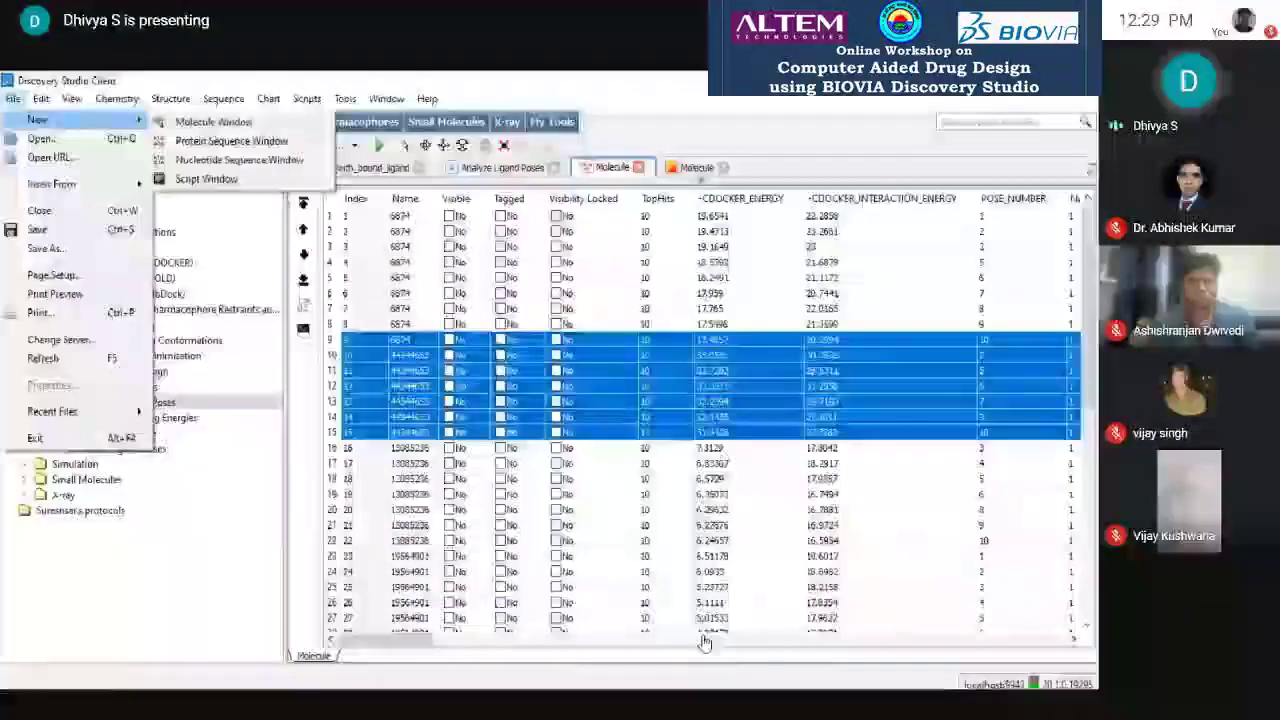
{"action": "left_click", "coordinate": [214, 120]}
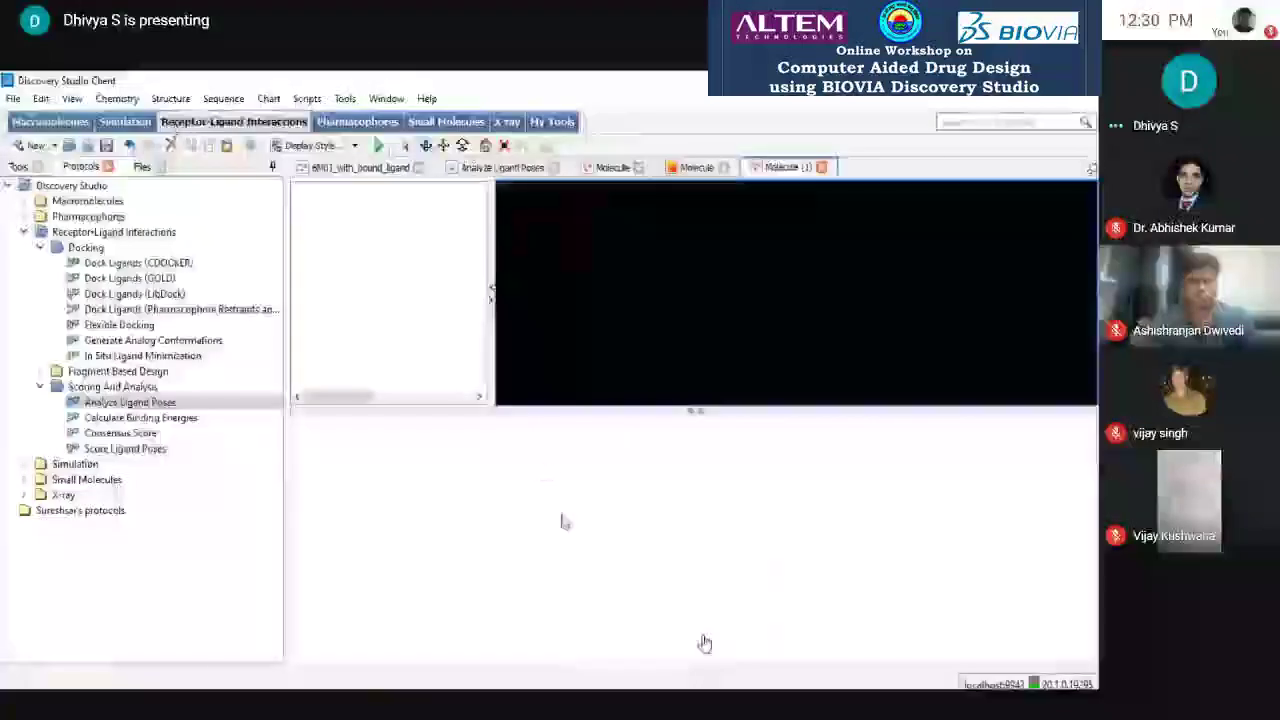
{"action": "right_click", "coordinate": [562, 521]}
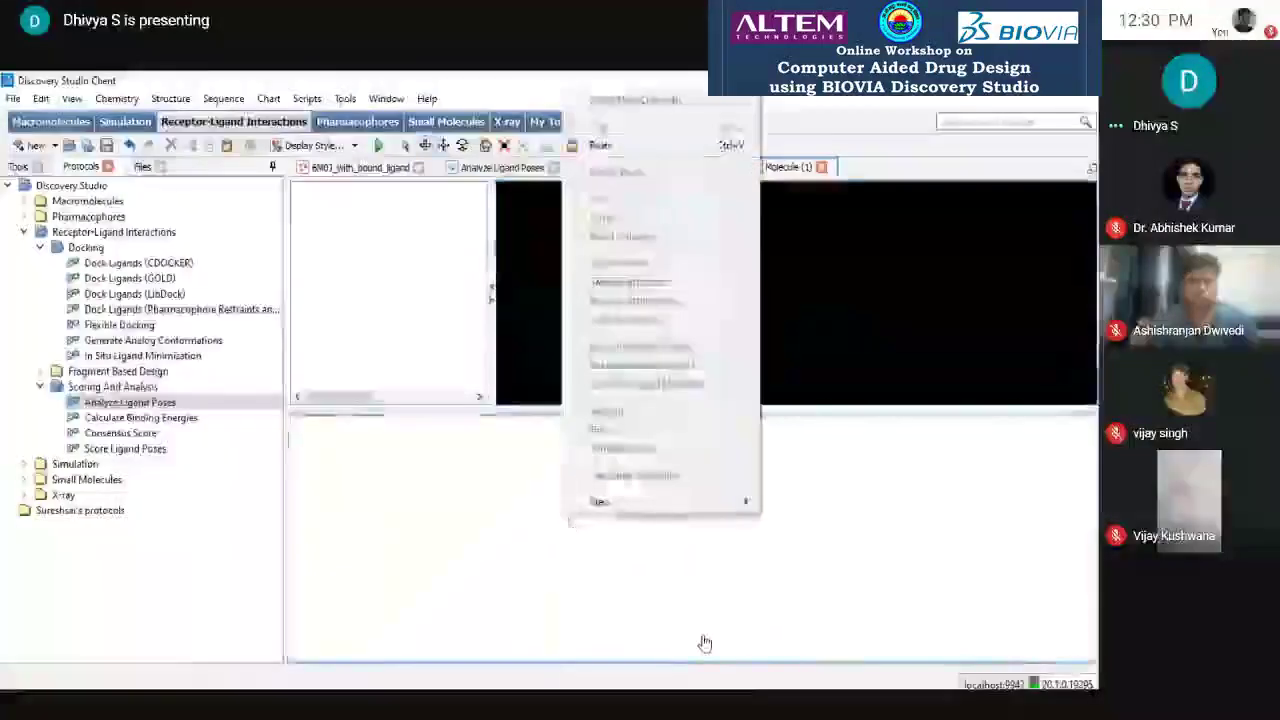
{"action": "left_click", "coordinate": [620, 148]}
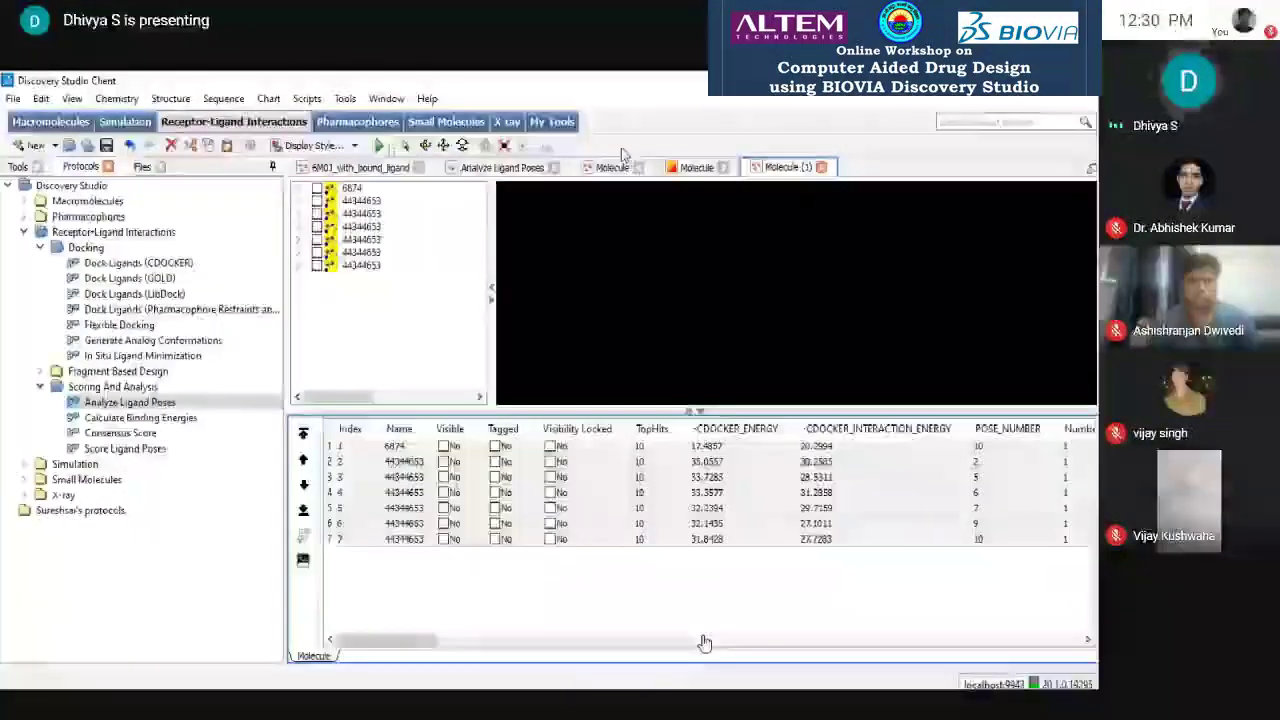
- Copy the 6M0J with bound ligand receptor and paste it into the new molecule window with the selected poses
{"action": "right_click", "coordinate": [490, 180]}
{"action": "left_click", "coordinate": [520, 214]}
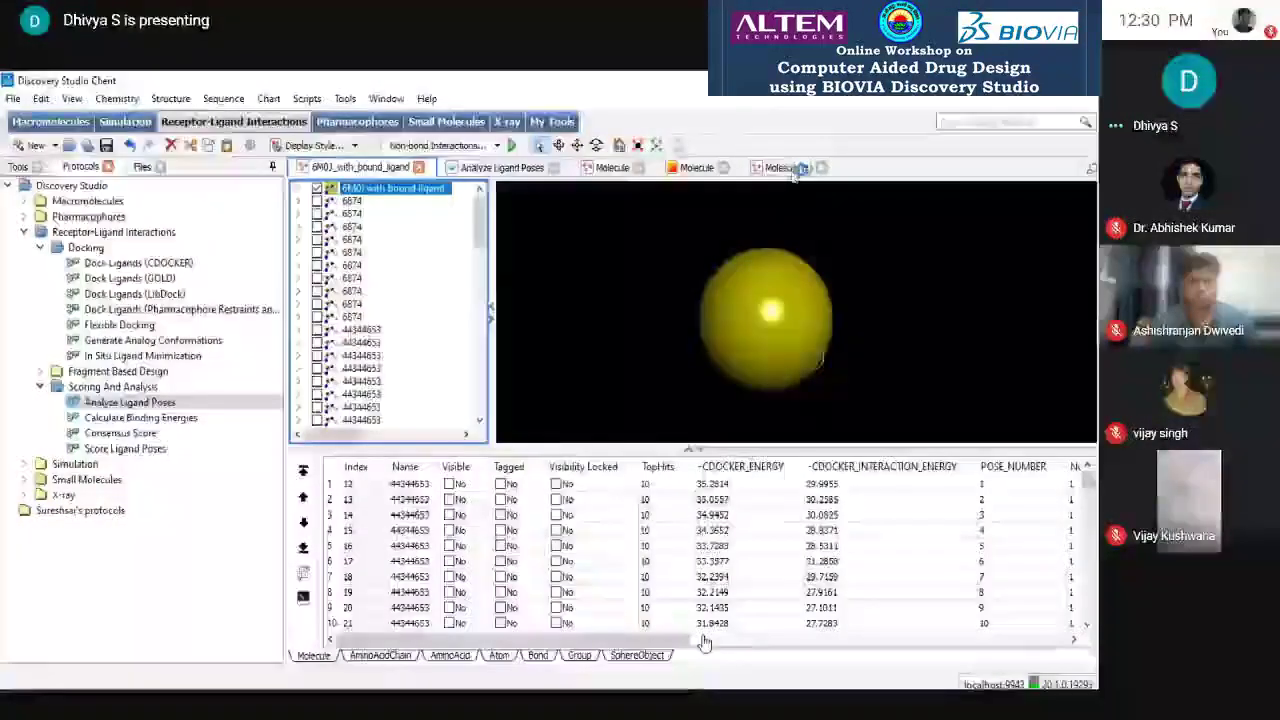
{"action": "left_click", "coordinate": [785, 168]}
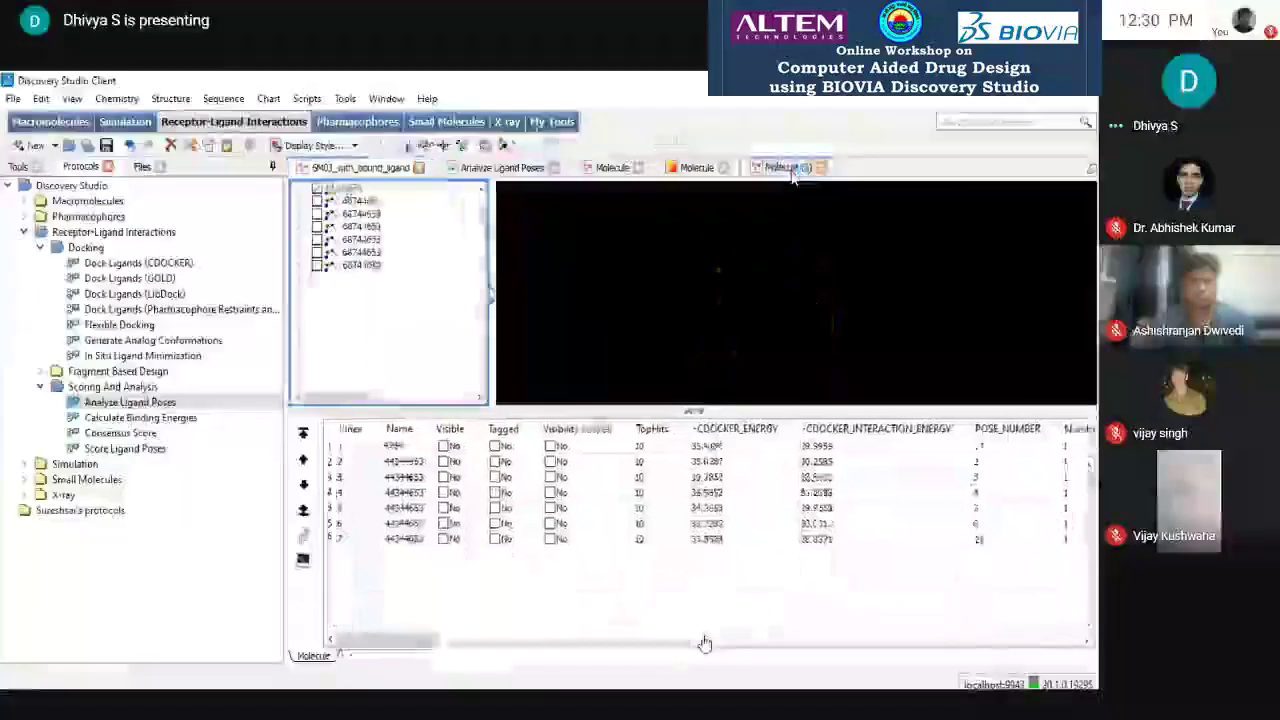
{"action": "right_click", "coordinate": [444, 331]}
{"action": "left_click", "coordinate": [480, 377]}
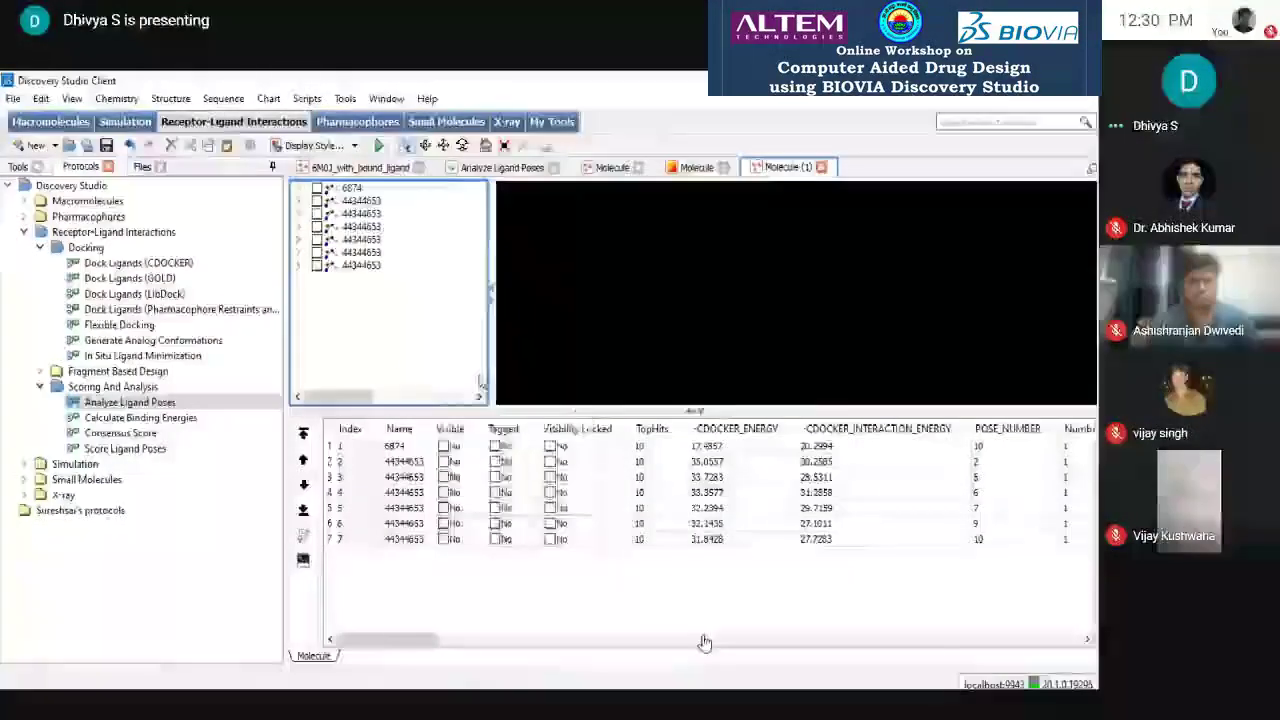
- Close the Favorable heat map and its linked pose table without saving
{"action": "left_click", "coordinate": [600, 168]}
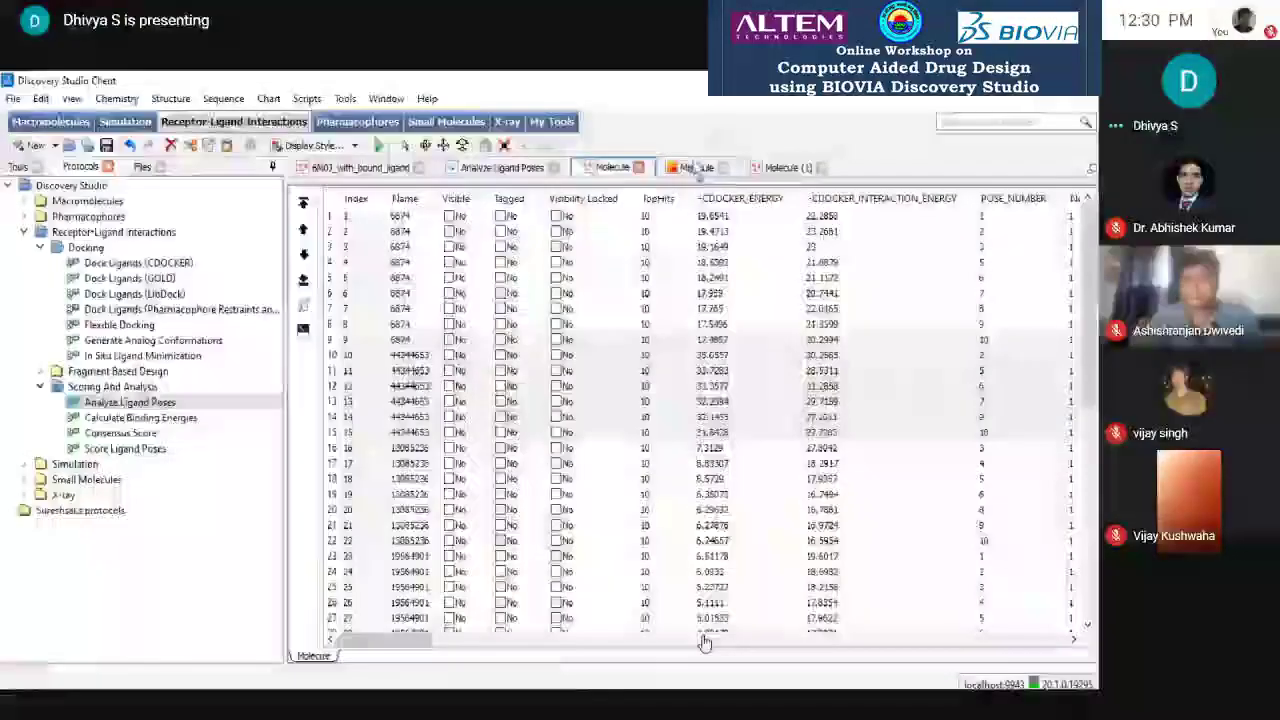
{"action": "left_click", "coordinate": [698, 168]}
{"action": "key", "text": "ctrl+w"}
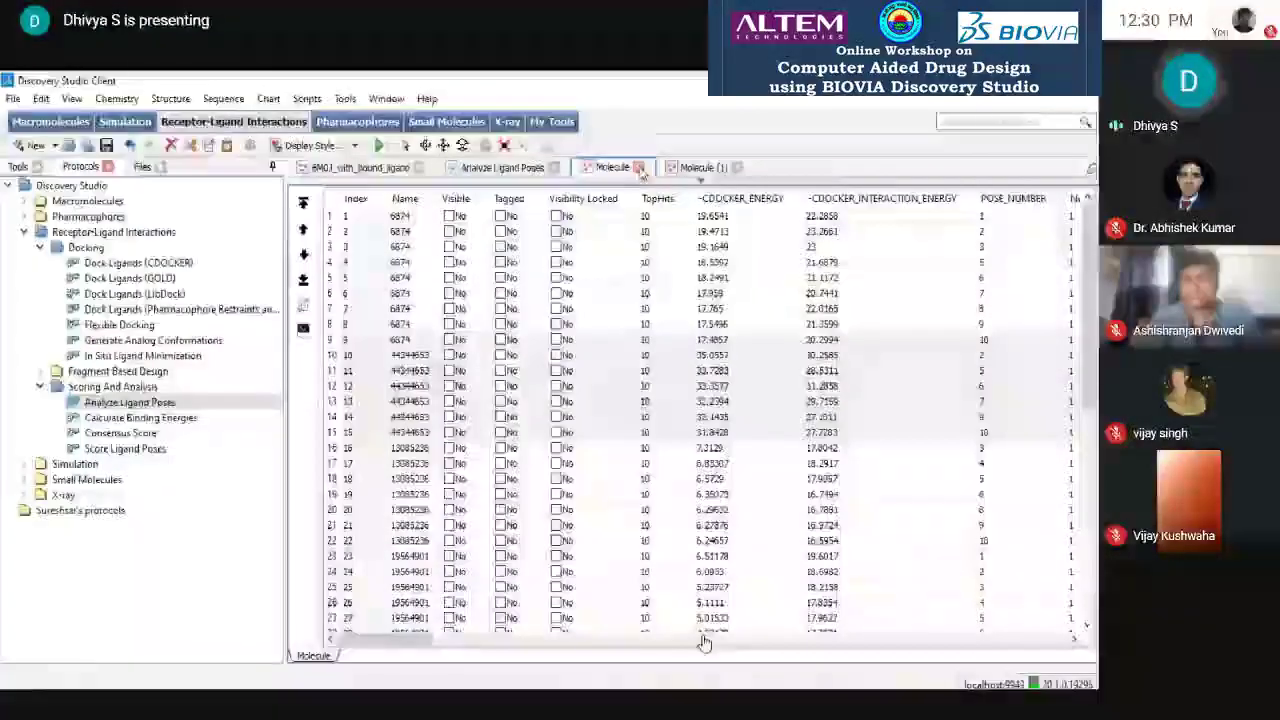
{"action": "key", "text": "ctrl+w"}
{"action": "key", "text": "n"}
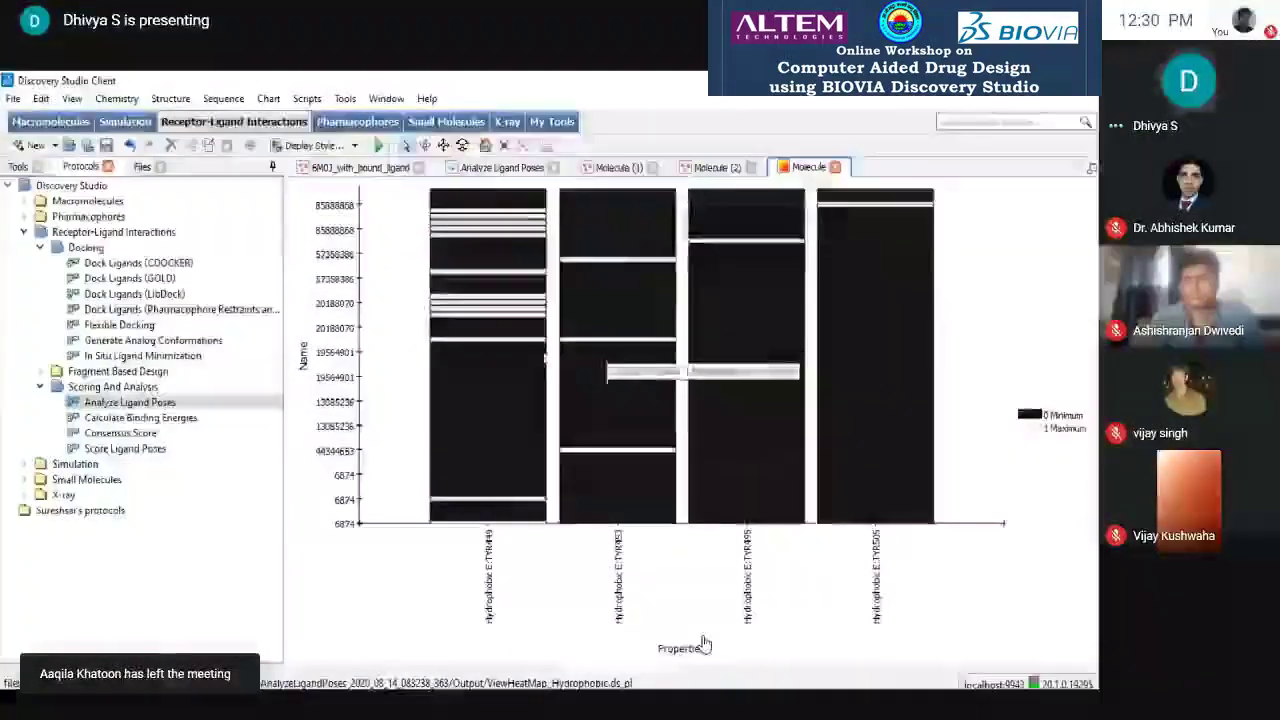
- Select the TYR453 cells between ligands 20188070 and 57358386 in the Hydrophobic heat map, inspect the linked poses, and close the heat map without saving
{"action": "left_click", "coordinate": [579, 290]}
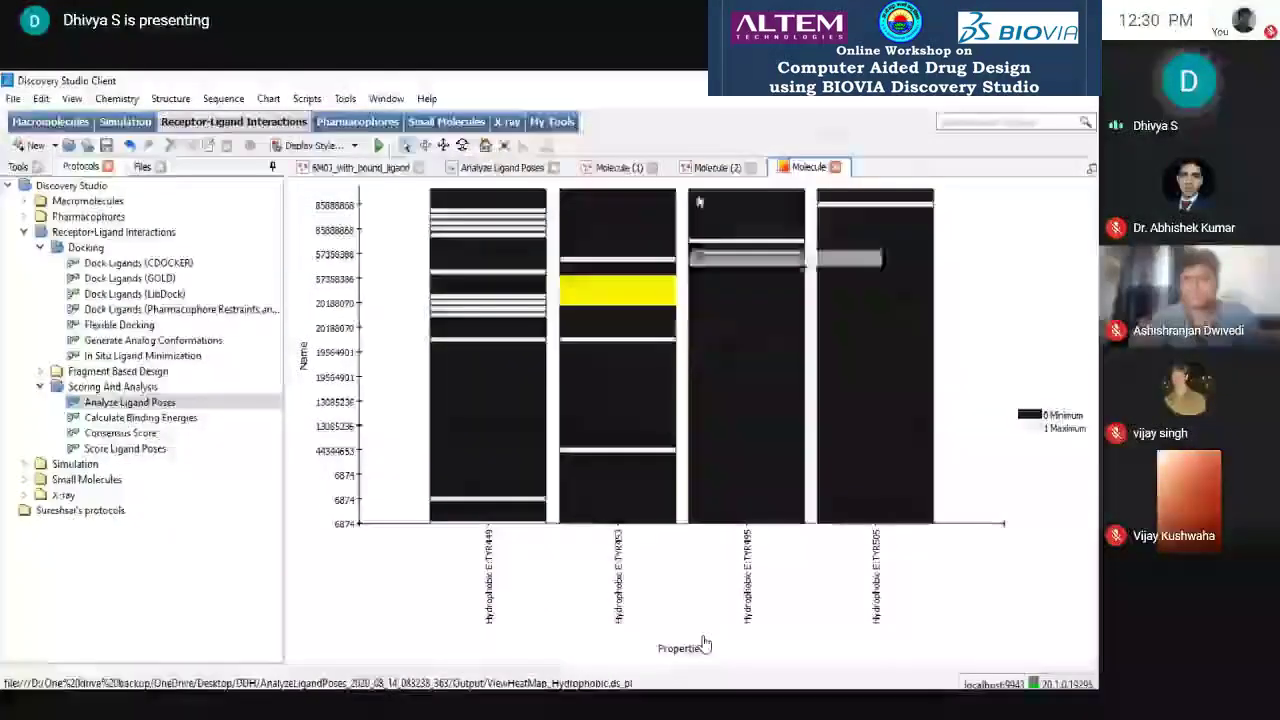
{"action": "left_click", "coordinate": [711, 167]}
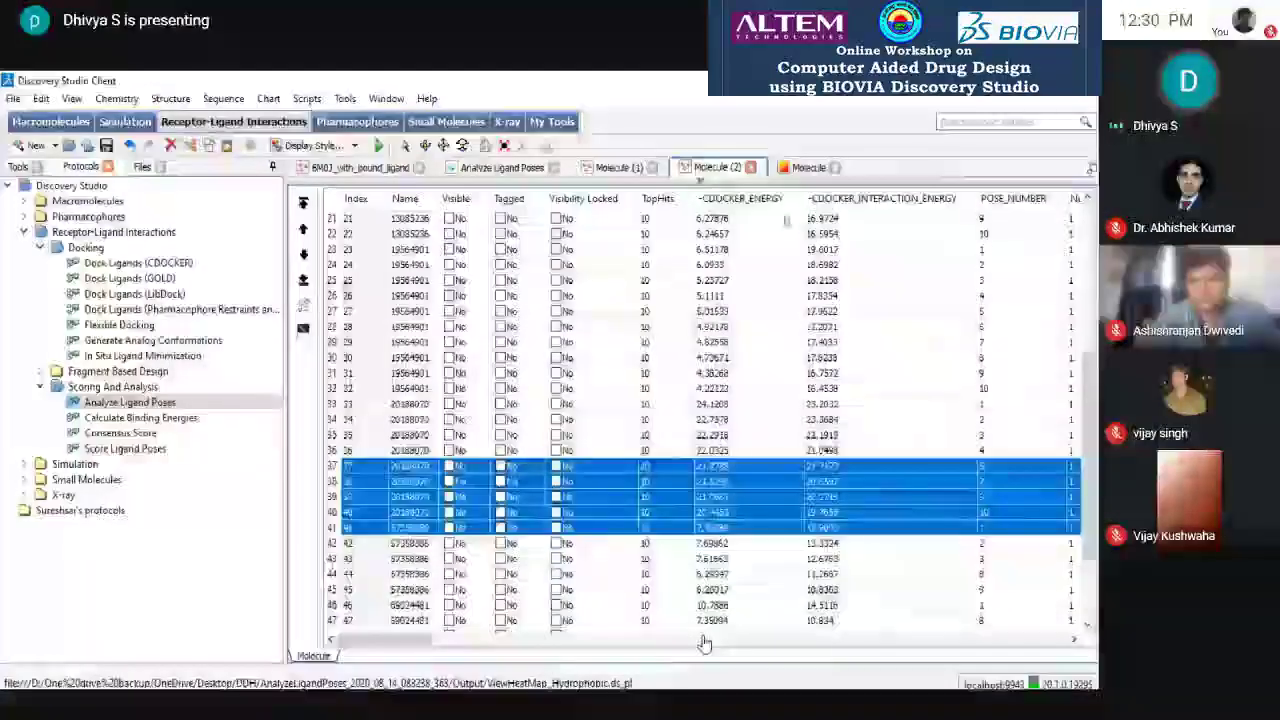
{"action": "left_click", "coordinate": [782, 168]}
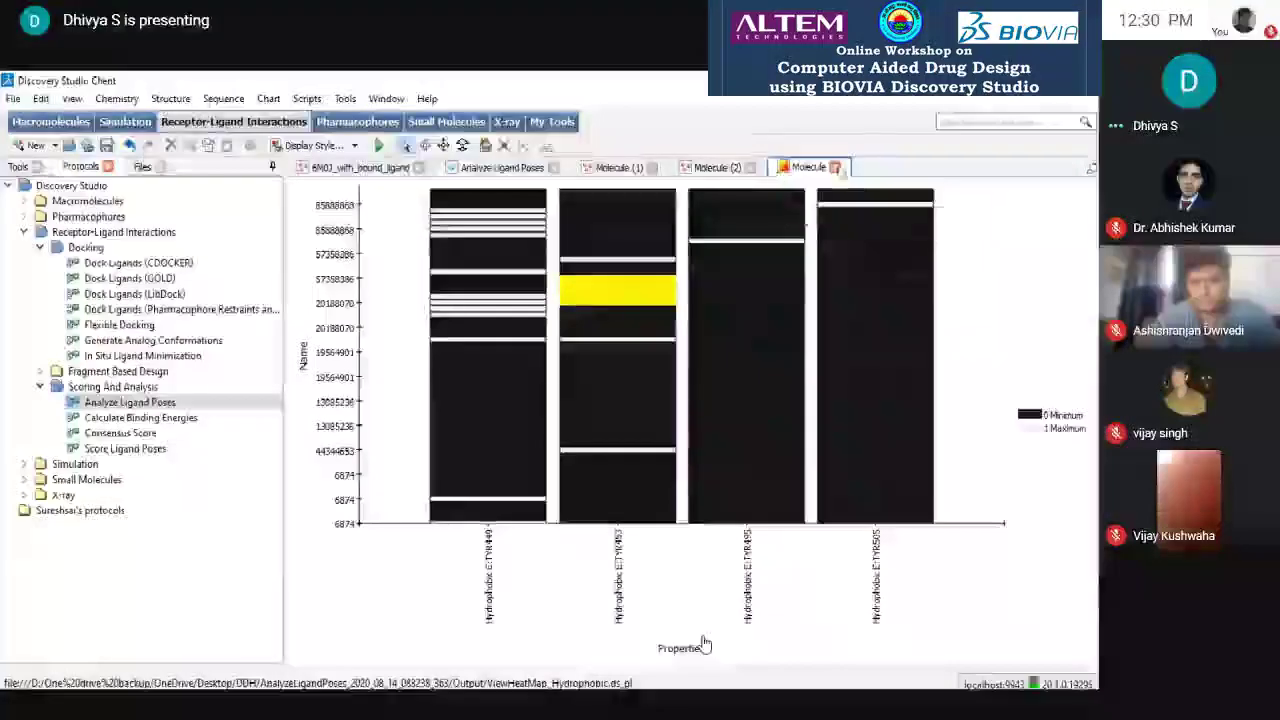
{"action": "left_click", "coordinate": [835, 167]}
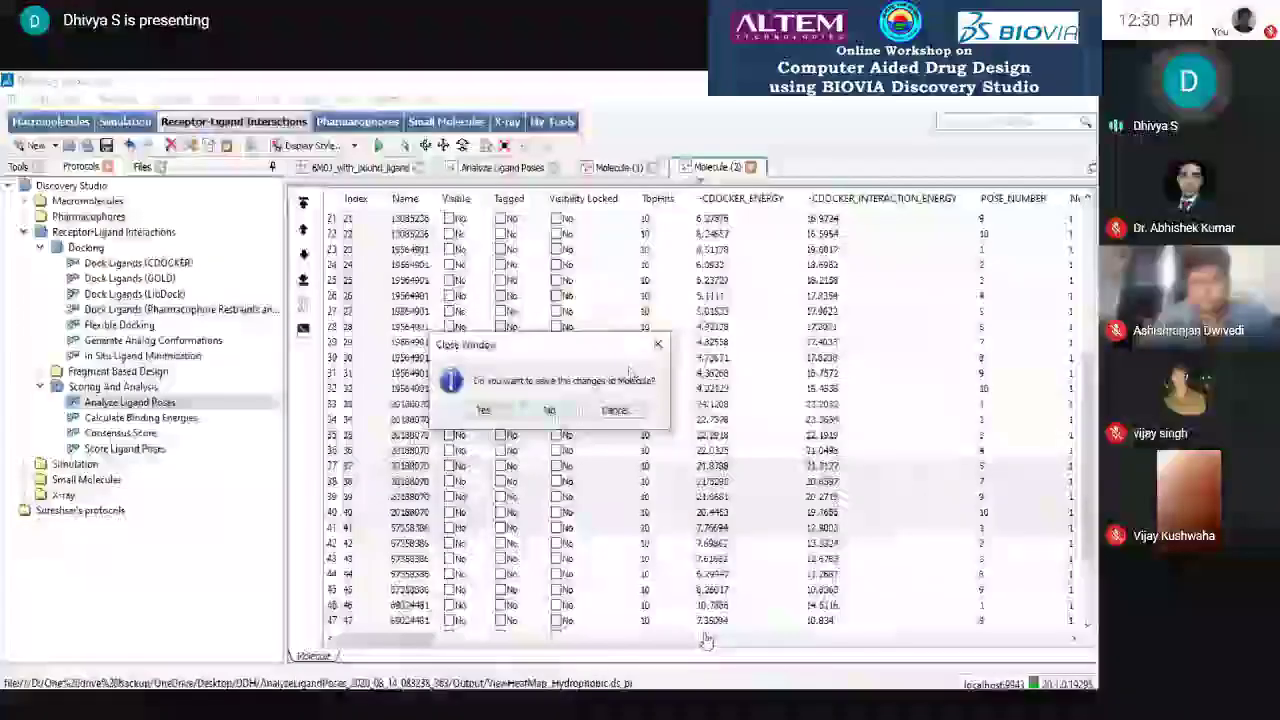
{"action": "left_click", "coordinate": [549, 410]}
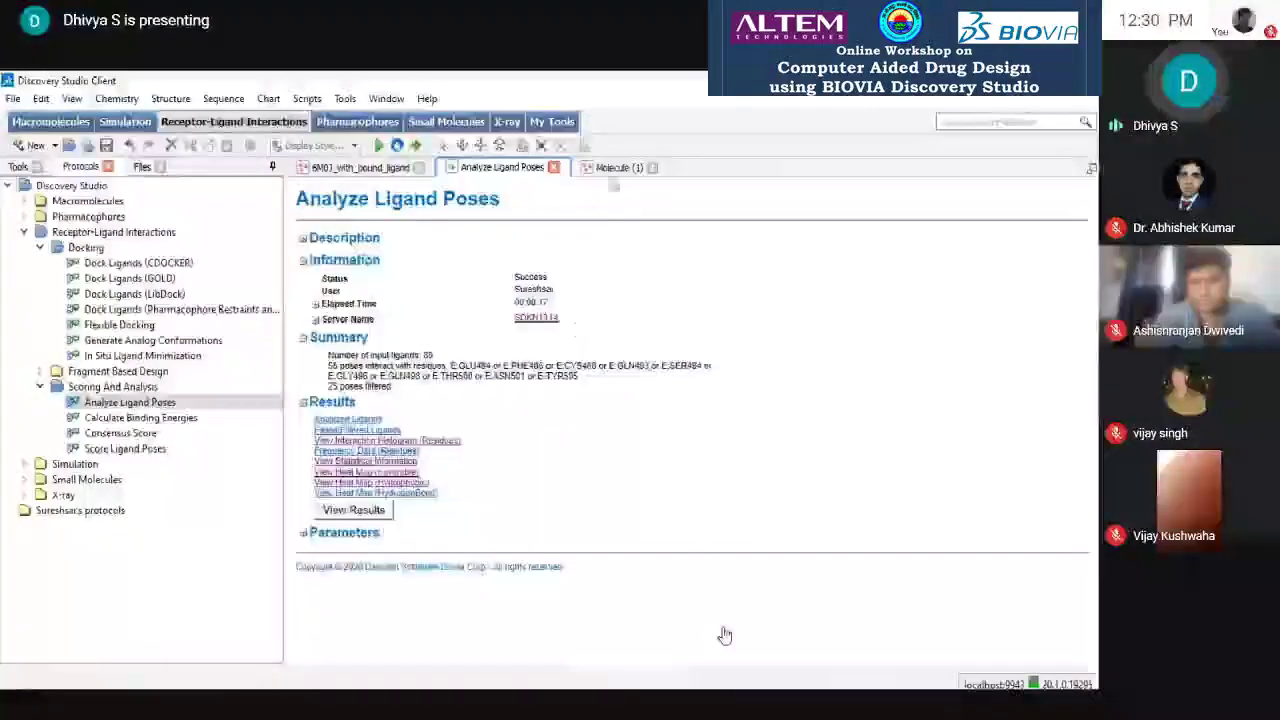
- Inspect the HydrogenBond heat map, and close it and its linked pose table without saving
{"action": "left_click", "coordinate": [616, 167]}
{"action": "left_click", "coordinate": [508, 169]}
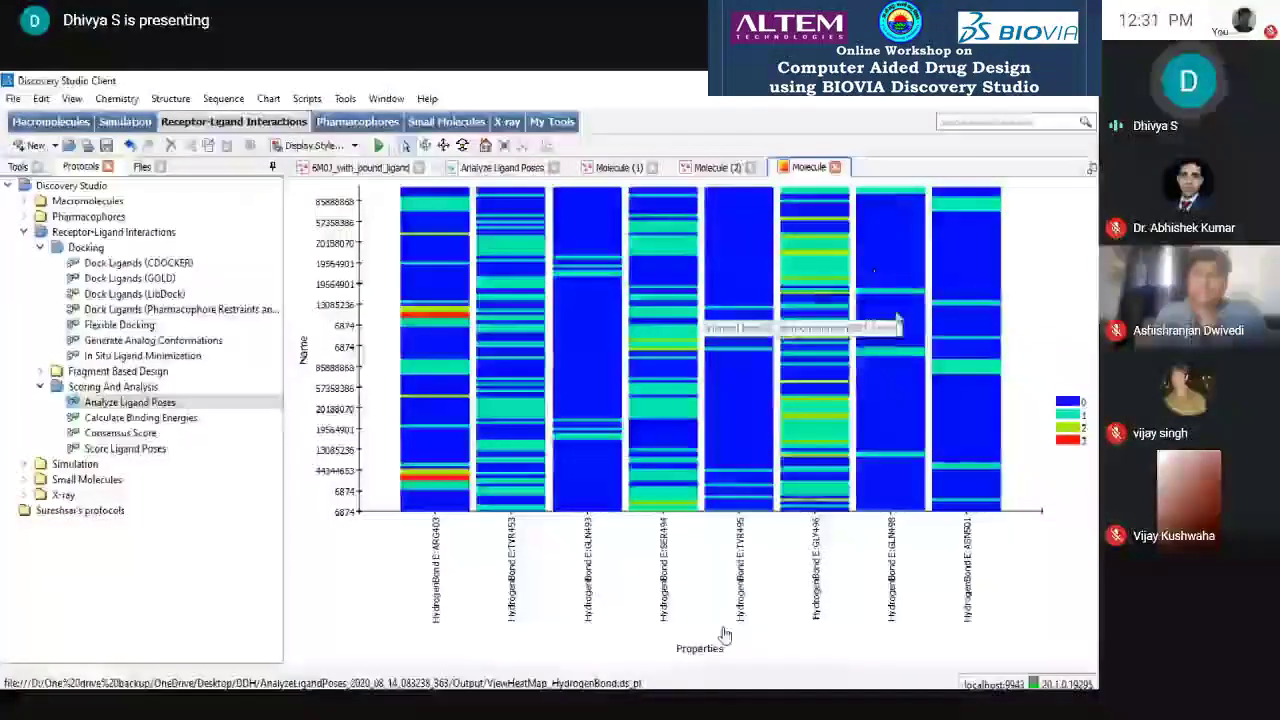
{"action": "left_click", "coordinate": [836, 168]}
{"action": "scroll", "coordinate": [725, 635], "scroll_direction": "down", "scroll_amount": 2}
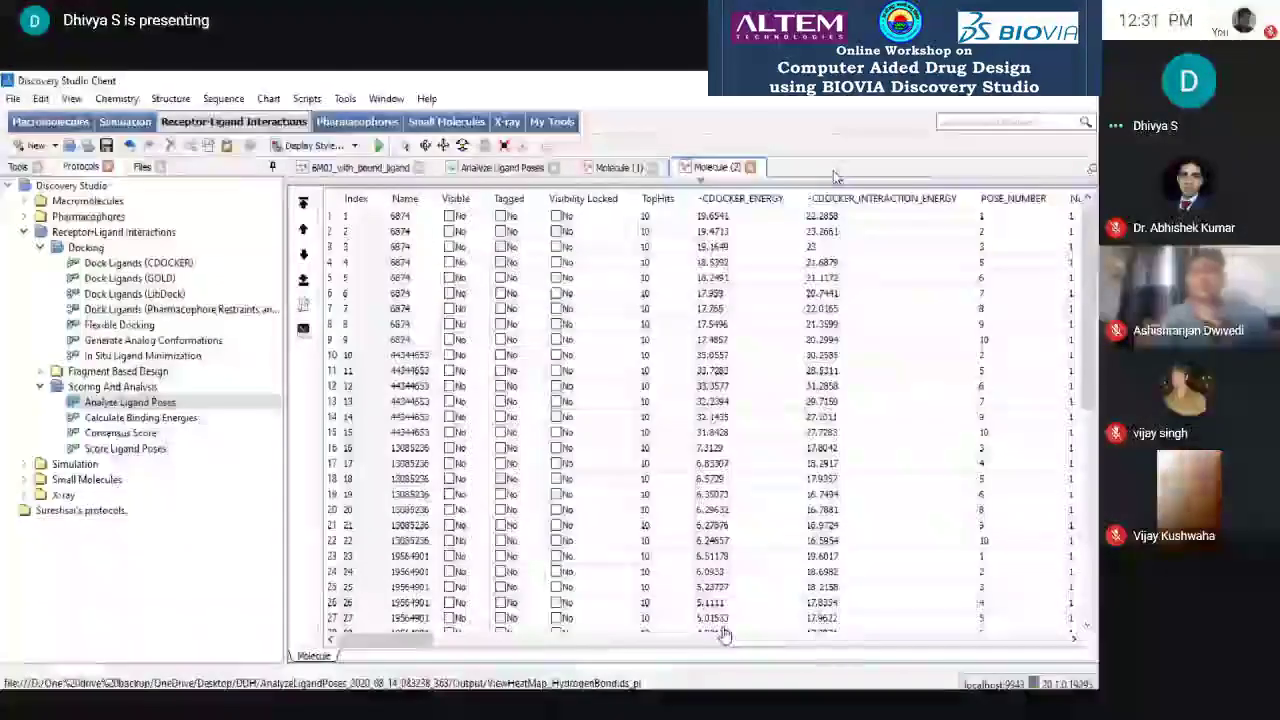
{"action": "left_click", "coordinate": [750, 167]}
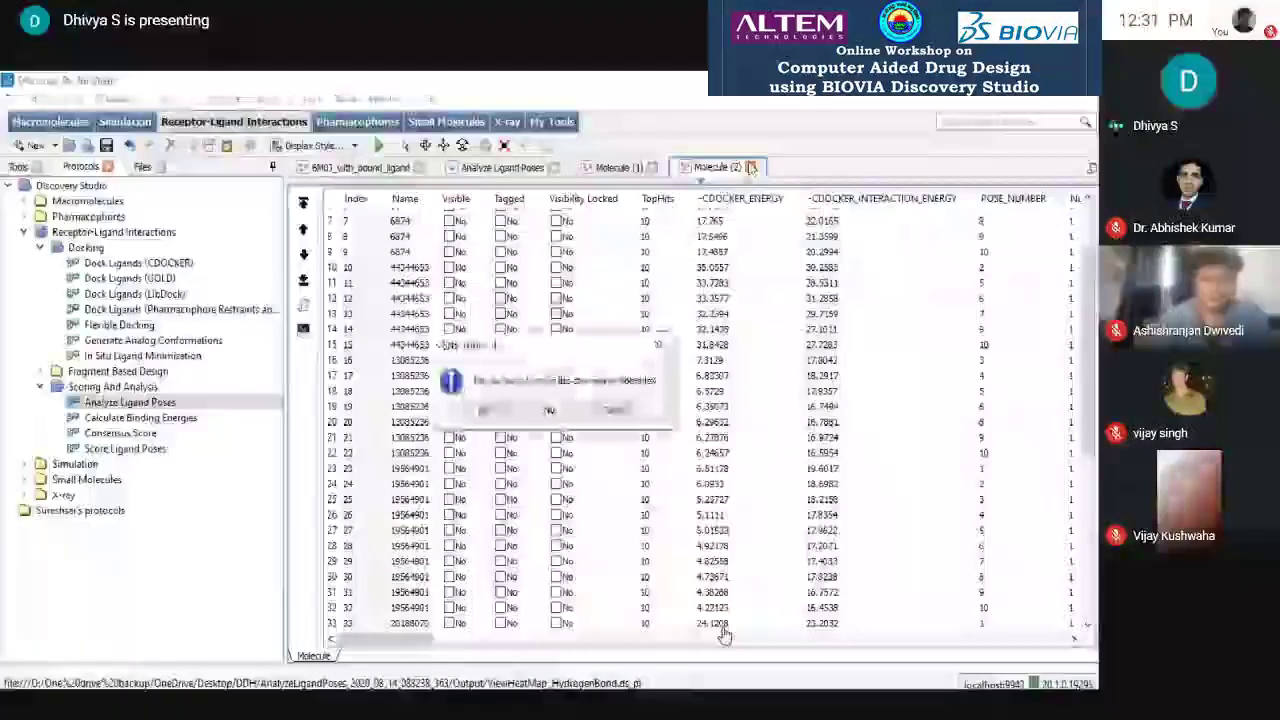
{"action": "left_click", "coordinate": [552, 408]}
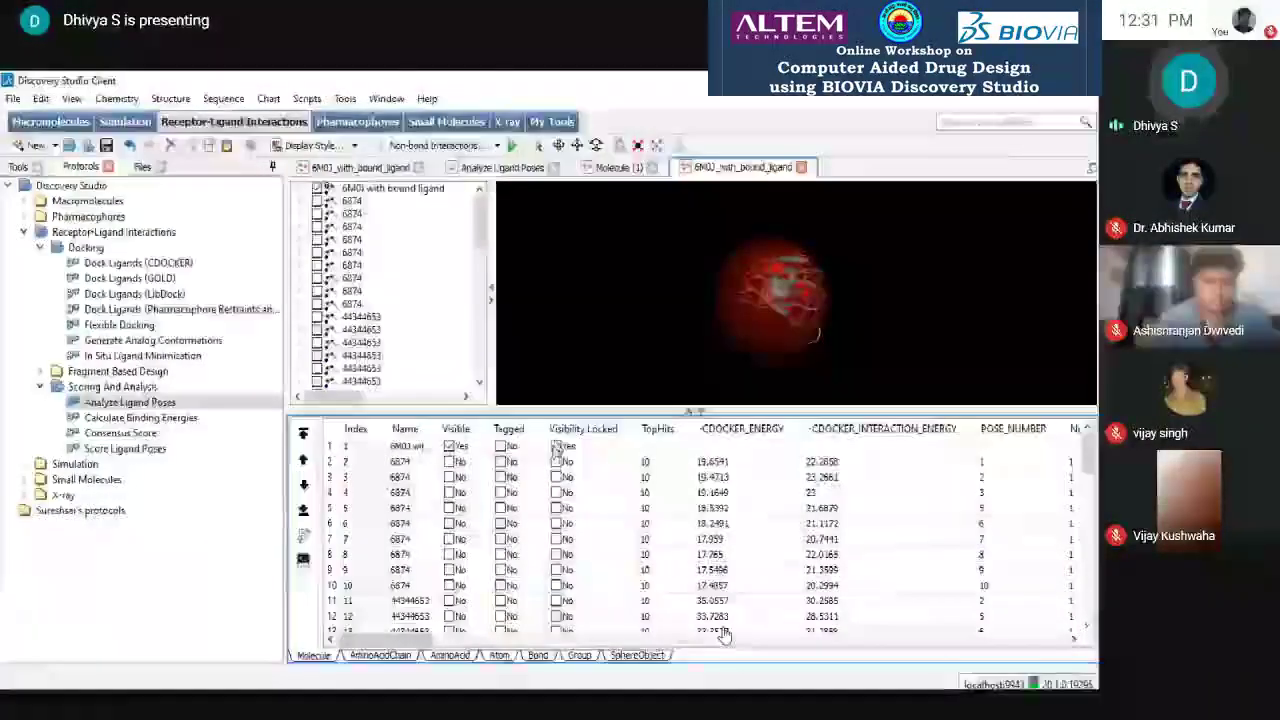
- Enlarge the pose table under the 6M0J with bound ligand structure and examine its favorable, unfavorable and other interaction total columns
{"action": "left_click_drag", "start_coordinate": [570, 410], "coordinate": [570, 257]}
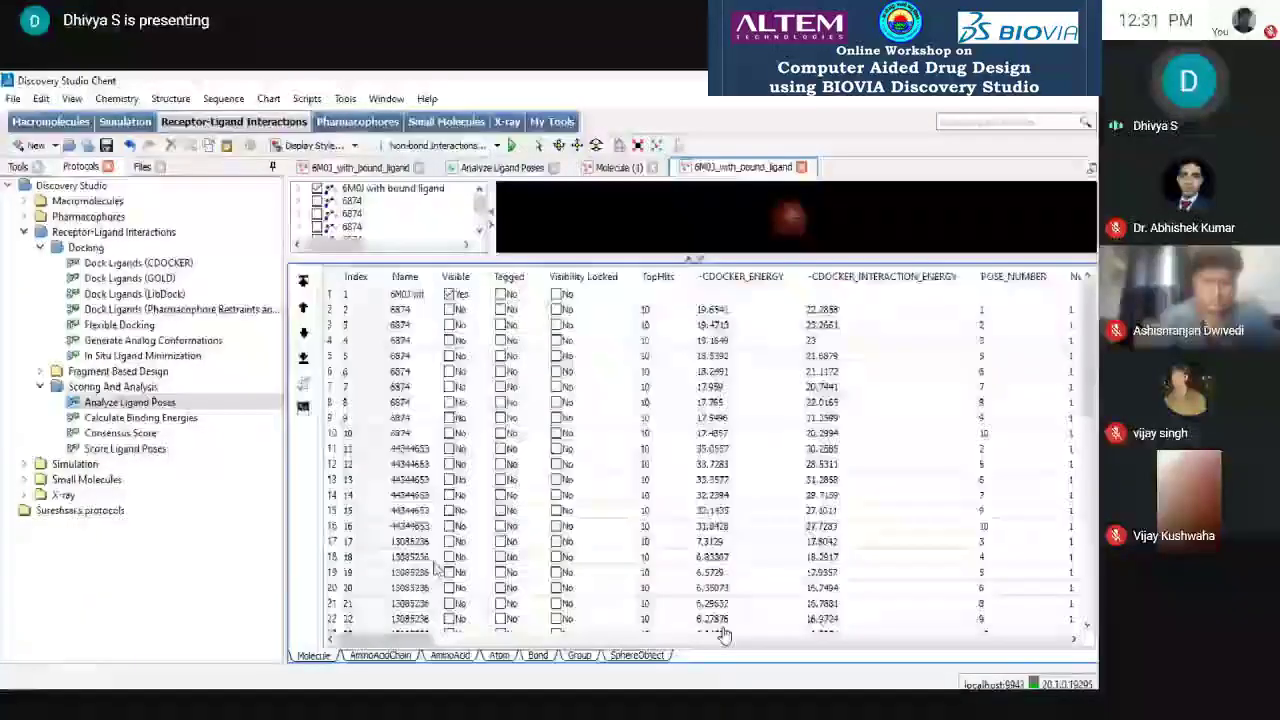
{"action": "left_click_drag", "start_coordinate": [413, 643], "coordinate": [594, 668]}
{"action": "scroll", "coordinate": [494, 508], "scroll_direction": "down", "scroll_amount": 2}
{"action": "scroll", "coordinate": [473, 569], "scroll_direction": "down", "scroll_amount": 1}
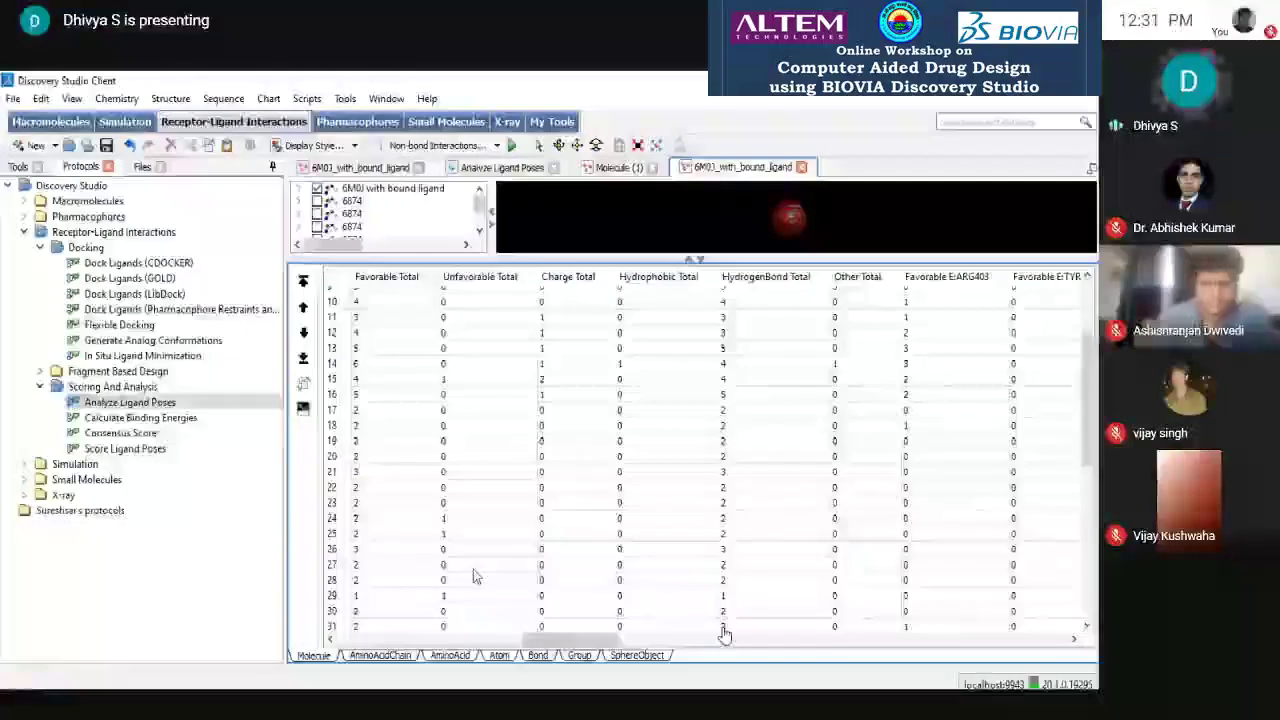
{"action": "left_click_drag", "start_coordinate": [576, 643], "coordinate": [321, 657]}
- Open a filter on the pose table and set the Unfavorable Total condition to Equals
{"action": "right_click", "coordinate": [337, 640]}
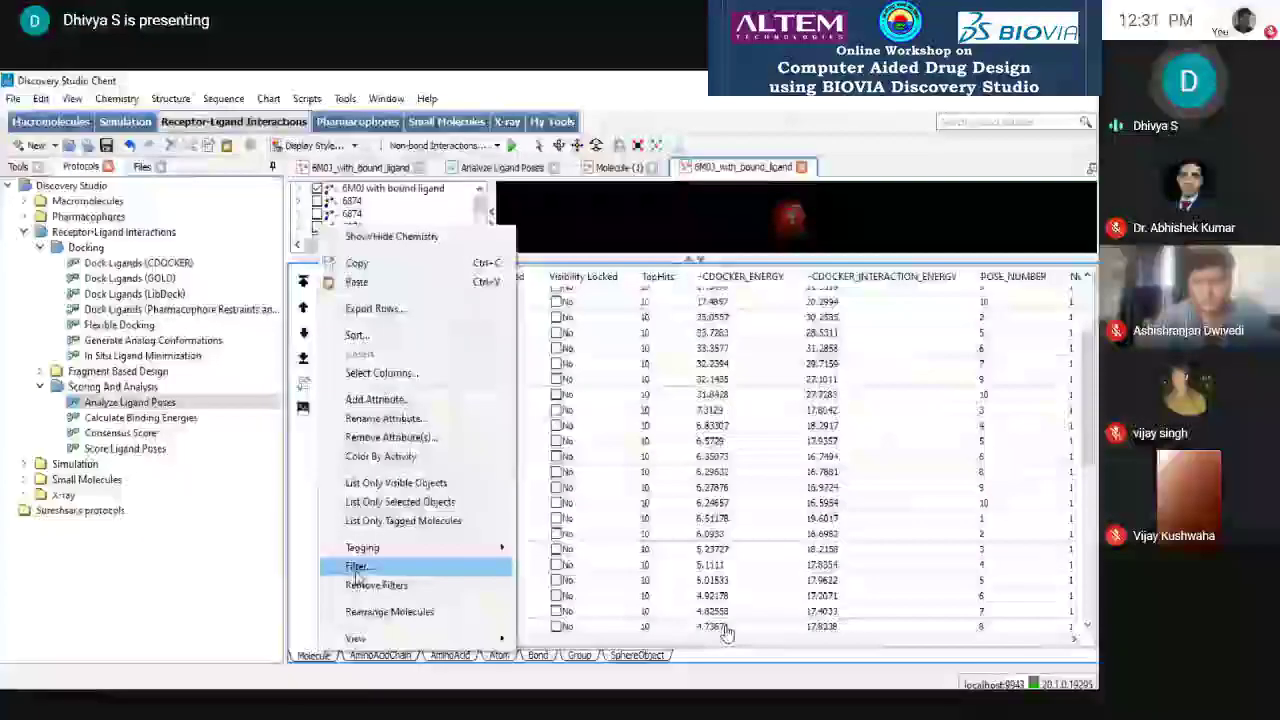
{"action": "left_click", "coordinate": [357, 570]}
{"action": "scroll", "coordinate": [414, 340], "scroll_direction": "down", "scroll_amount": 2}
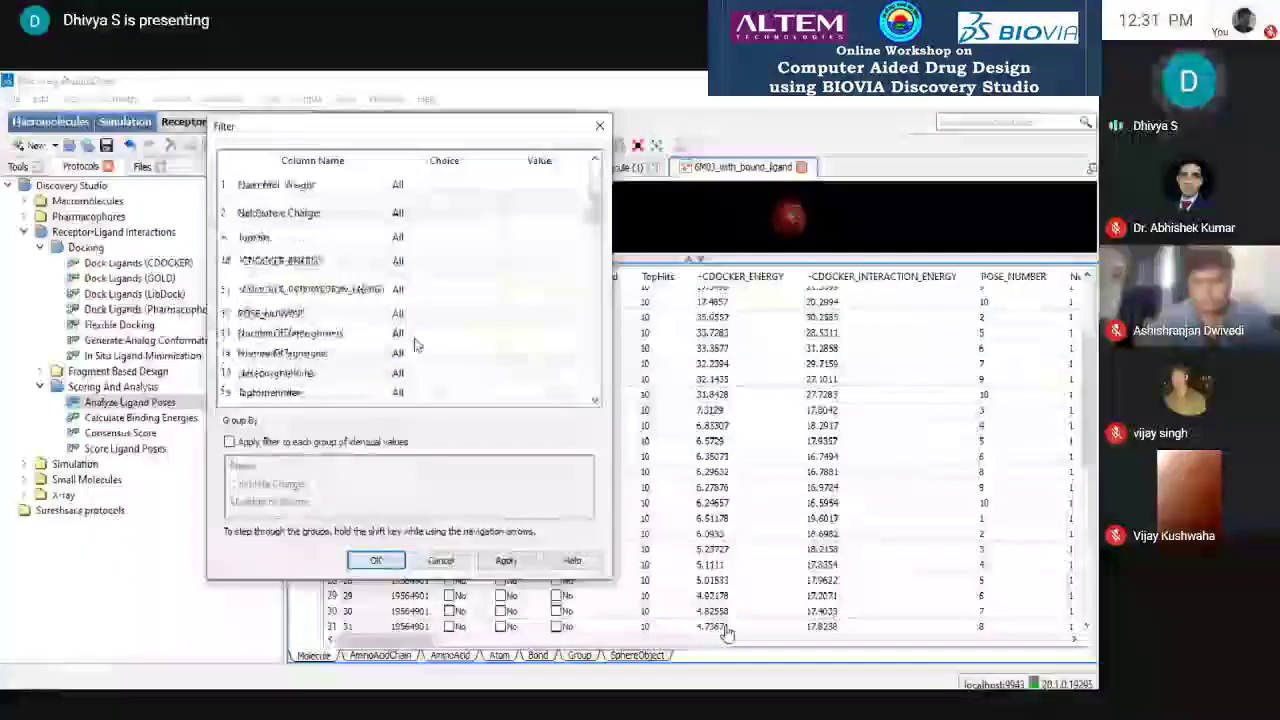
{"action": "scroll", "coordinate": [422, 328], "scroll_direction": "down", "scroll_amount": 2}
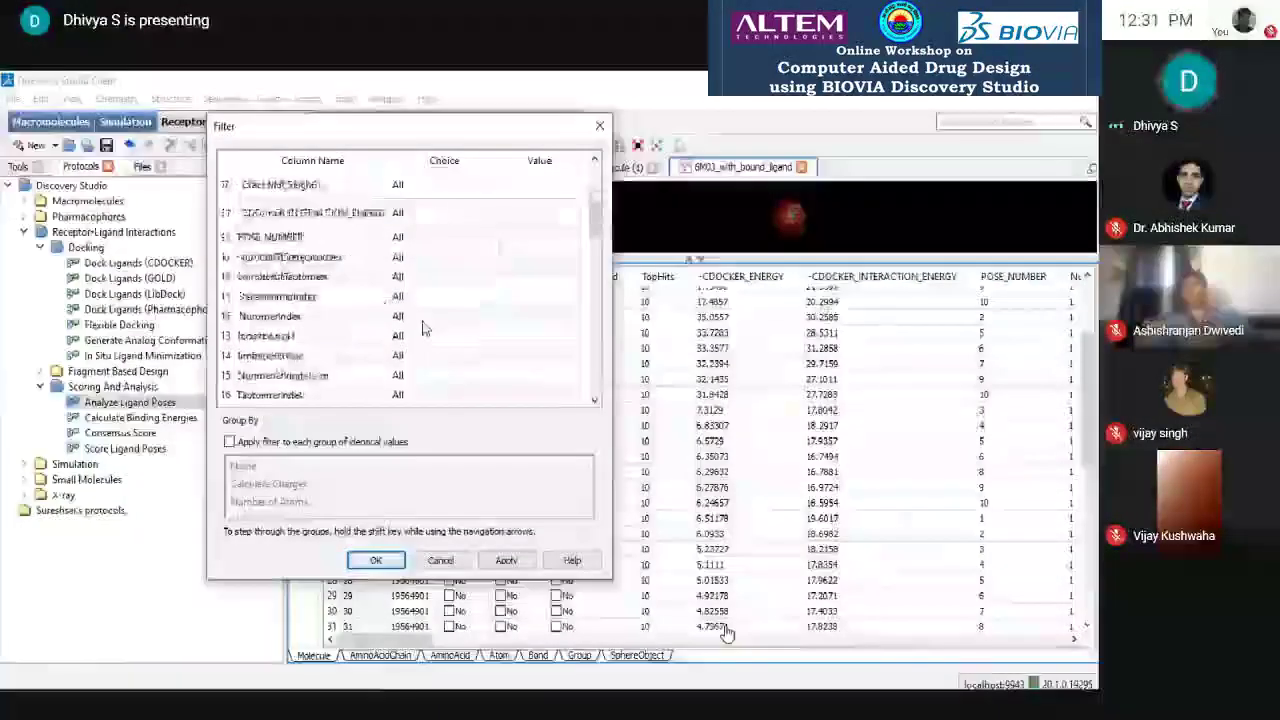
{"action": "scroll", "coordinate": [422, 328], "scroll_direction": "down", "scroll_amount": 3}
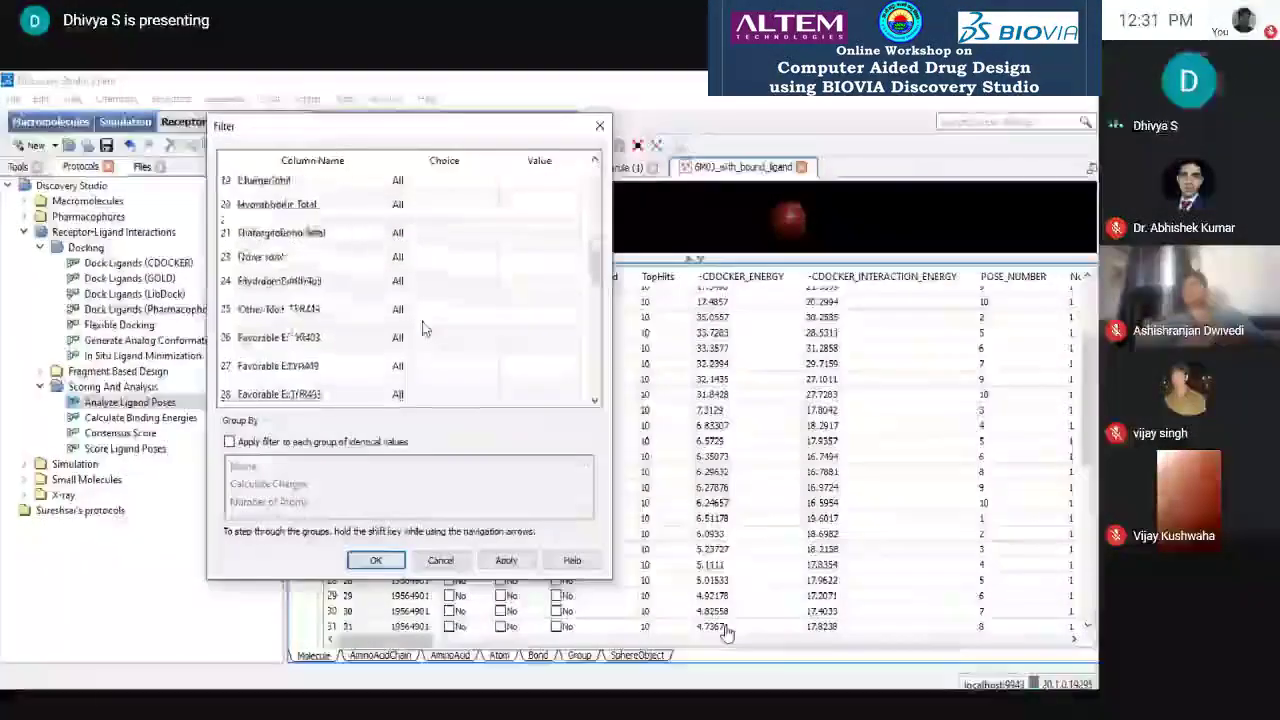
{"action": "left_click", "coordinate": [414, 219]}
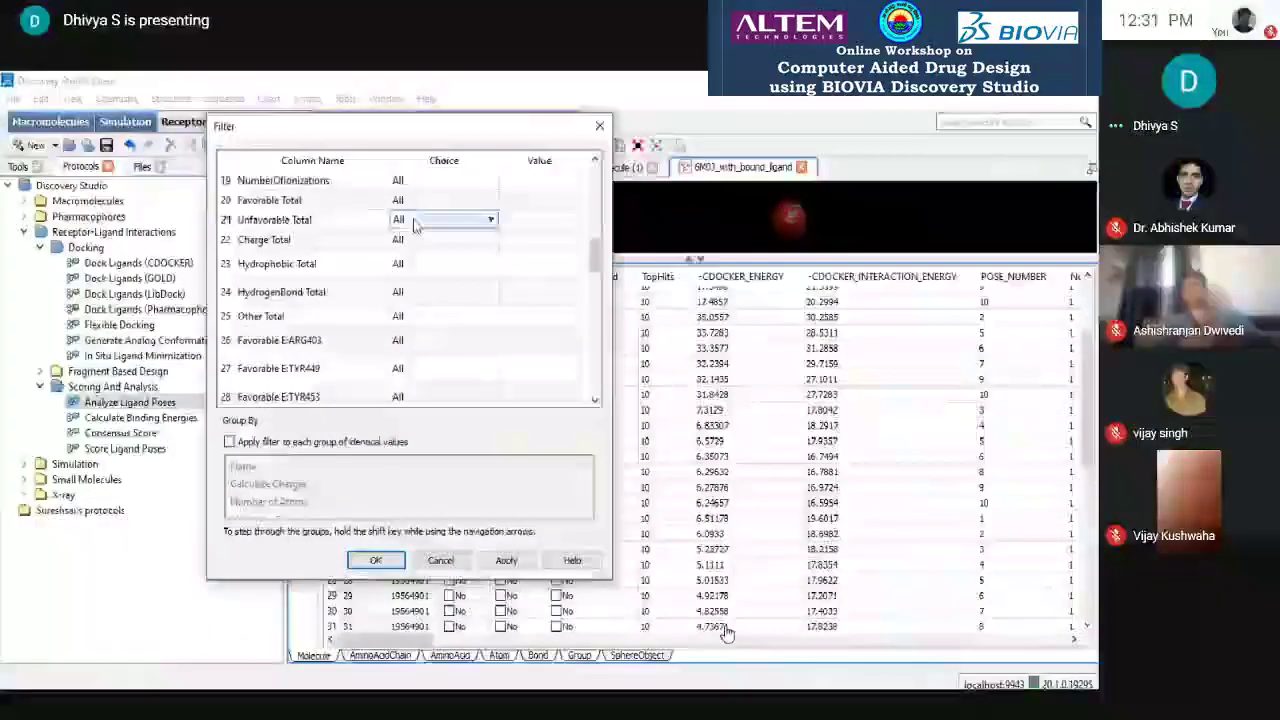
{"action": "left_click", "coordinate": [414, 219]}
{"action": "left_click", "coordinate": [406, 299]}
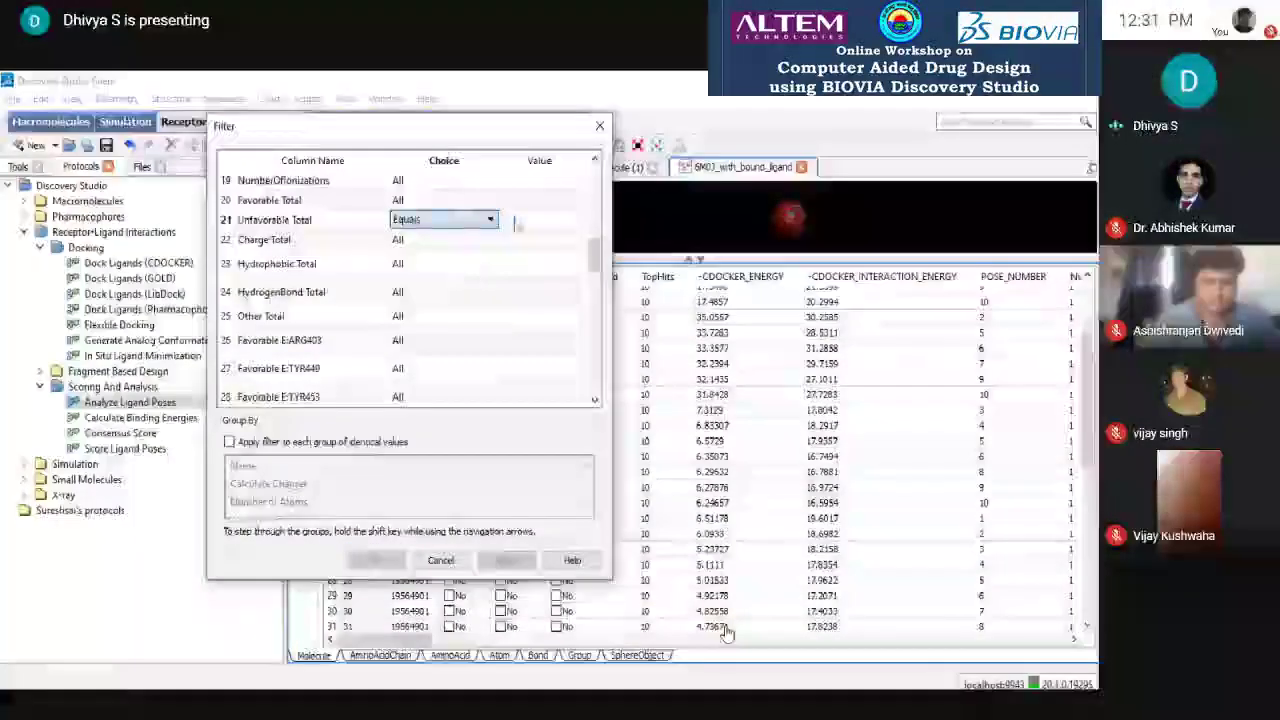
- Filter for an Unfavorable Total of 0, applied to each group of identical Name values, and review the grouped pose table
{"action": "left_click", "coordinate": [229, 441]}
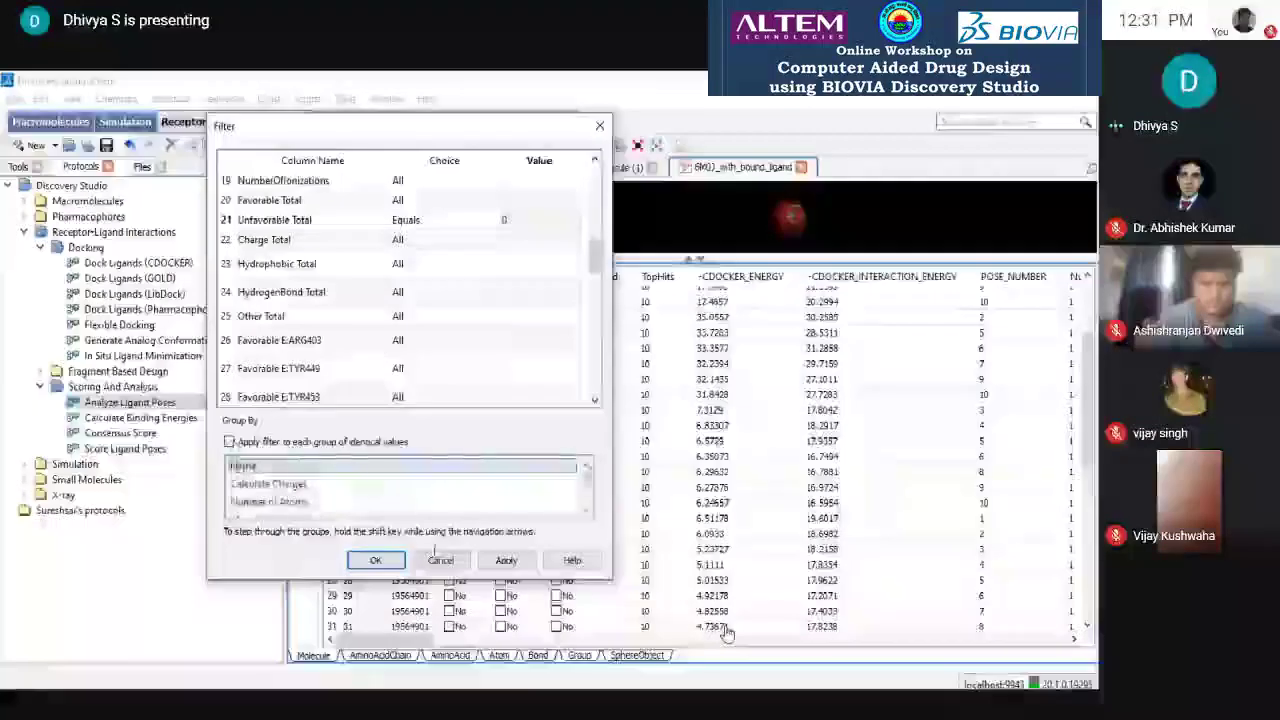
{"action": "left_click", "coordinate": [506, 560]}
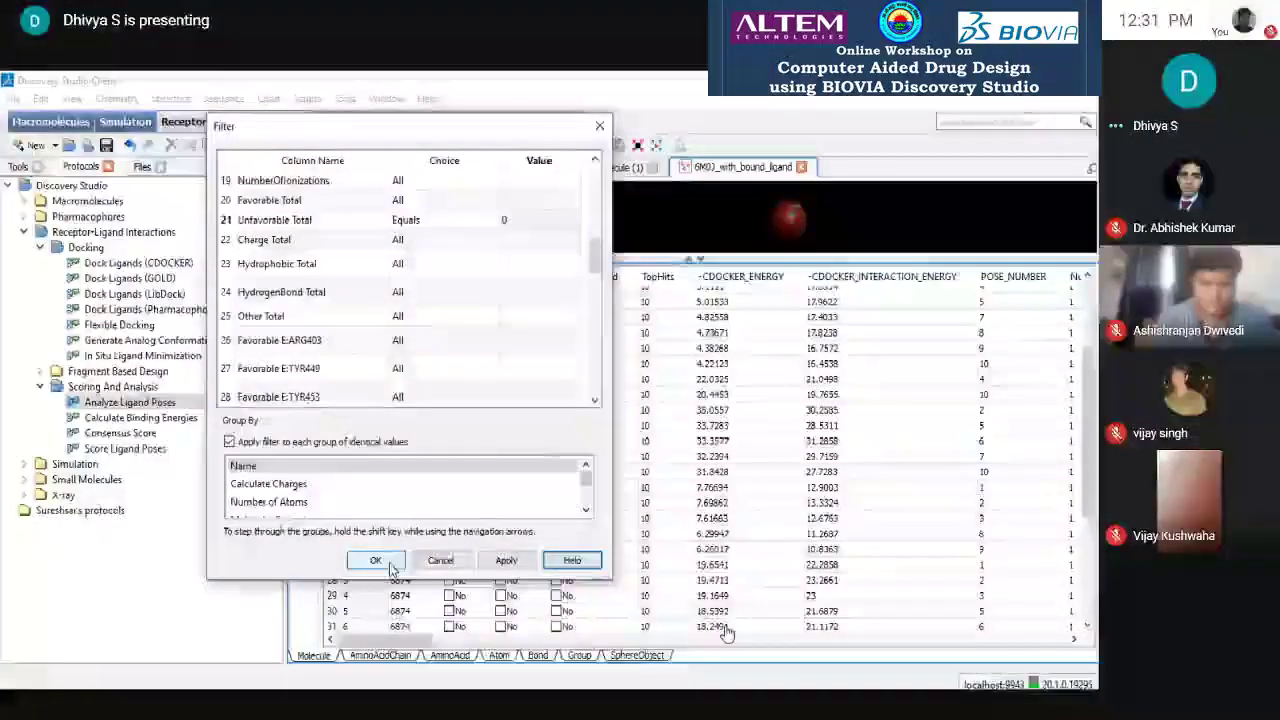
{"action": "left_click", "coordinate": [389, 565]}
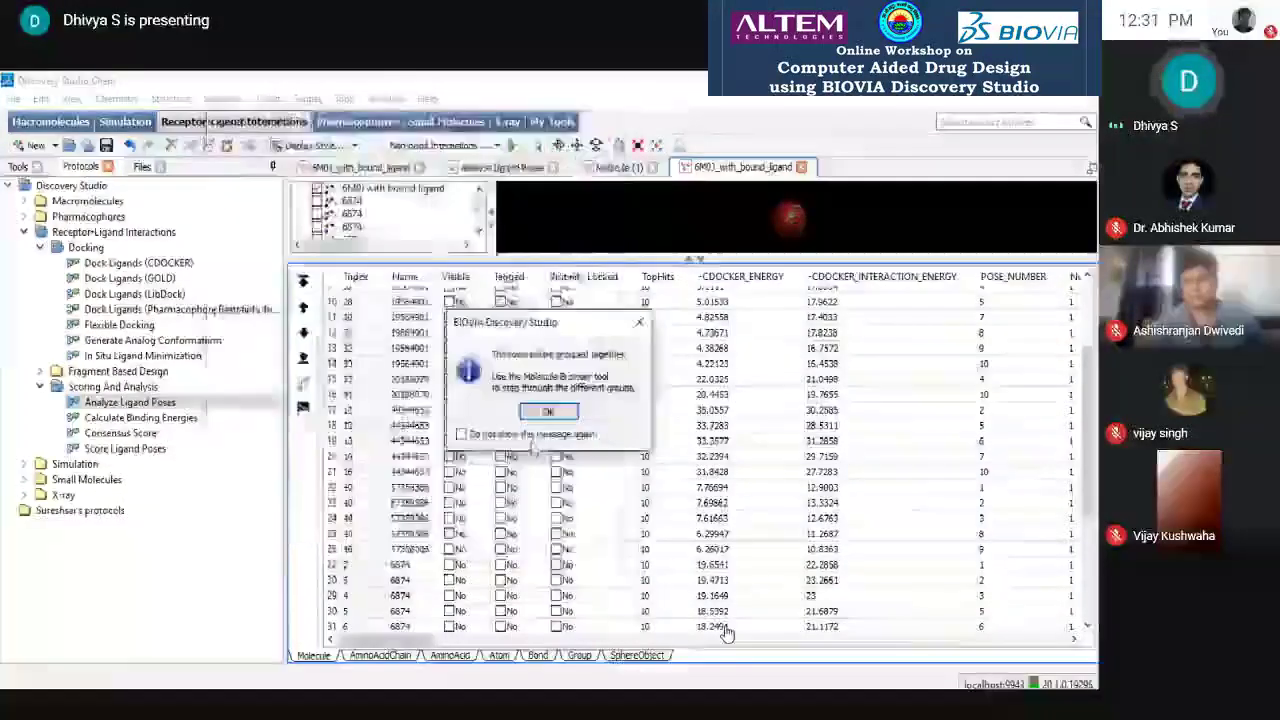
{"action": "left_click", "coordinate": [543, 410]}
{"action": "scroll", "coordinate": [727, 633], "scroll_direction": "down", "scroll_amount": 5}
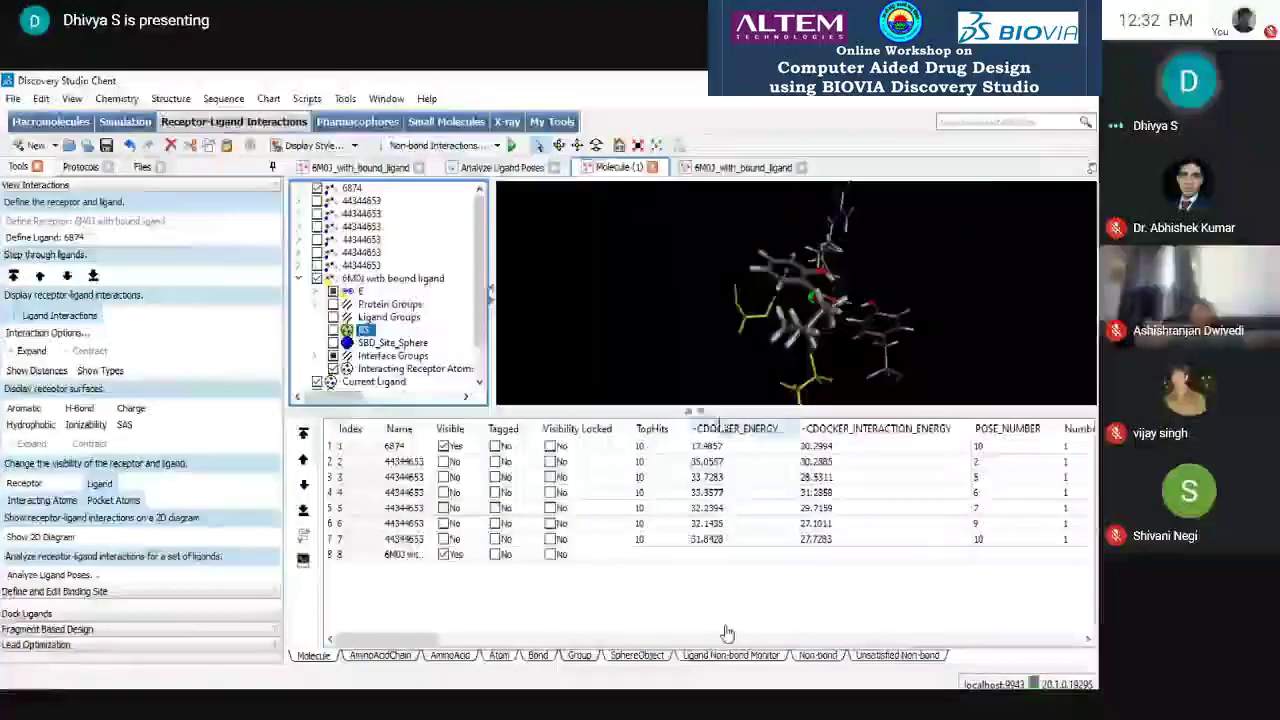
- Label the selected residues GLY496 and SER494 around ligand 6874 and display the interaction distances and types
{"action": "left_click_drag", "start_coordinate": [681, 365], "coordinate": [760, 403]}
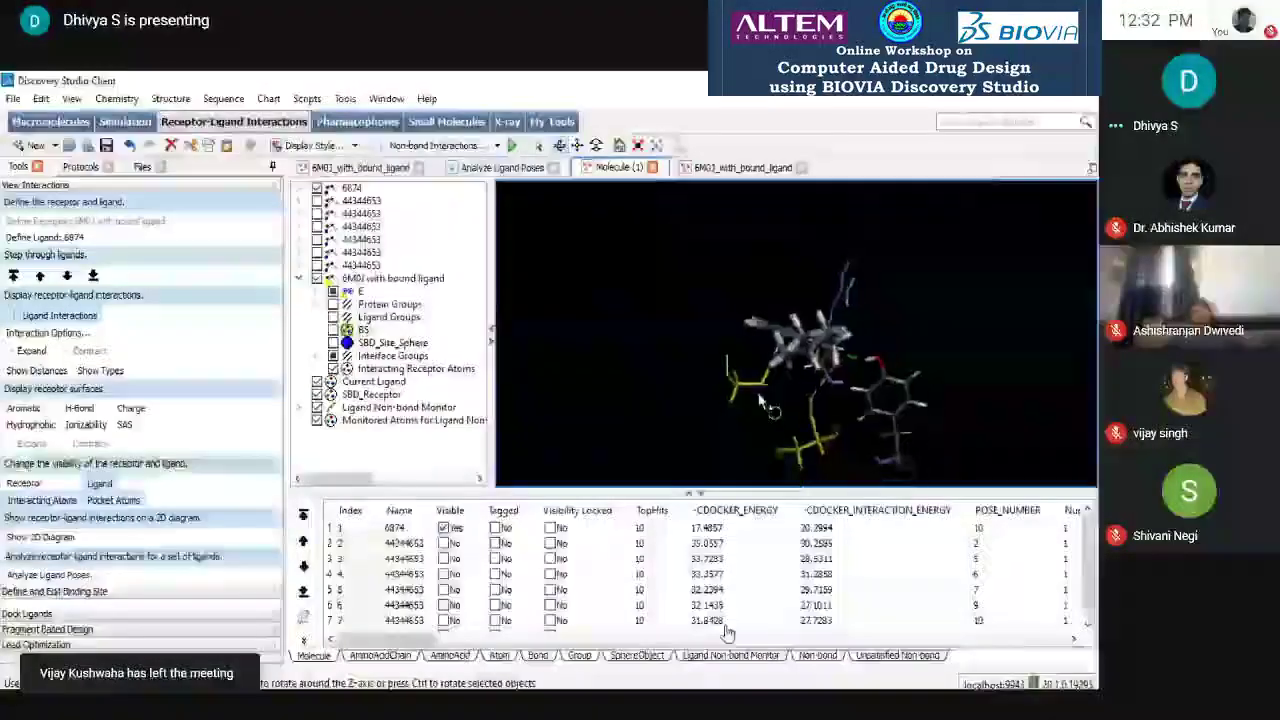
{"action": "right_click", "coordinate": [748, 400]}
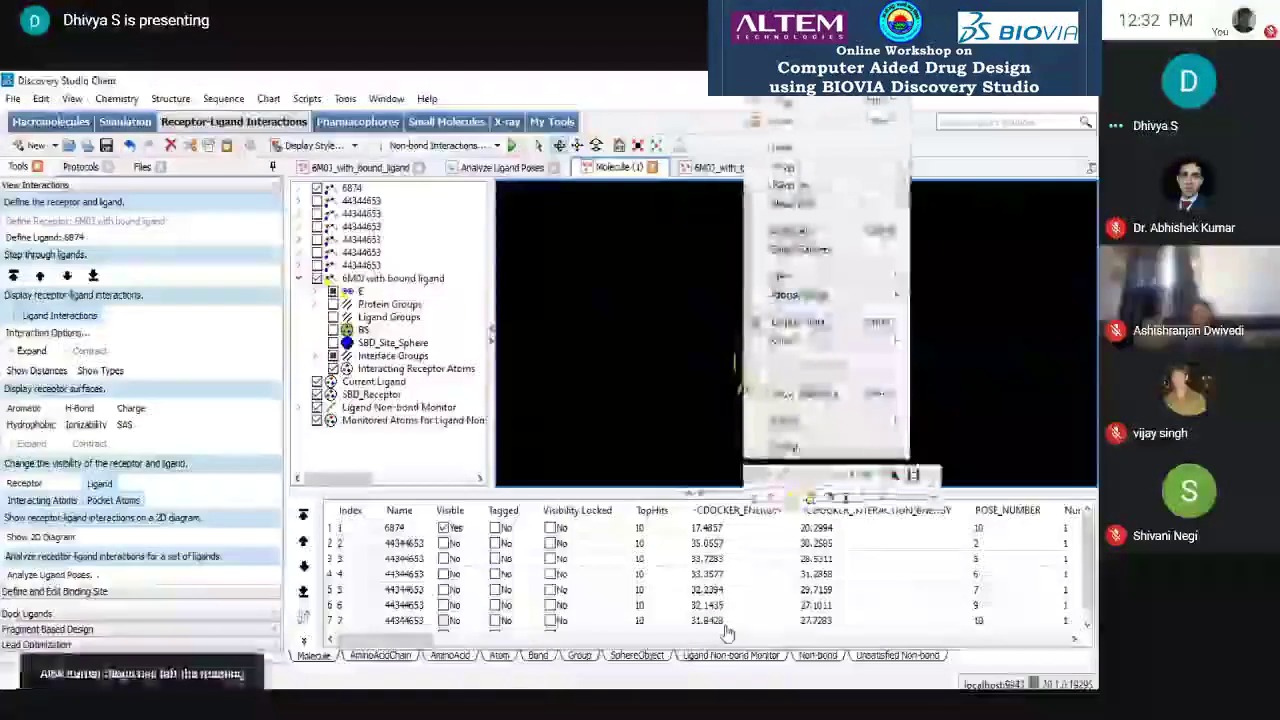
{"action": "left_click", "coordinate": [945, 417]}
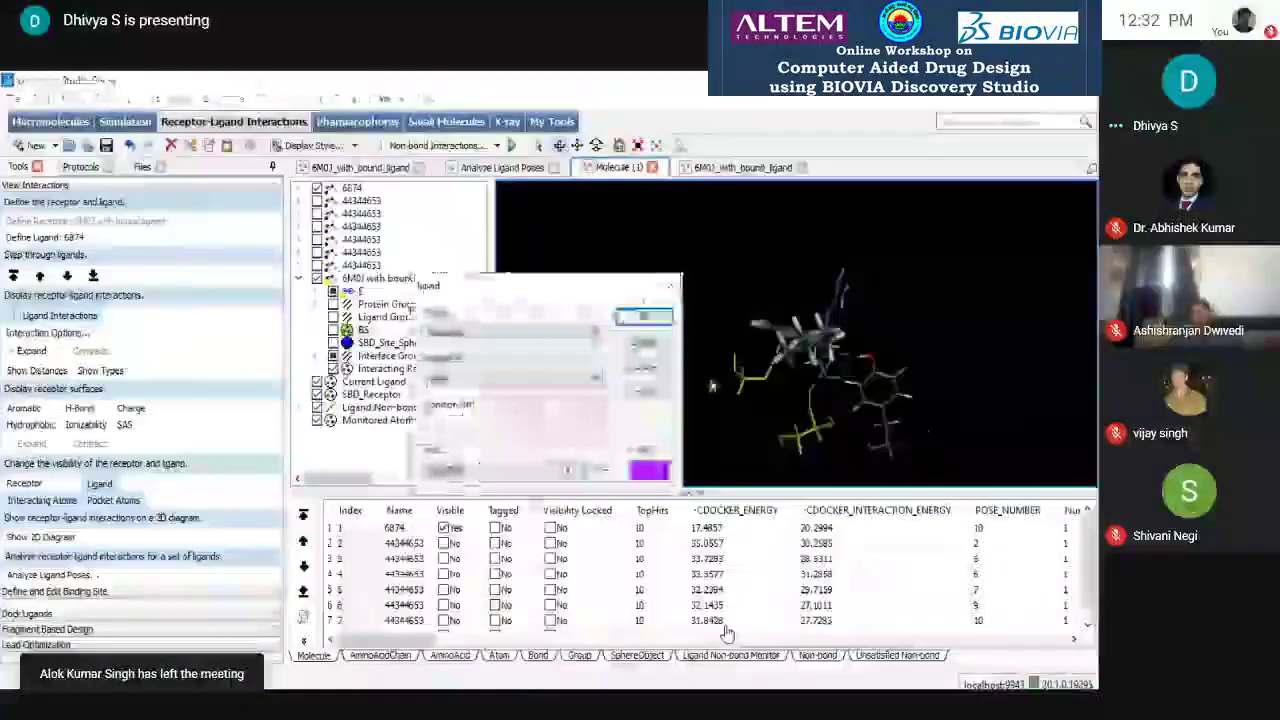
{"action": "left_click", "coordinate": [642, 318]}
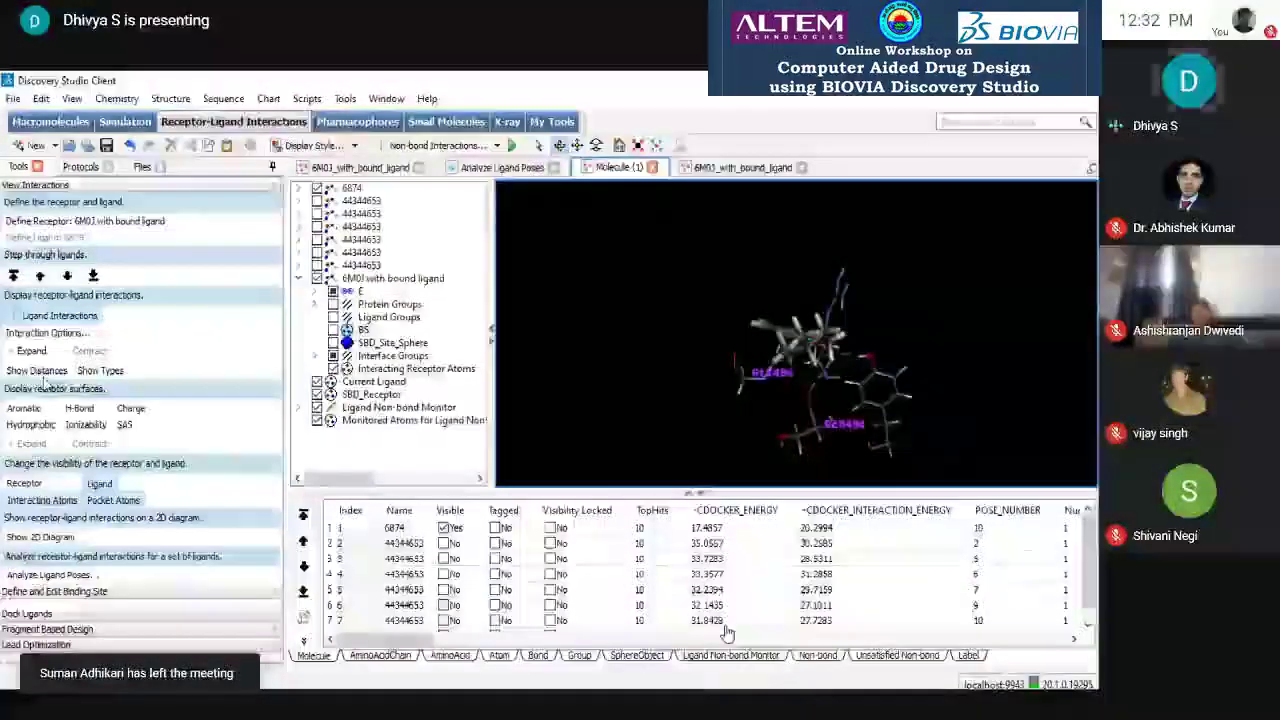
{"action": "left_click_drag", "start_coordinate": [701, 409], "coordinate": [773, 468]}
{"action": "scroll", "coordinate": [730, 420], "scroll_direction": "up", "scroll_amount": 3}
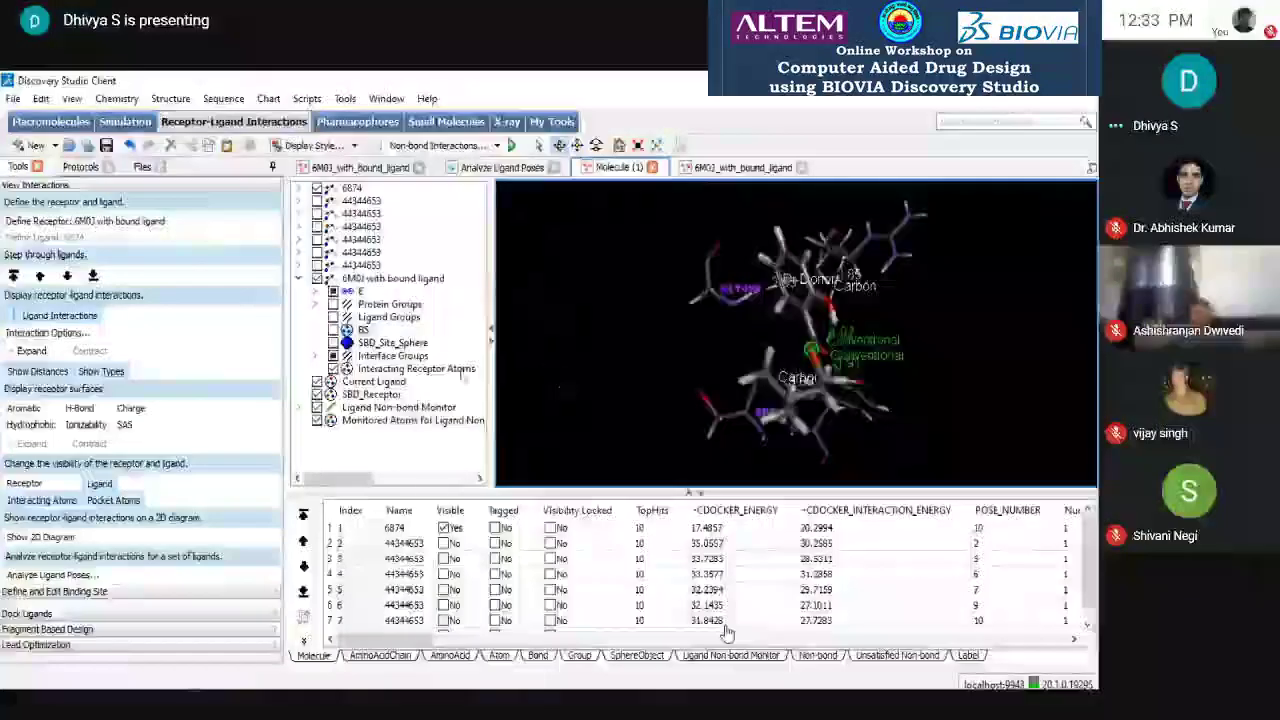
- Select the Interacting Receptor Atoms group and label its residues with the AminoAcid Name attribute
{"action": "left_click", "coordinate": [418, 368]}
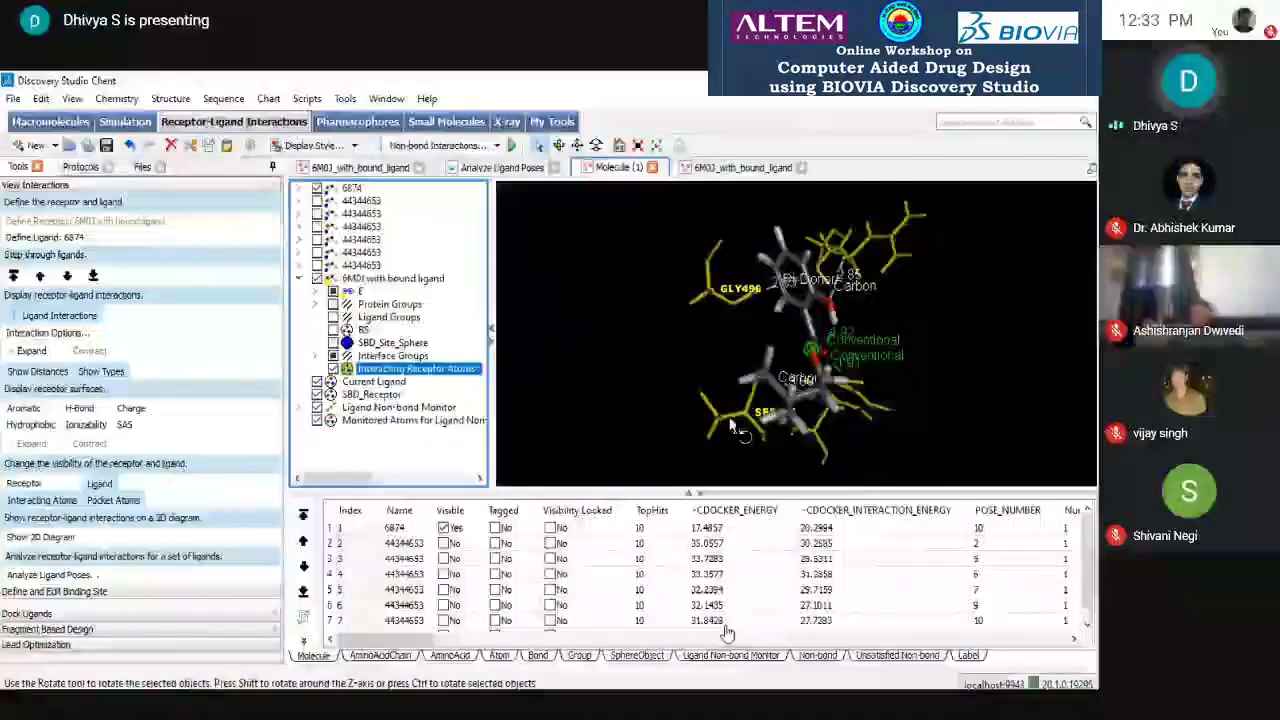
{"action": "right_click", "coordinate": [735, 428]}
{"action": "left_click", "coordinate": [918, 428]}
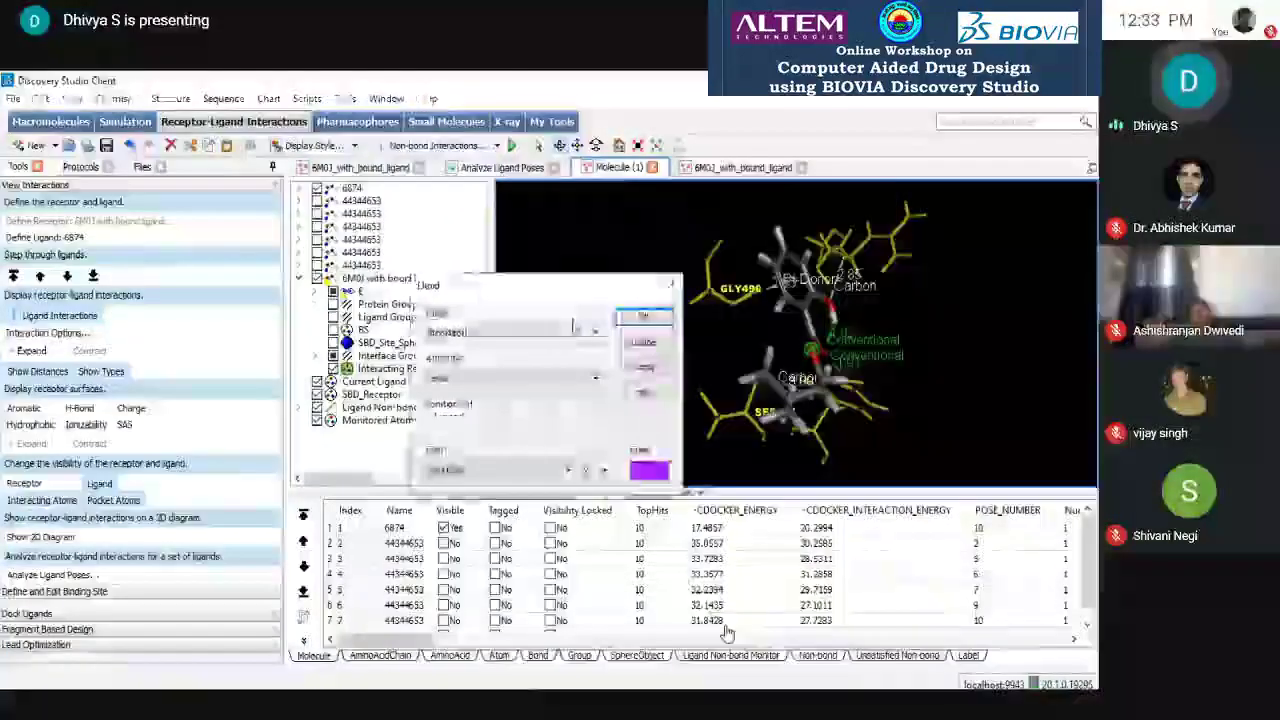
{"action": "left_click", "coordinate": [596, 332]}
{"action": "left_click", "coordinate": [510, 372]}
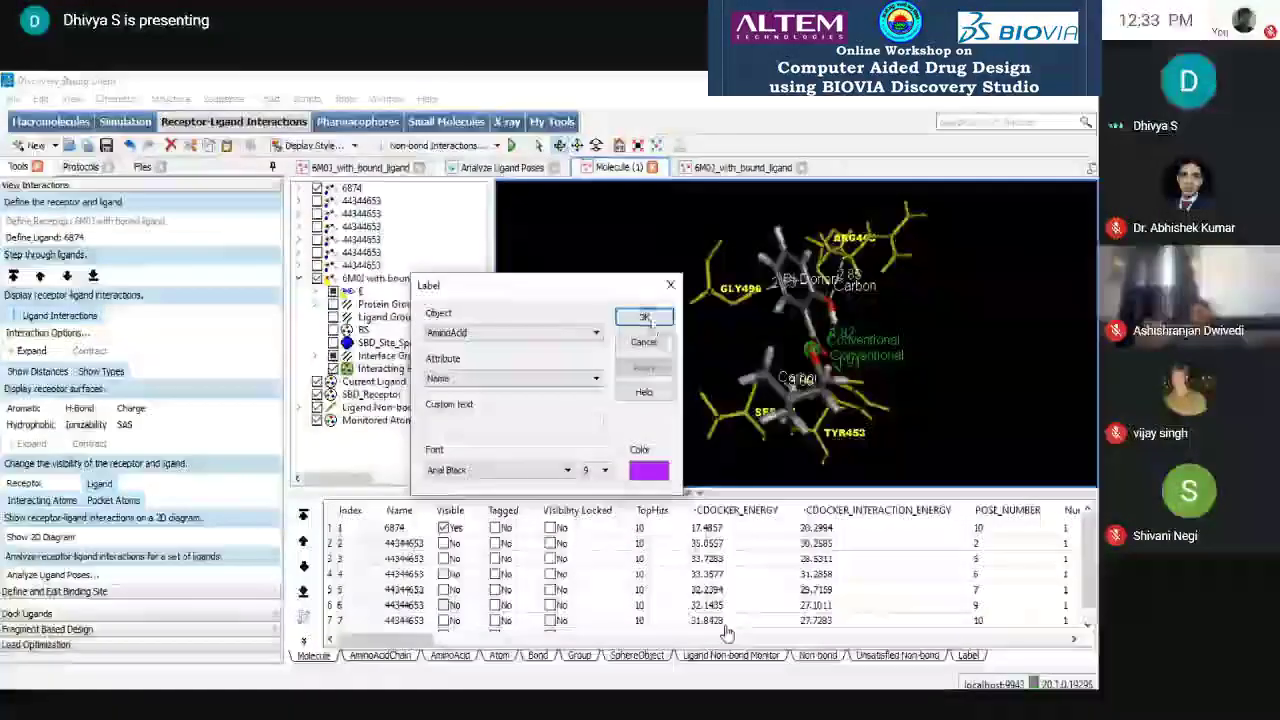
{"action": "left_click", "coordinate": [645, 318]}
- Generate the 2D receptor-ligand interaction diagram for ligand 6874
{"action": "left_click_drag", "start_coordinate": [640, 357], "coordinate": [646, 397]}
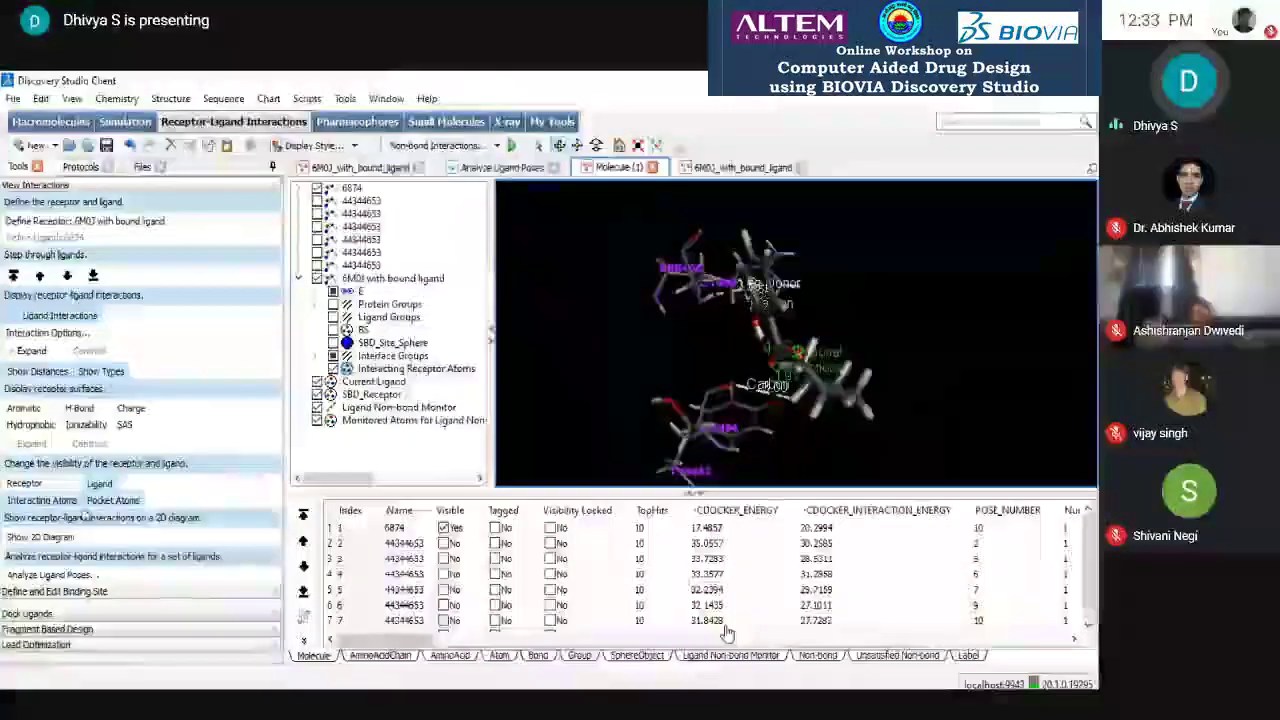
{"action": "left_click", "coordinate": [40, 537]}
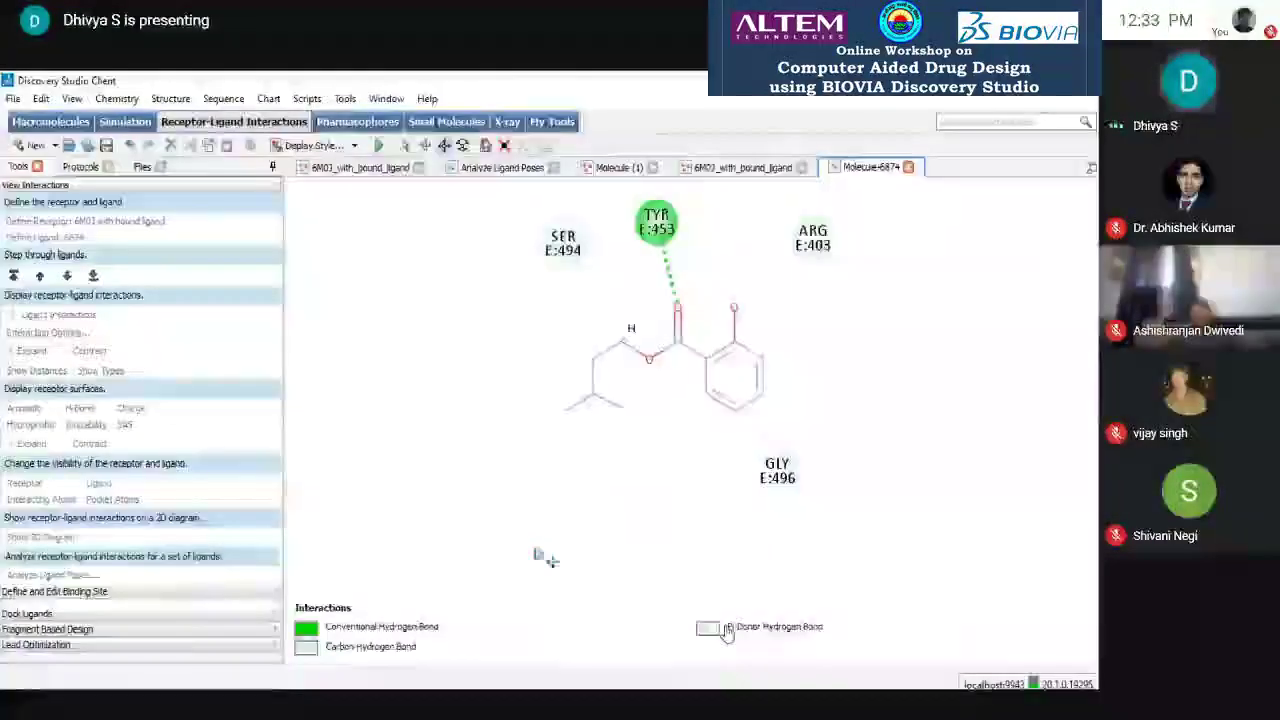
- Set the ligand atoms of the 2D interaction diagram to Disc display style with a ball size of 0.10
{"action": "right_click", "coordinate": [497, 560]}
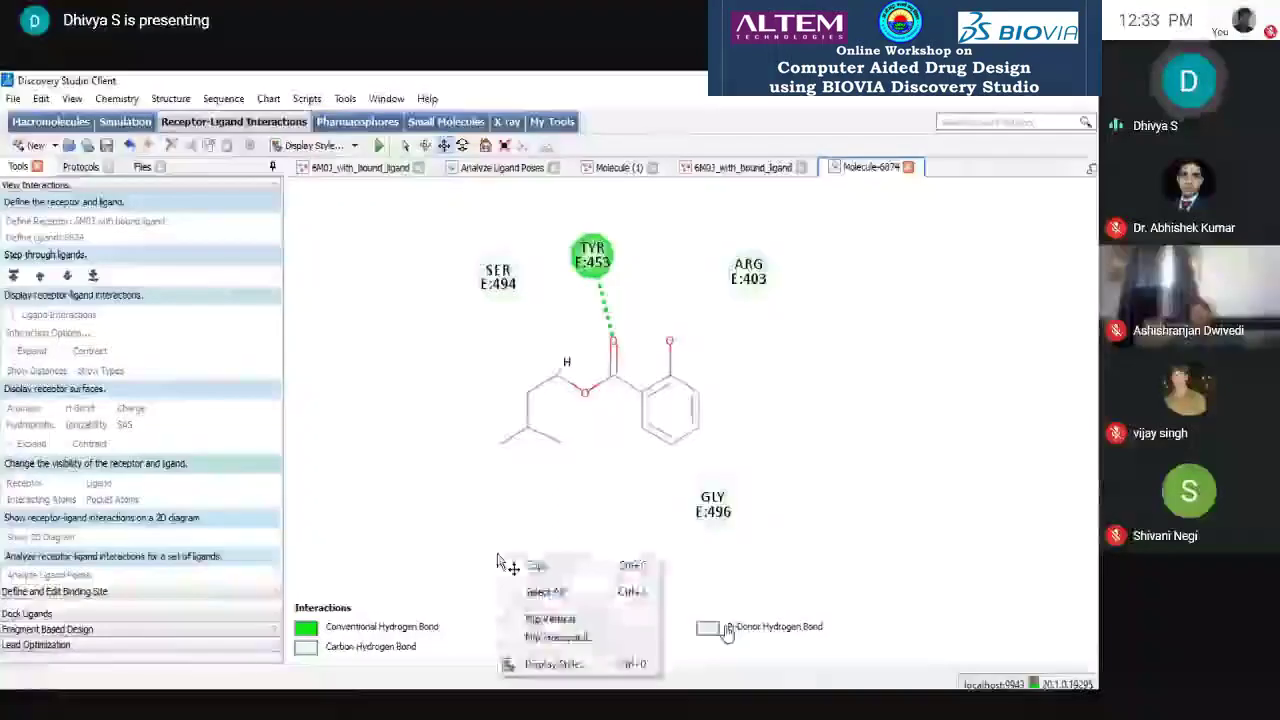
{"action": "left_click", "coordinate": [545, 664]}
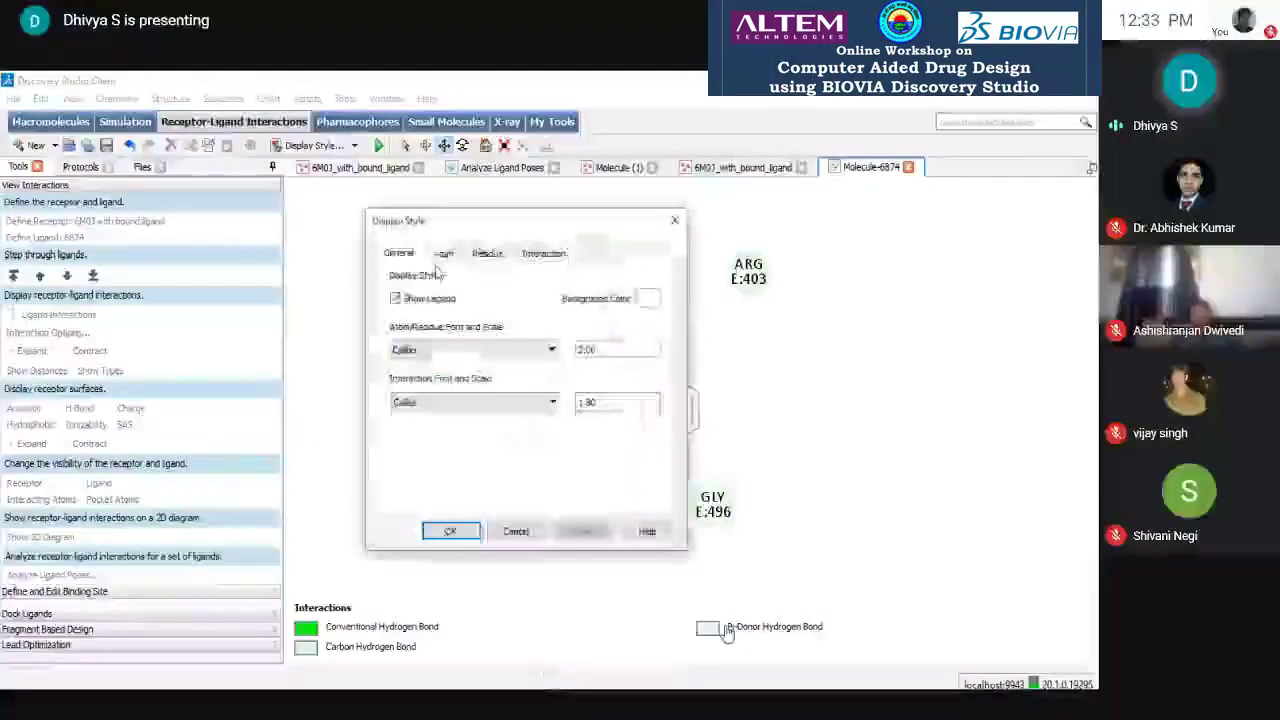
{"action": "left_click", "coordinate": [442, 254]}
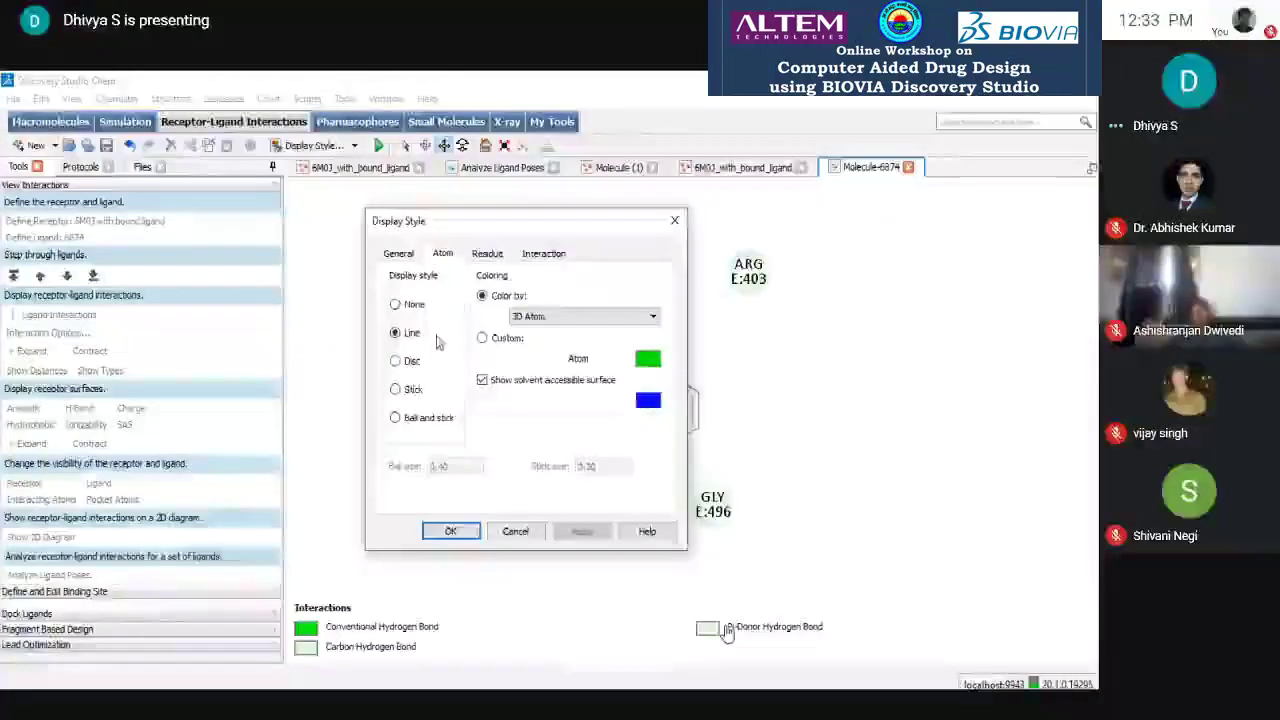
{"action": "left_click", "coordinate": [396, 361]}
{"action": "left_click", "coordinate": [440, 466]}
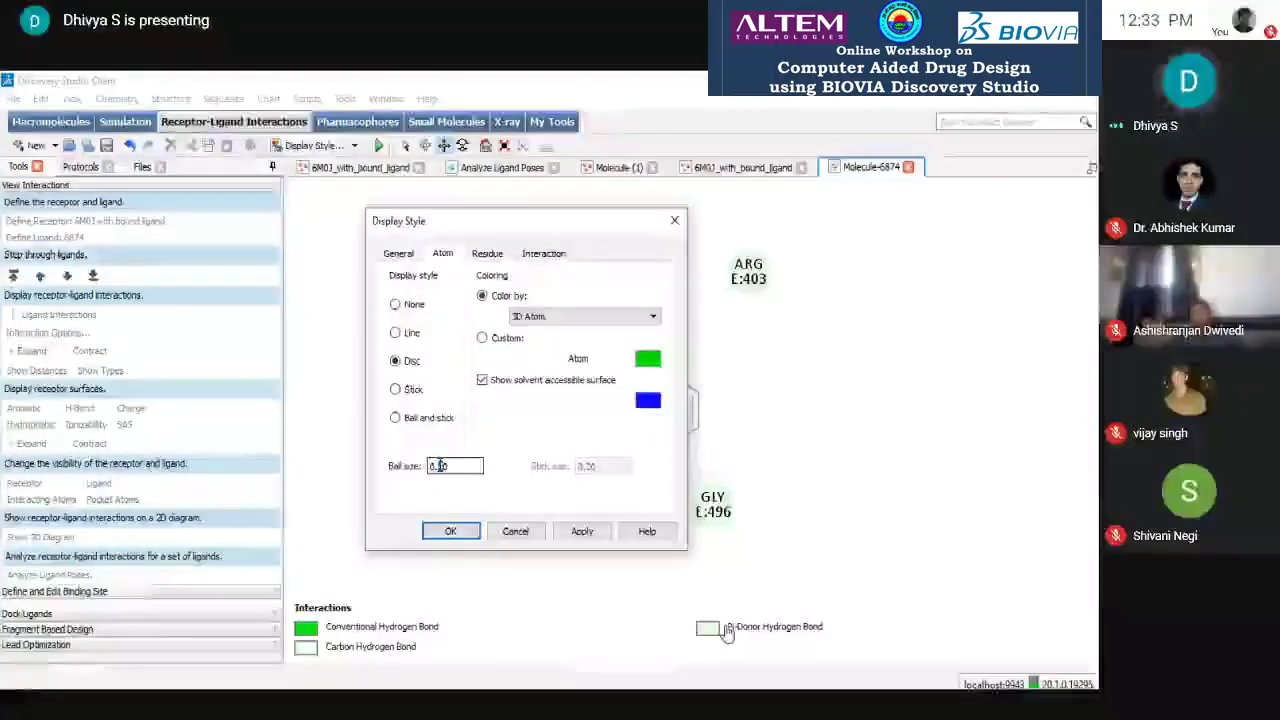
{"action": "left_click", "coordinate": [592, 531]}
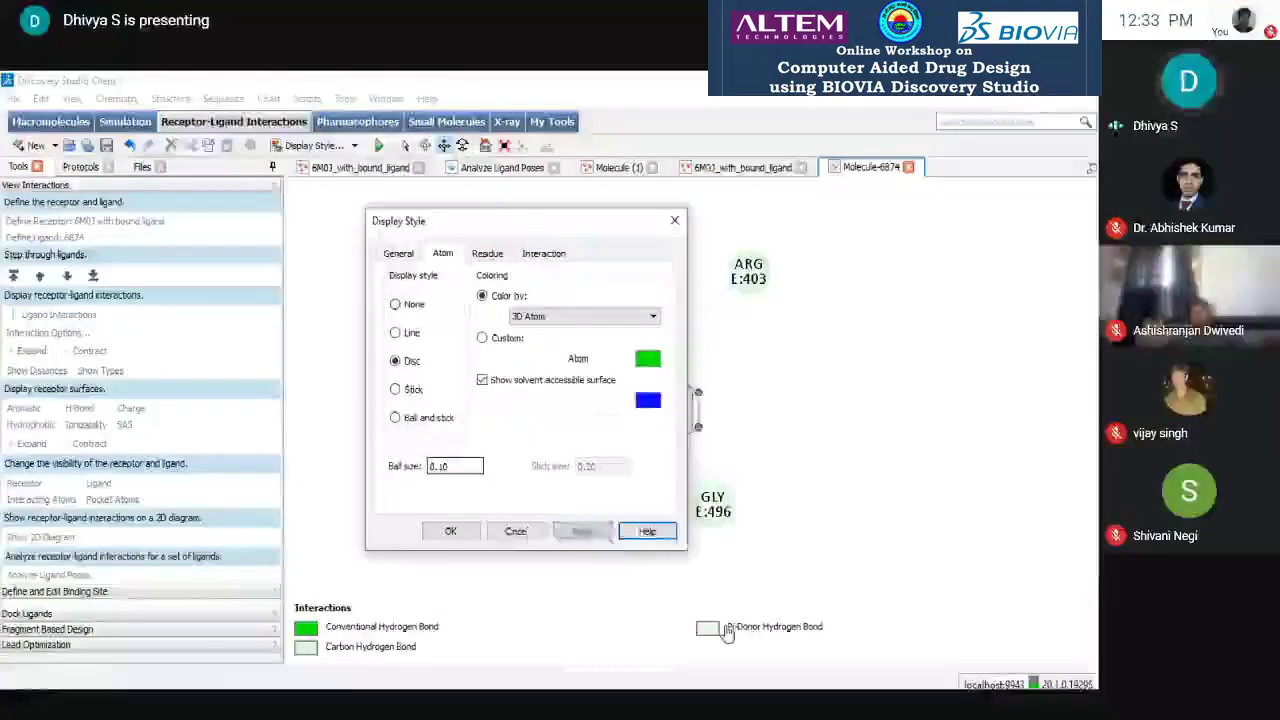
{"action": "left_click", "coordinate": [452, 531]}
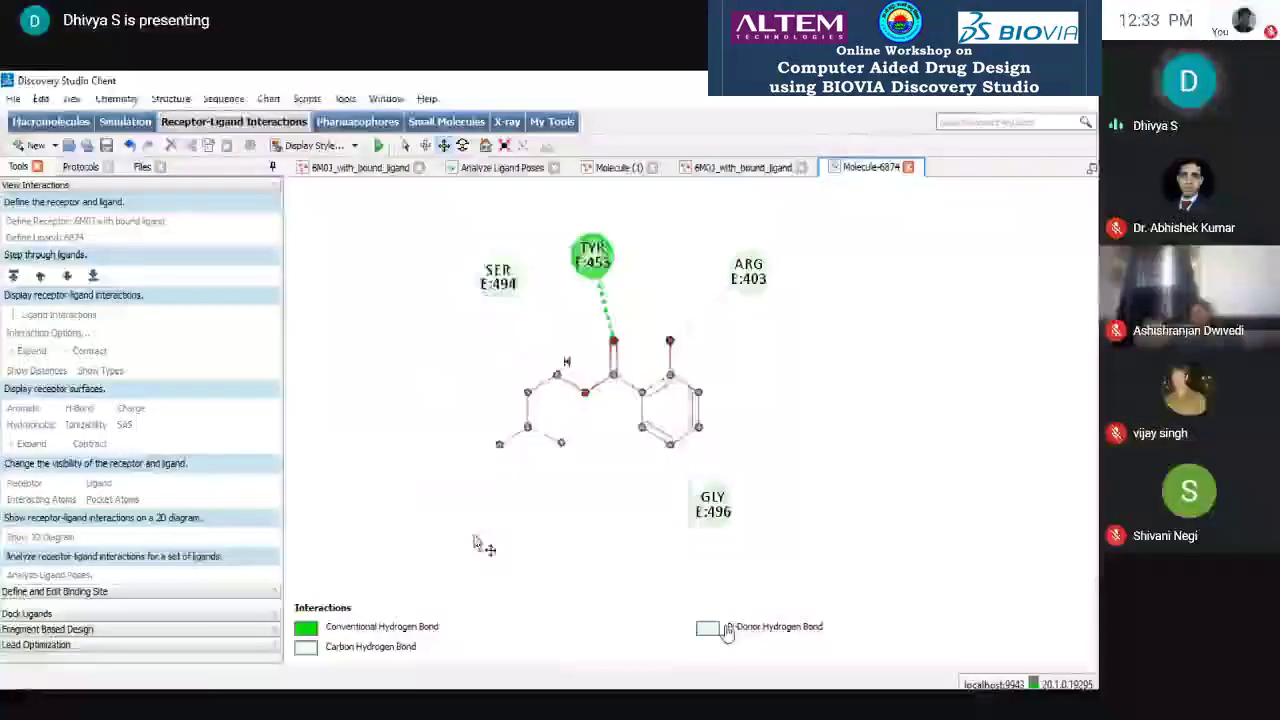
- Show the interaction distances on the 2D diagram of ligand 6874
{"action": "right_click", "coordinate": [535, 485]}
{"action": "left_click", "coordinate": [575, 586]}
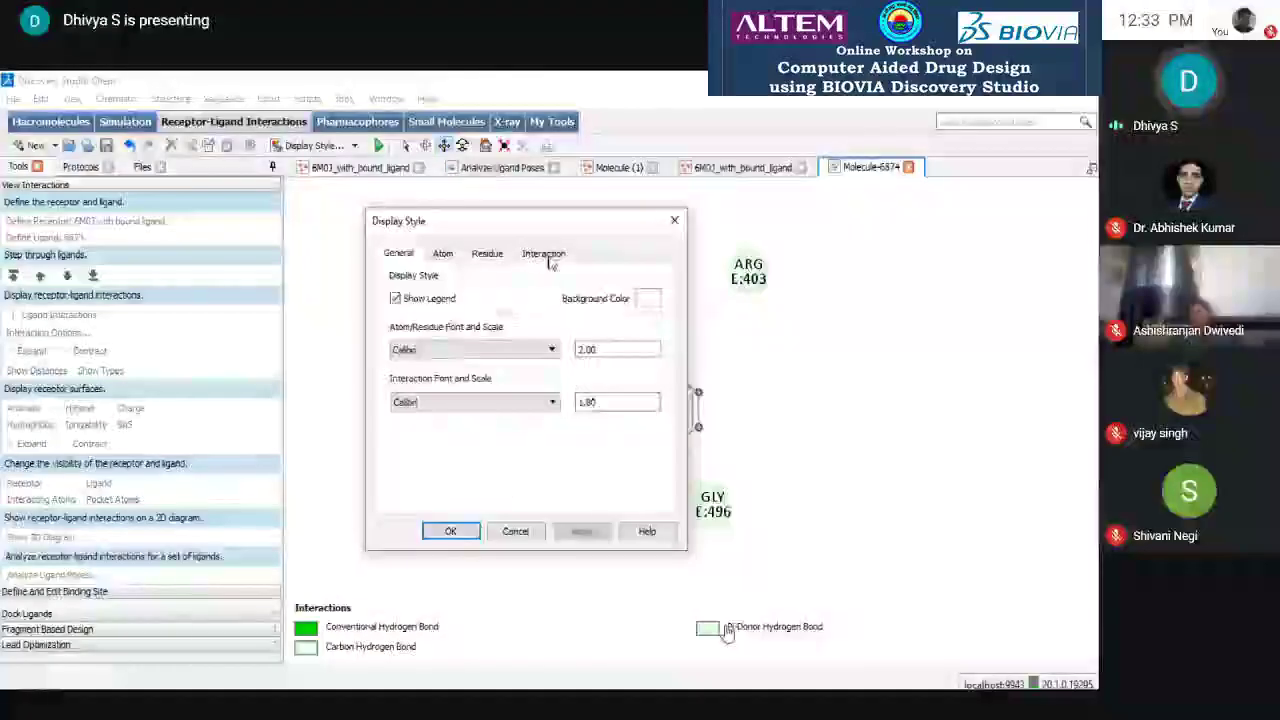
{"action": "left_click", "coordinate": [546, 255]}
{"action": "left_click", "coordinate": [405, 413]}
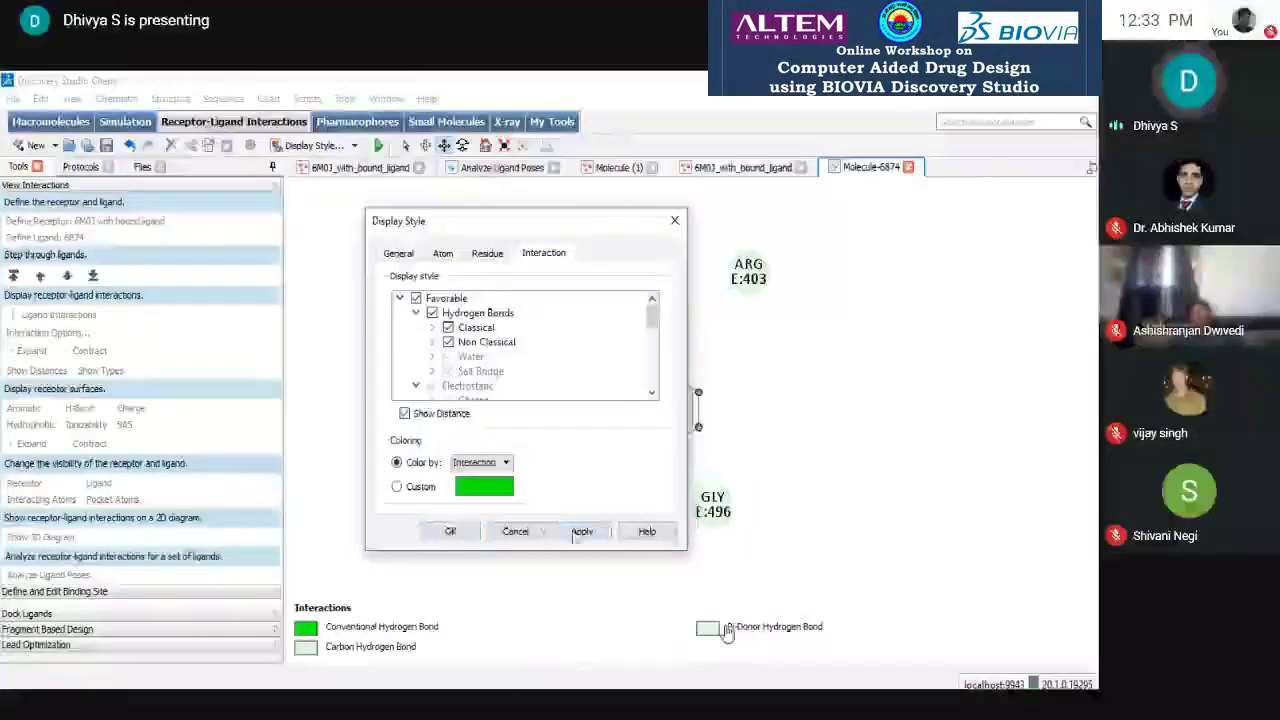
{"action": "left_click", "coordinate": [452, 531]}
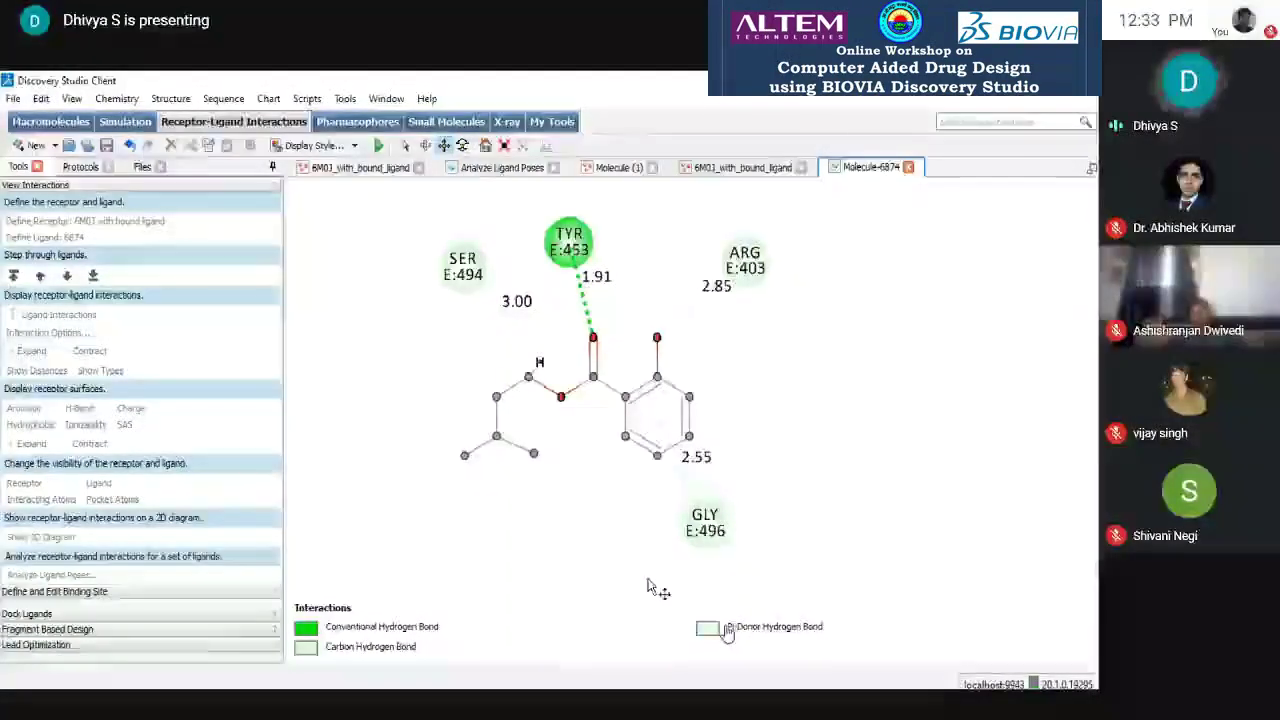
- Review the pose table in the second 6M0J_with_bound_ligand window and close that window without saving its changes
{"action": "left_click", "coordinate": [745, 168]}
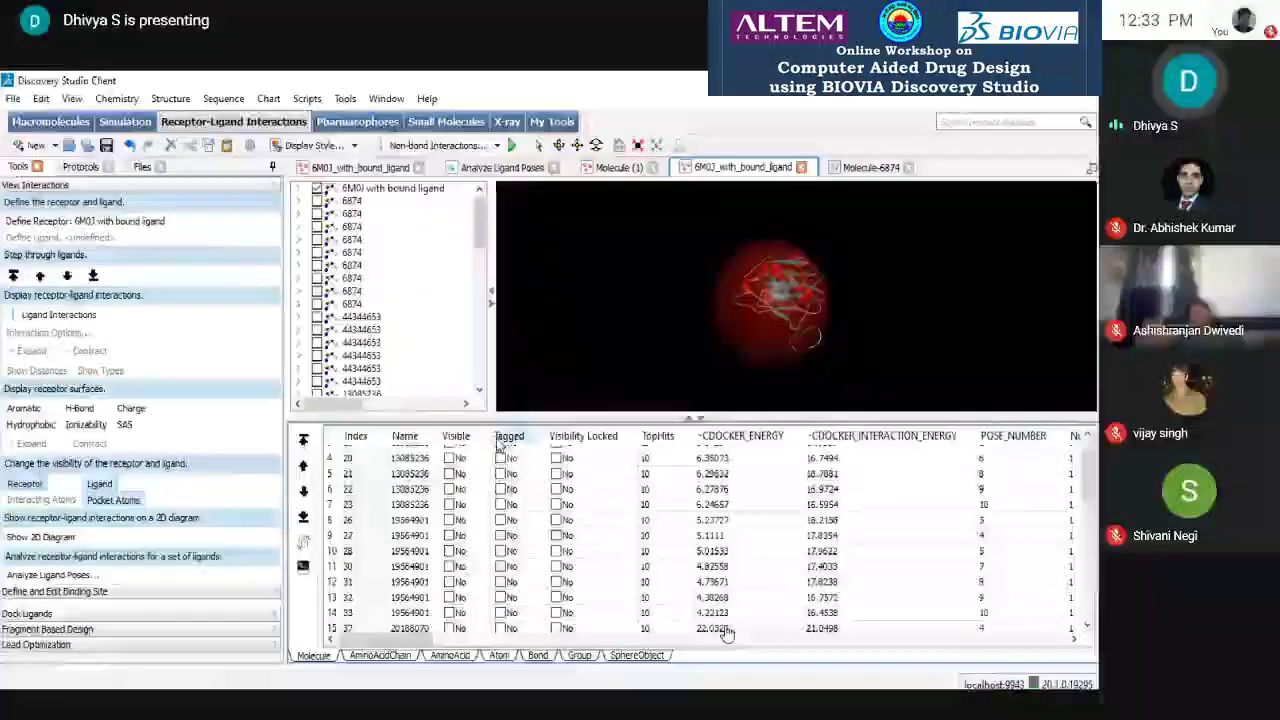
{"action": "scroll", "coordinate": [727, 634], "scroll_direction": "down", "scroll_amount": 3}
{"action": "scroll", "coordinate": [727, 634], "scroll_direction": "down", "scroll_amount": 6}
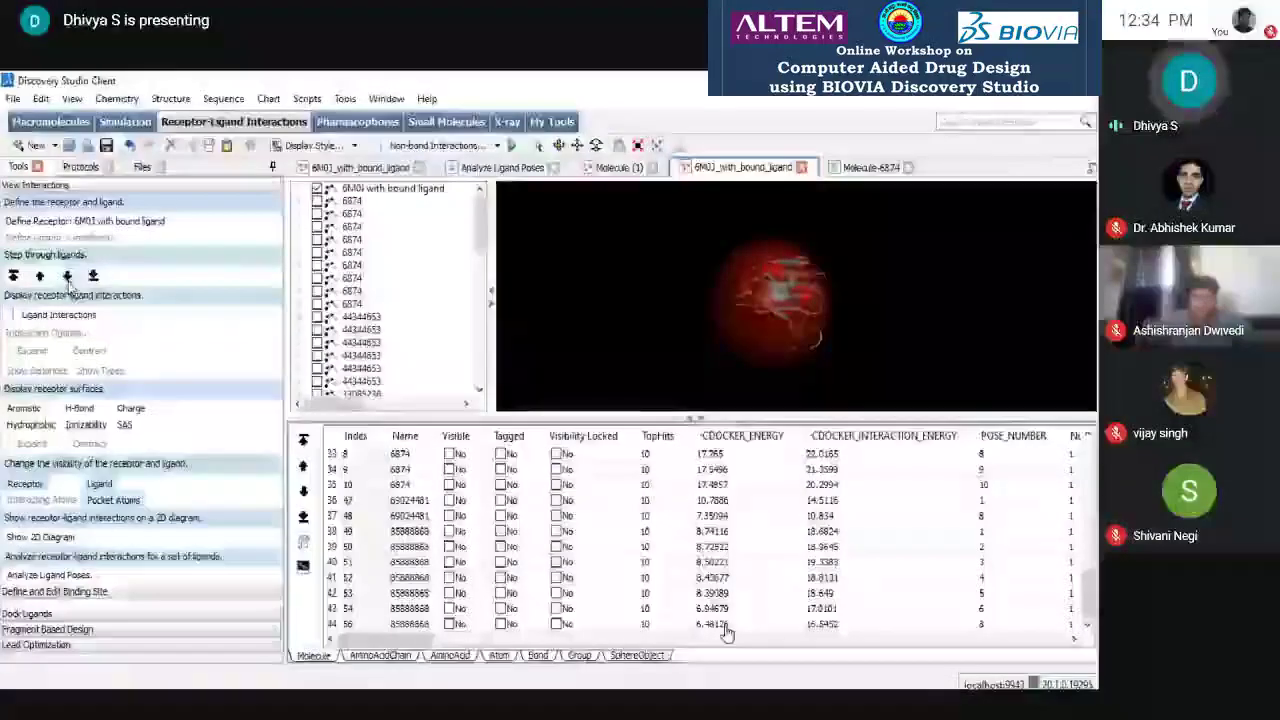
{"action": "left_click", "coordinate": [67, 277]}
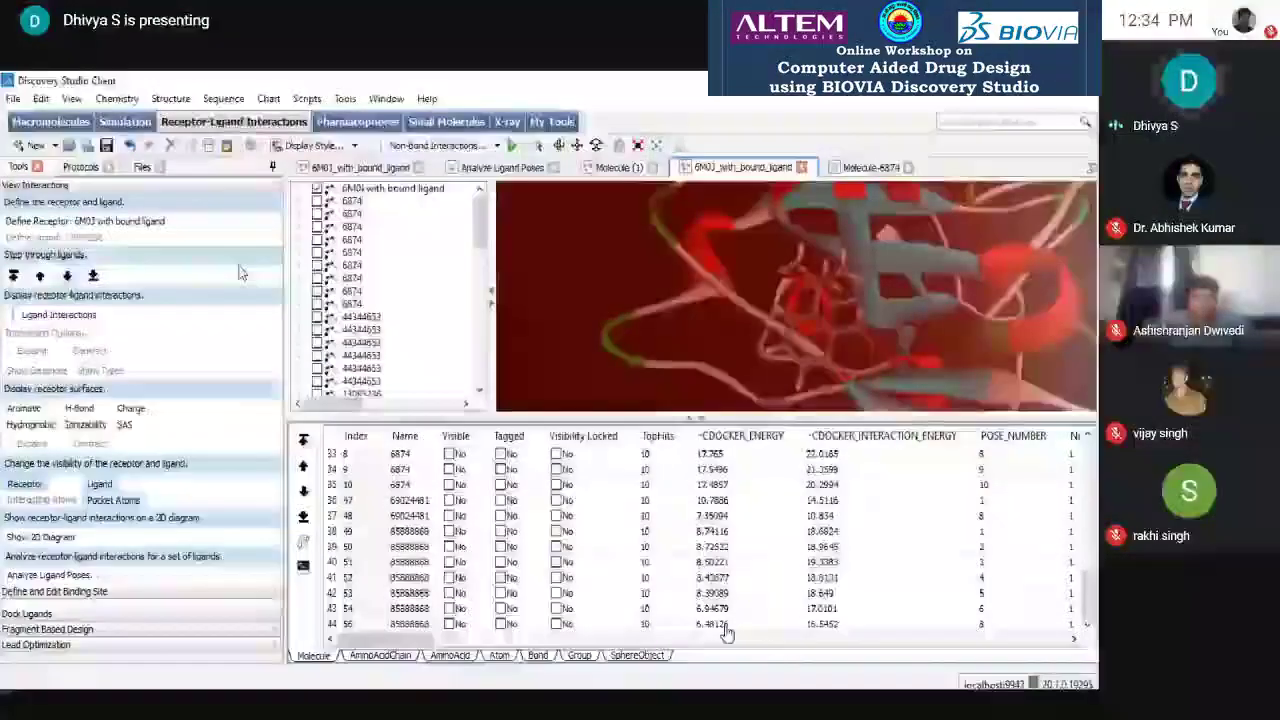
{"action": "left_click", "coordinate": [612, 168]}
{"action": "left_click", "coordinate": [742, 167]}
{"action": "left_click", "coordinate": [801, 167]}
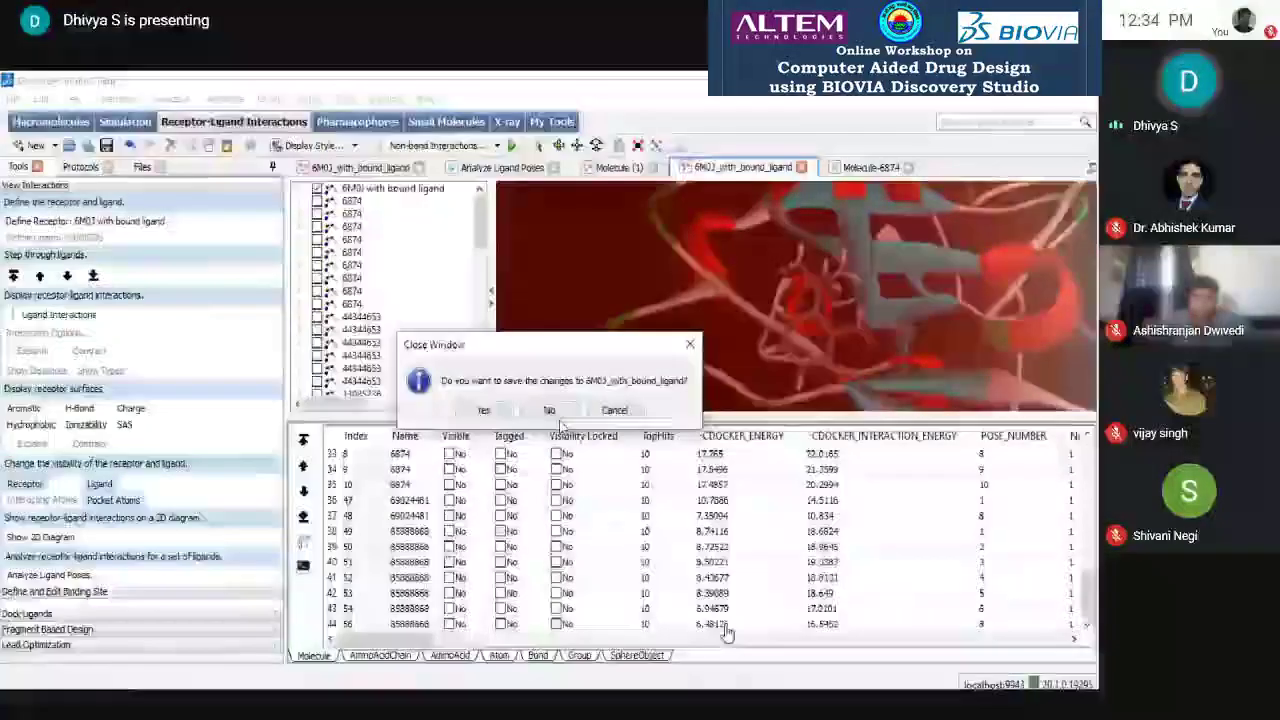
{"action": "left_click", "coordinate": [550, 411]}
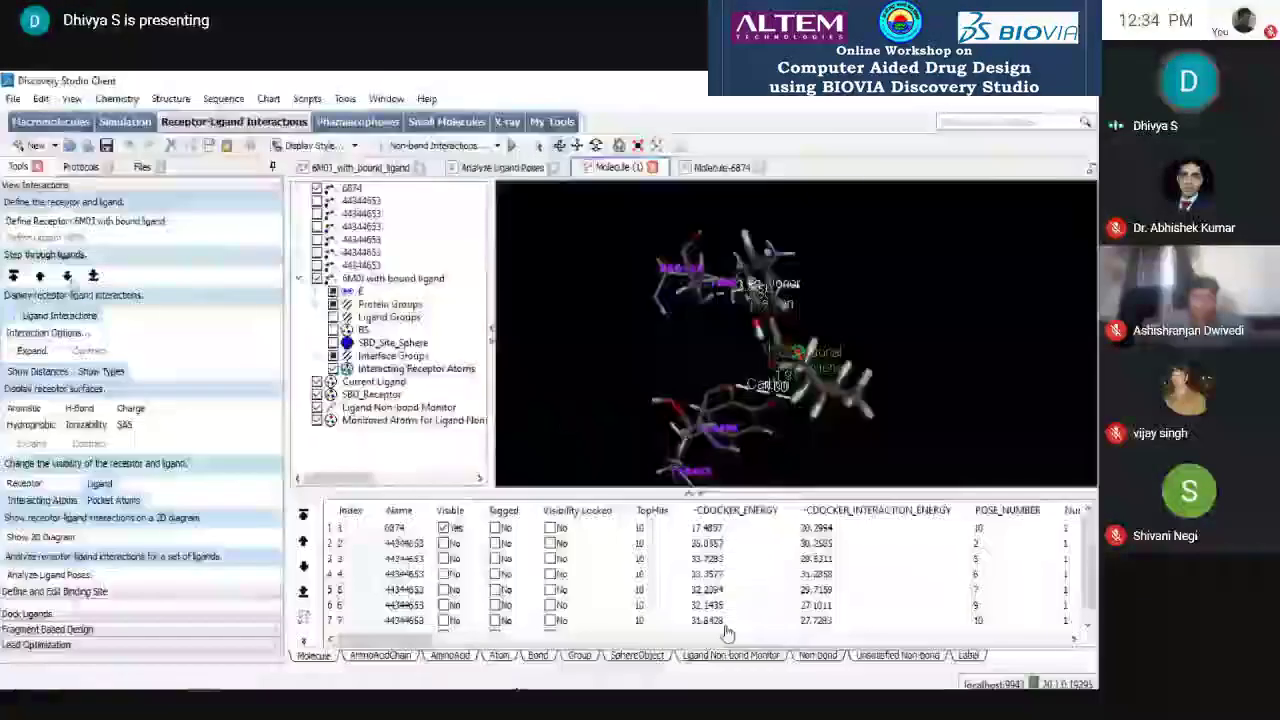
- Step through the 44344653 poses in the Molecule (1) window and inspect the receptor interactions of pose 2
{"action": "left_click", "coordinate": [68, 278]}
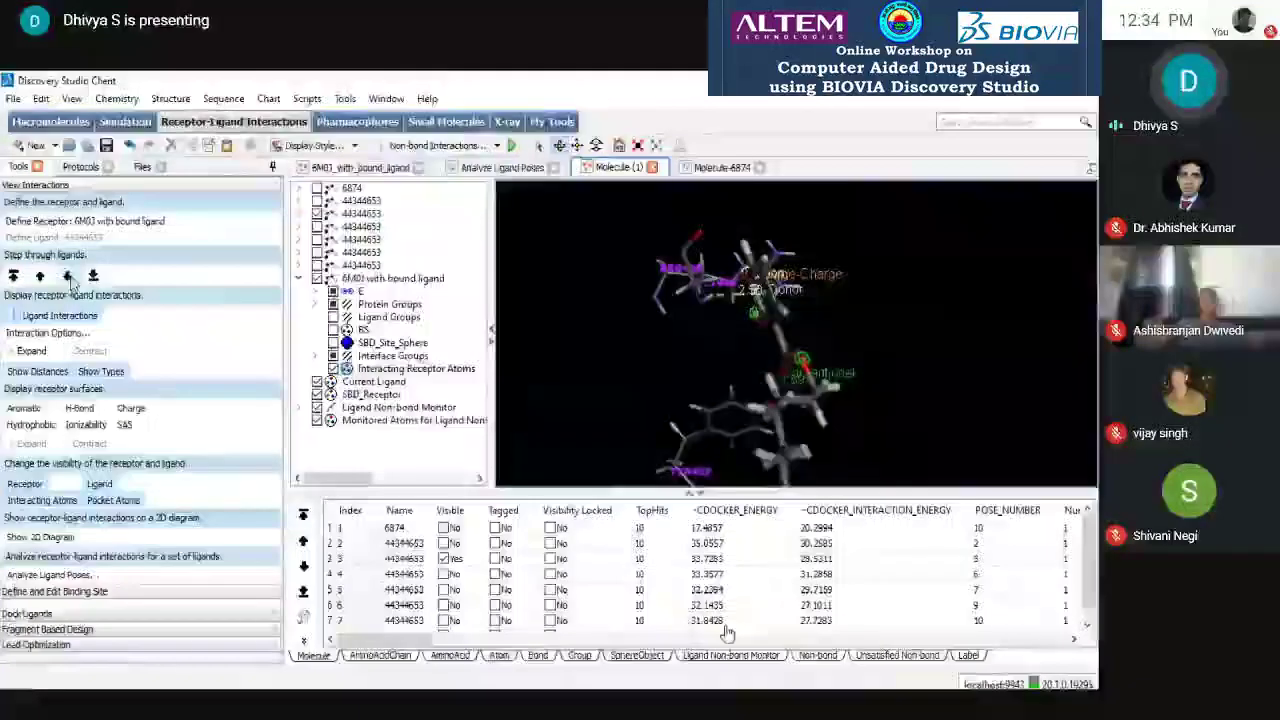
{"action": "left_click", "coordinate": [68, 278]}
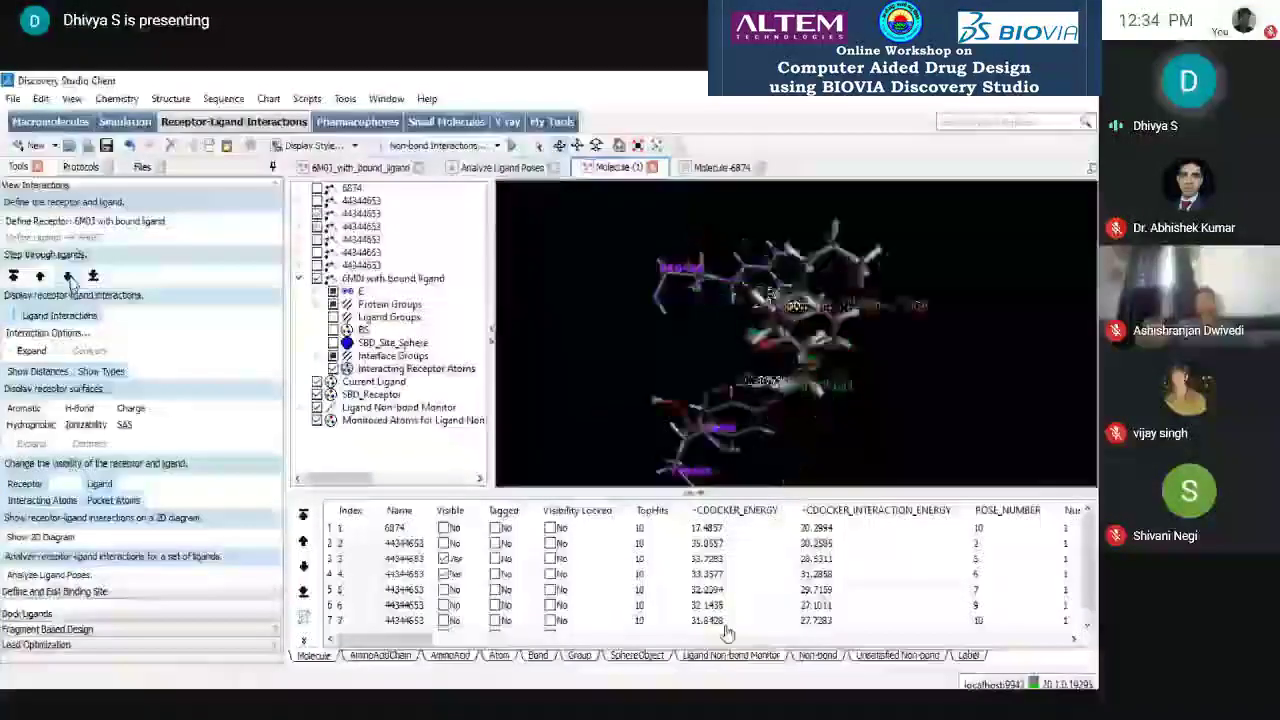
{"action": "left_click", "coordinate": [68, 278]}
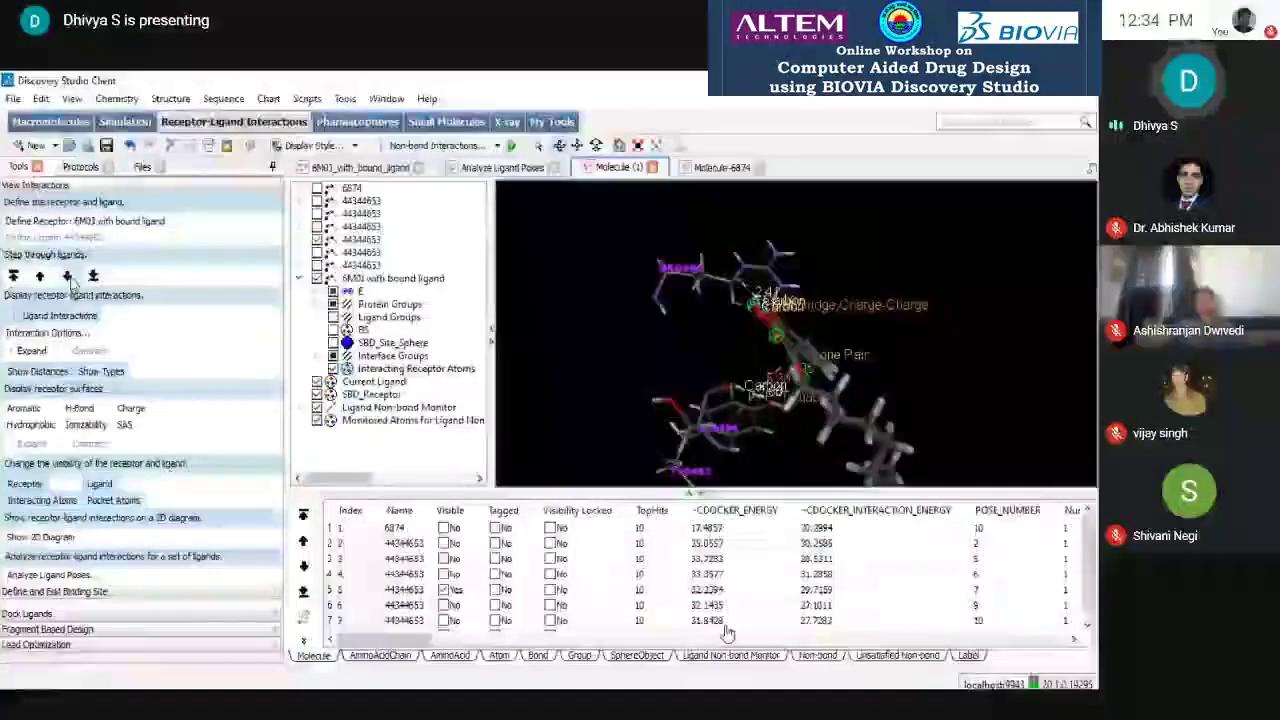
{"action": "left_click", "coordinate": [68, 278]}
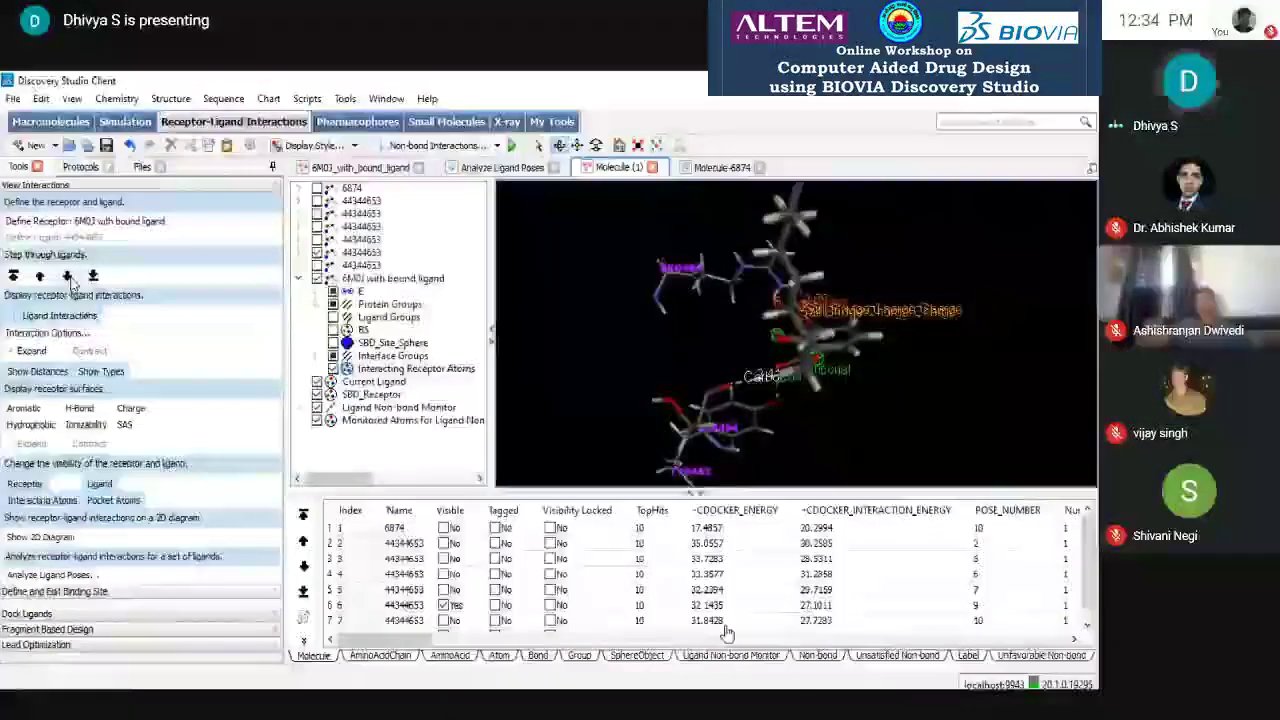
{"action": "left_click", "coordinate": [68, 278]}
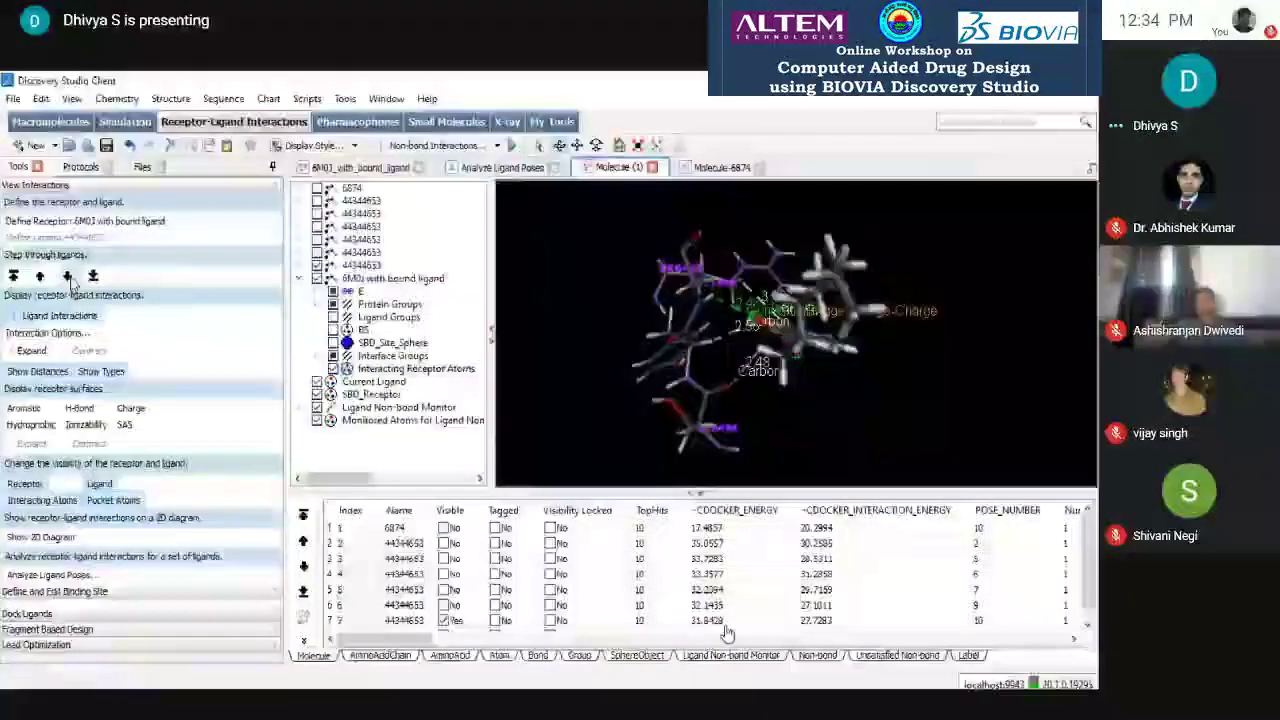
{"action": "left_click", "coordinate": [40, 277]}
{"action": "left_click", "coordinate": [40, 277]}
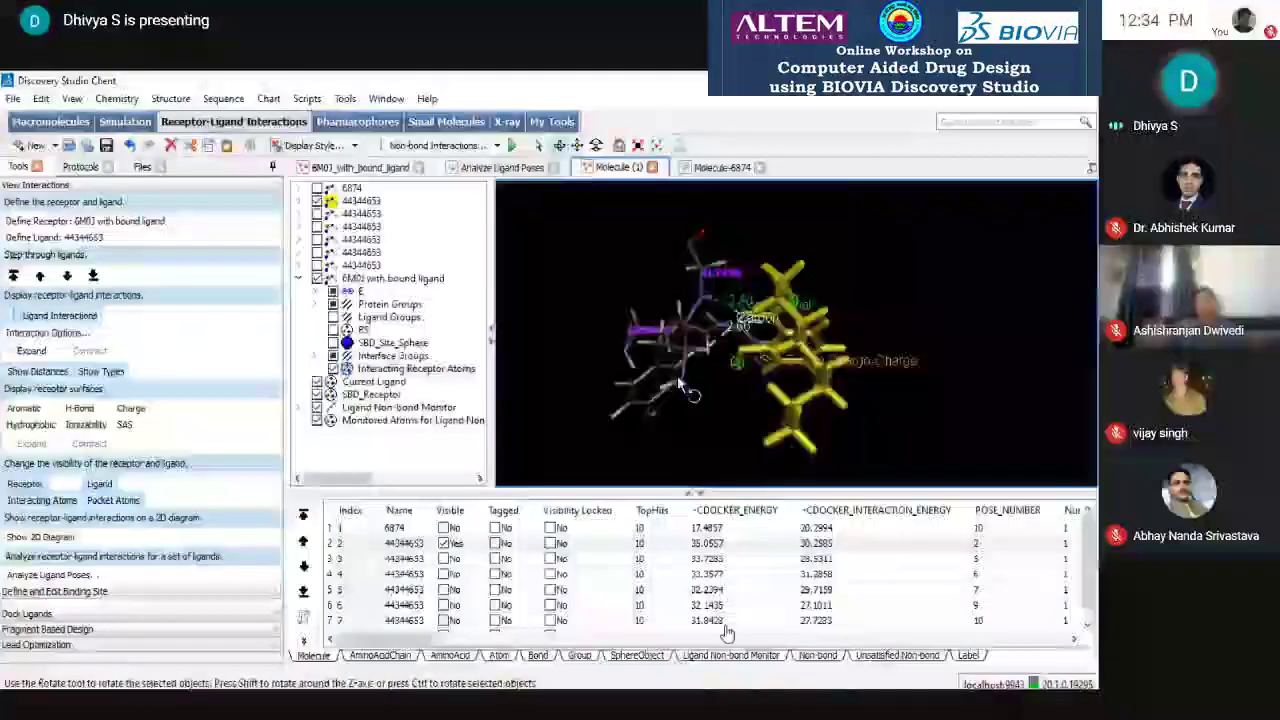
{"action": "left_click_drag", "start_coordinate": [672, 410], "coordinate": [712, 340]}
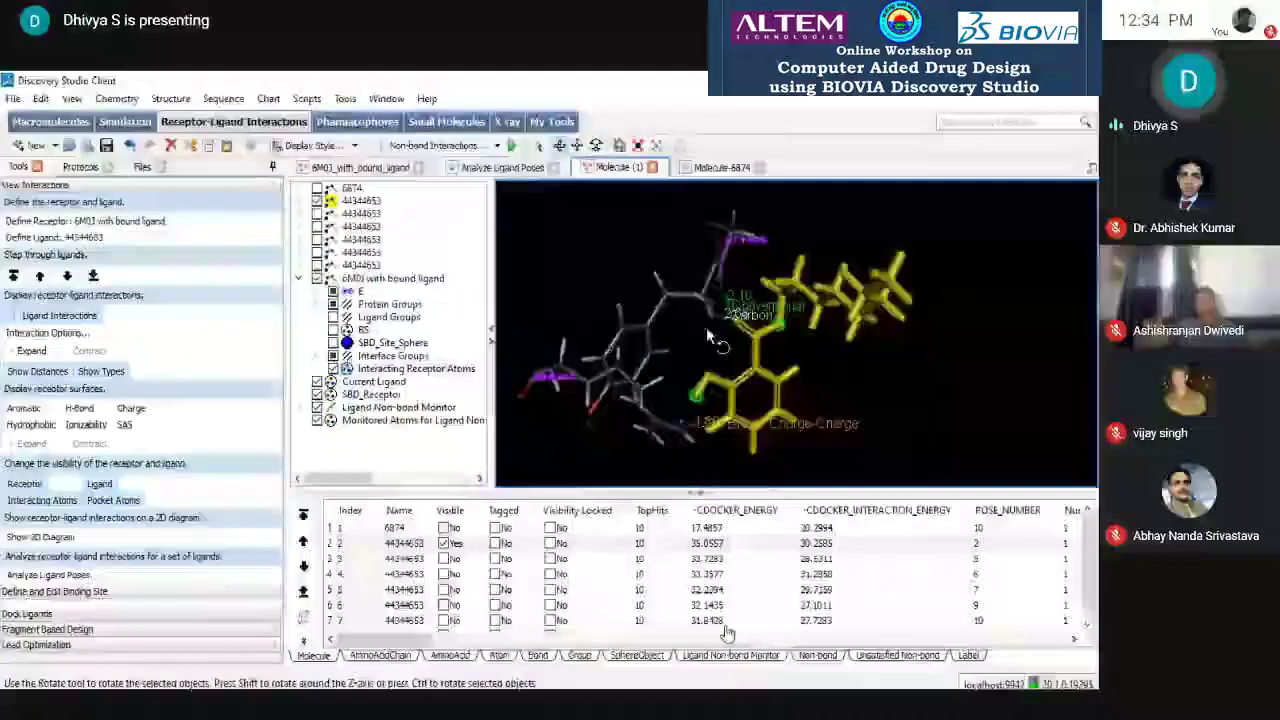
- Select the Interacting Receptor Atoms group and the second-listed 44344653 pose in the hierarchy
{"action": "left_click", "coordinate": [416, 368]}
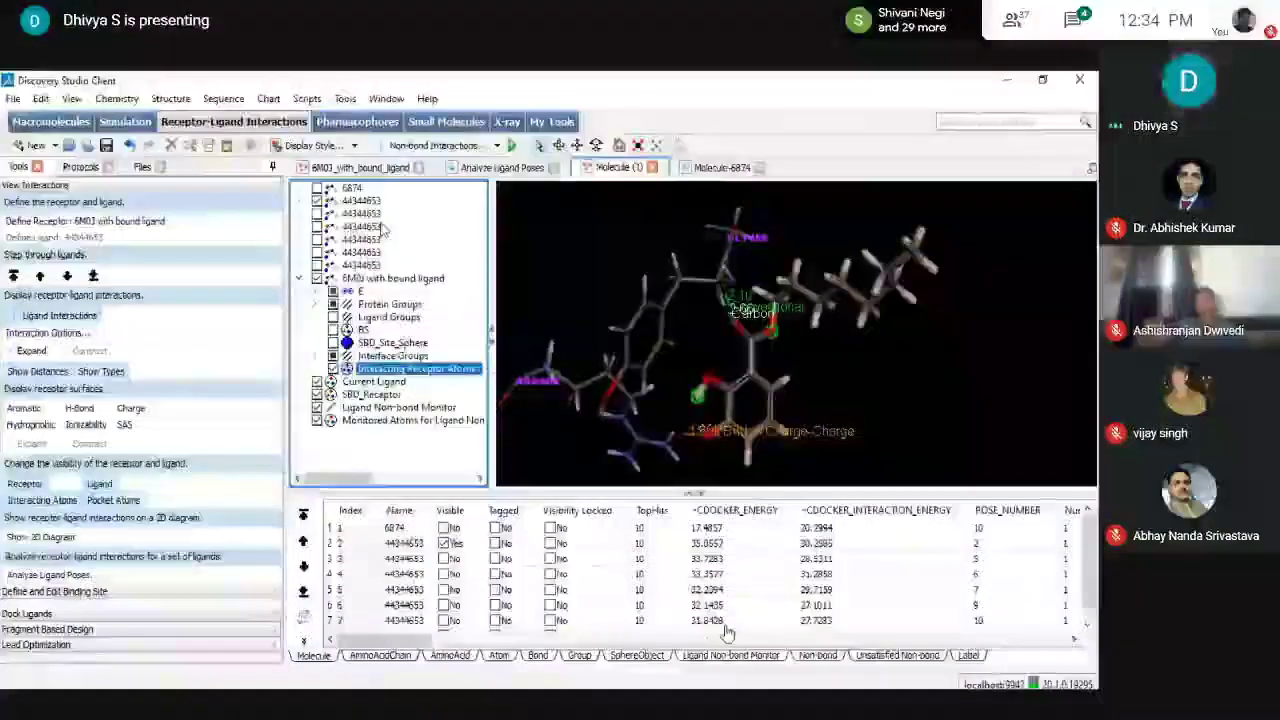
{"action": "left_click", "coordinate": [370, 214]}
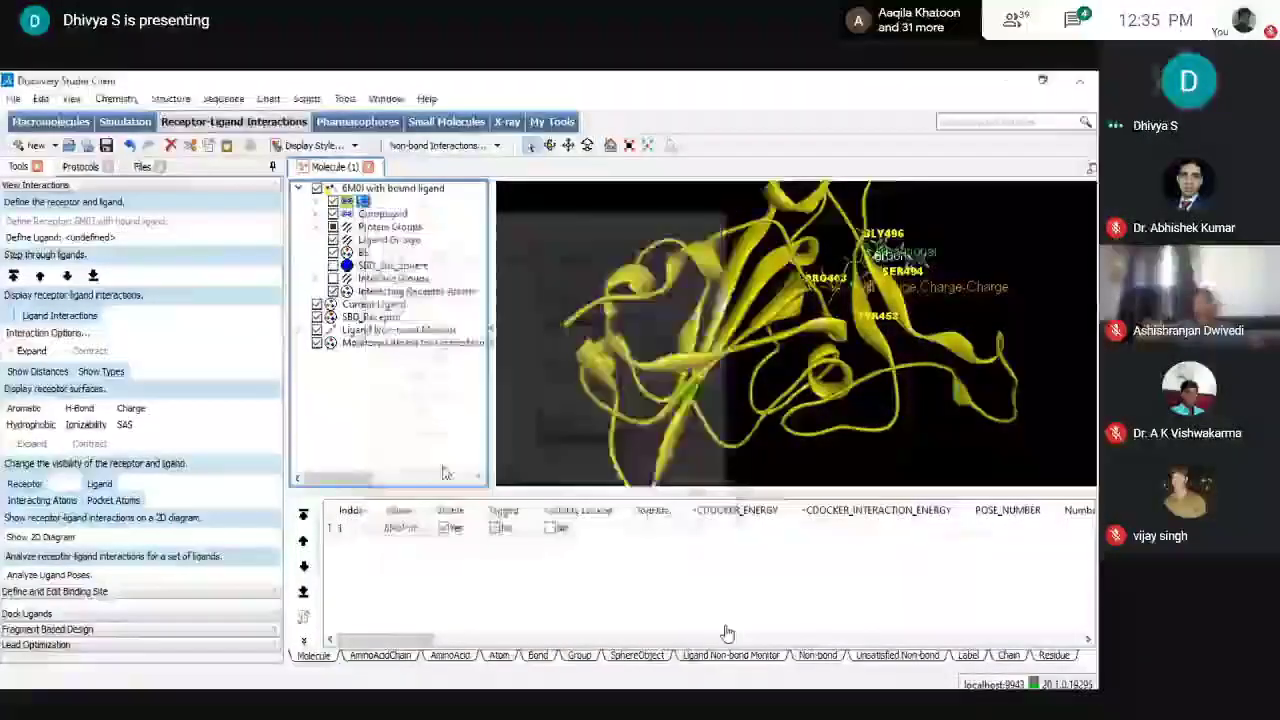
- Show the protocol tree and collapse the Docking and Scoring And Analysis folders under Receptor-Ligand Interactions
{"action": "left_click", "coordinate": [49, 575]}
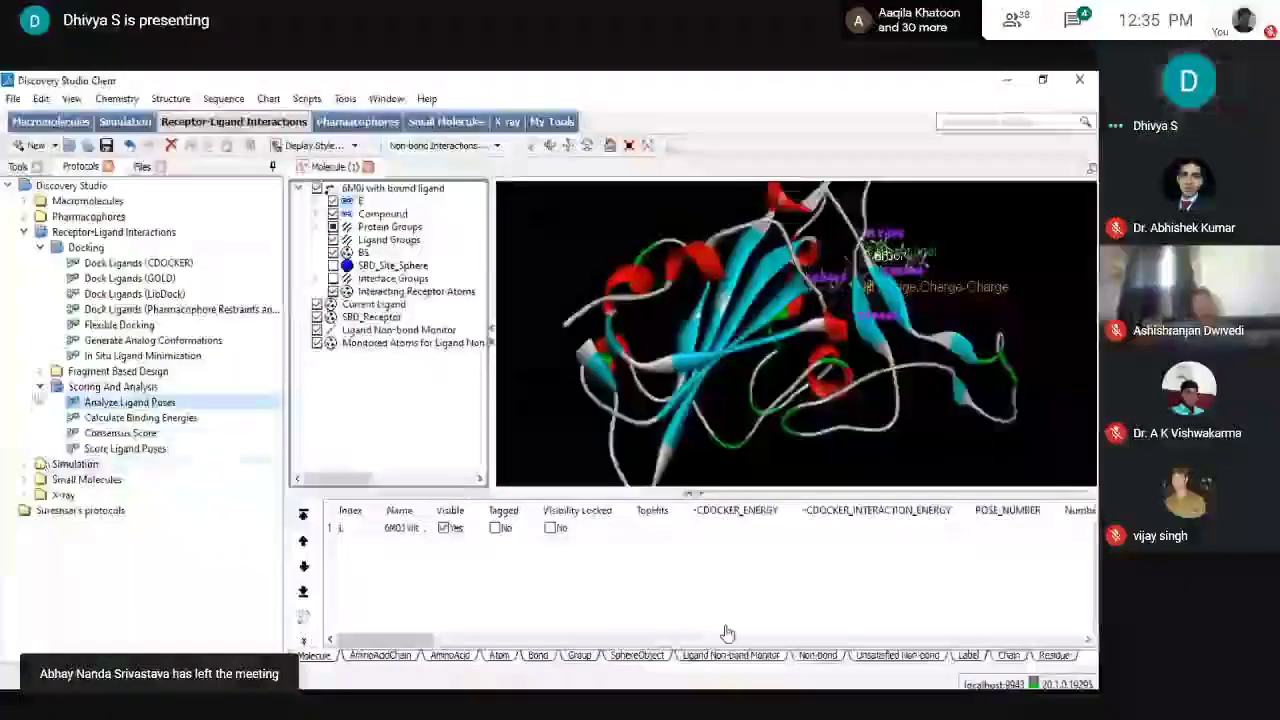
{"action": "key", "text": "Left"}
{"action": "key", "text": "Left"}
{"action": "key", "text": "Up"}
{"action": "key", "text": "Left"}
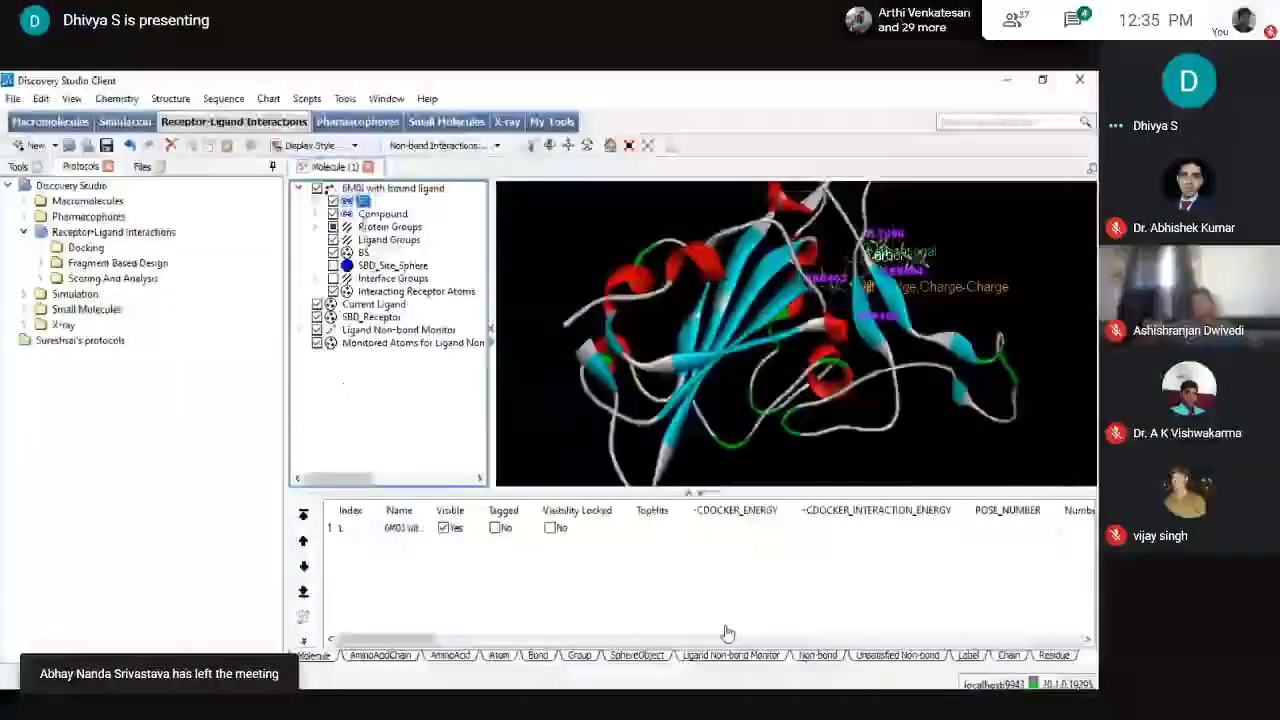
- Select the whole 6M0J with bound ligand complex and display its atoms in Line style colored by element
{"action": "left_click", "coordinate": [390, 188]}
{"action": "left_click", "coordinate": [314, 146]}
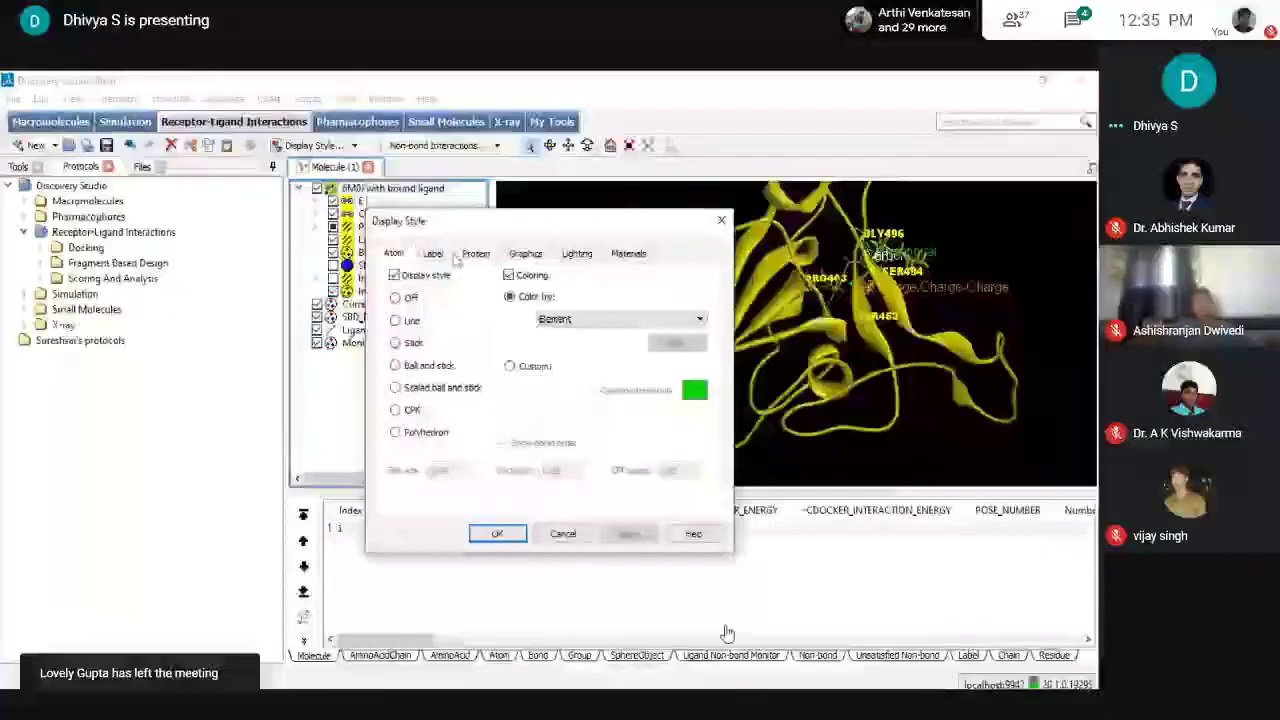
{"action": "left_click", "coordinate": [432, 254]}
{"action": "left_click", "coordinate": [475, 255]}
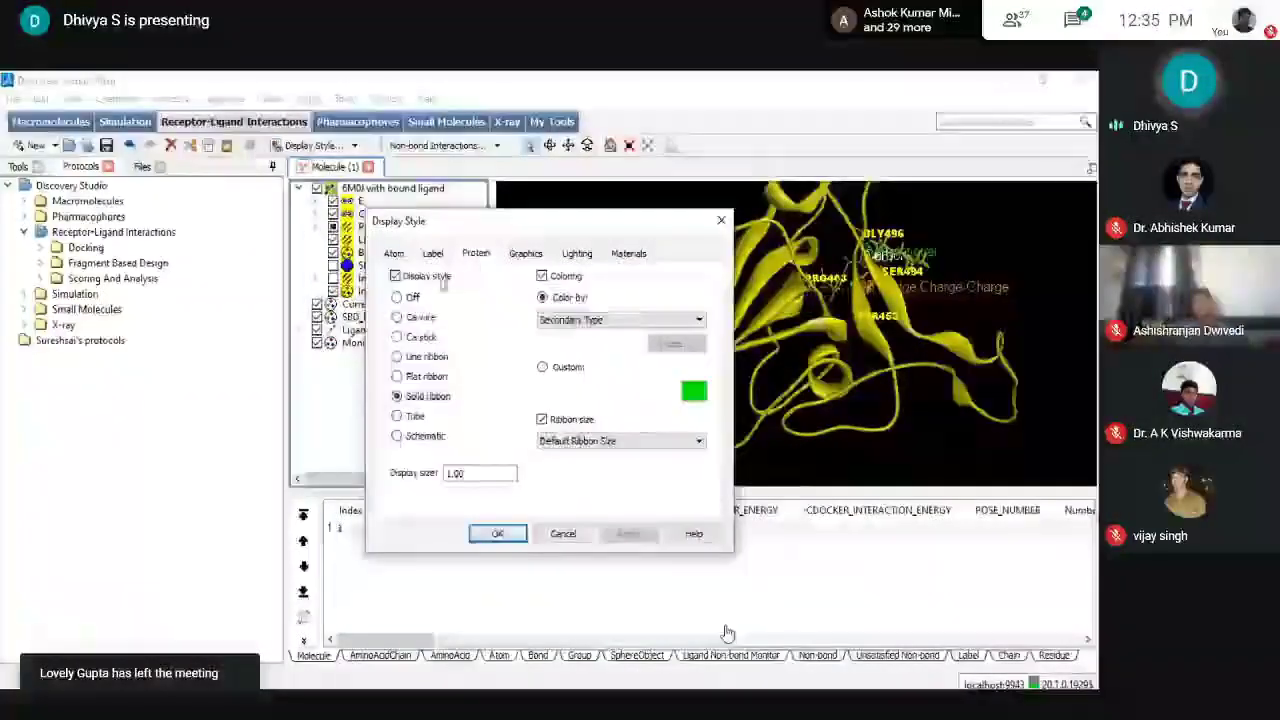
{"action": "left_click", "coordinate": [394, 253]}
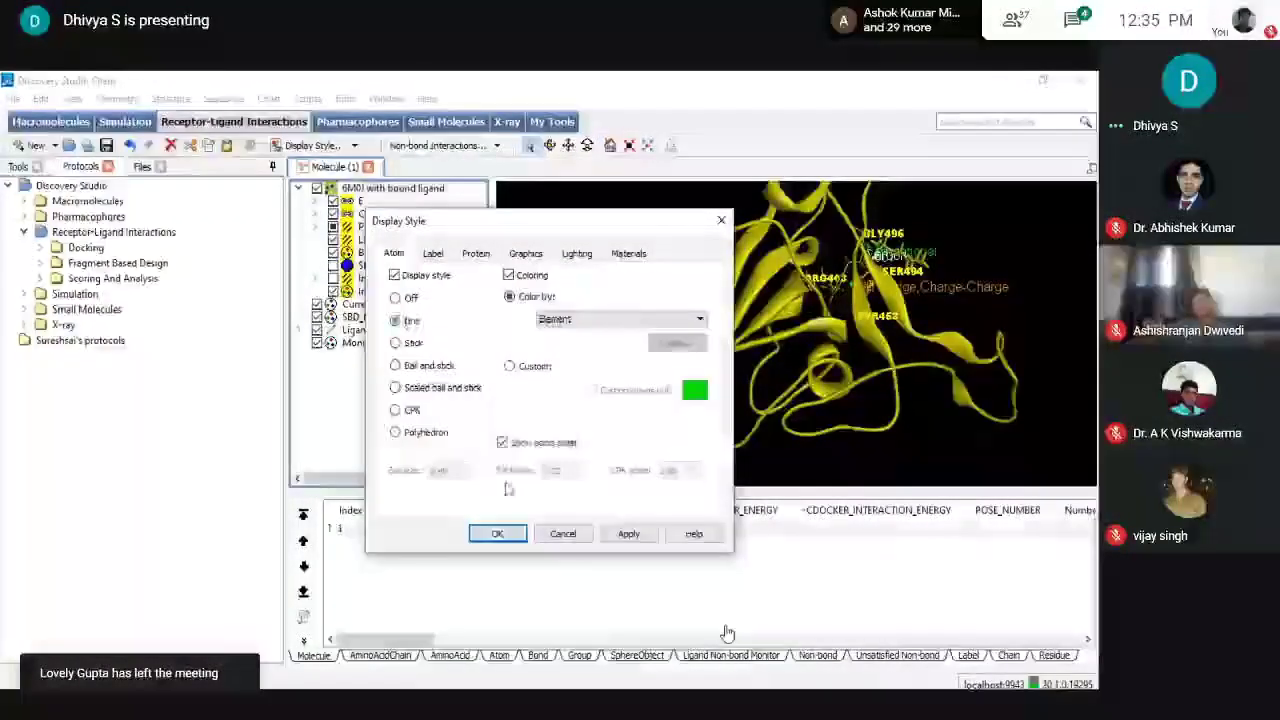
{"action": "left_click", "coordinate": [627, 535]}
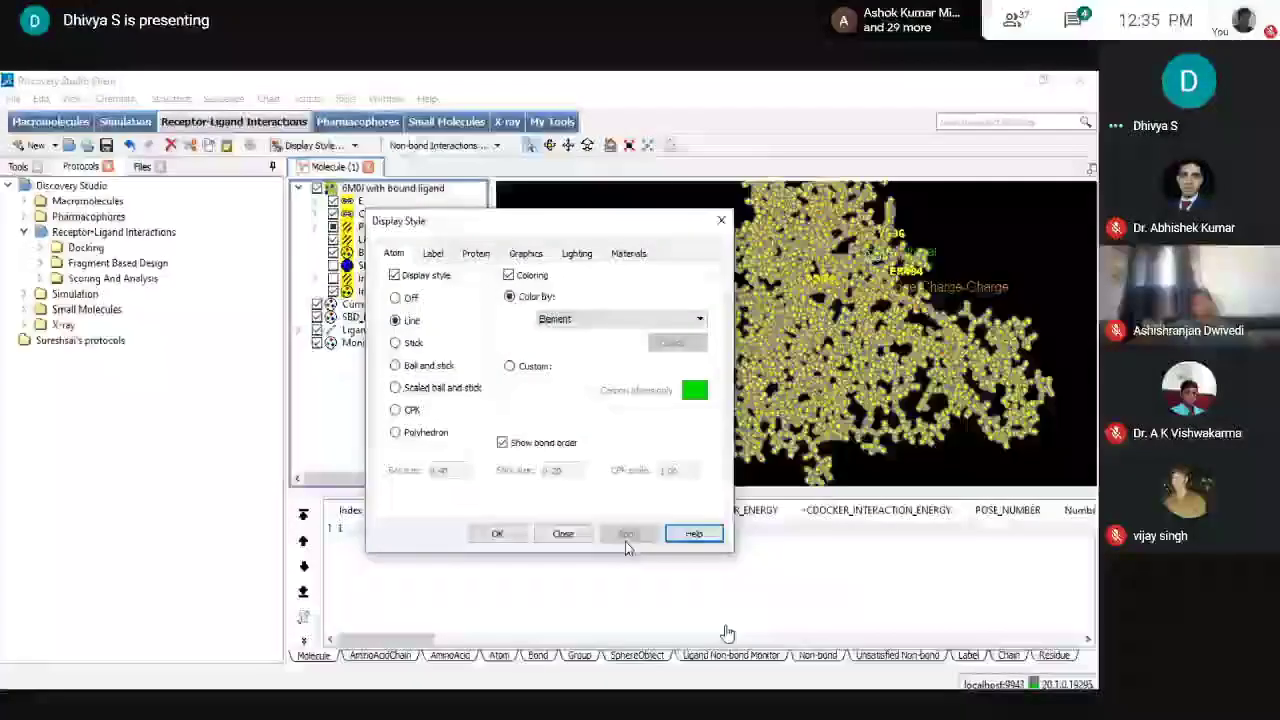
{"action": "left_click", "coordinate": [563, 533]}
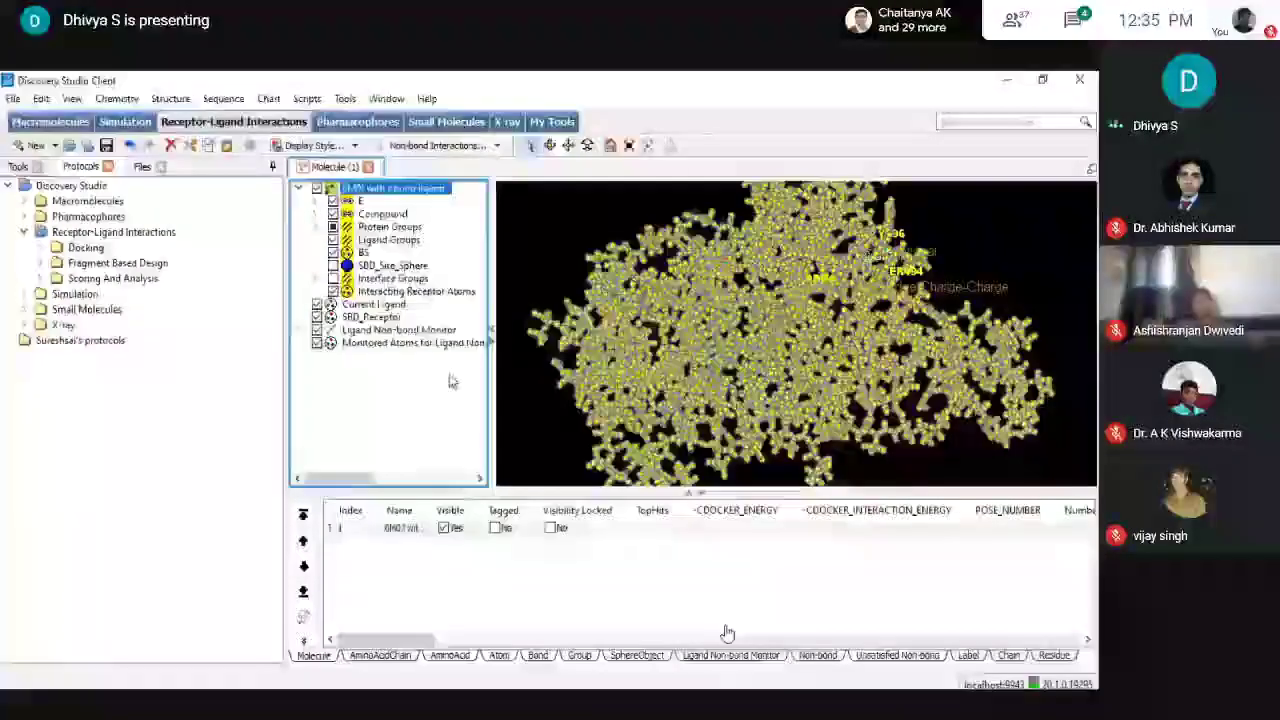
{"action": "right_click", "coordinate": [384, 190]}
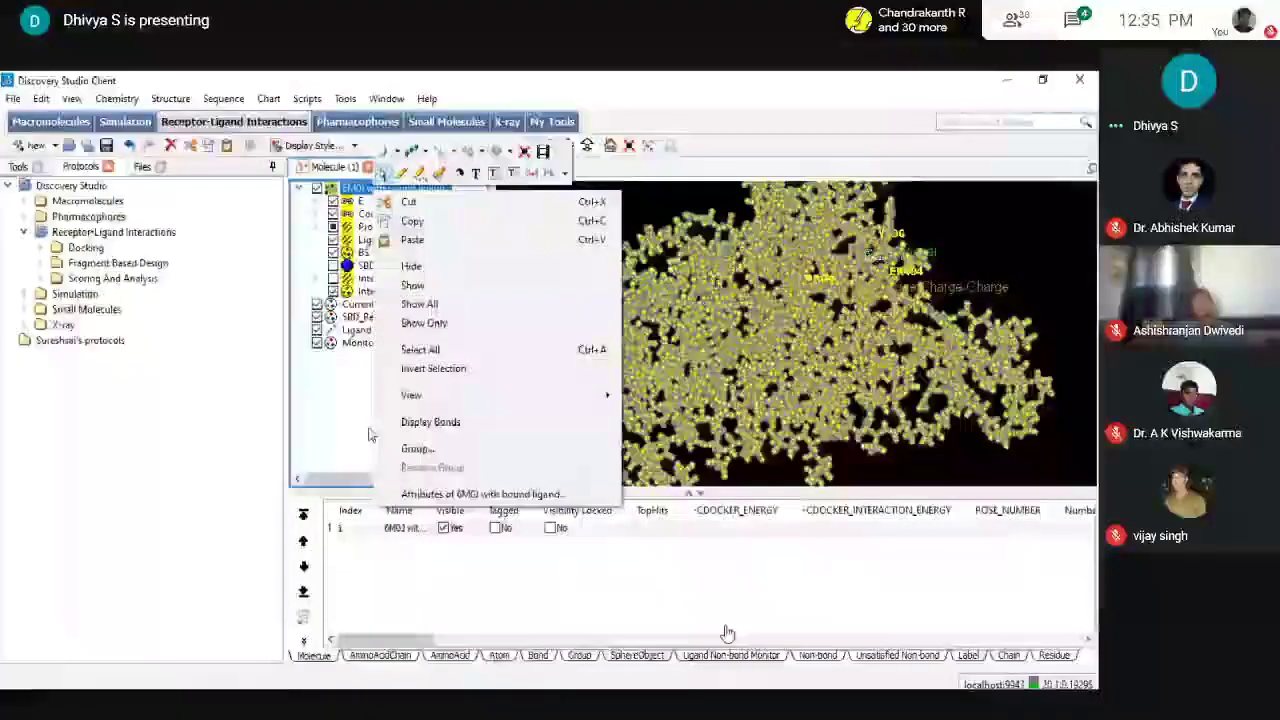
{"action": "right_click", "coordinate": [676, 312]}
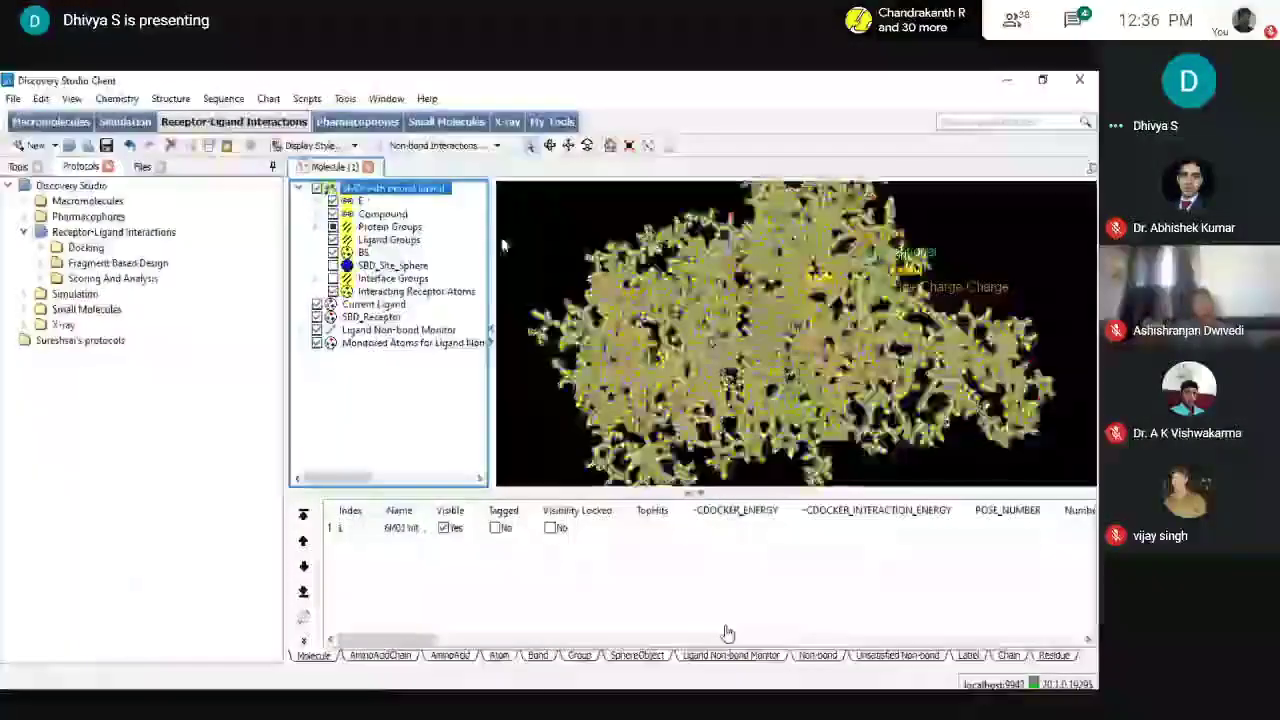
{"action": "key", "text": "Escape"}
{"action": "key", "text": "Escape"}
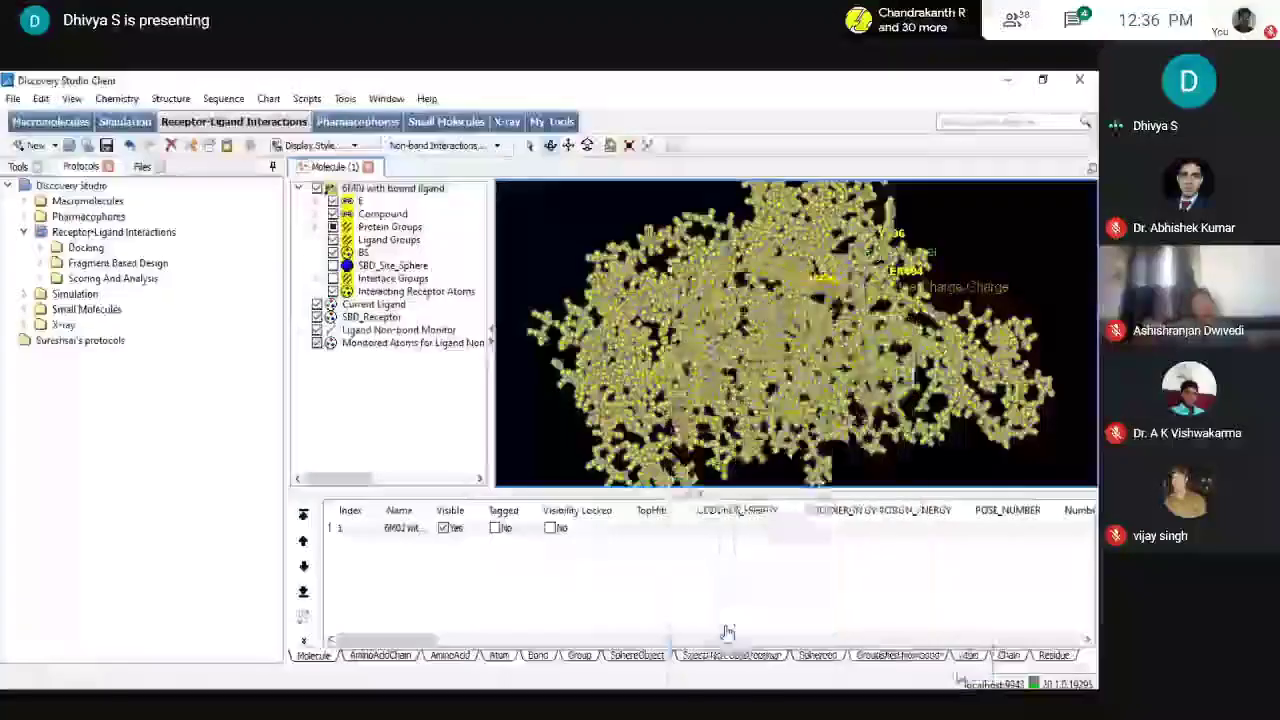
{"action": "left_click", "coordinate": [710, 425]}
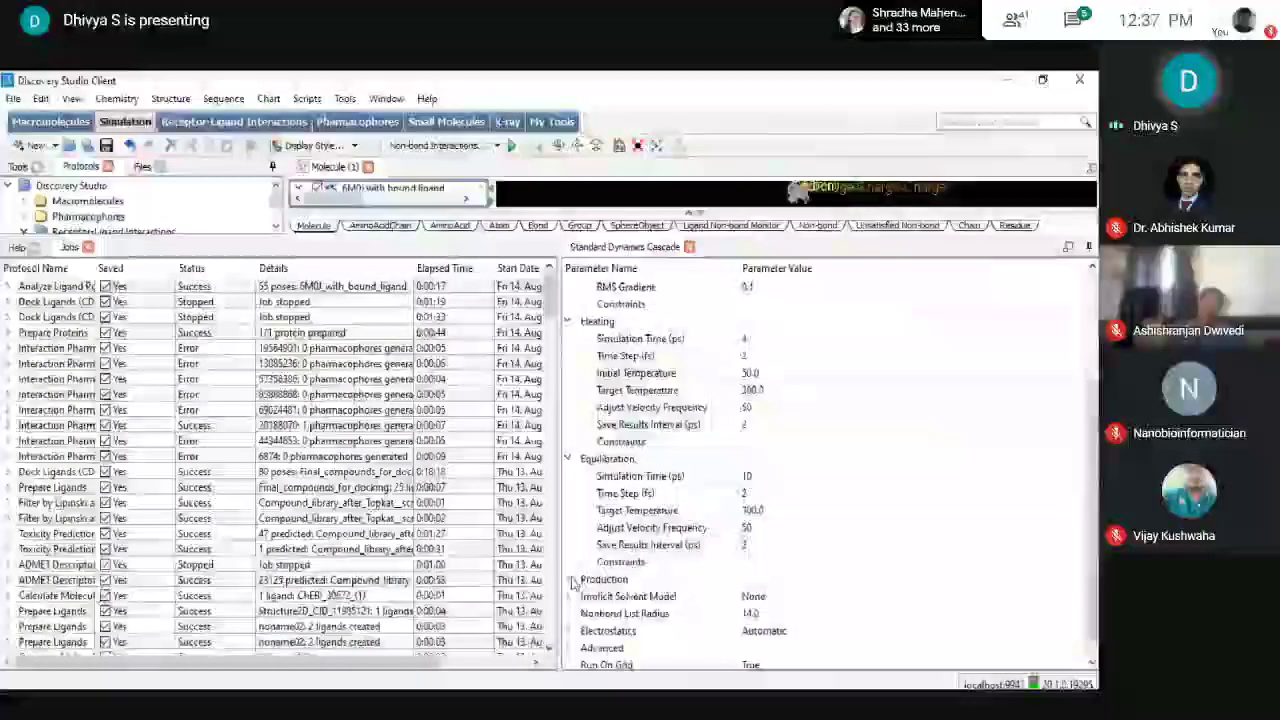
- Expand the Production parameters of the Standard Dynamics Cascade protocol and review the simulation settings
{"action": "left_click", "coordinate": [573, 580]}
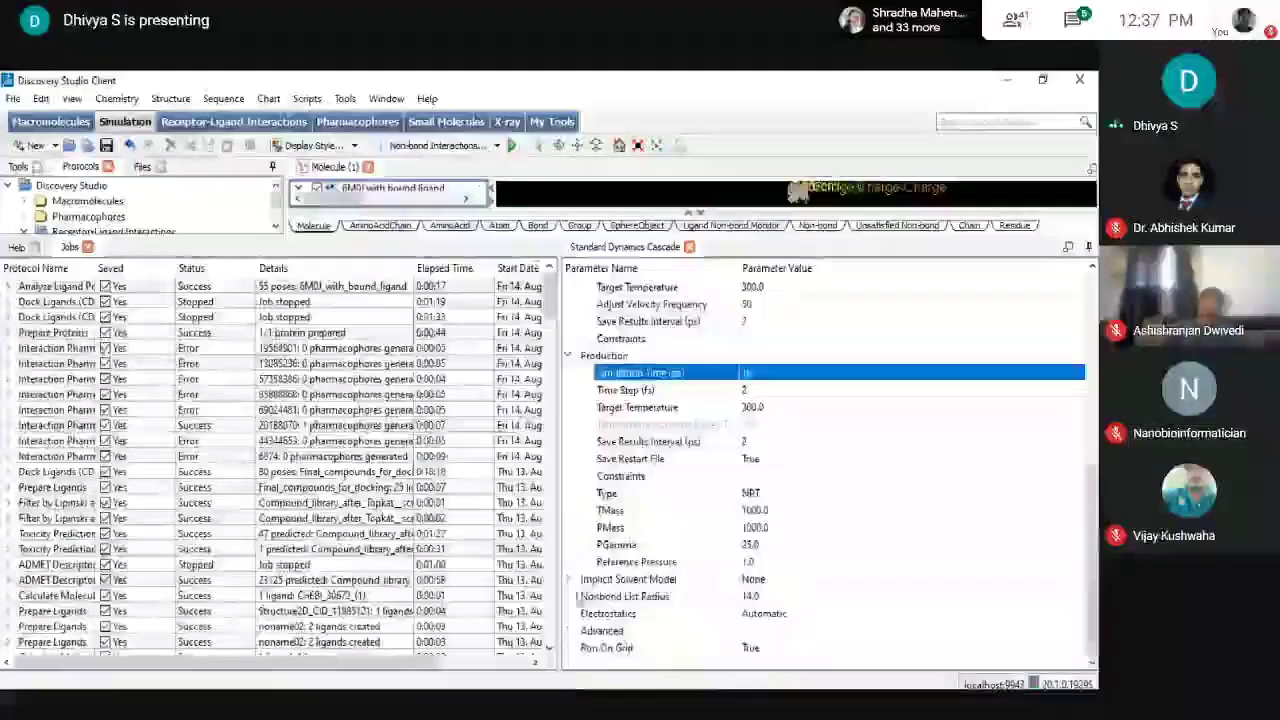
{"action": "left_click", "coordinate": [570, 612]}
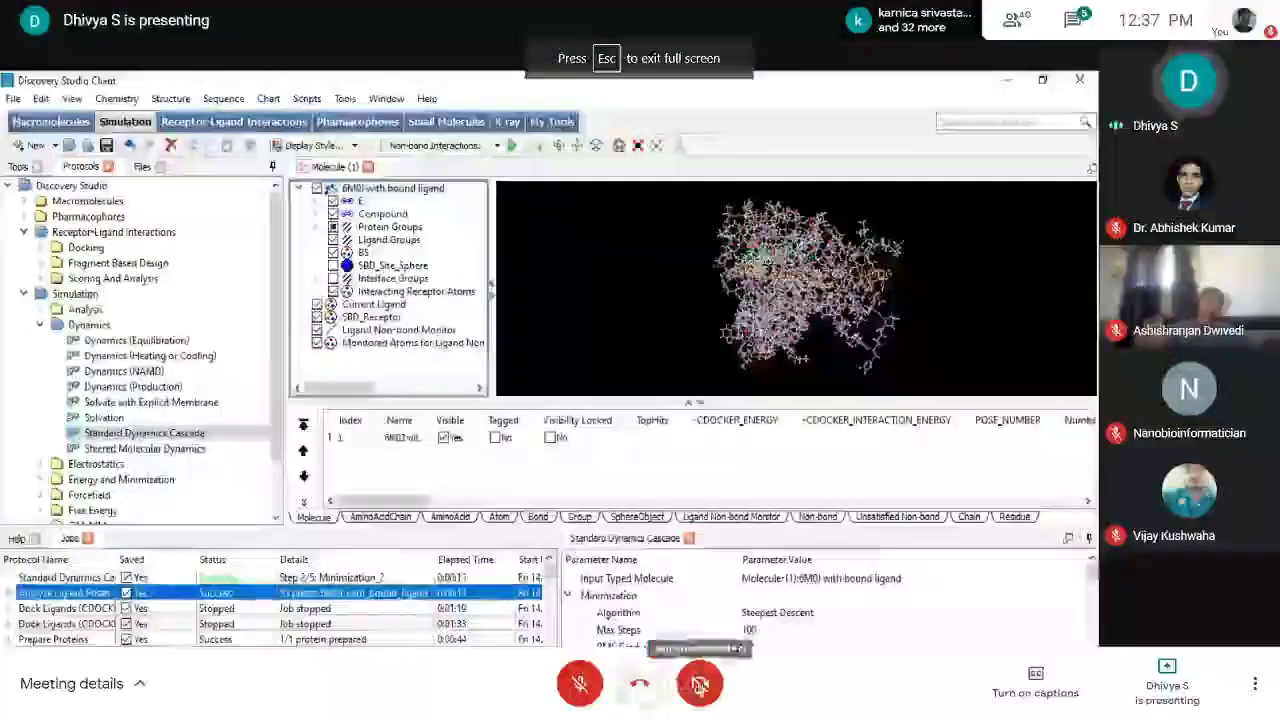
{"action": "left_click", "coordinate": [700, 683]}
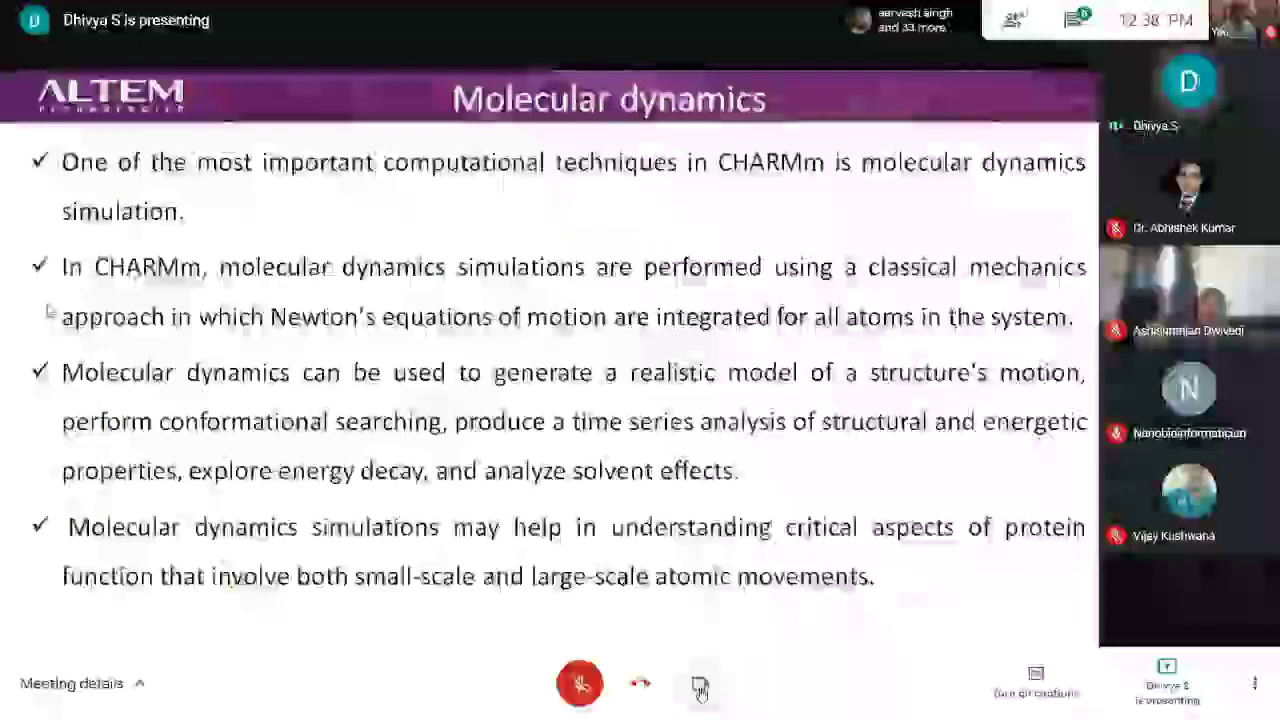
{"action": "left_click", "coordinate": [700, 686]}
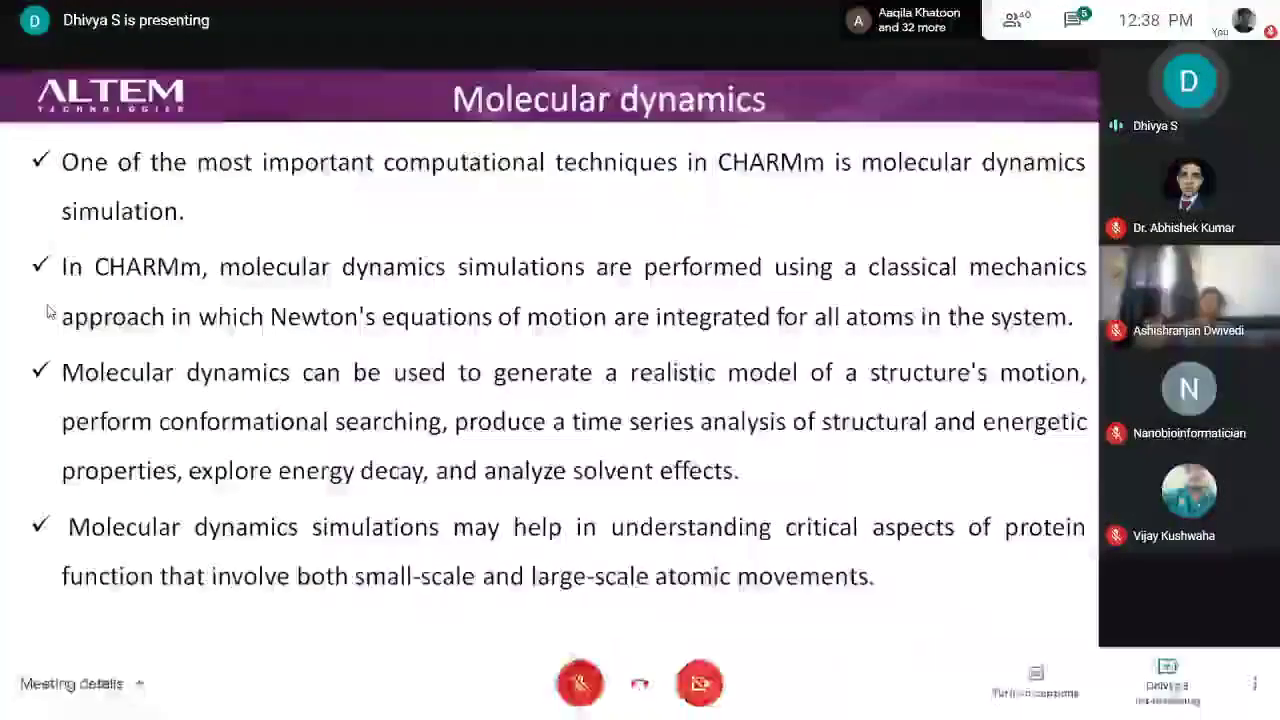
{"action": "left_click", "coordinate": [700, 683]}
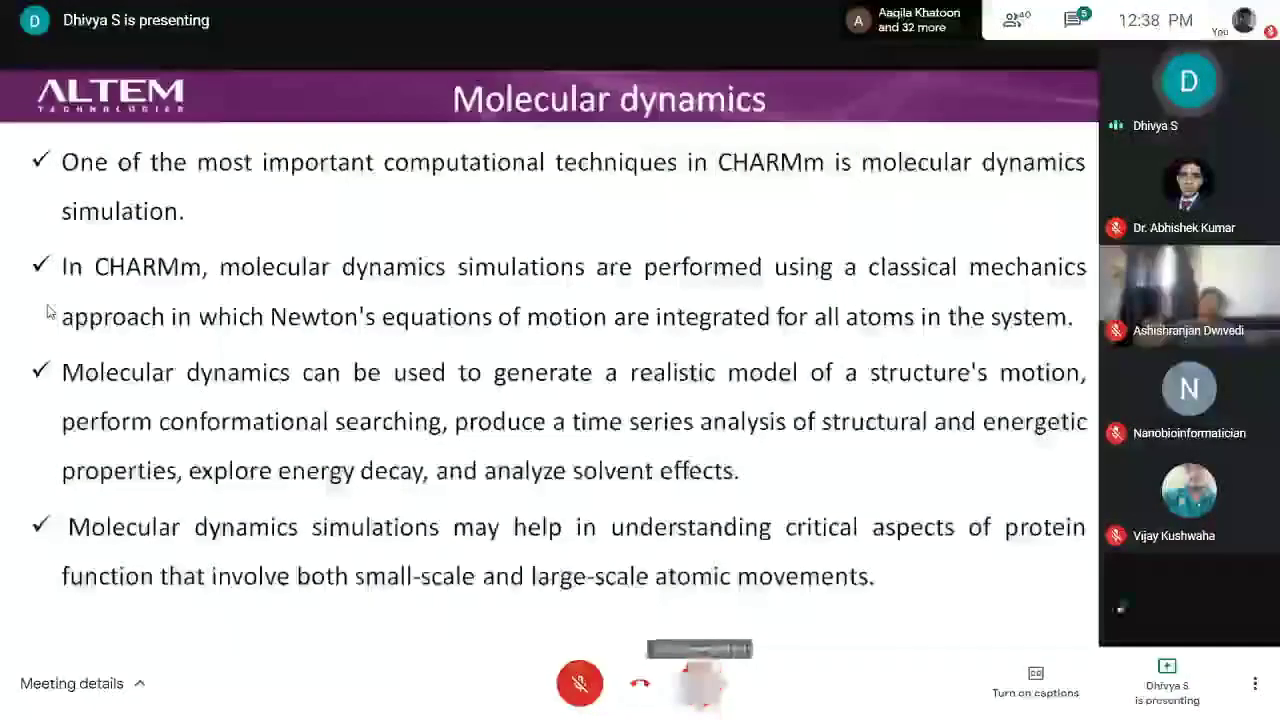